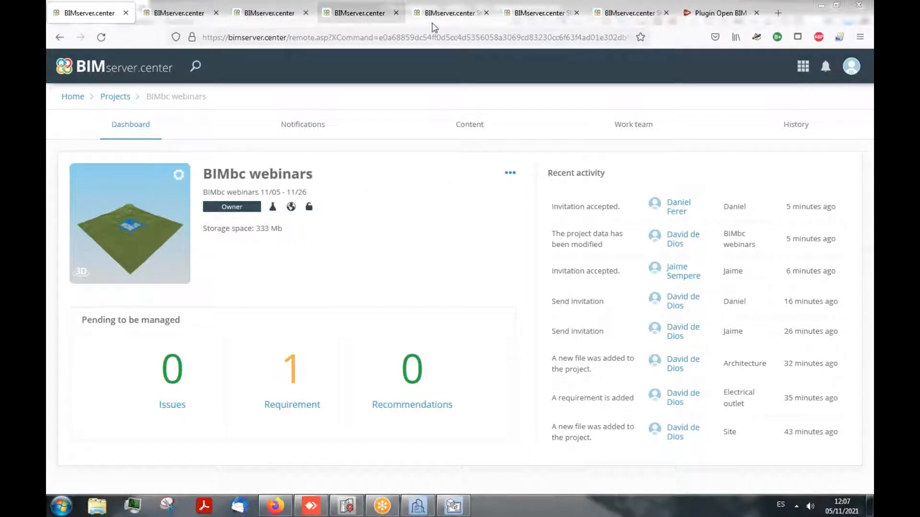
- Browse the BIMserver.center Store catalogue and examine the applications included in the BIM Essentials by CYPE group
left_click(359, 13)
left_click(437, 13)
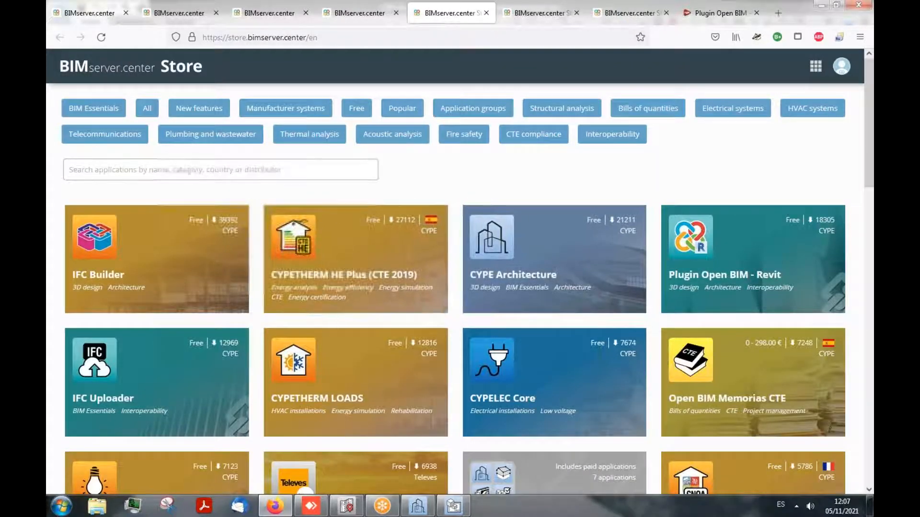
left_click(522, 19)
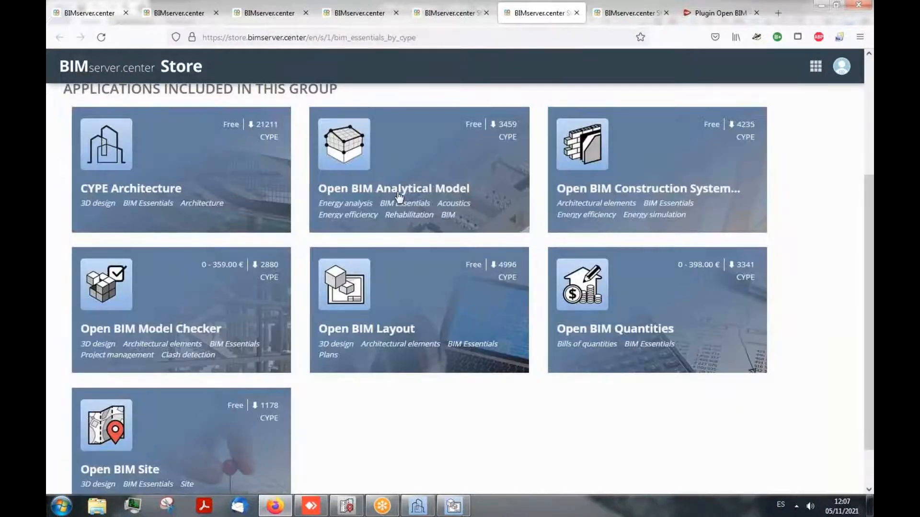
scroll(194, 126, "up", 4)
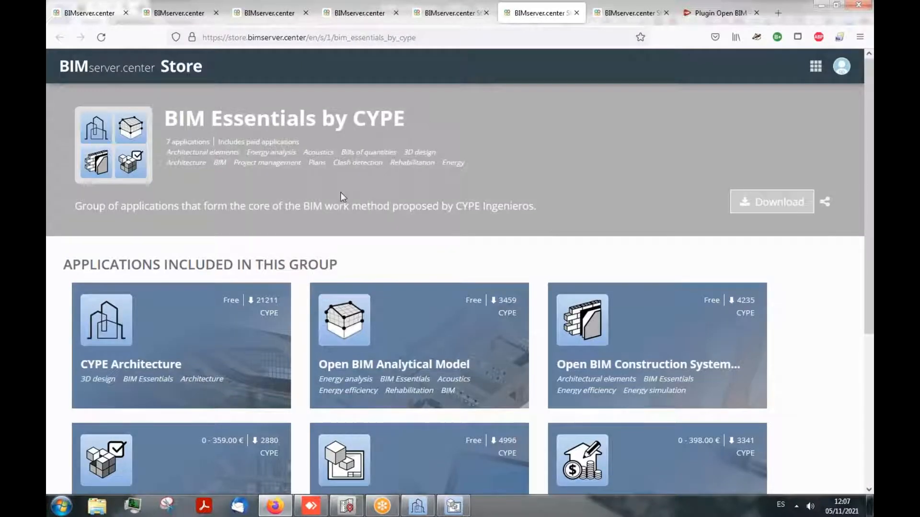
scroll(343, 192, "down", 3)
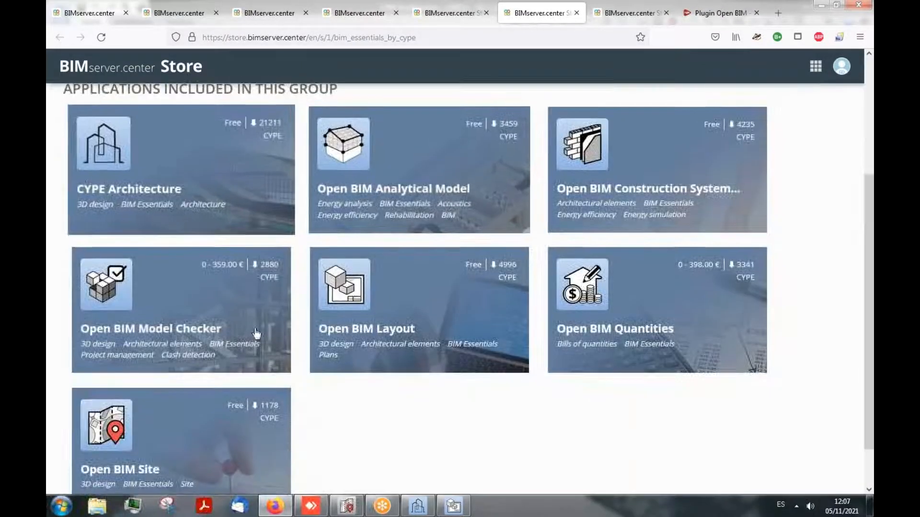
scroll(283, 254, "up", 1)
scroll(283, 254, "up", 2)
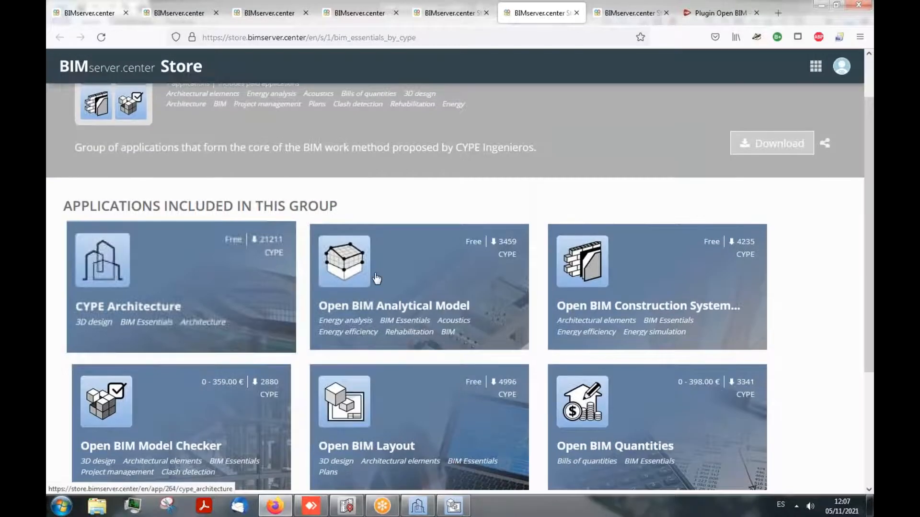
scroll(335, 161, "down", 1)
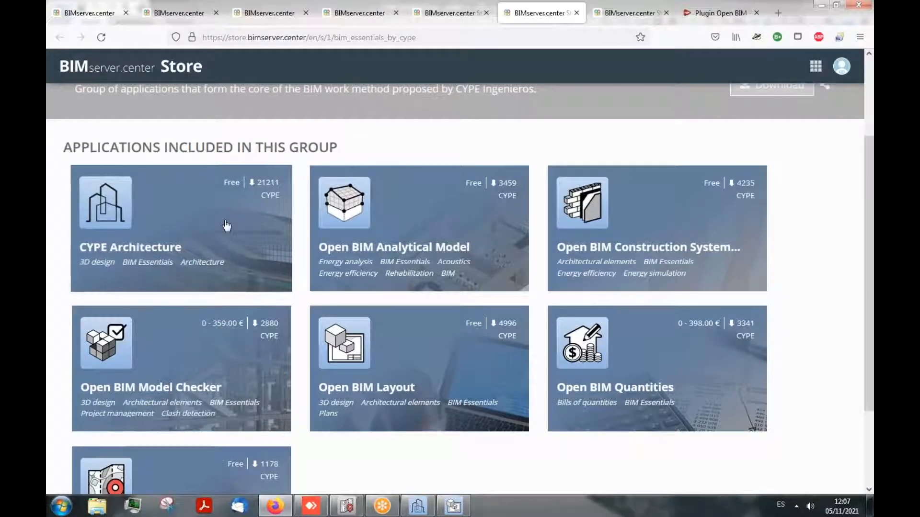
scroll(427, 170, "up", 1)
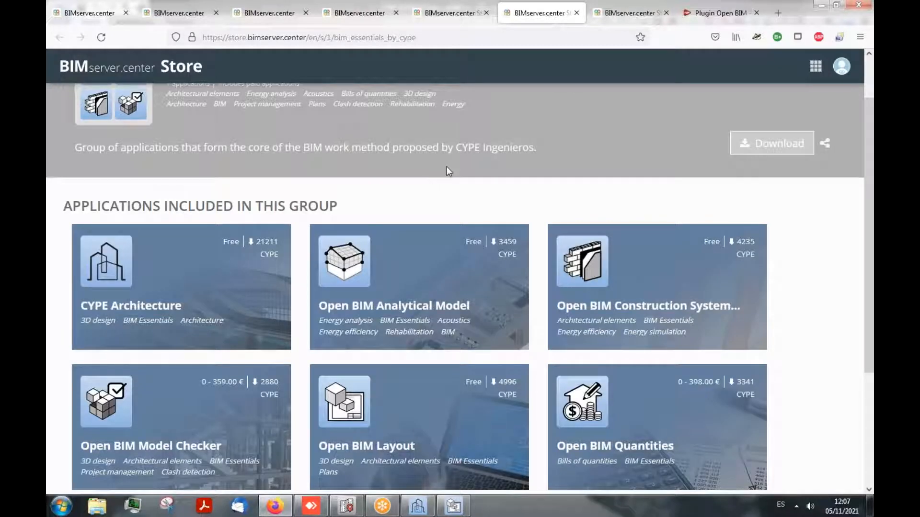
- View the Plugin Open BIM - Revit store page, then switch to the remote Revit session showing the 02 - Floor plan
left_click(611, 18)
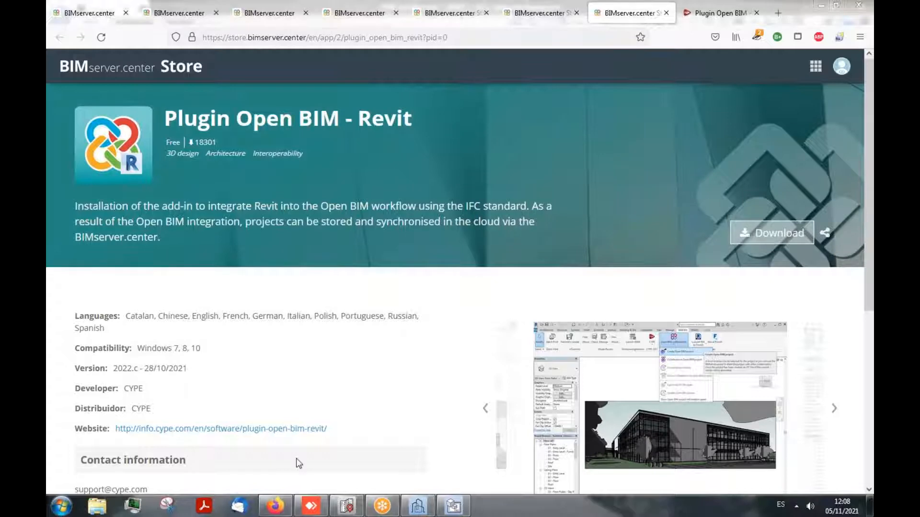
left_click(312, 507)
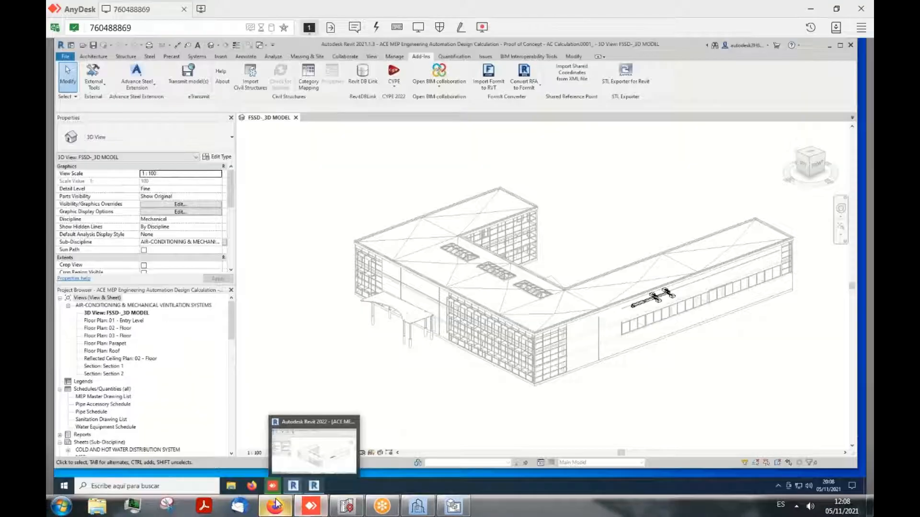
mouse_move(276, 504)
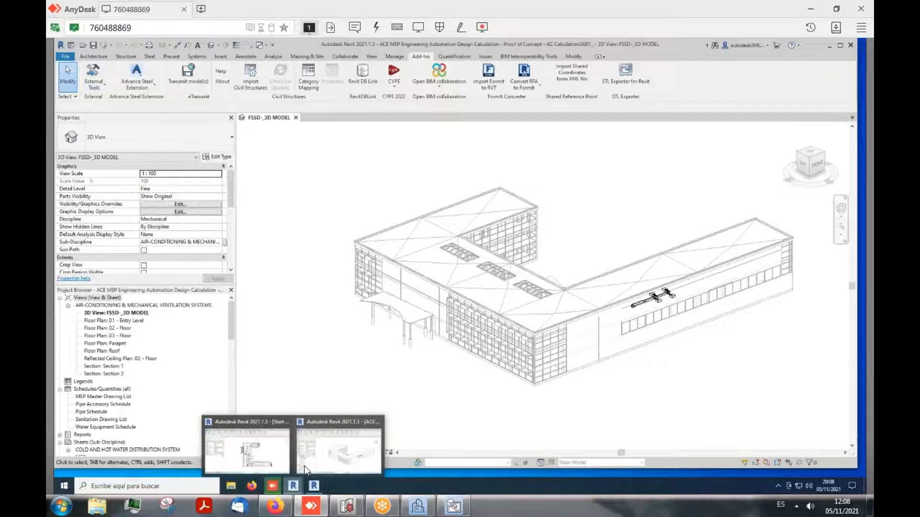
left_click(267, 454)
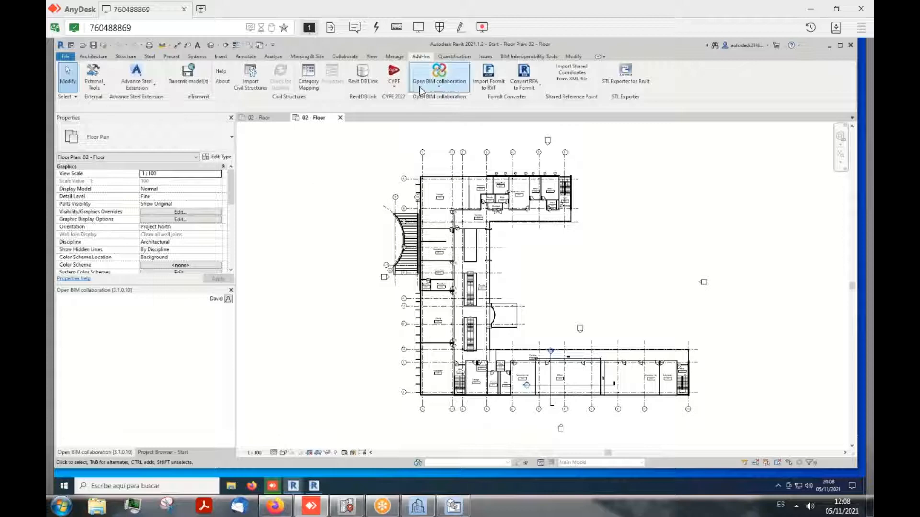
- Start linking the Open BIM project Revit test, view the files it offers for import, and cancel without importing
left_click(433, 88)
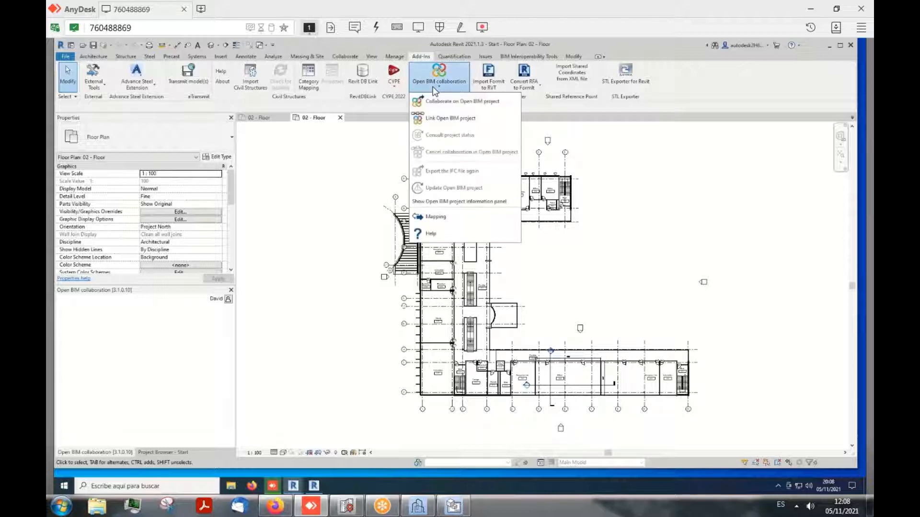
left_click(447, 118)
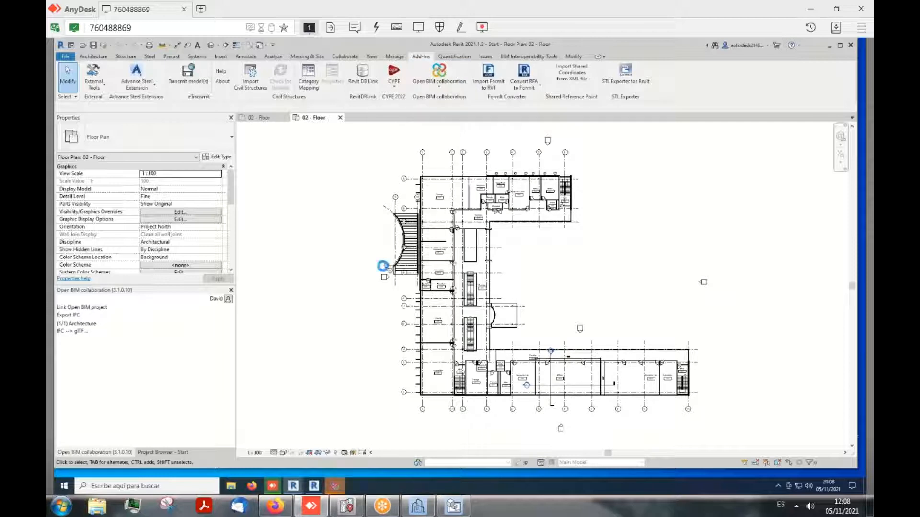
left_click(494, 289)
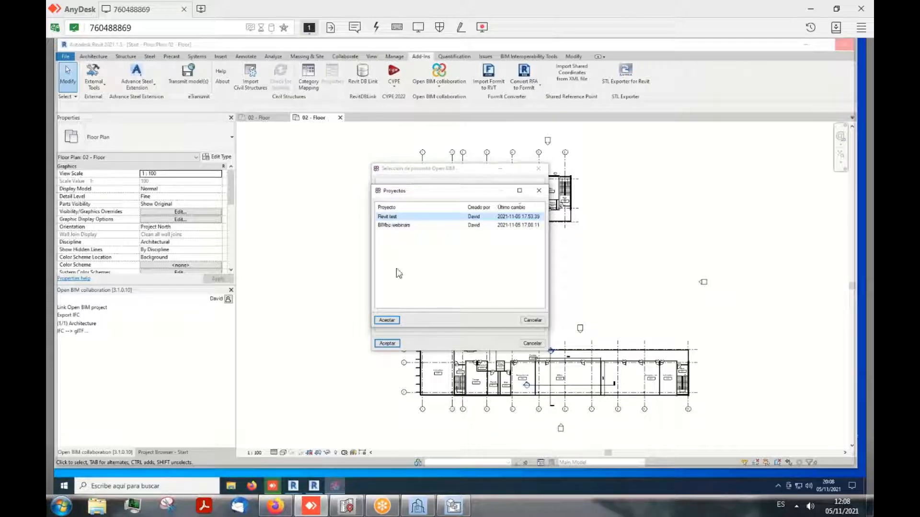
left_click(387, 320)
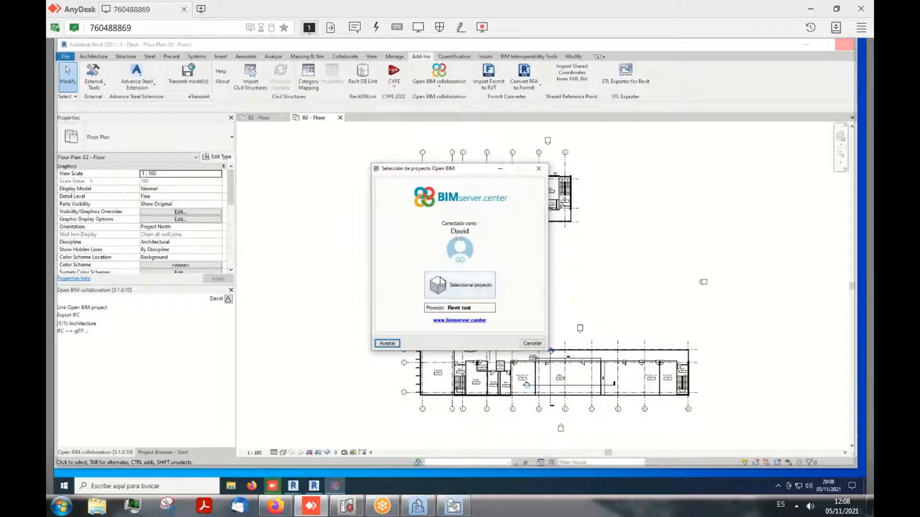
left_click(387, 344)
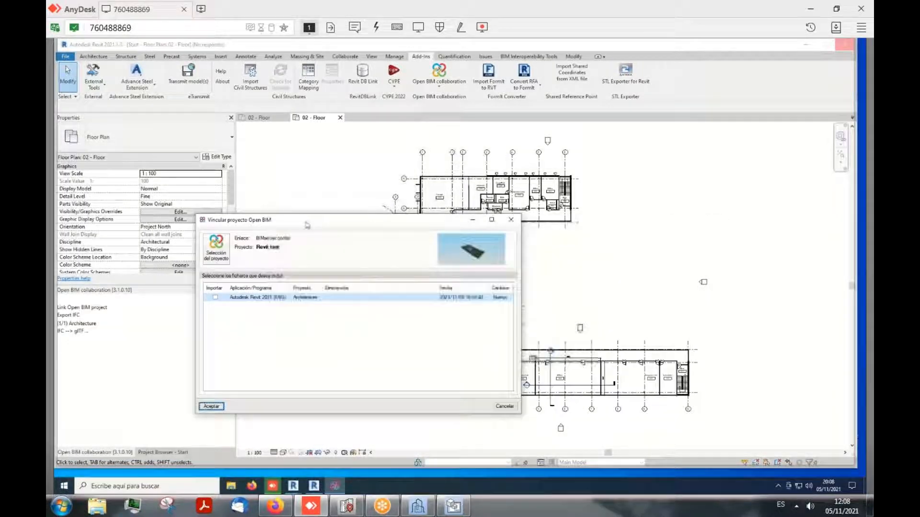
left_click_drag(306, 222, 344, 215)
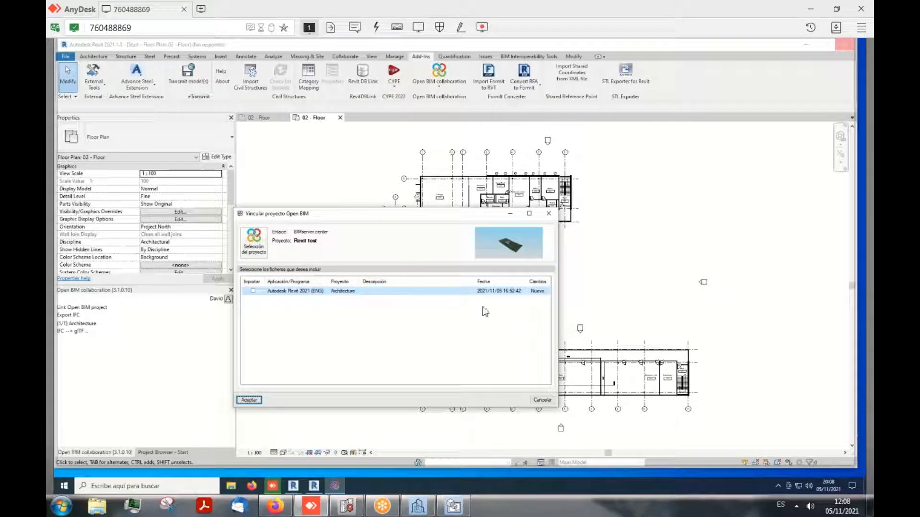
left_click(543, 400)
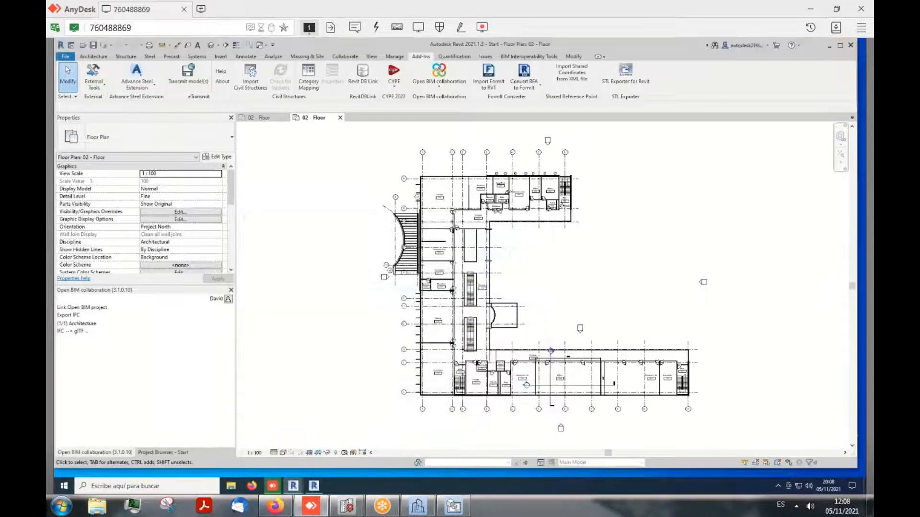
- Switch to Firefox and inspect the Revit test project's contributed content and its 3D model on BIMserver.center
left_click(275, 506)
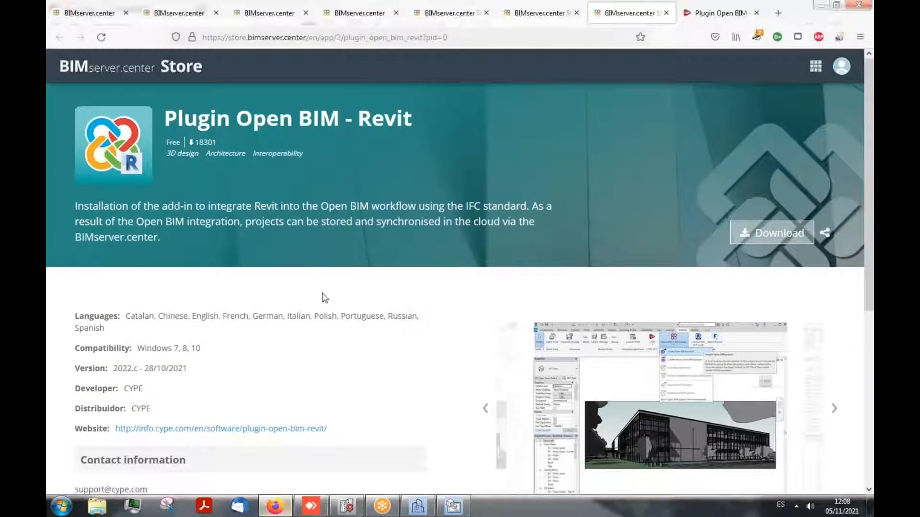
left_click(246, 16)
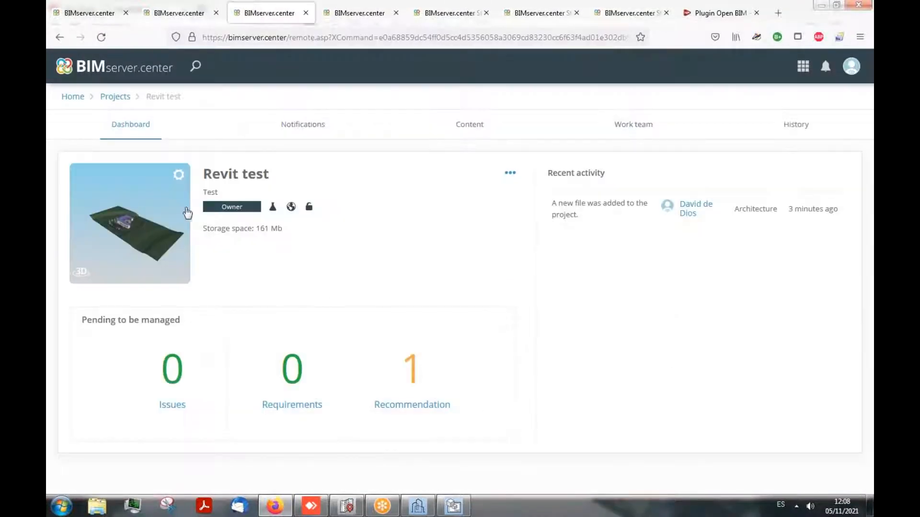
left_click(461, 130)
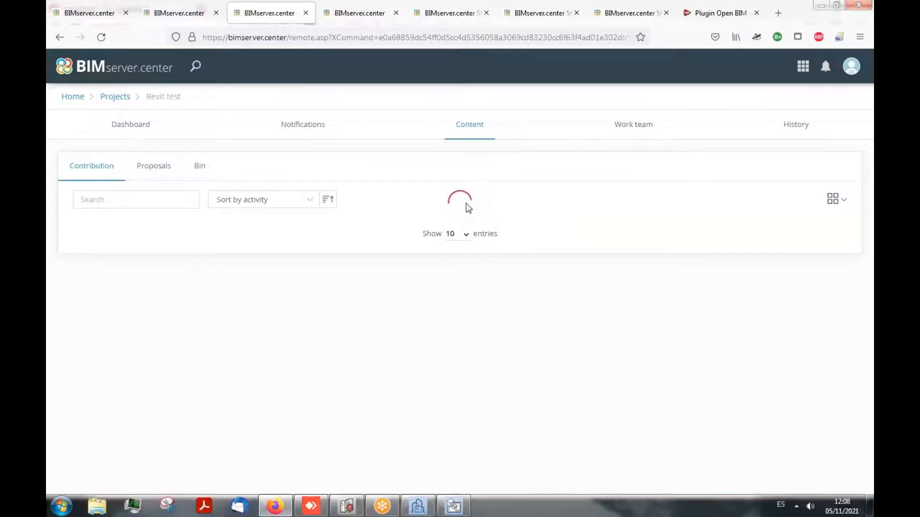
mouse_move(183, 301)
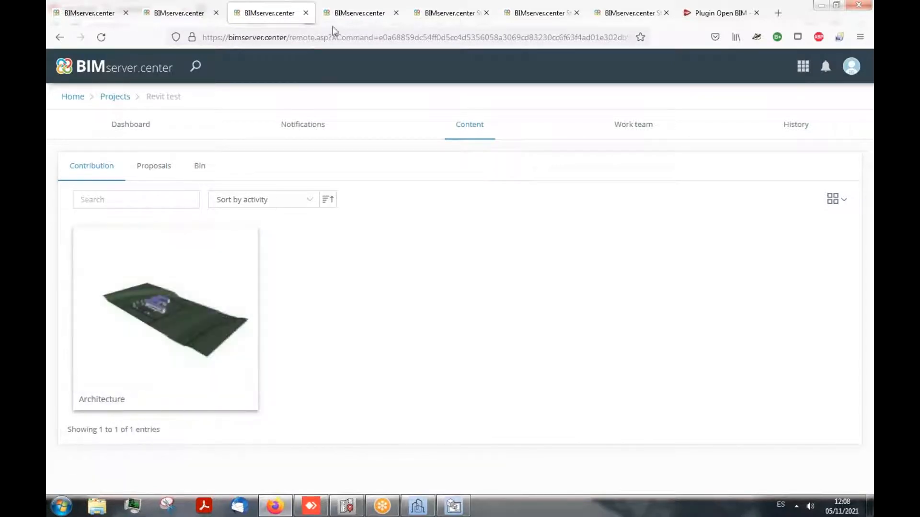
left_click(335, 14)
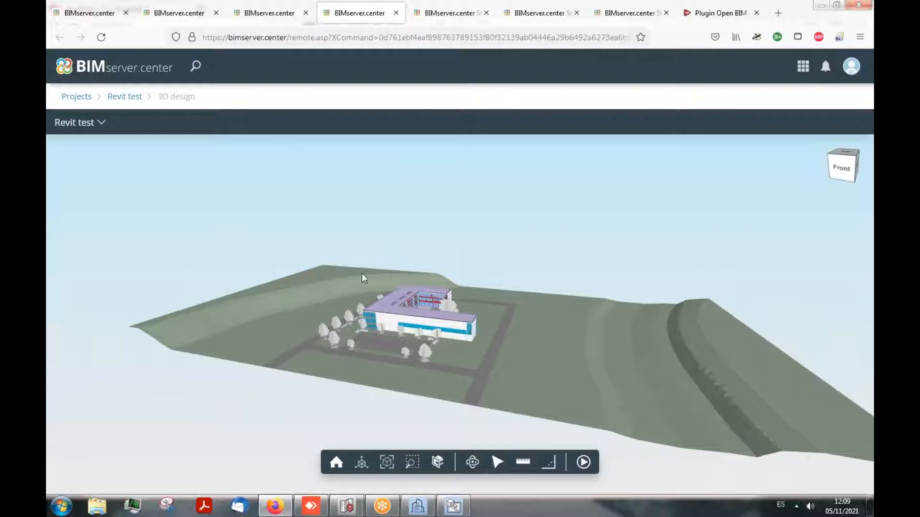
scroll(362, 274, "up", 1)
scroll(454, 287, "up", 1)
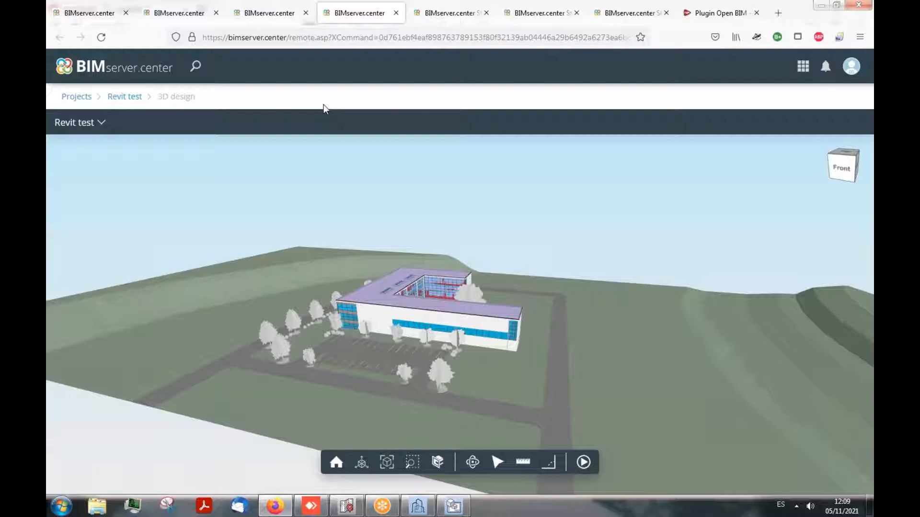
- Close the two Revit test project pages and review the BIM Essentials by CYPE applications from CYPE Architecture to Open BIM Site
left_click(305, 13)
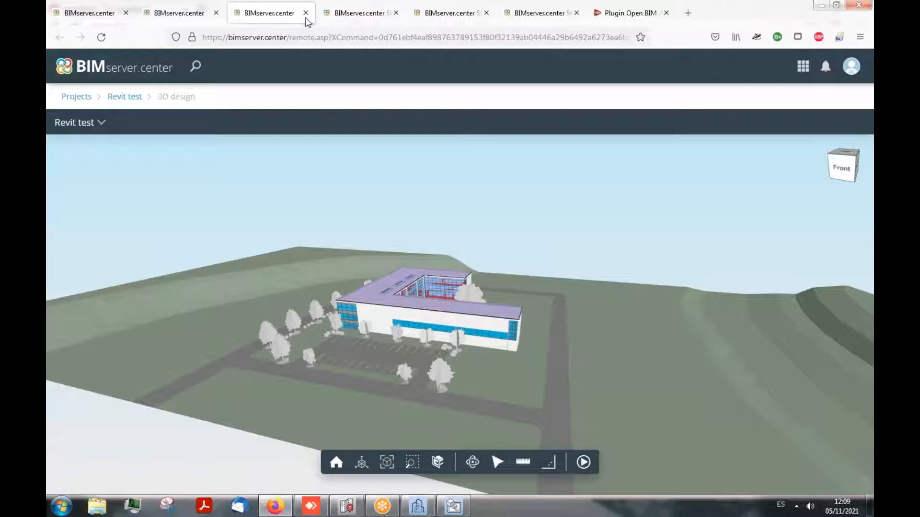
left_click(306, 13)
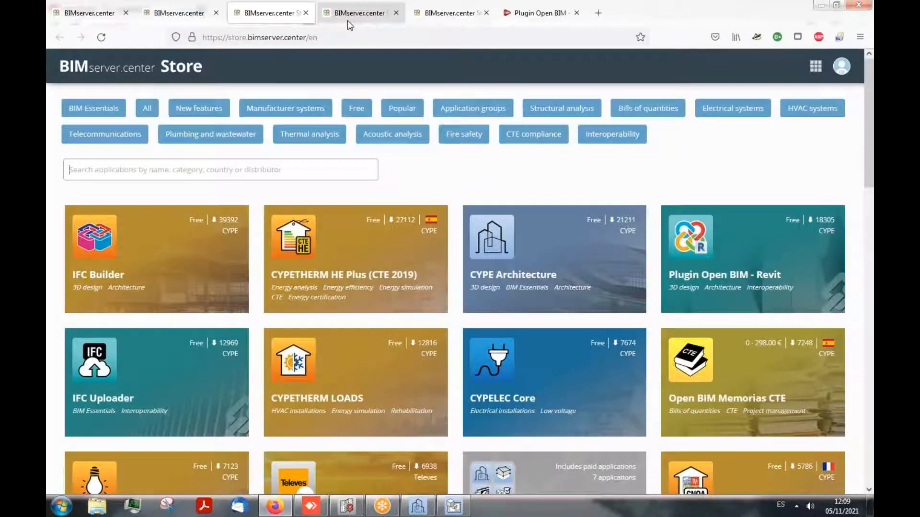
left_click(363, 12)
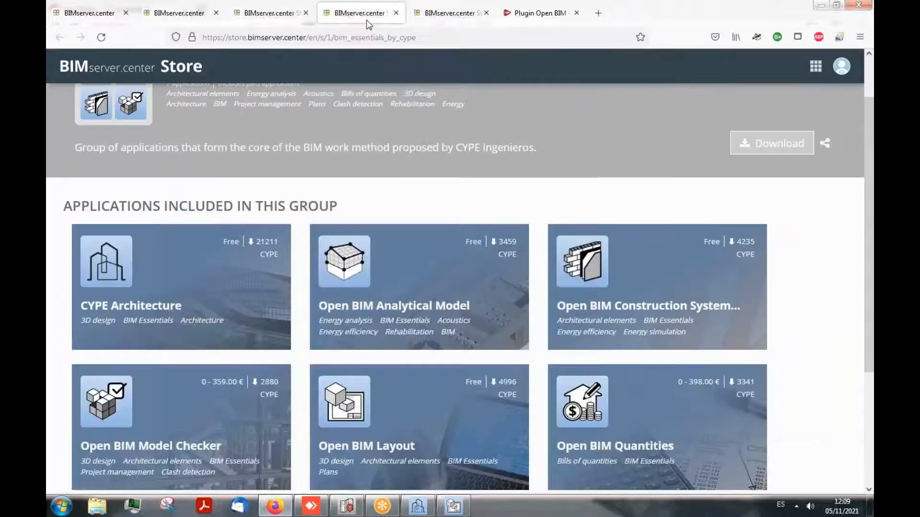
scroll(409, 118, "down", 2)
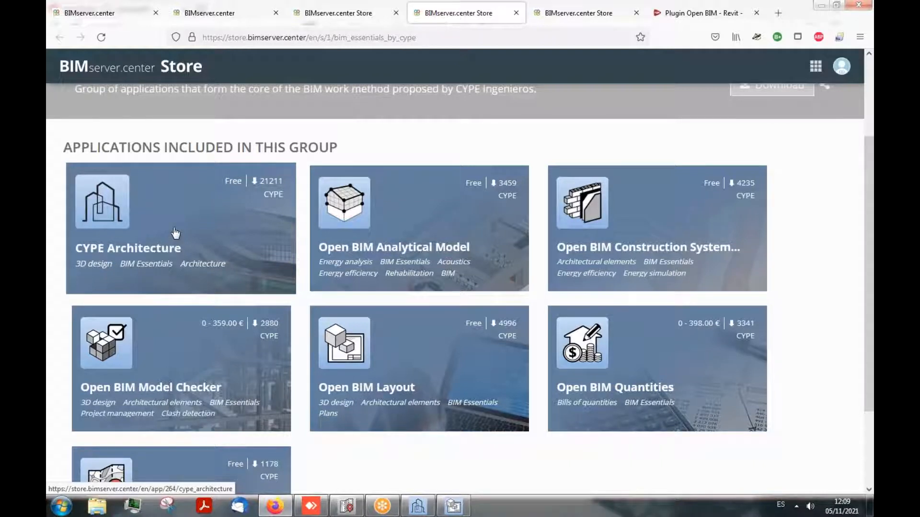
scroll(205, 148, "down", 4)
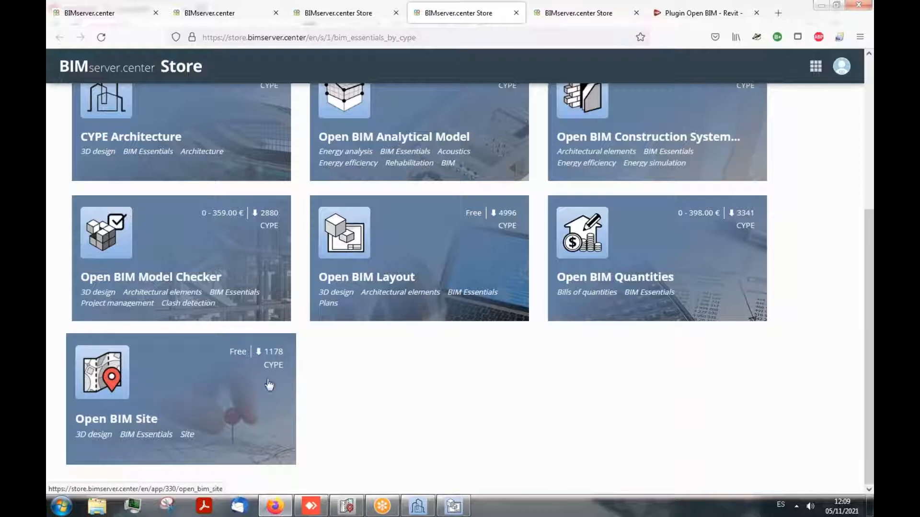
- Switch to Open BIM Site and review the detached house site's general parameters and the Spanish cadastre lookup, closing both without changes
left_click(347, 506)
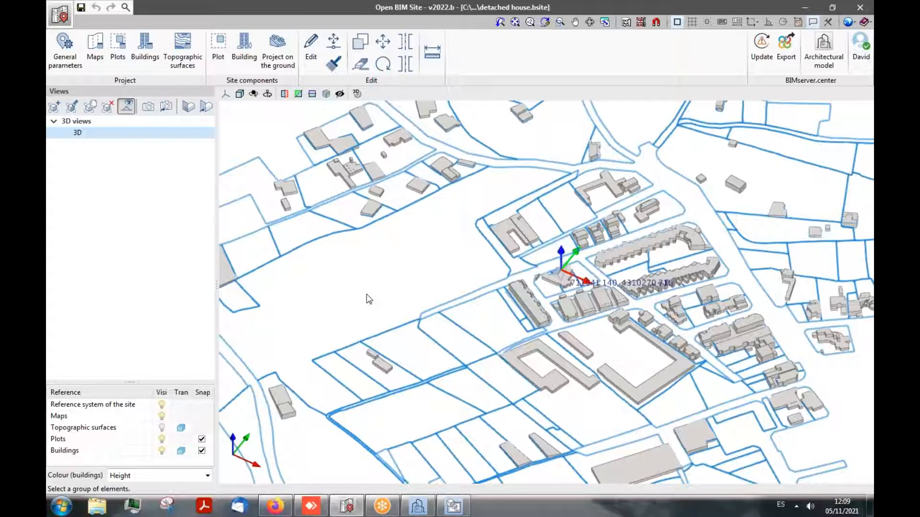
scroll(368, 300, "down", 3)
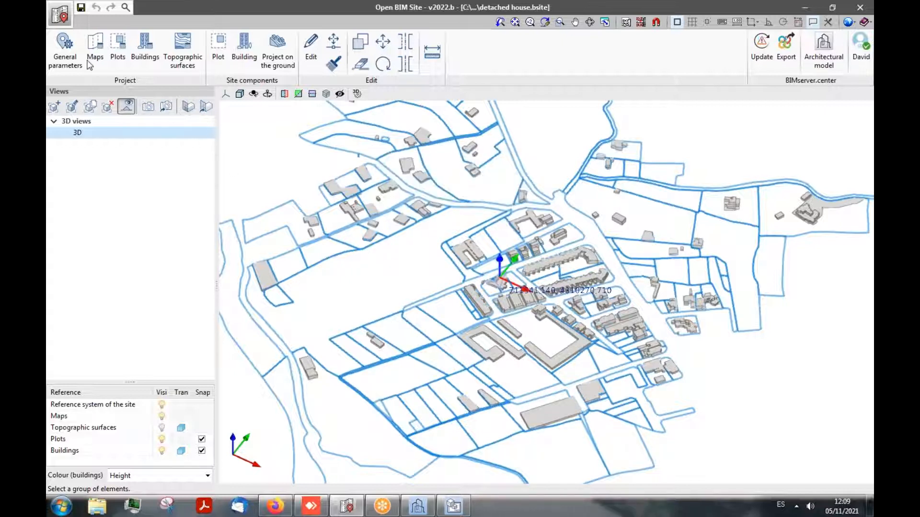
left_click(65, 64)
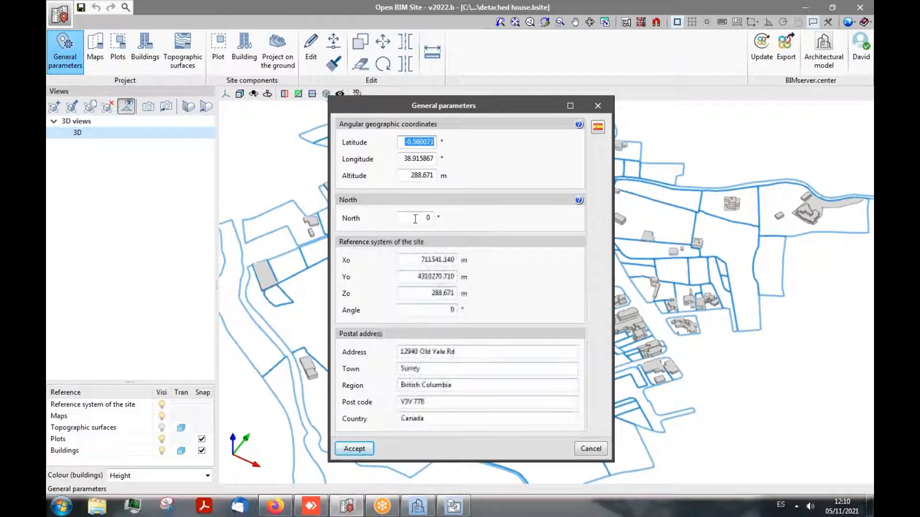
left_click(598, 127)
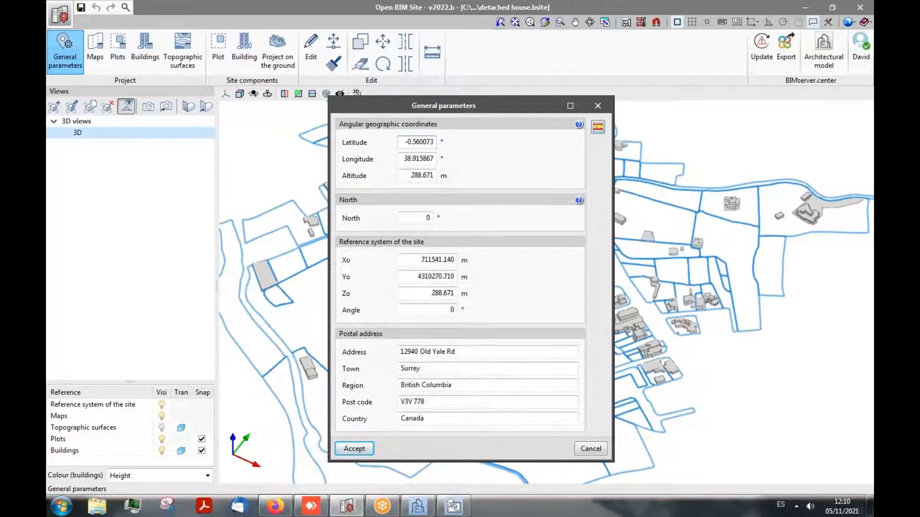
left_click_drag(579, 166, 447, 152)
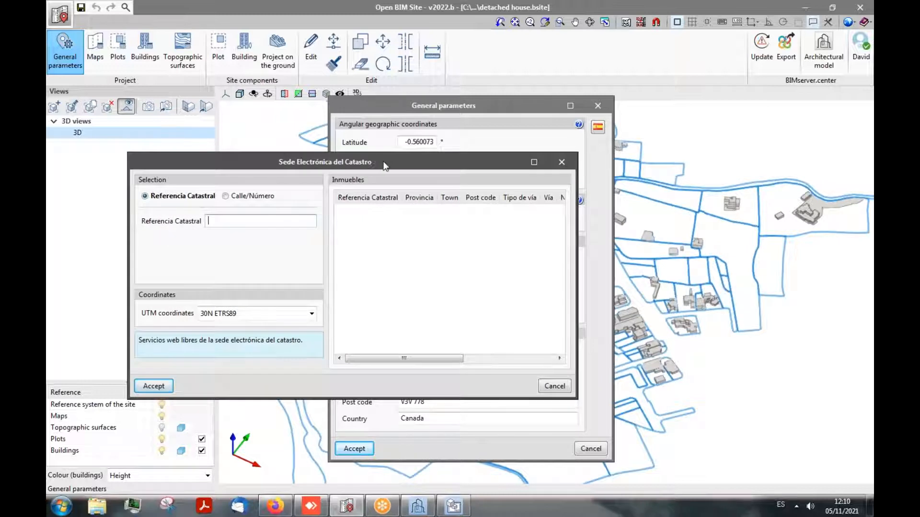
left_click_drag(385, 161, 381, 162)
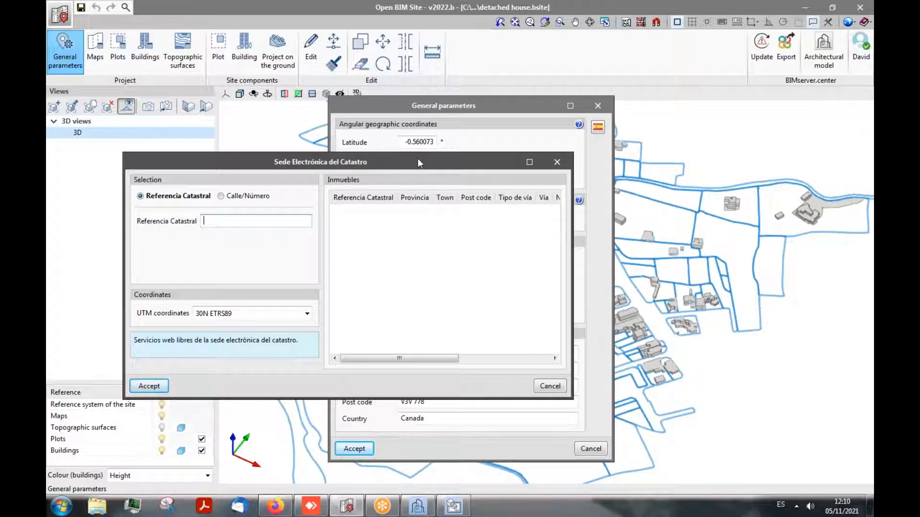
left_click(557, 162)
left_click_drag(459, 107, 296, 122)
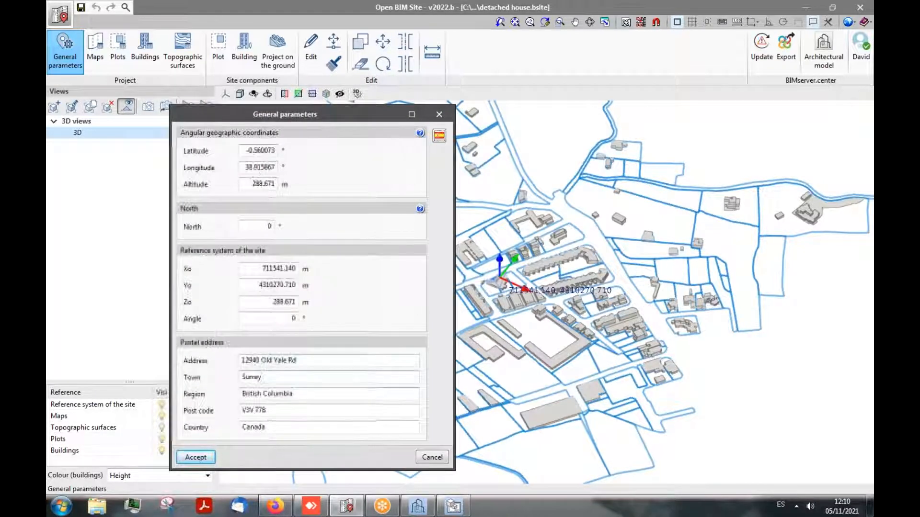
left_click(439, 114)
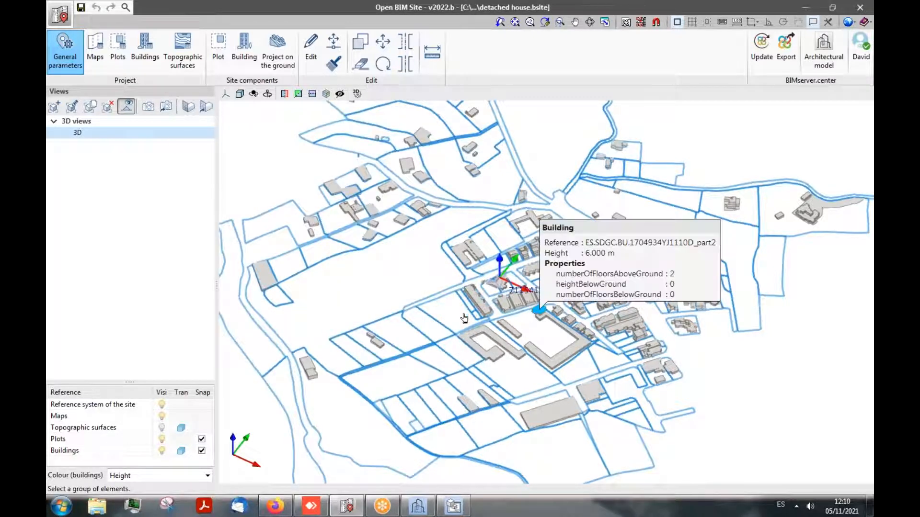
- Inspect the cadastral properties of several plots around the site's reference point in the 3D view
mouse_move(501, 269)
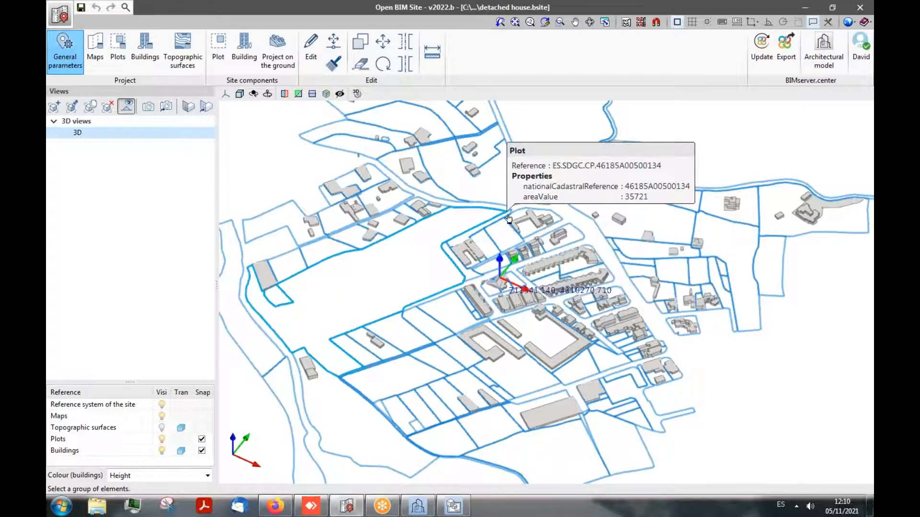
mouse_move(413, 315)
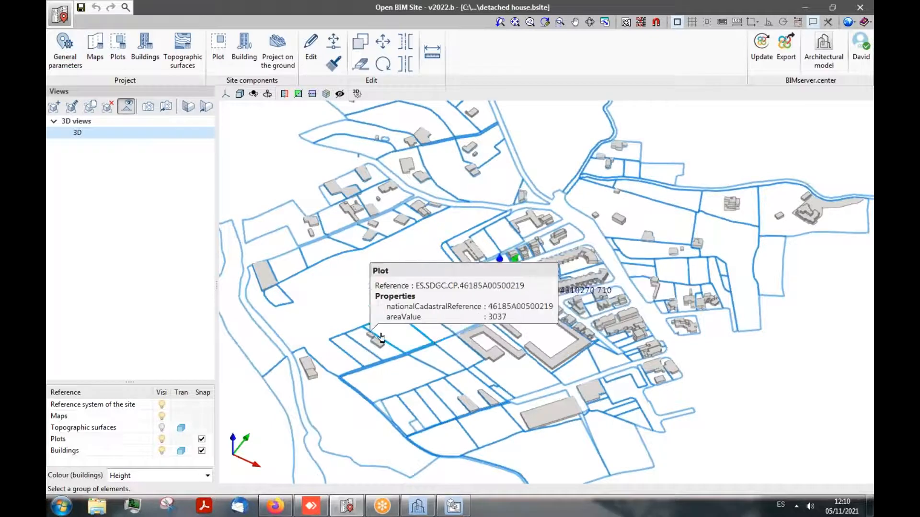
mouse_move(294, 277)
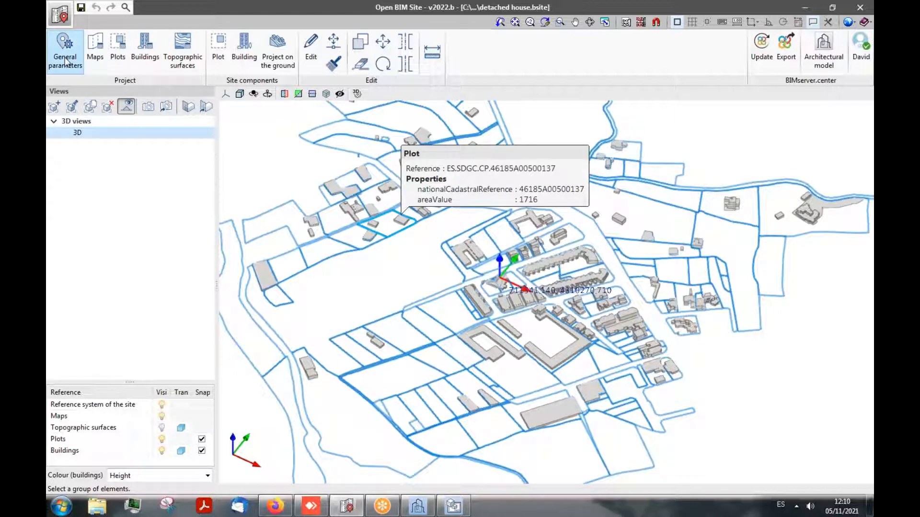
- Preview the Cadastre 500 and Aerial view maps of the site and close the map list without accepting changes
left_click(98, 61)
left_click_drag(382, 123, 253, 126)
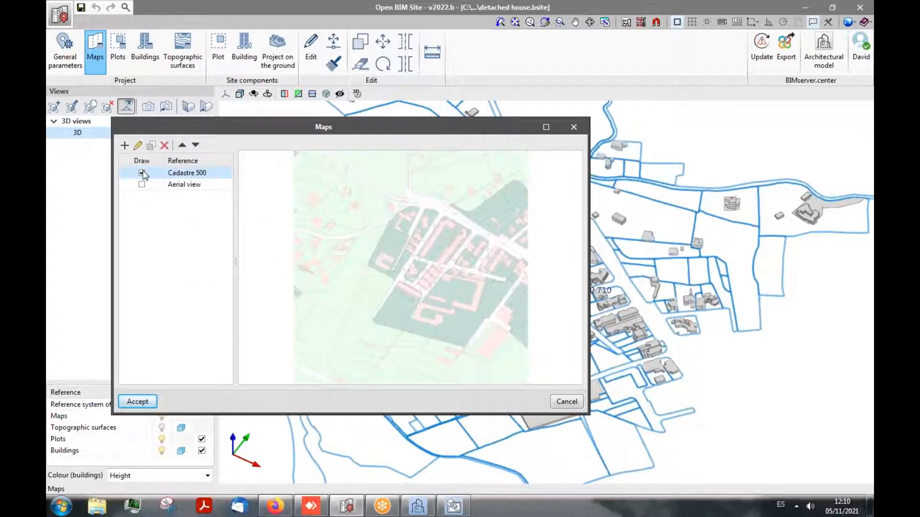
left_click(141, 184)
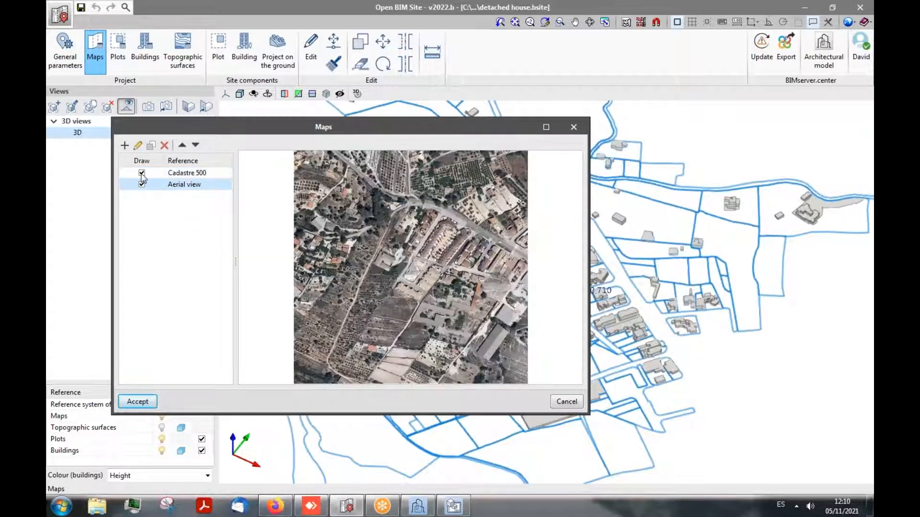
left_click(141, 185)
left_click(204, 173)
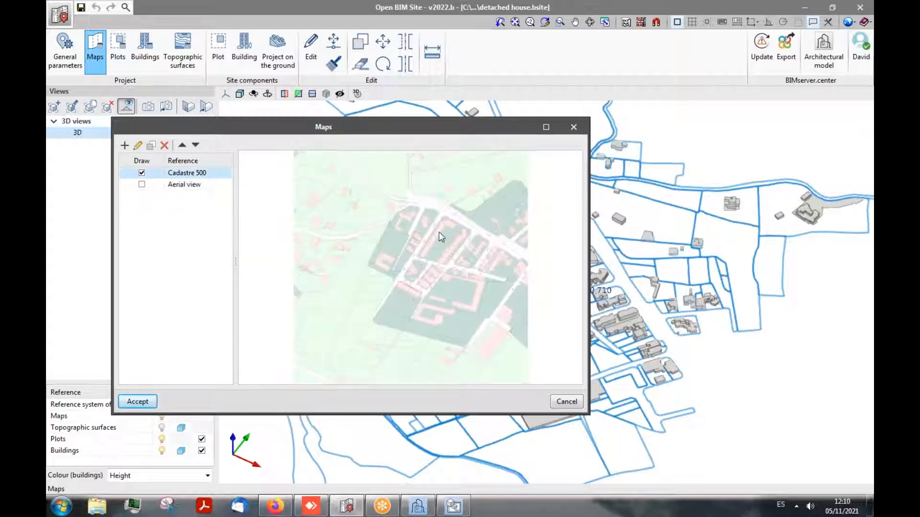
left_click(573, 127)
- Browse the site's plot list, view the outline and cadastral properties of individual plots, and close it without changes
left_click(119, 65)
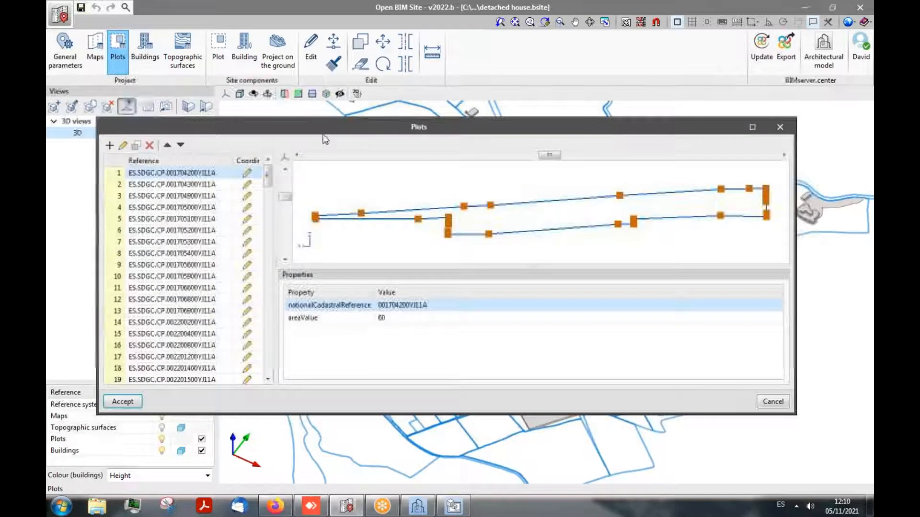
left_click_drag(387, 126, 359, 126)
left_click_drag(238, 177, 238, 235)
left_click(199, 219)
left_click(225, 275)
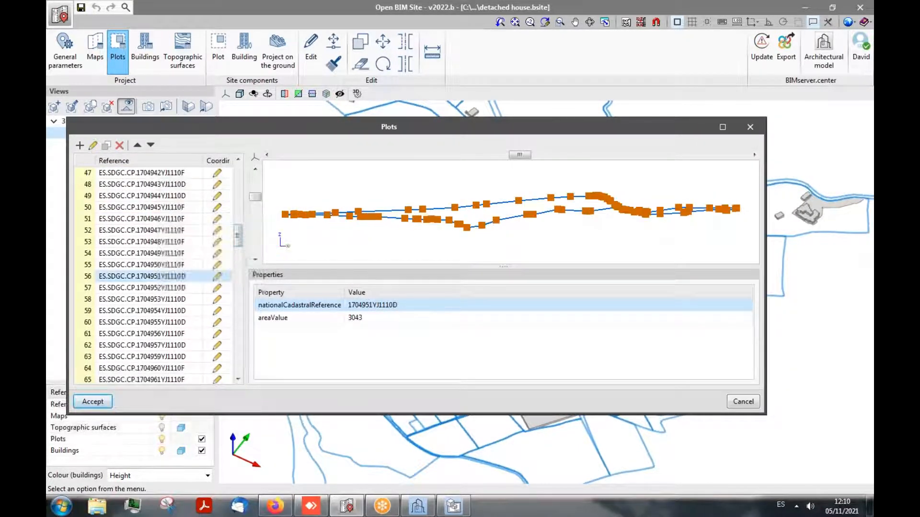
left_click(185, 299)
left_click_drag(414, 130, 224, 151)
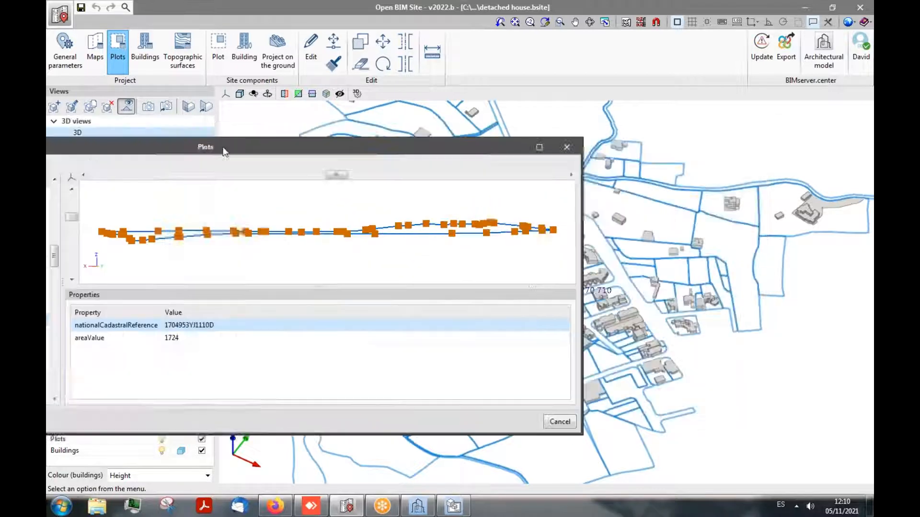
left_click(562, 149)
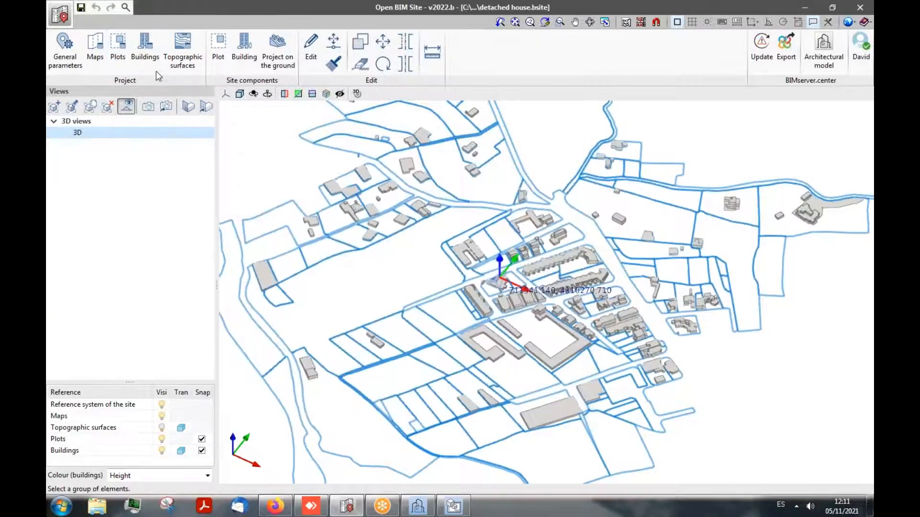
- Check the site's building list, then examine the buildings and plots in the 3D view from close up and from afar
left_click(146, 55)
scroll(524, 314, "up", 5)
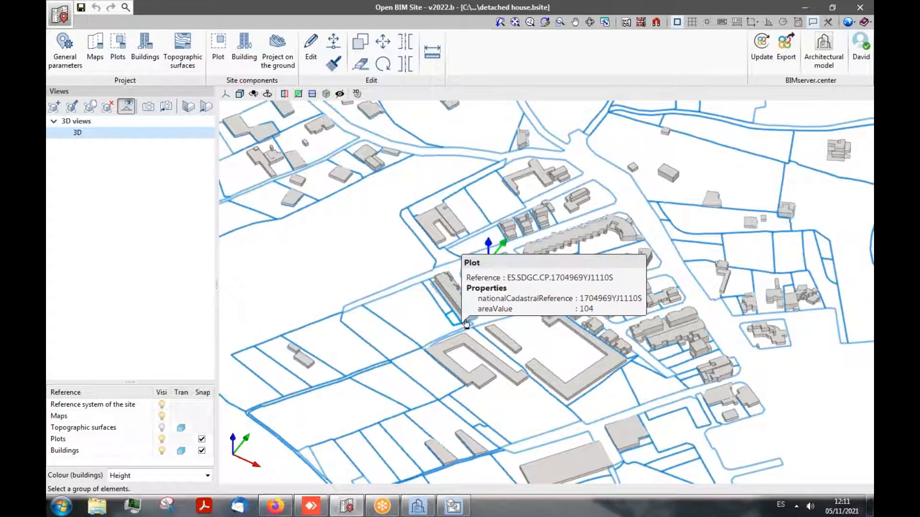
scroll(382, 303, "down", 3)
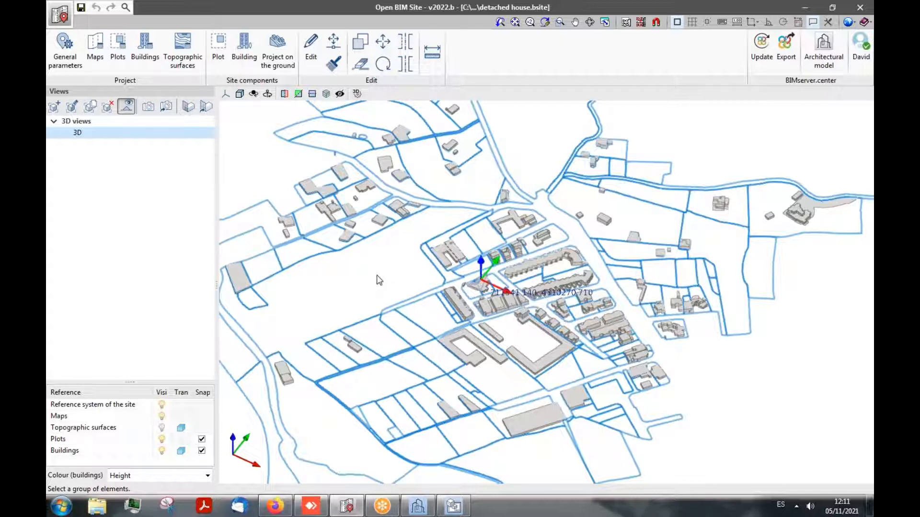
scroll(499, 275, "up", 3)
scroll(496, 283, "up", 4)
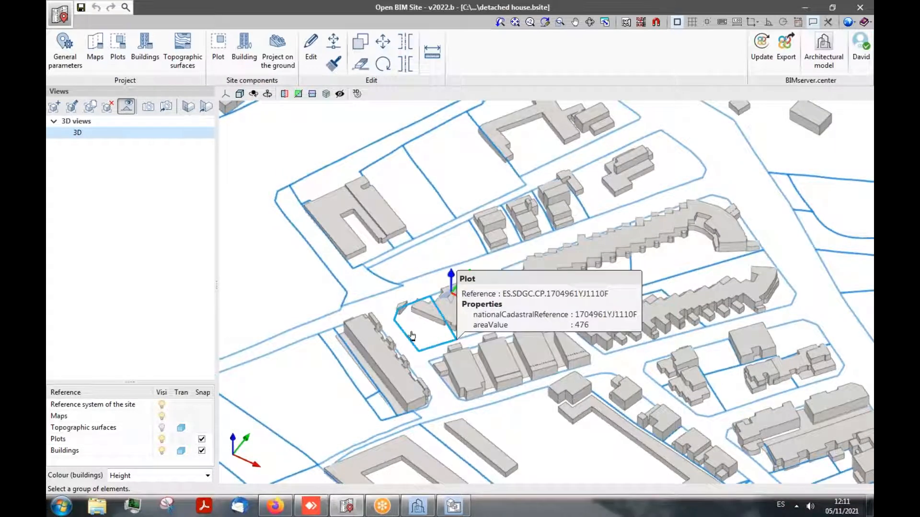
scroll(512, 326, "down", 1)
scroll(512, 326, "down", 2)
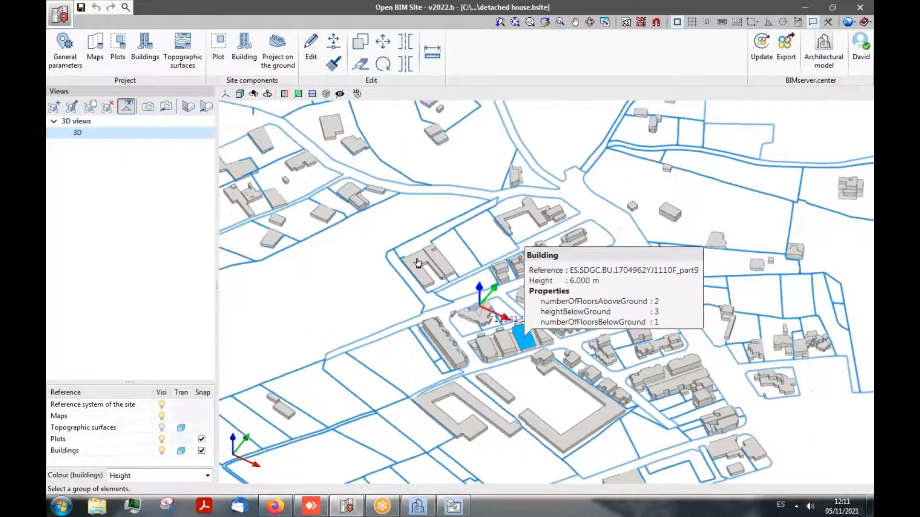
scroll(359, 285, "down", 4)
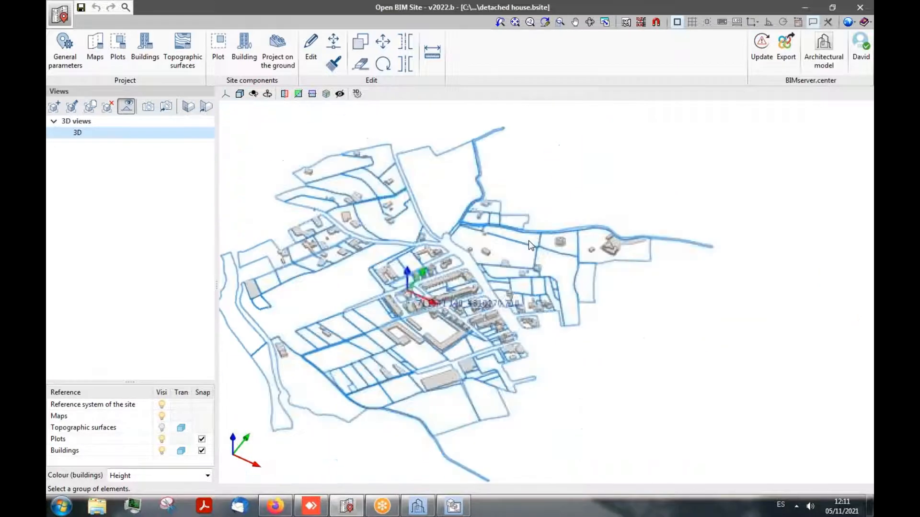
scroll(348, 274, "up", 2)
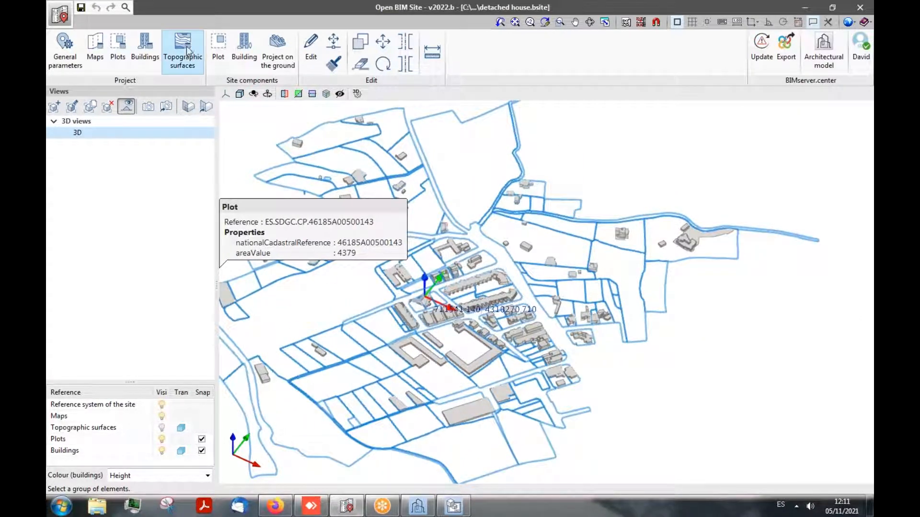
- Review the Terreno 2500 topographic surface and show the topographic surfaces in the 3D view
left_click(180, 63)
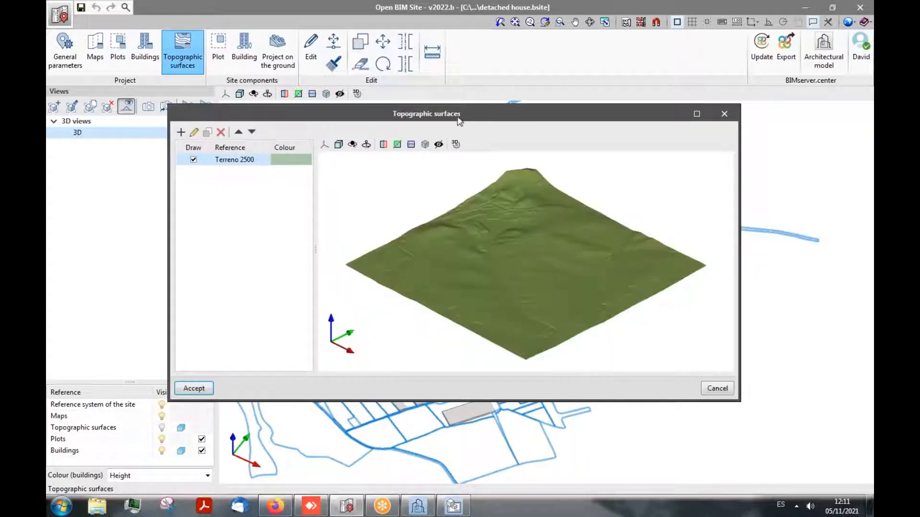
left_click_drag(453, 122, 357, 127)
left_click_drag(476, 130, 496, 130)
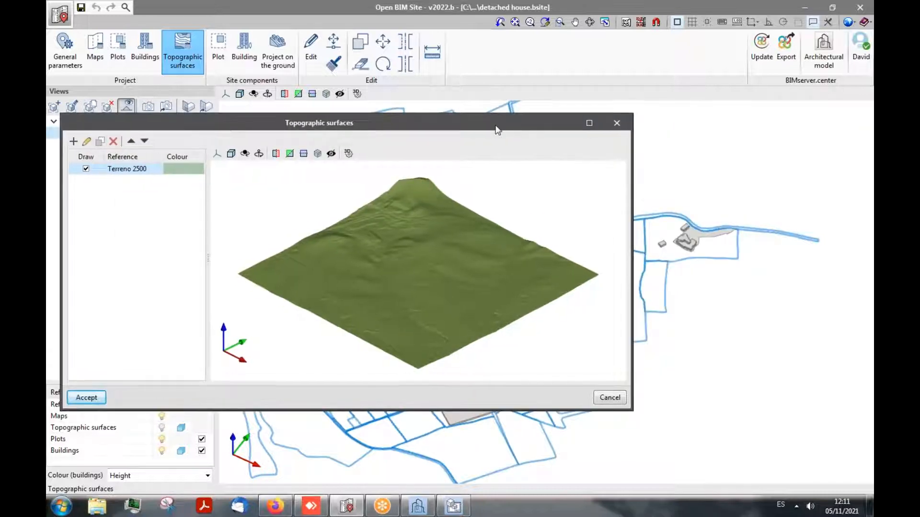
left_click(616, 123)
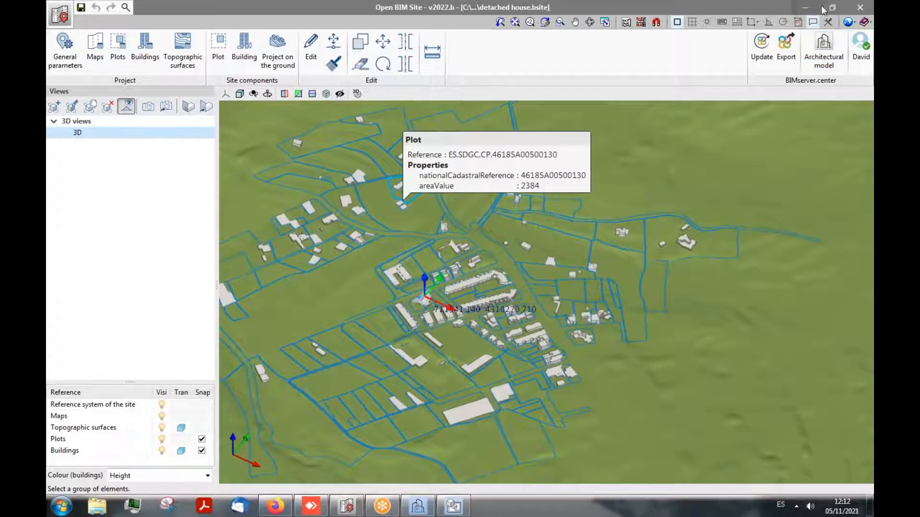
- Close Open BIM Site and switch to CYPE Architecture with the detached house model
left_click(859, 9)
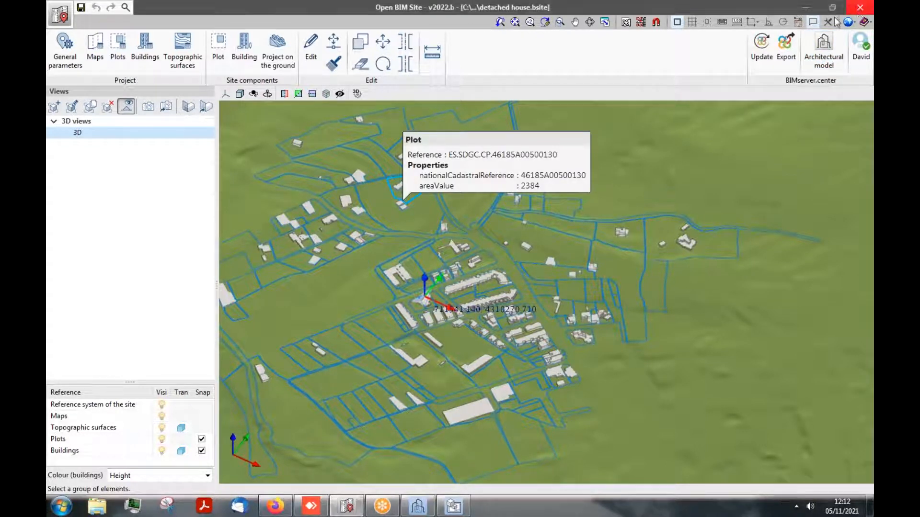
left_click(457, 282)
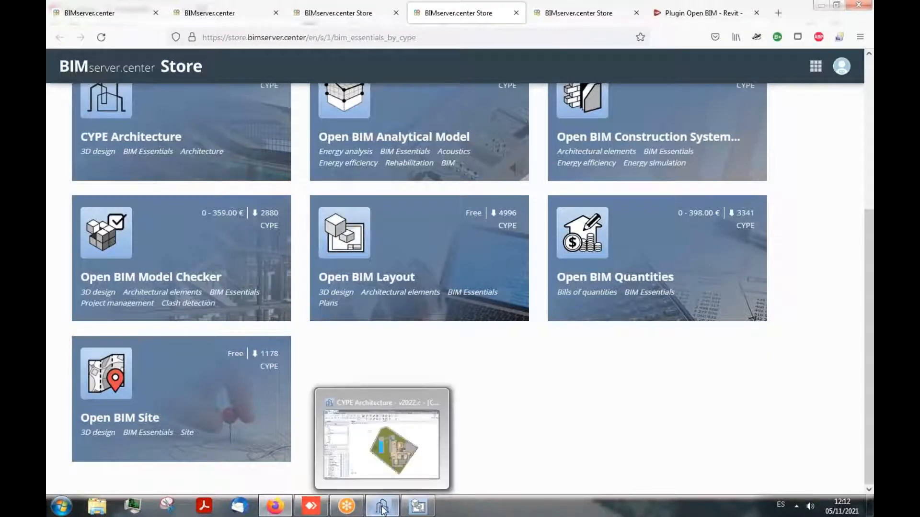
left_click(382, 507)
- Examine the detached house's ground floor plan, including the properties of its doors, walls and garden floor slab
scroll(292, 386, "down", 3)
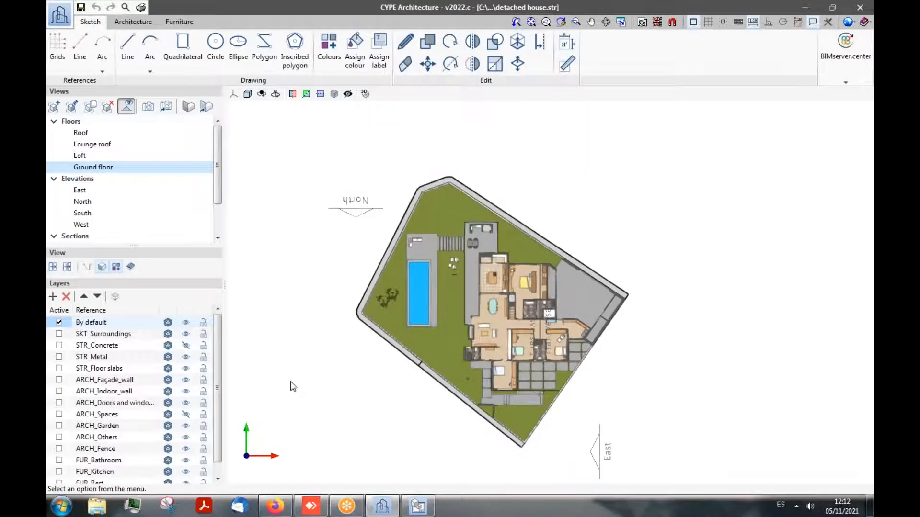
mouse_move(514, 357)
scroll(514, 357, "up", 1)
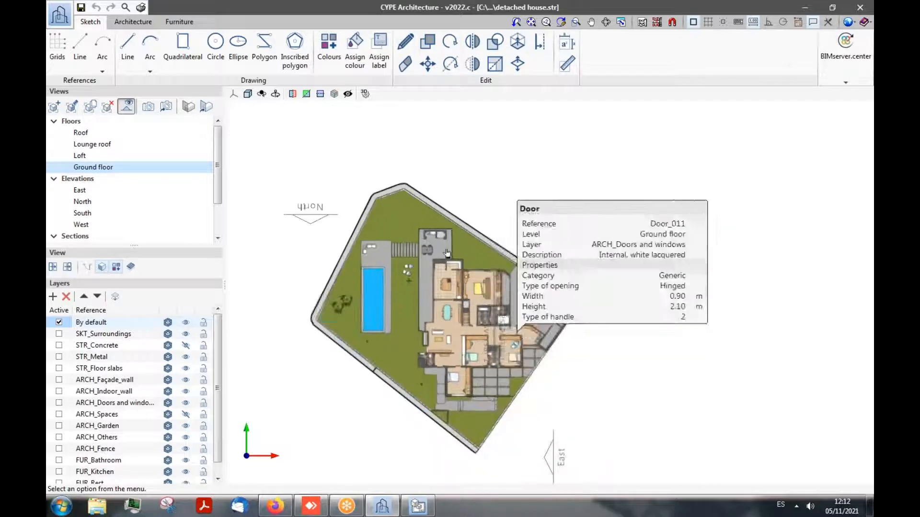
mouse_move(391, 235)
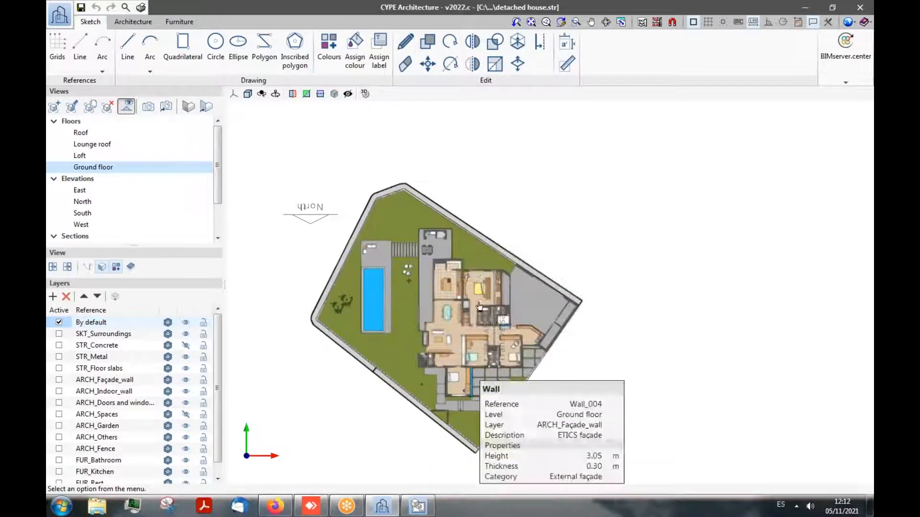
scroll(416, 164, "up", 1)
scroll(411, 166, "up", 4)
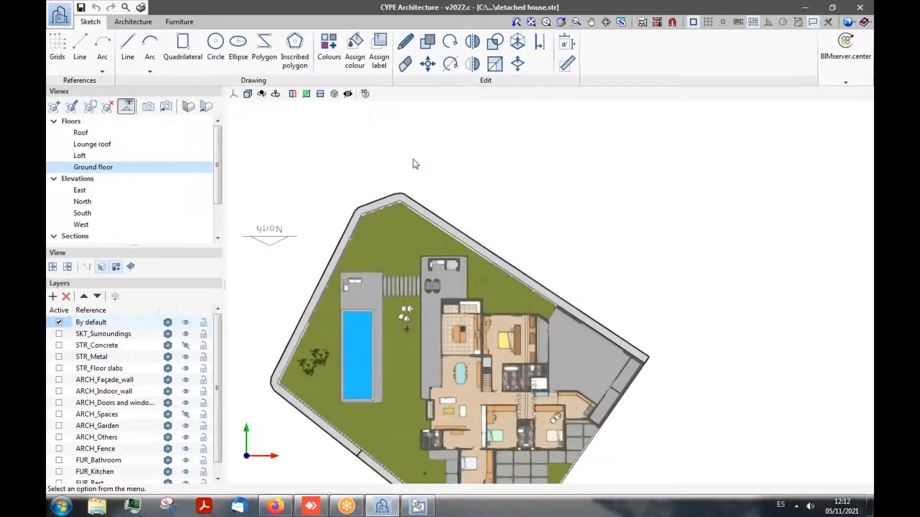
mouse_move(364, 270)
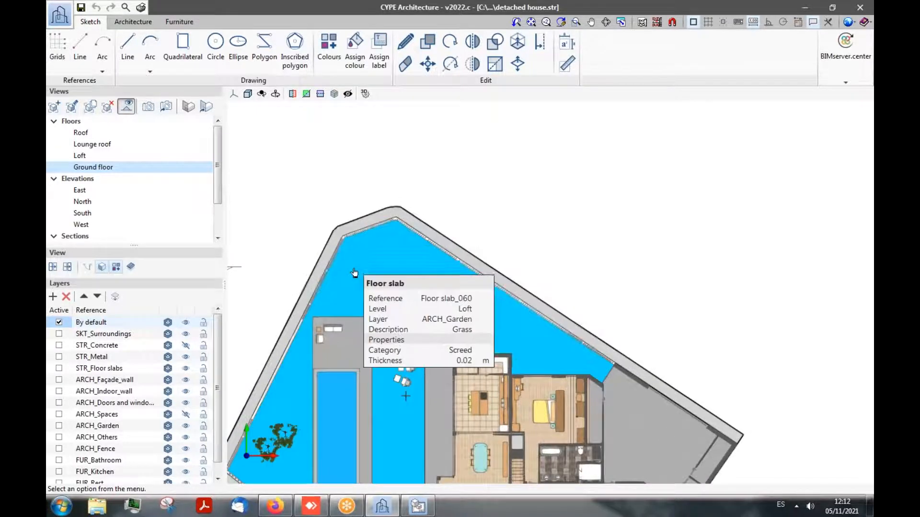
scroll(367, 268, "up", 2)
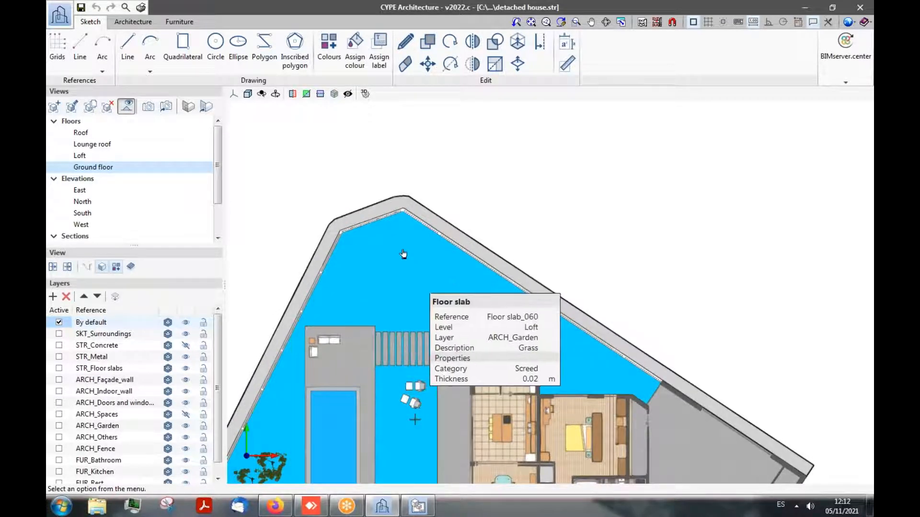
- Display the detached house in the 3D view and check that view's edit settings, then cancel them
scroll(404, 254, "down", 3)
scroll(82, 230, "down", 2)
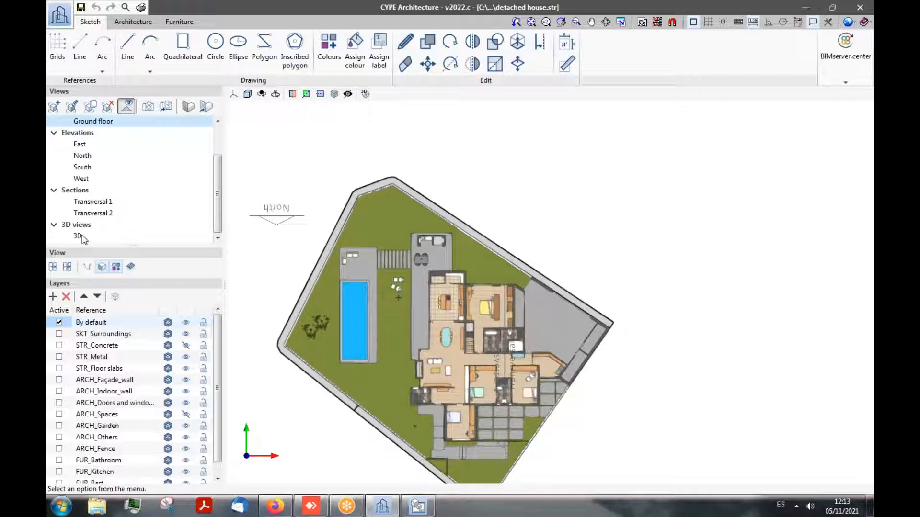
left_click(121, 236)
right_click(120, 241)
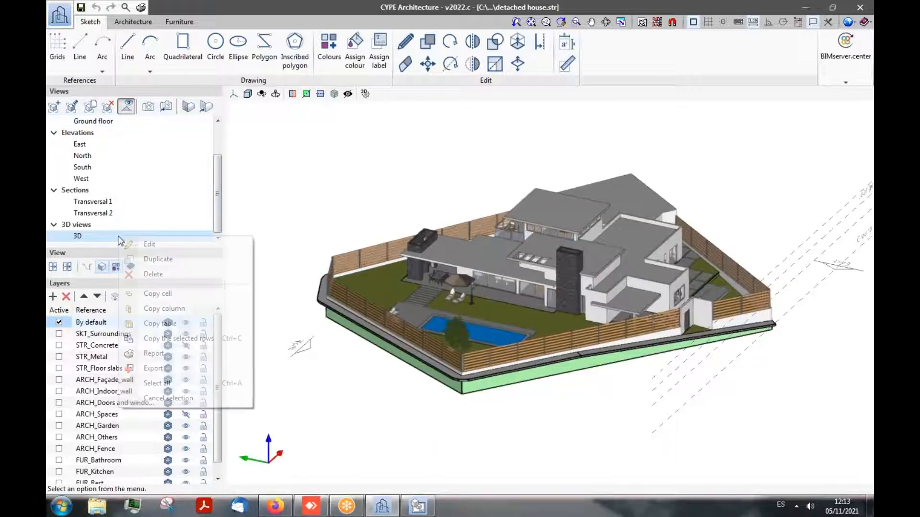
left_click(144, 244)
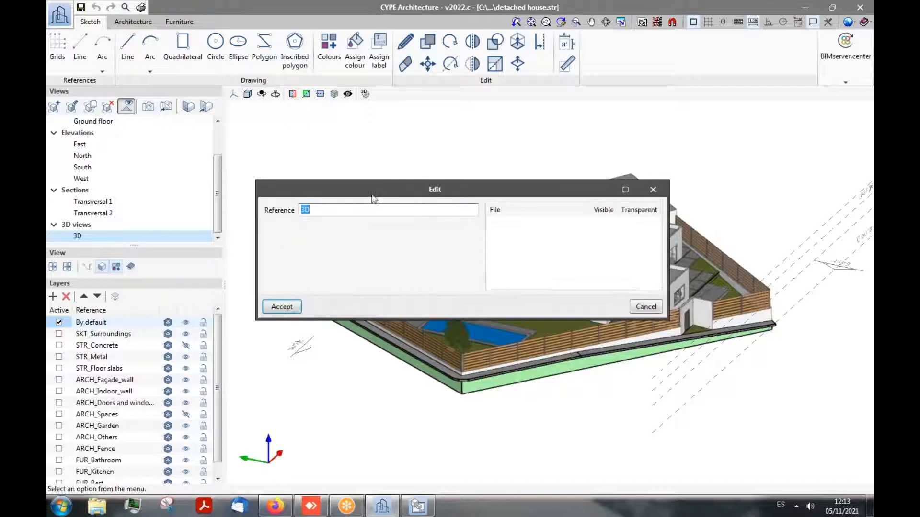
left_click_drag(374, 198, 258, 202)
left_click(522, 311)
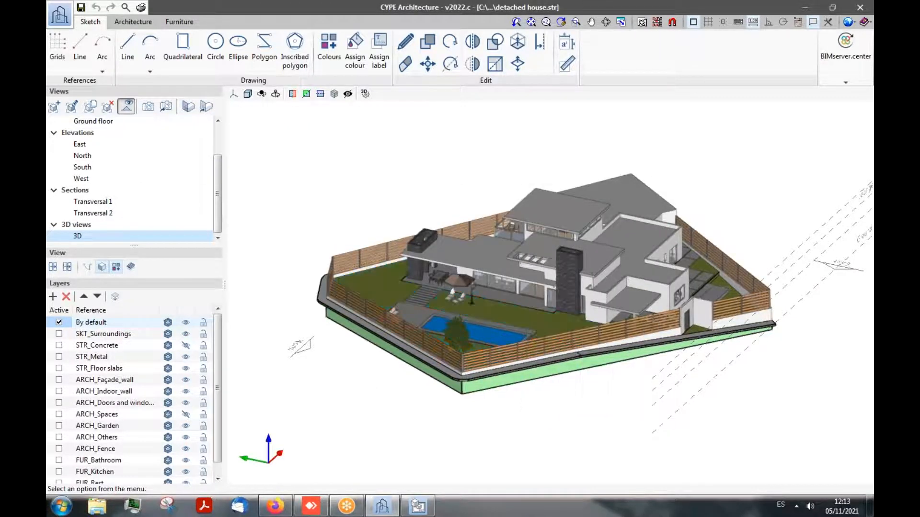
- Switch to Firefox and examine the BIMbc webinars project on BIMserver.center, from its 3D design to its contributed Architecture and Site content
left_click(275, 508)
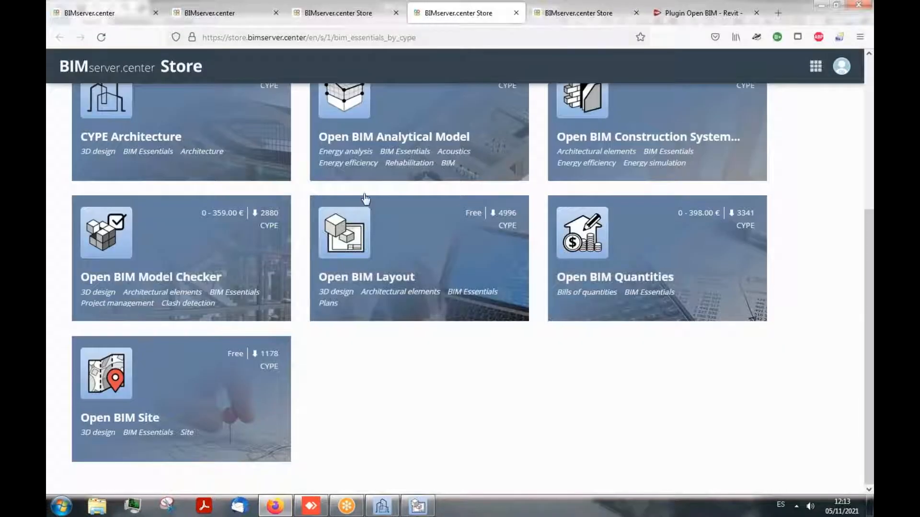
left_click(211, 16)
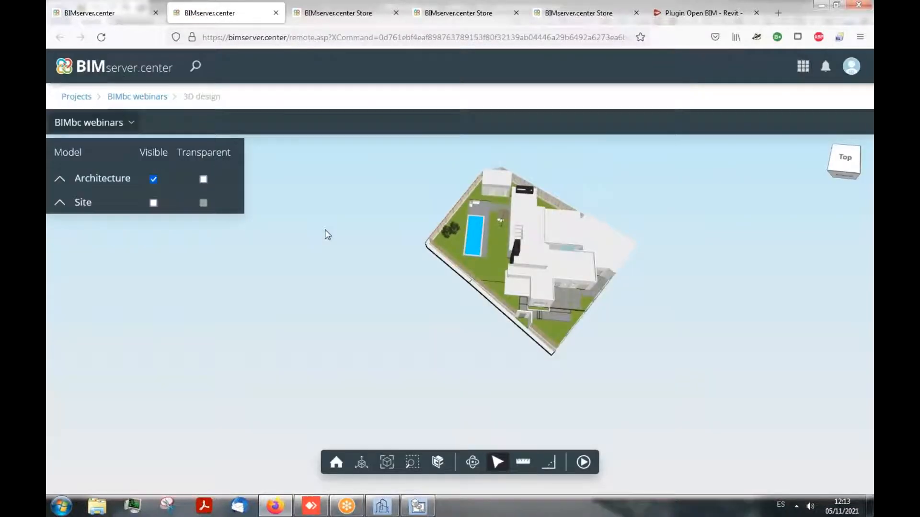
left_click(128, 18)
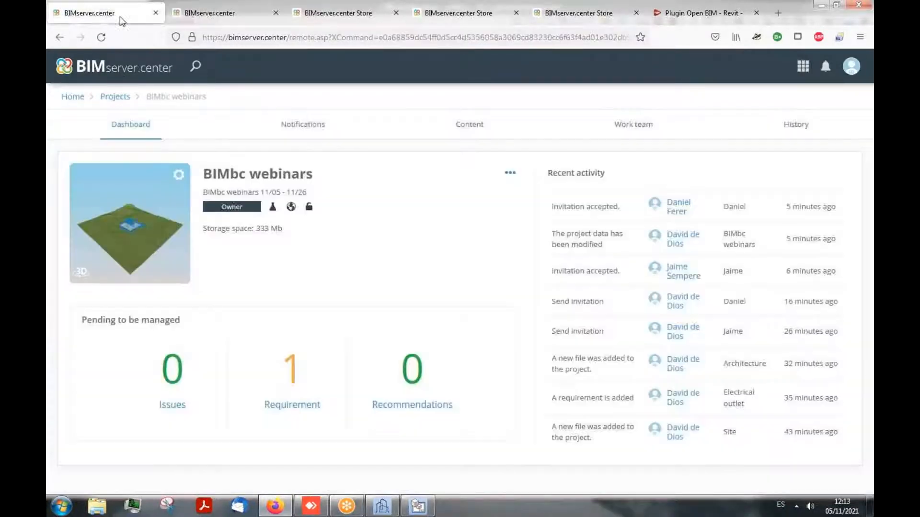
left_click(470, 126)
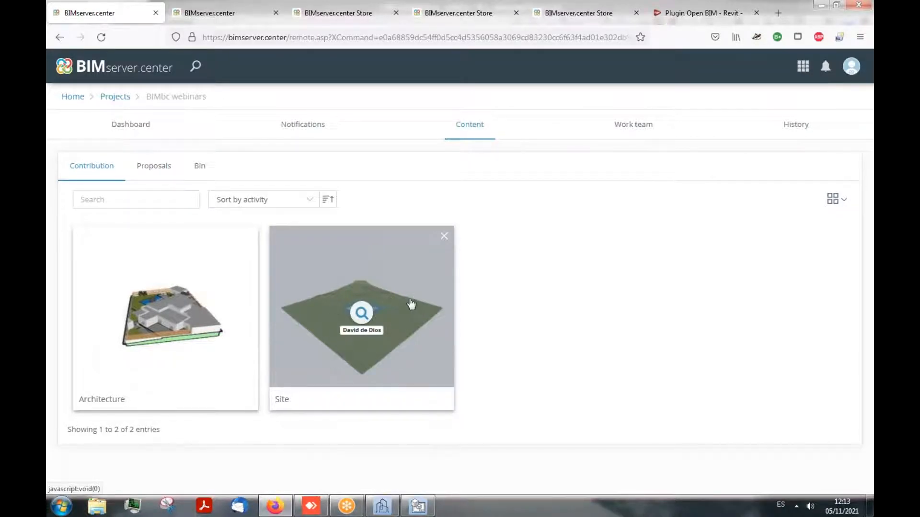
- Return to CYPE Architecture and review the house's Roof, Loft, East, West and Transversal 1 views, finishing in the 3D view
left_click(383, 511)
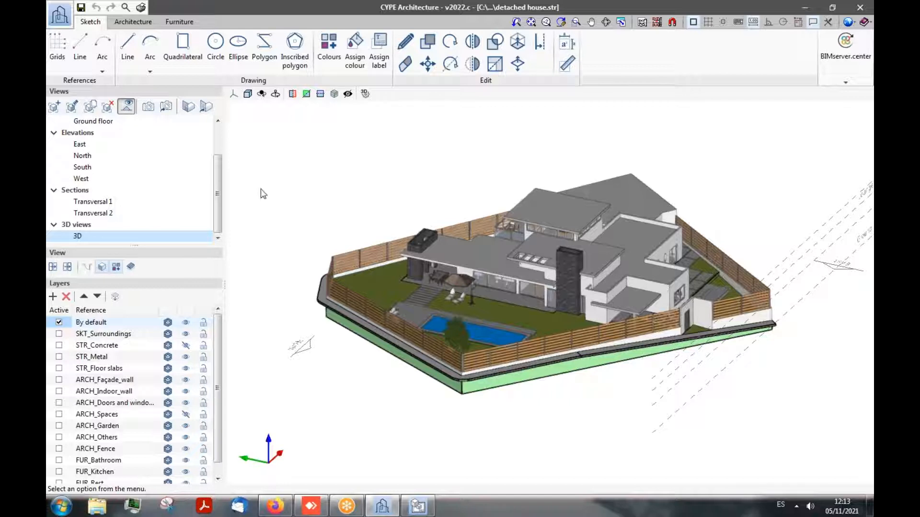
left_click_drag(216, 178, 221, 140)
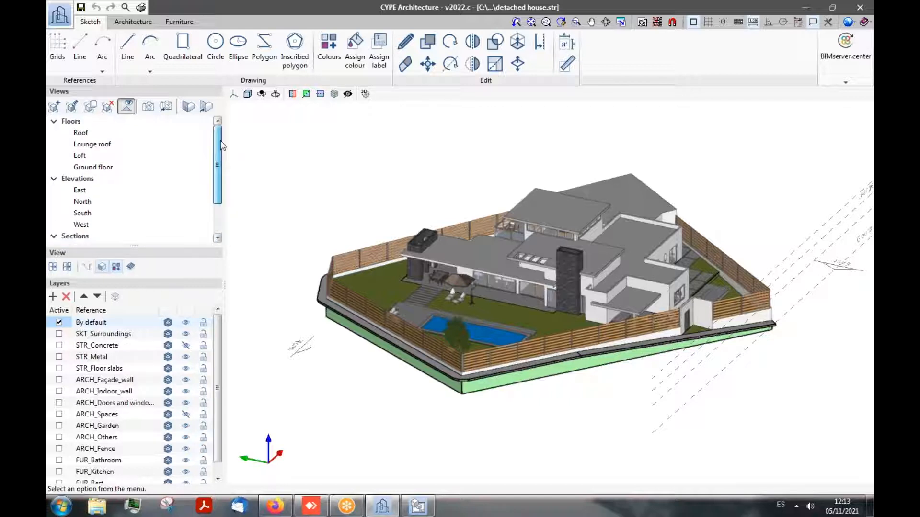
left_click(80, 133)
left_click(85, 157)
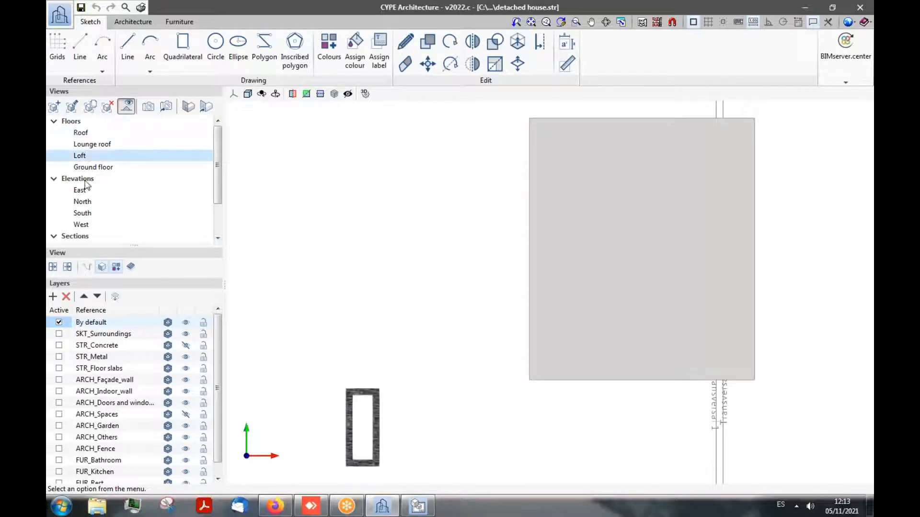
left_click(85, 189)
scroll(217, 174, "down", 2)
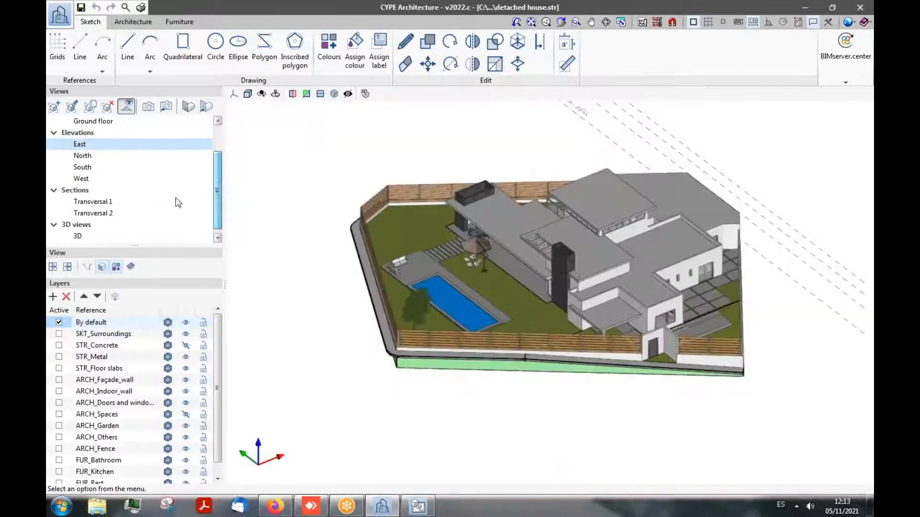
left_click(85, 180)
left_click(93, 202)
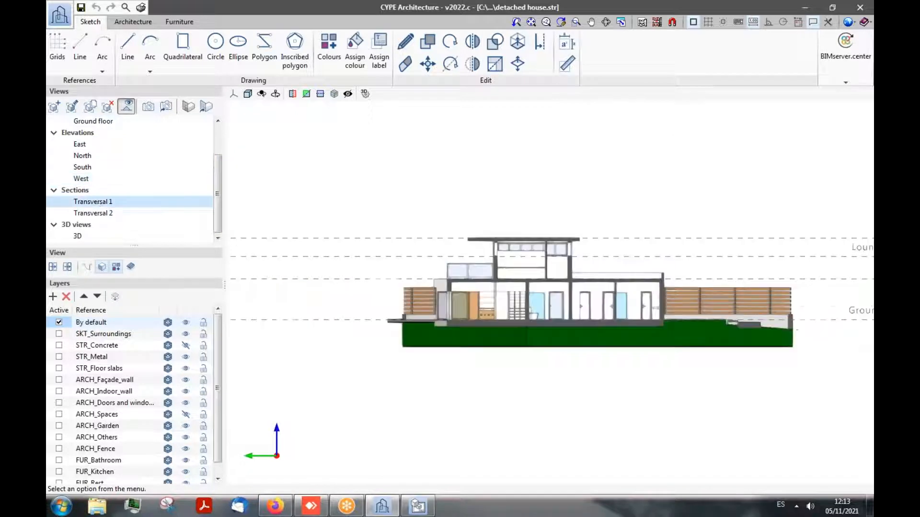
scroll(219, 186, "up", 1)
scroll(220, 186, "down", 3)
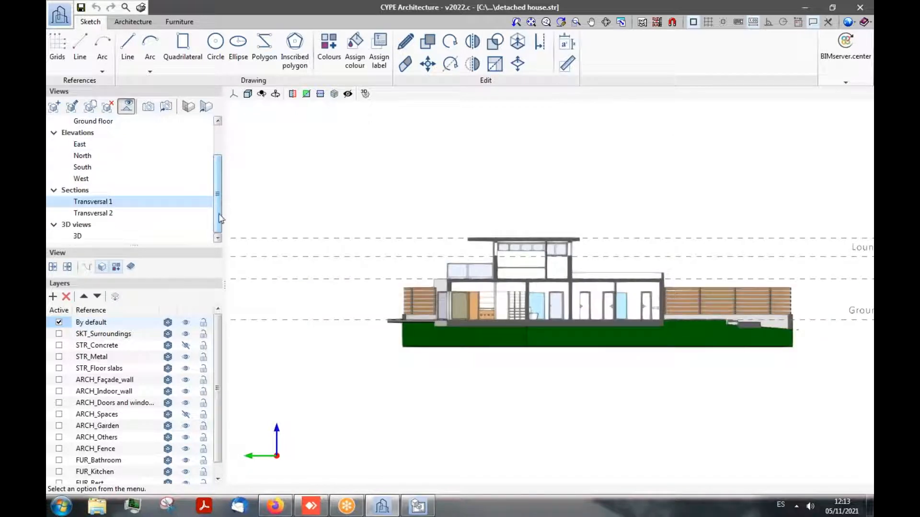
left_click(103, 236)
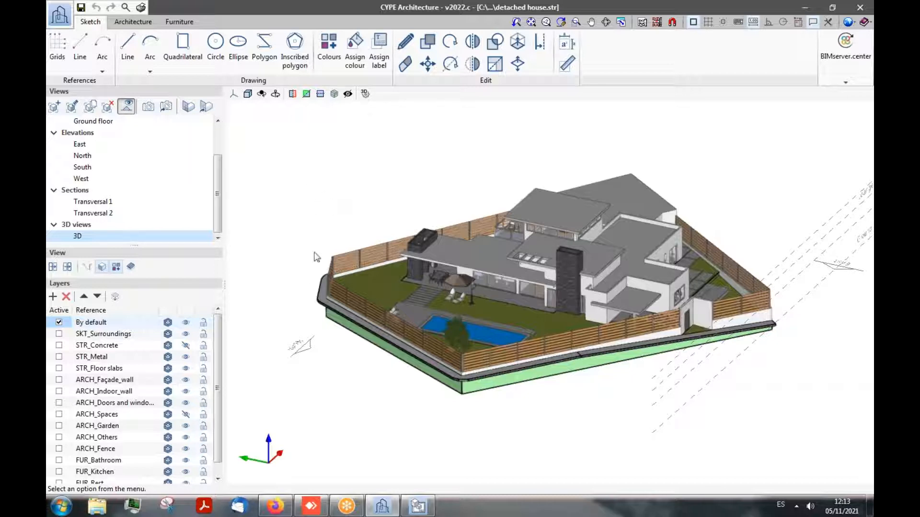
- Look over the BIM model's list of architectural elements and walls, then close it
mouse_move(220, 328)
left_mouse_down()
mouse_move(220, 384)
mouse_move(220, 321)
left_mouse_up()
left_click(124, 21)
left_click(58, 53)
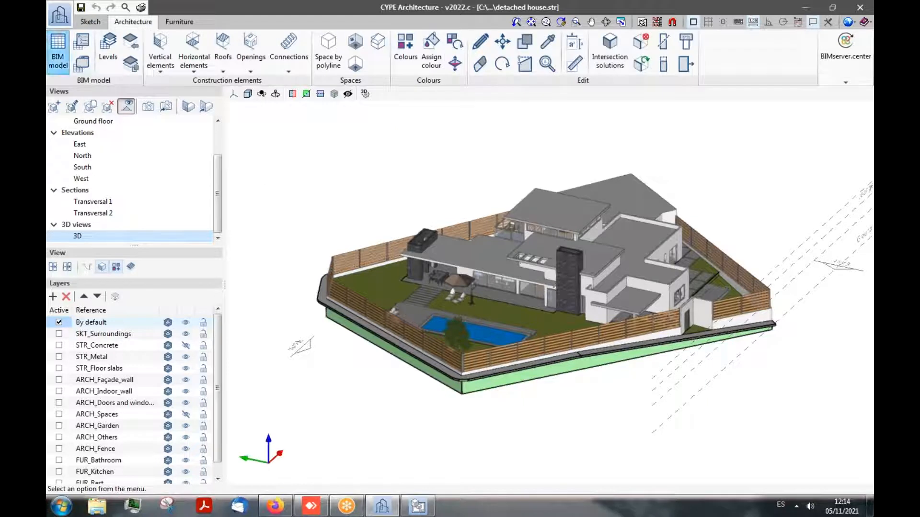
left_click(53, 64)
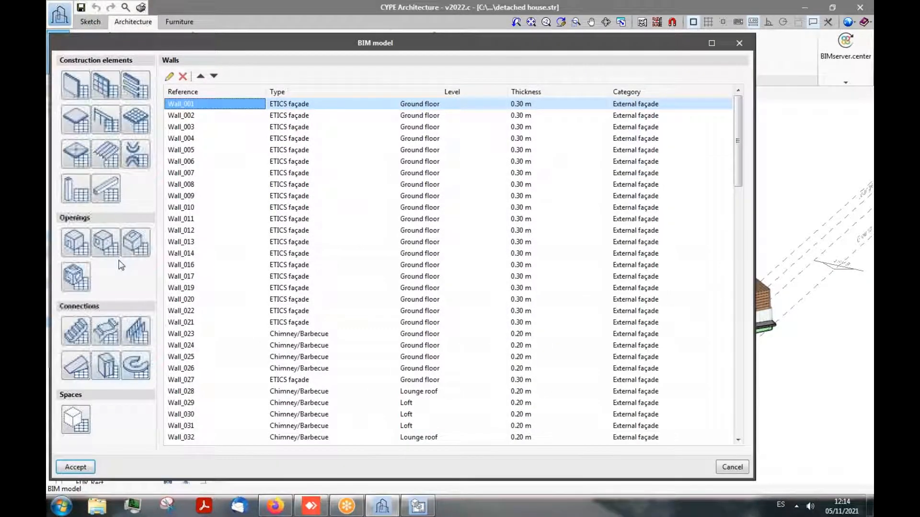
left_click(740, 43)
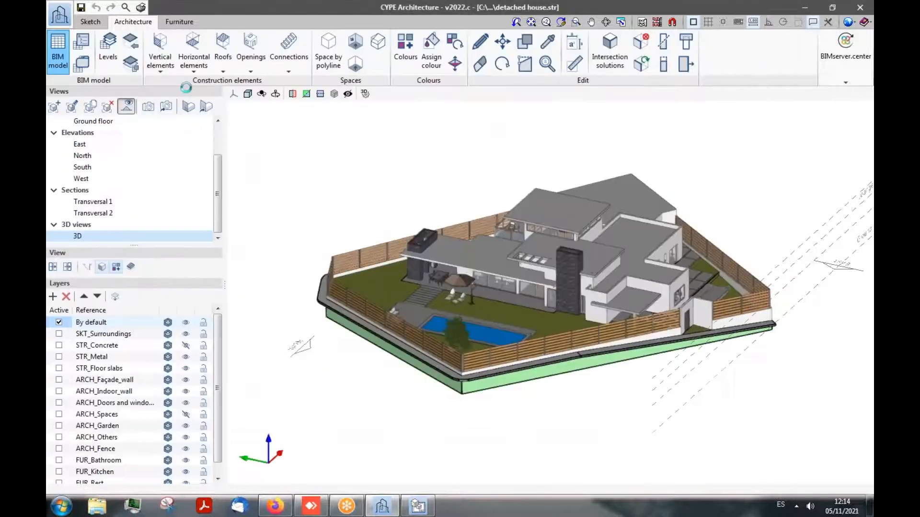
- Compare the tool sets for architecture, furniture and sketching, and look over the floor views
left_click(91, 22)
left_click(133, 22)
left_click(176, 23)
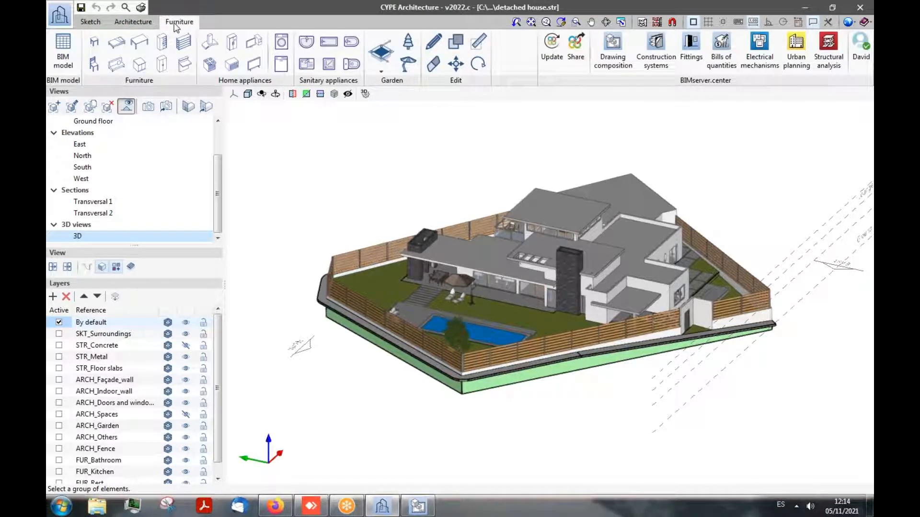
left_click(91, 23)
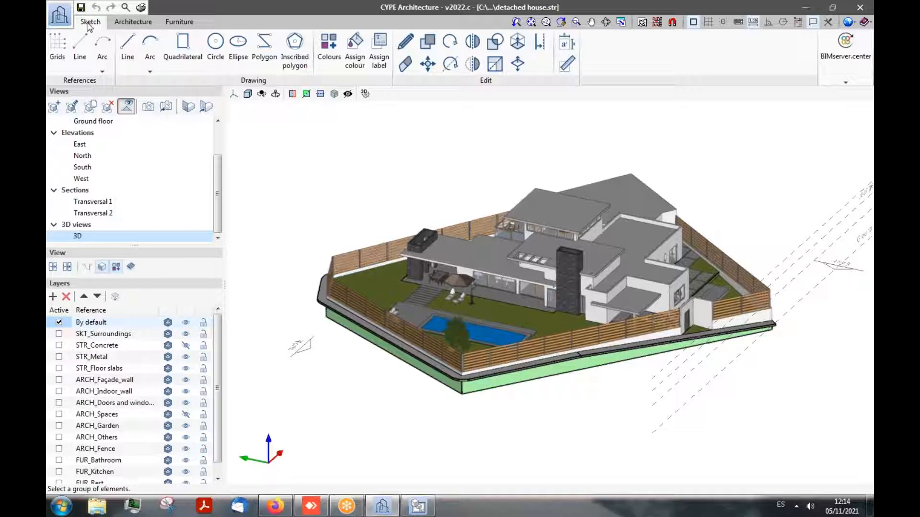
left_click_drag(219, 174, 217, 144)
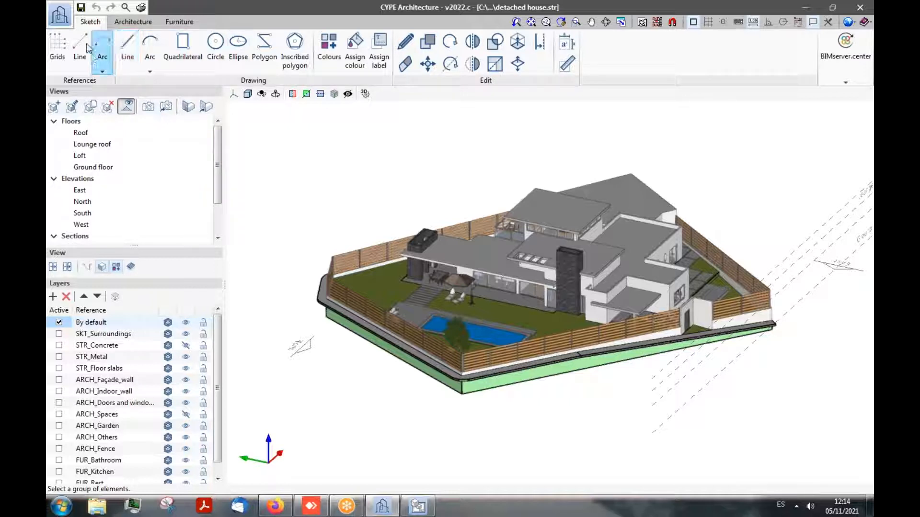
- Review the wall types, levels, thicknesses and categories in the architectural BIM model again, then leave the list
left_click(120, 25)
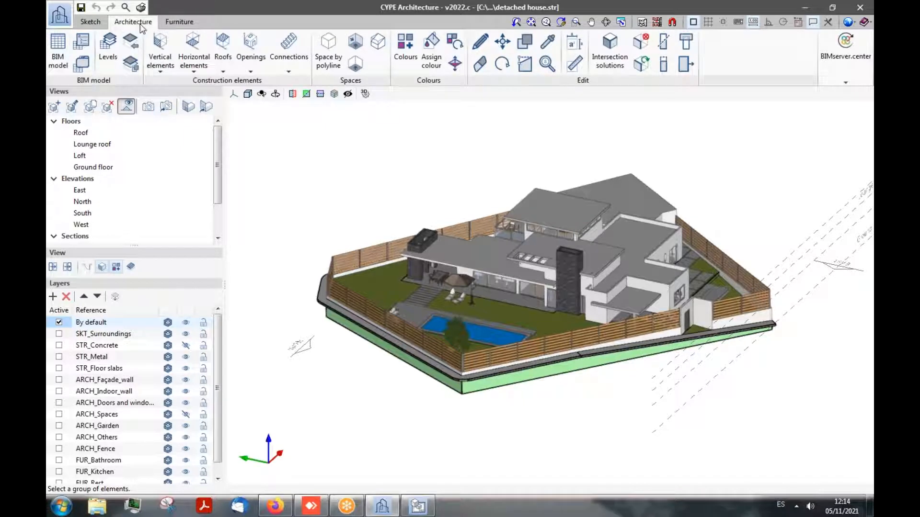
left_click(52, 54)
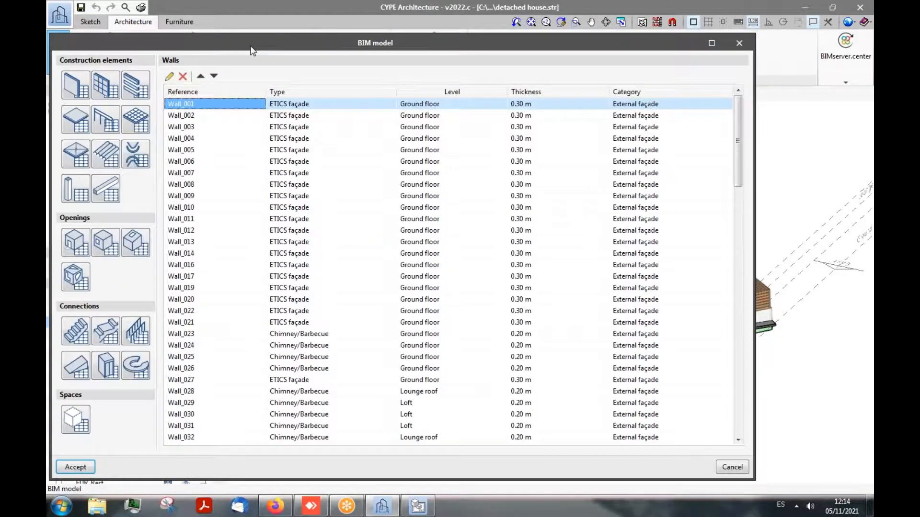
left_click_drag(253, 48, 227, 34)
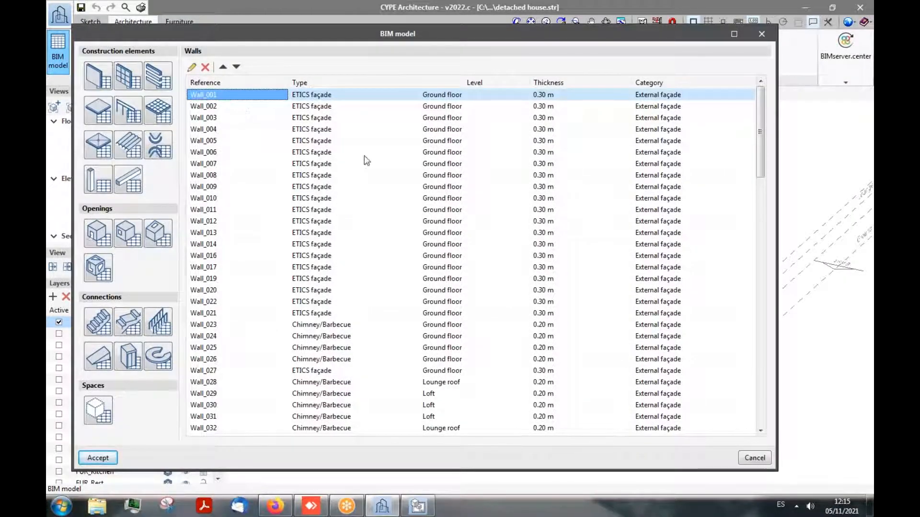
left_click_drag(389, 36, 301, 36)
key("Escape")
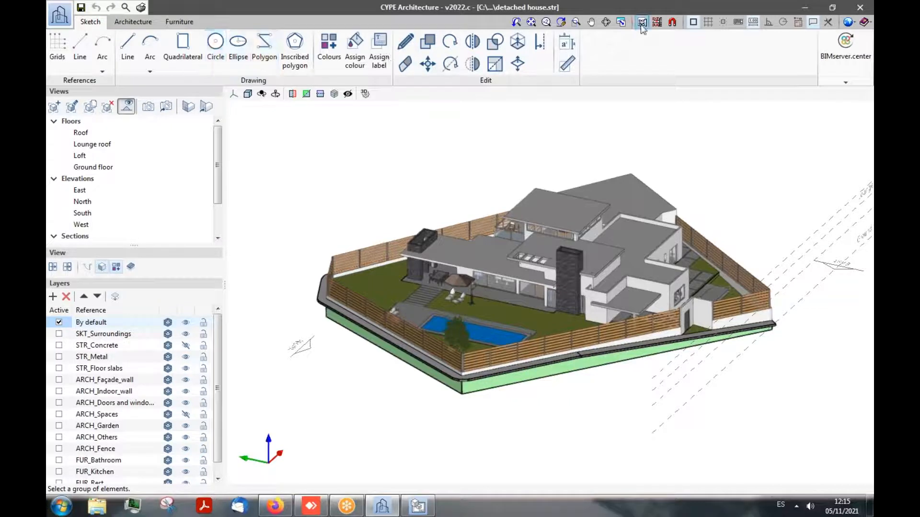
- Check how DXF-DWG templates are imported by browsing the Warehouse folder from the template views manager, then cancel and close it
left_click(642, 24)
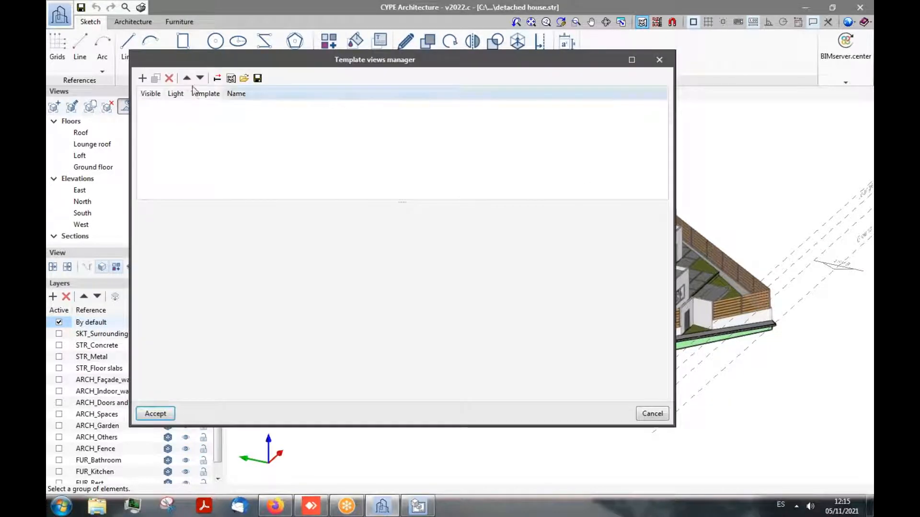
left_click(171, 162)
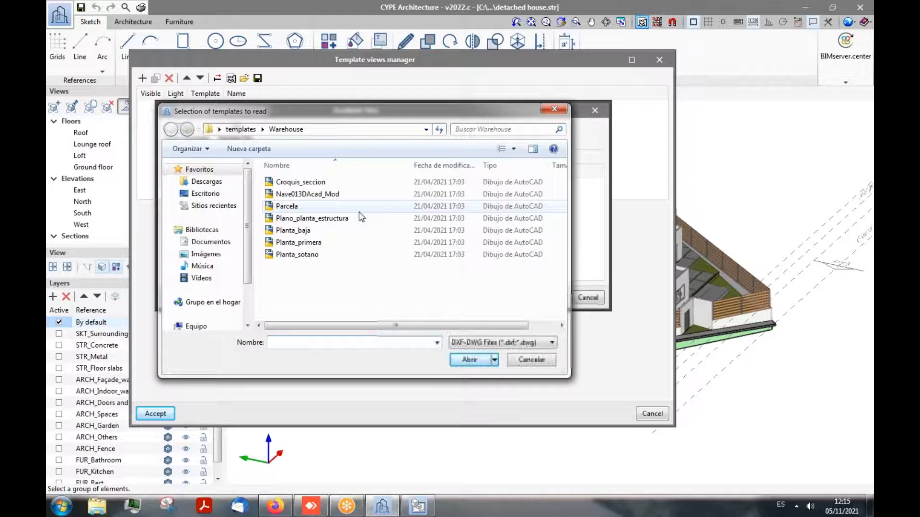
left_click(531, 359)
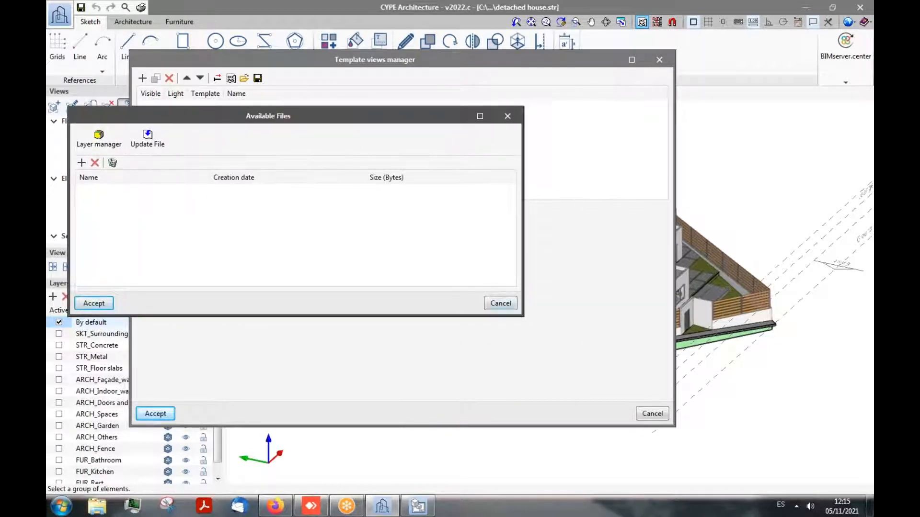
left_click(499, 303)
left_click_drag(338, 62, 306, 69)
left_click_drag(422, 63, 285, 68)
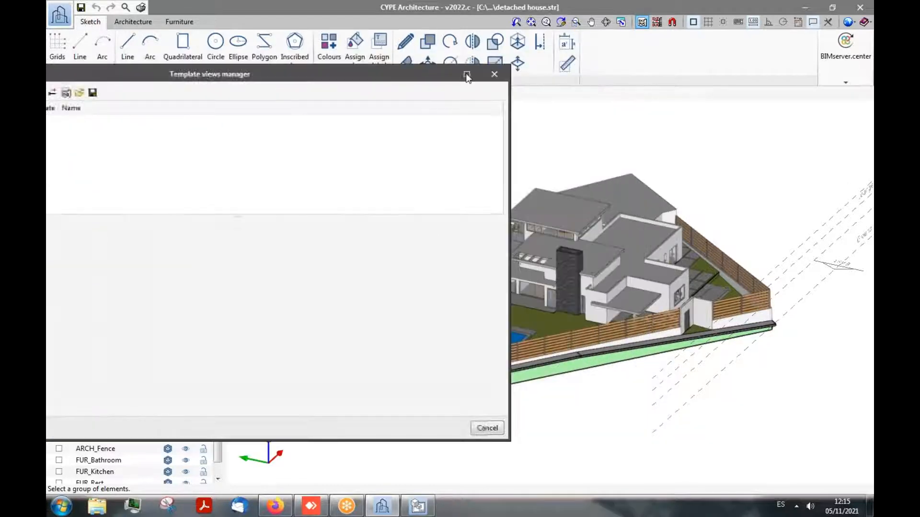
left_click(493, 76)
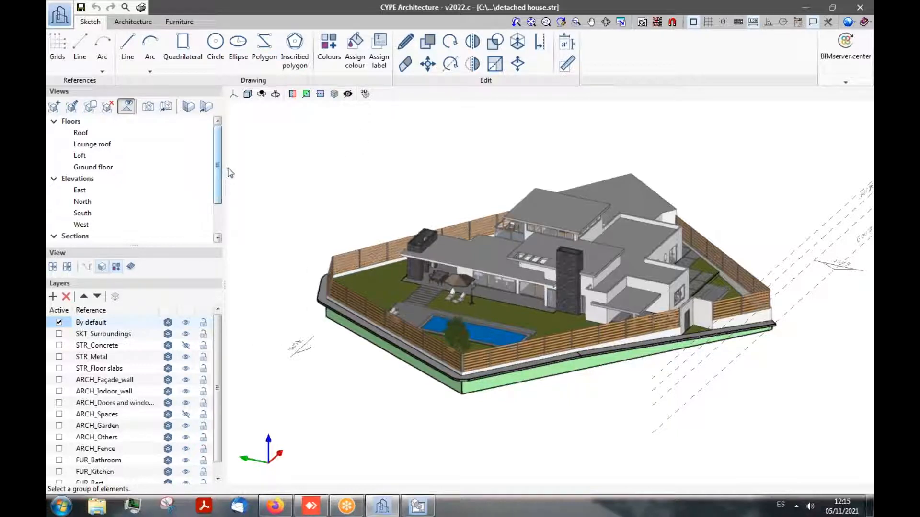
- Show the Ground floor plan and add a new layer to the layer list
double_click(91, 168)
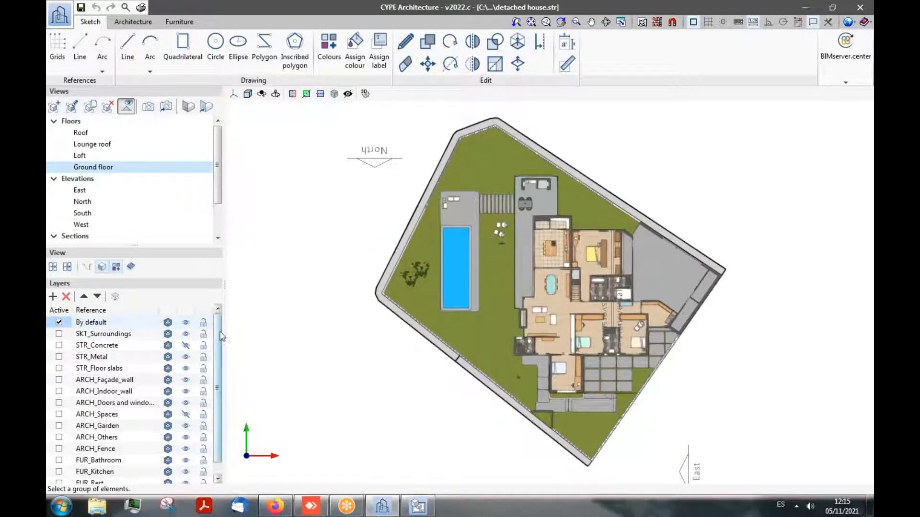
scroll(221, 369, "down", 1)
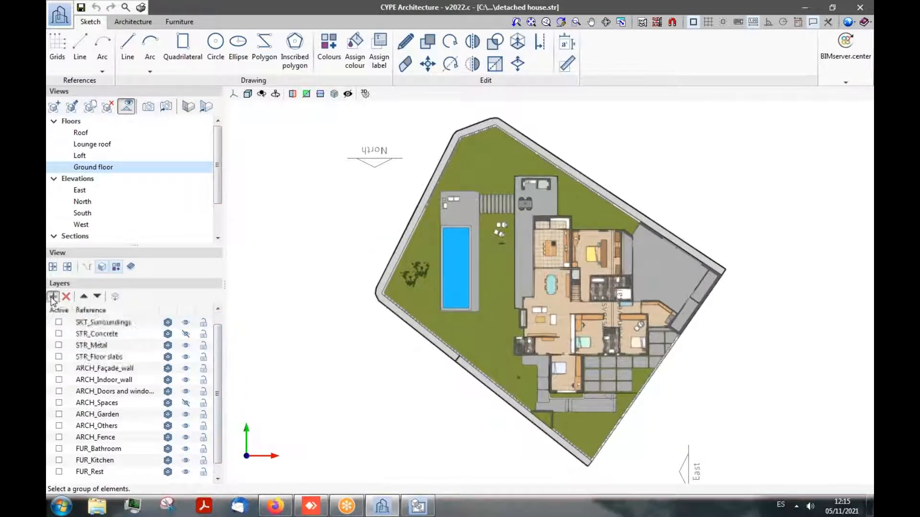
scroll(221, 348, "down", 1)
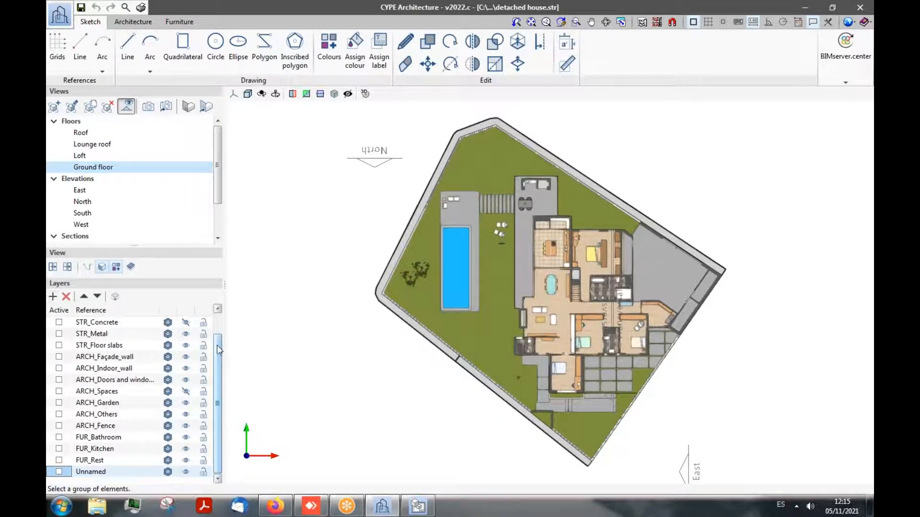
left_click_drag(219, 400, 218, 371)
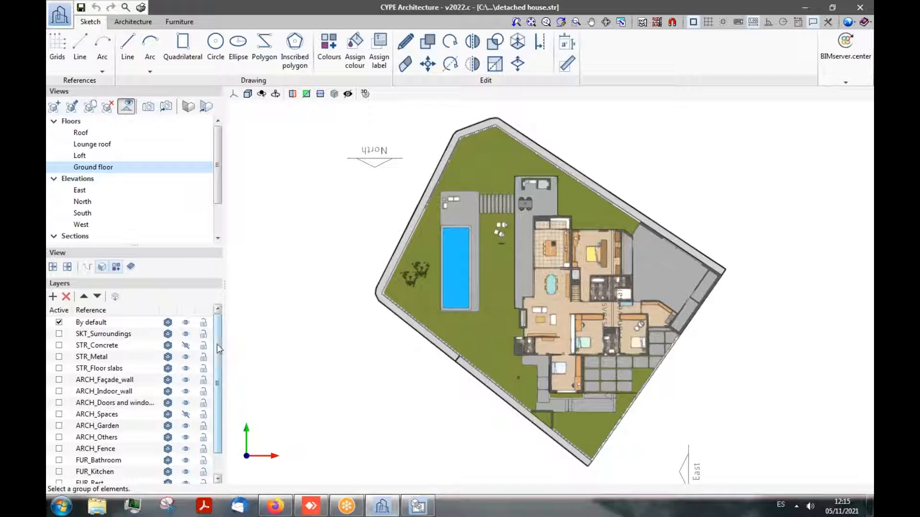
left_click_drag(217, 341, 218, 346)
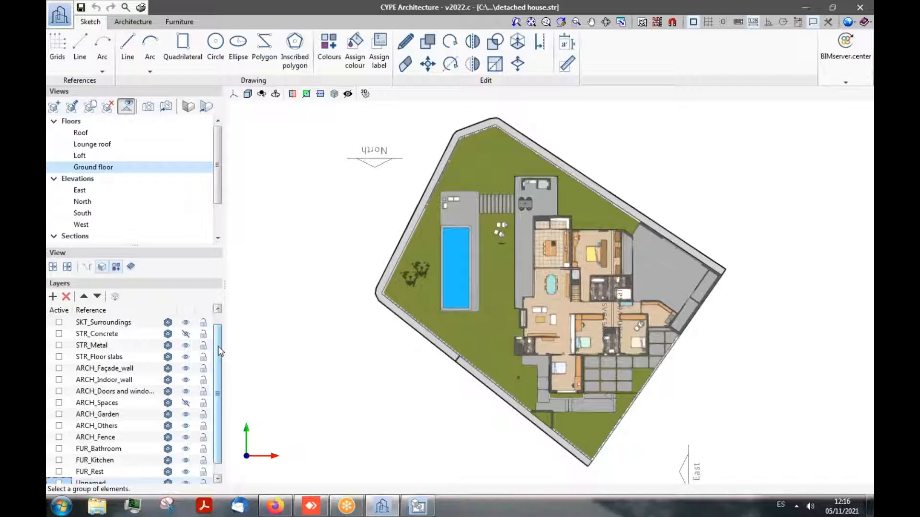
- Rename the newly added layer as Shed and make it the active layer
left_click_drag(217, 346, 217, 359)
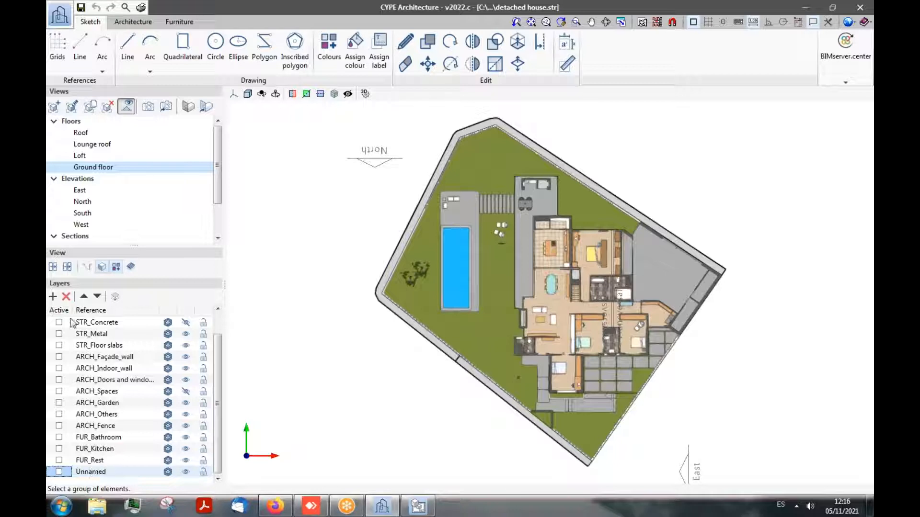
left_click(90, 472)
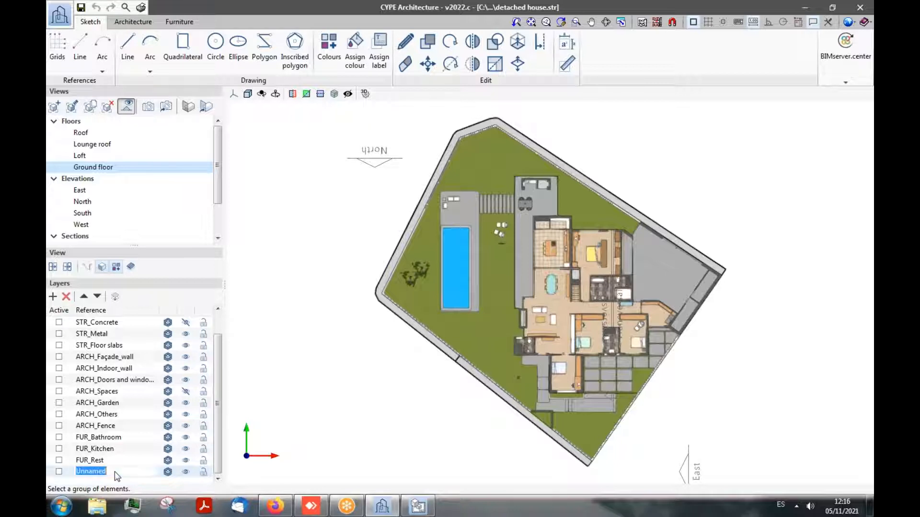
type("Shed")
key("Return")
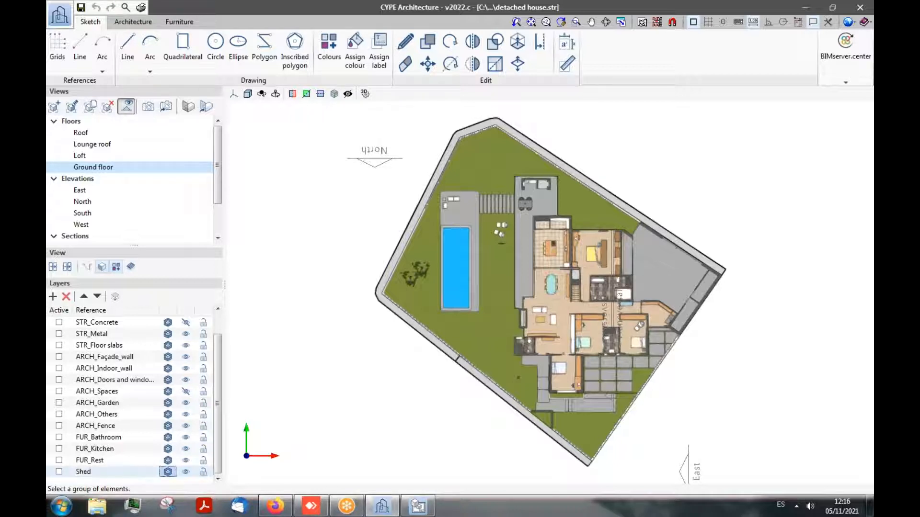
left_click(59, 471)
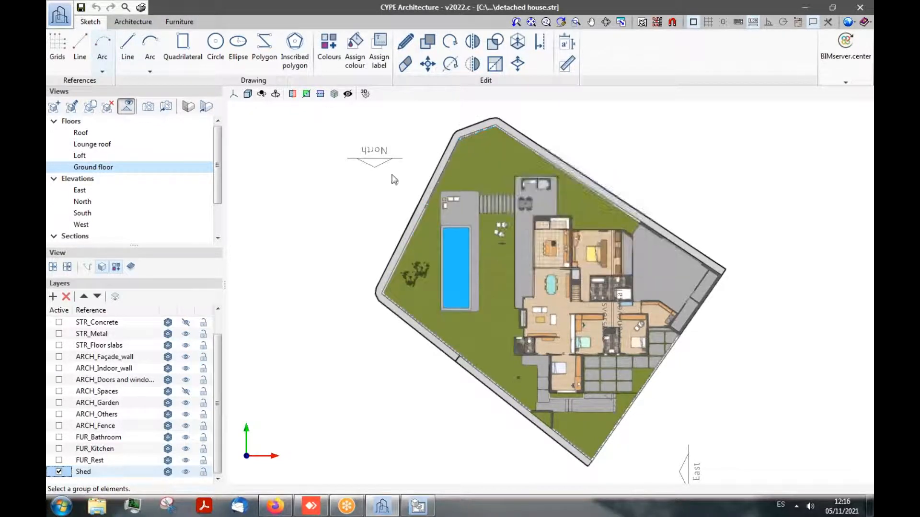
- Hide the ARCH_Garden layer and place the first corner of a three-point quadrilateral on the lawn, just inside the fence corner
scroll(527, 107, "up", 6)
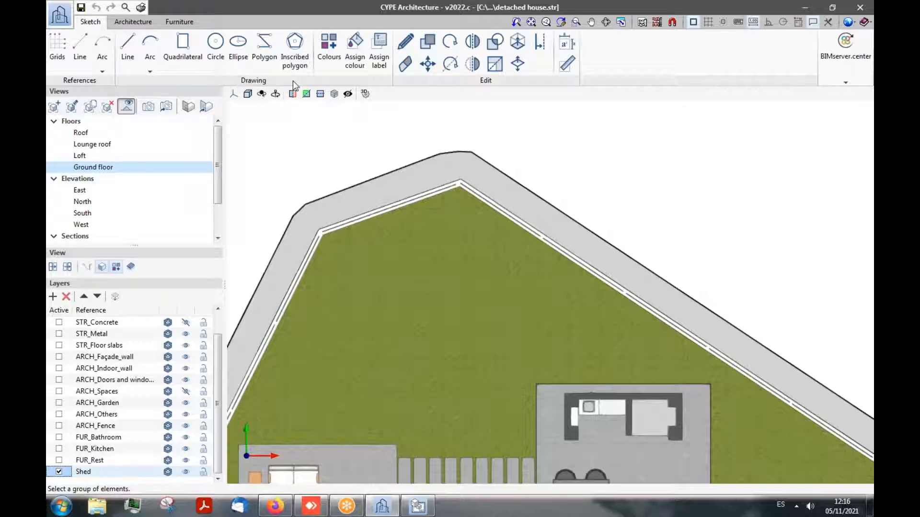
left_click(182, 48)
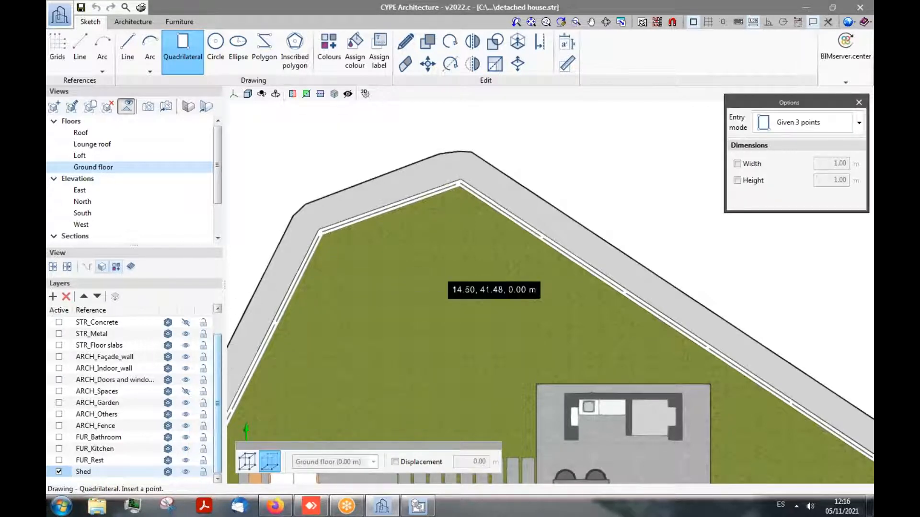
scroll(218, 338, "up", 1)
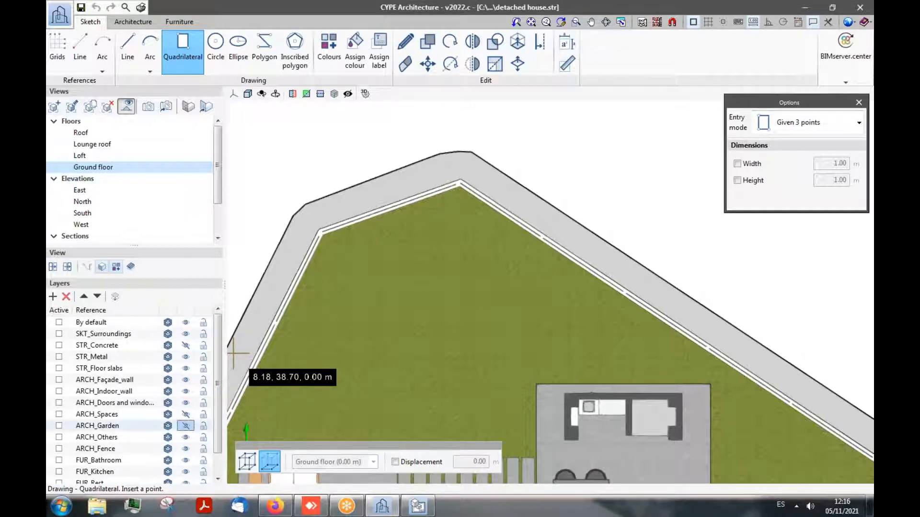
left_click(186, 426)
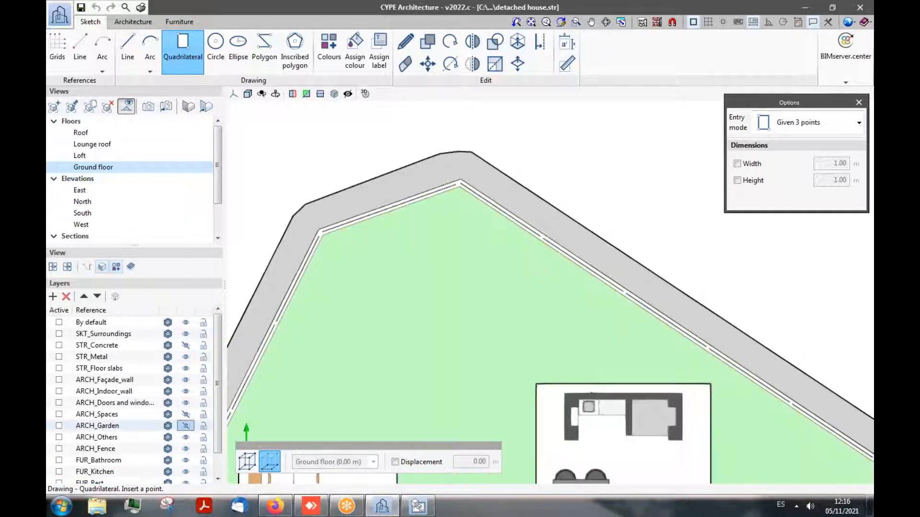
left_click(317, 271)
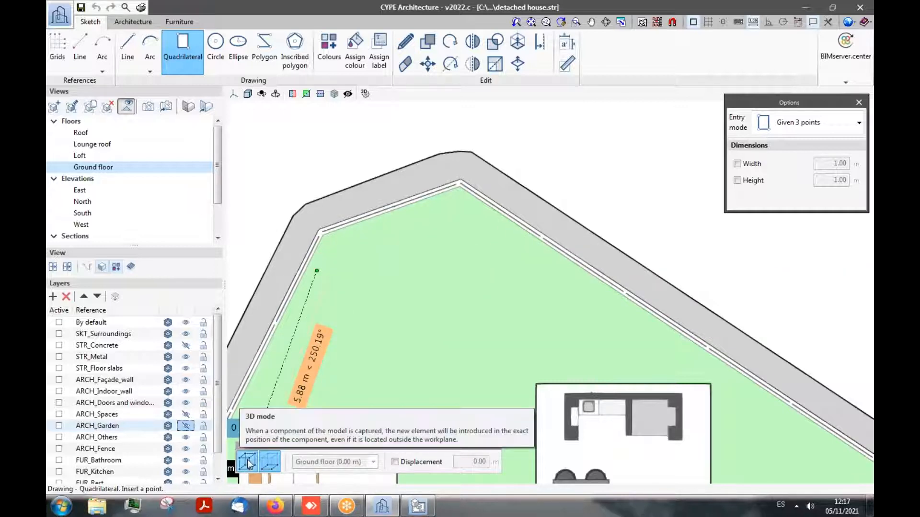
- Inspect the house and garden in the 3D view, then return to the Ground floor plan
scroll(81, 201, "down", 4)
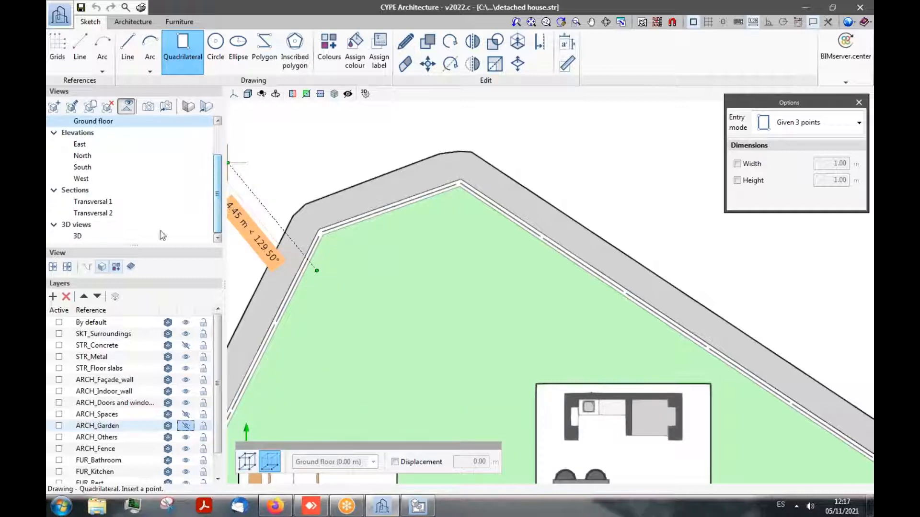
left_click(78, 237)
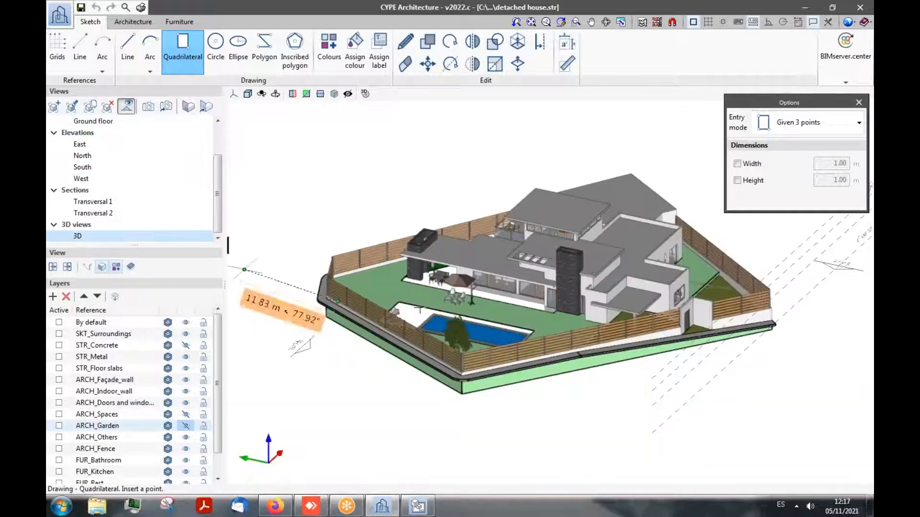
scroll(356, 254, "up", 5)
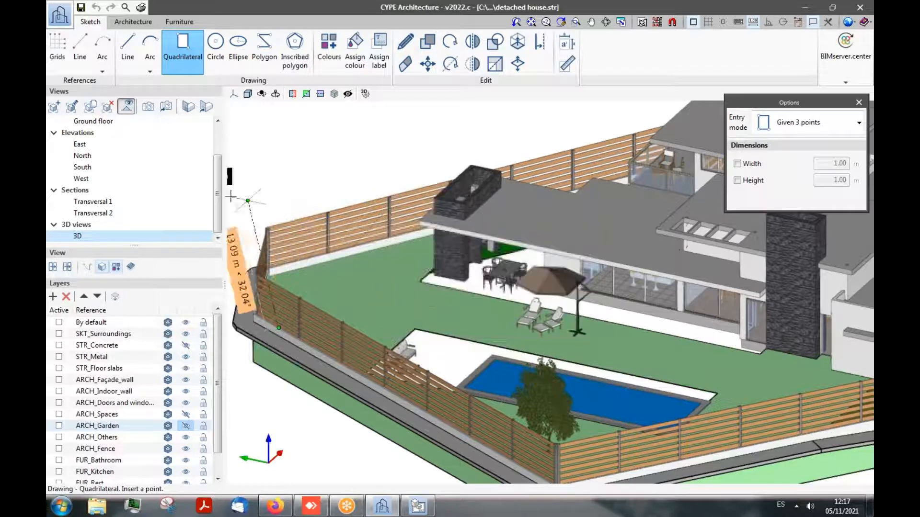
scroll(101, 165, "up", 2)
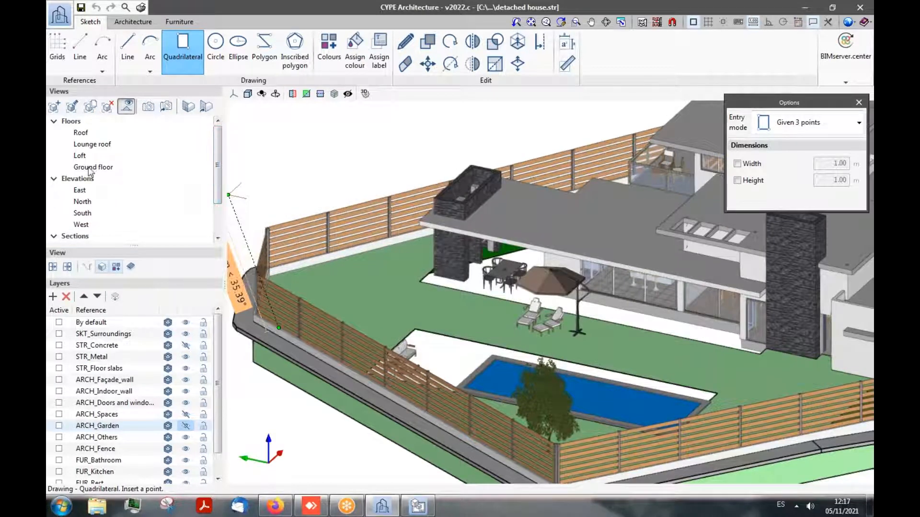
double_click(90, 168)
- Complete the quadrilateral above the pool terrace with a 3.5 m vertical first side and a third point at a length of 7.5 m
left_click(460, 147)
scroll(488, 144, "up", 5)
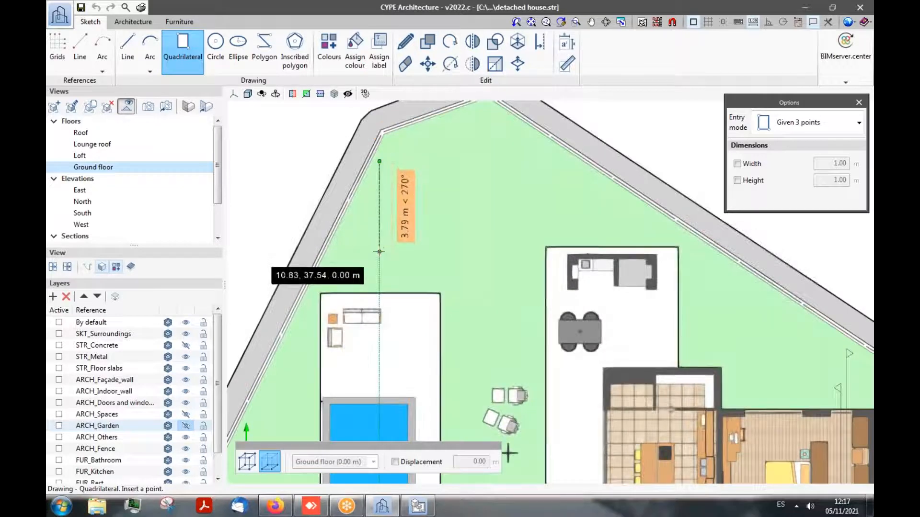
key("Tab")
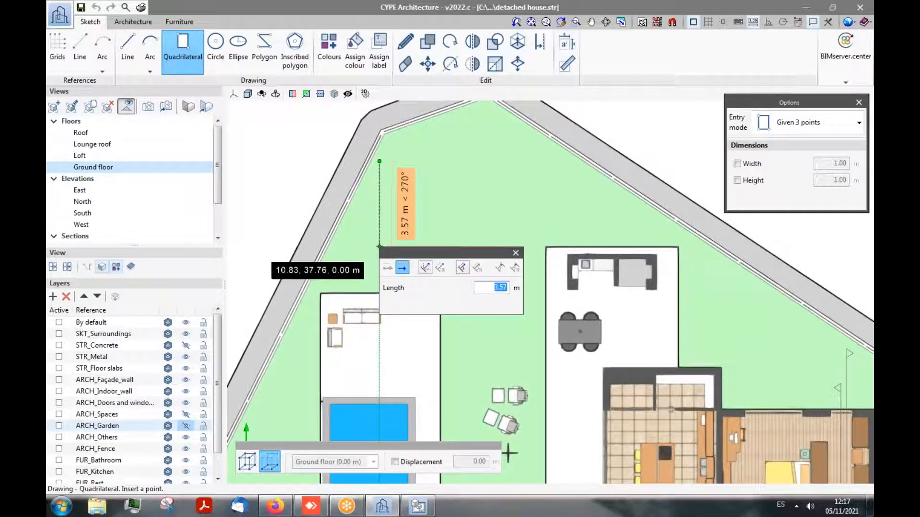
type("3.5")
key("Return")
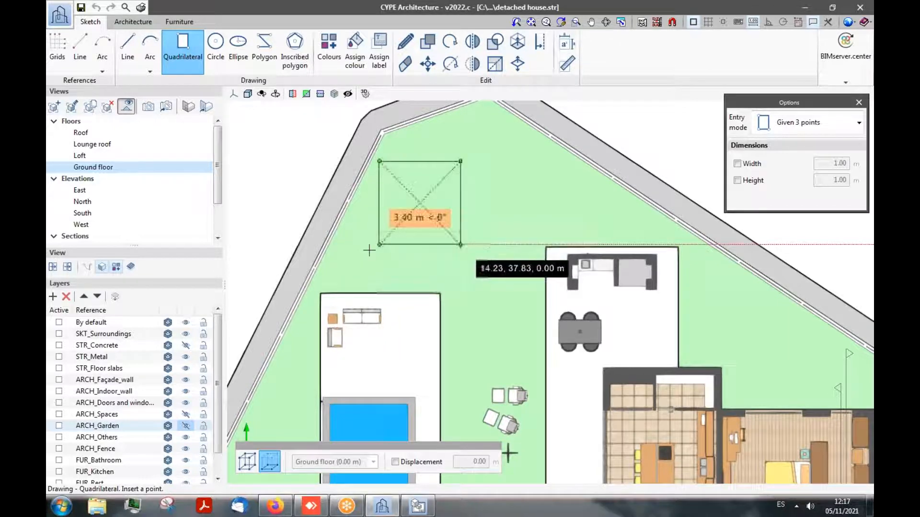
scroll(314, 260, "down", 2)
scroll(452, 221, "up", 3)
scroll(466, 226, "up", 1)
type("7.5")
key("Return")
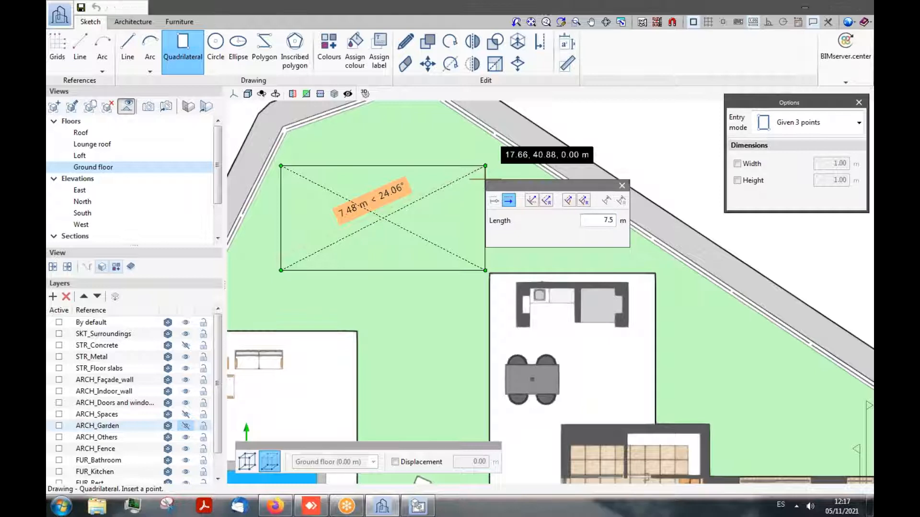
left_click(485, 179)
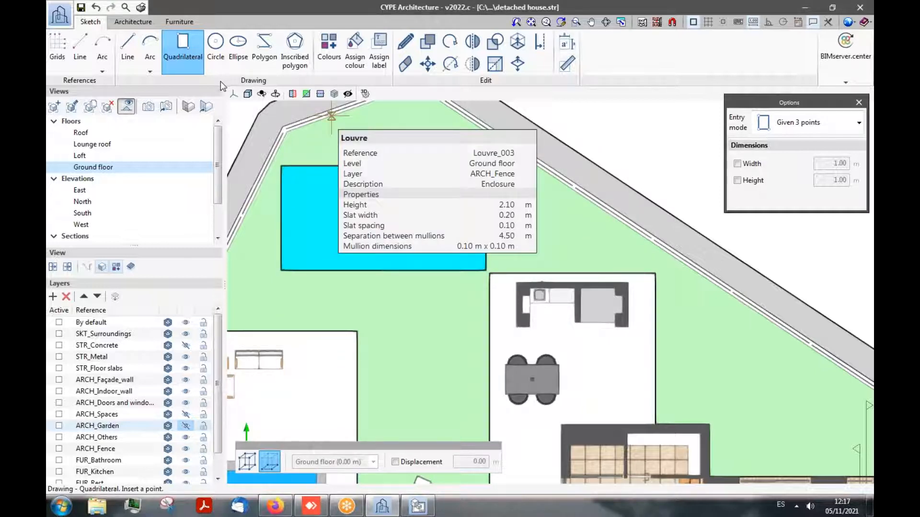
- Look over the wall list in the architectural BIM model and close it
left_click(122, 24)
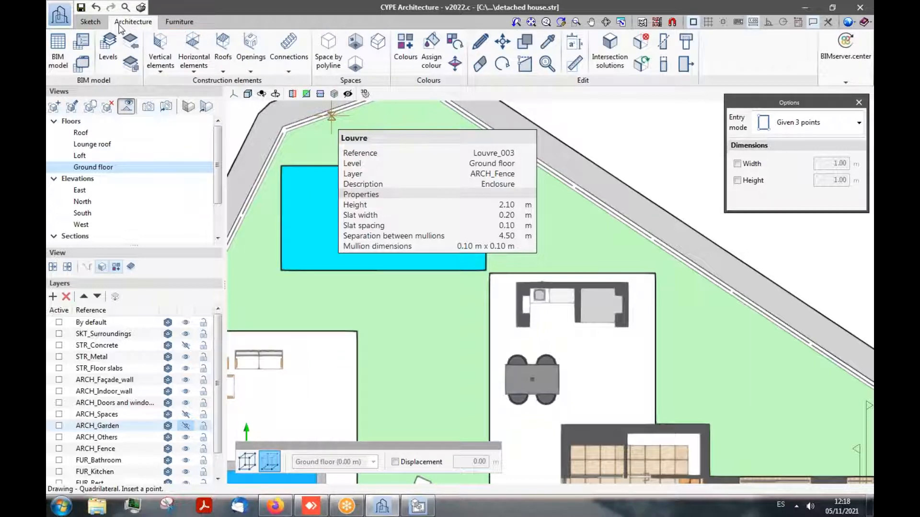
left_click(64, 49)
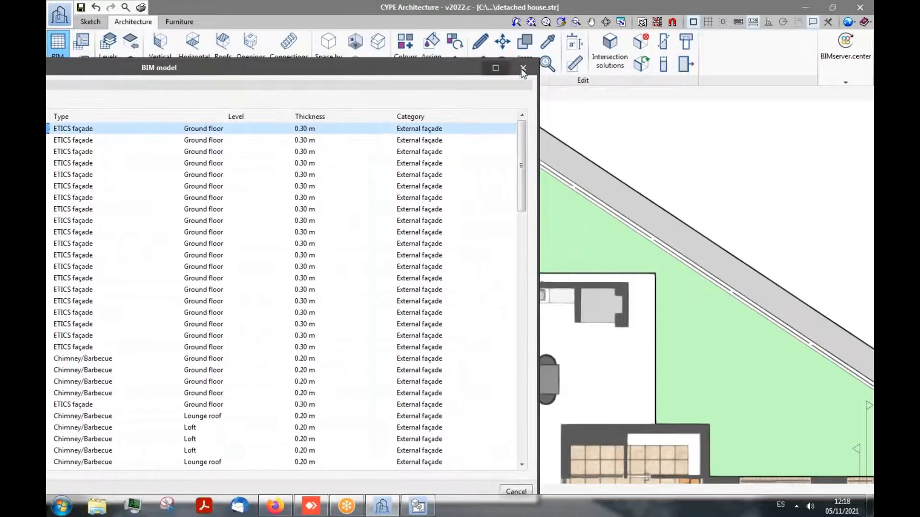
left_click(525, 68)
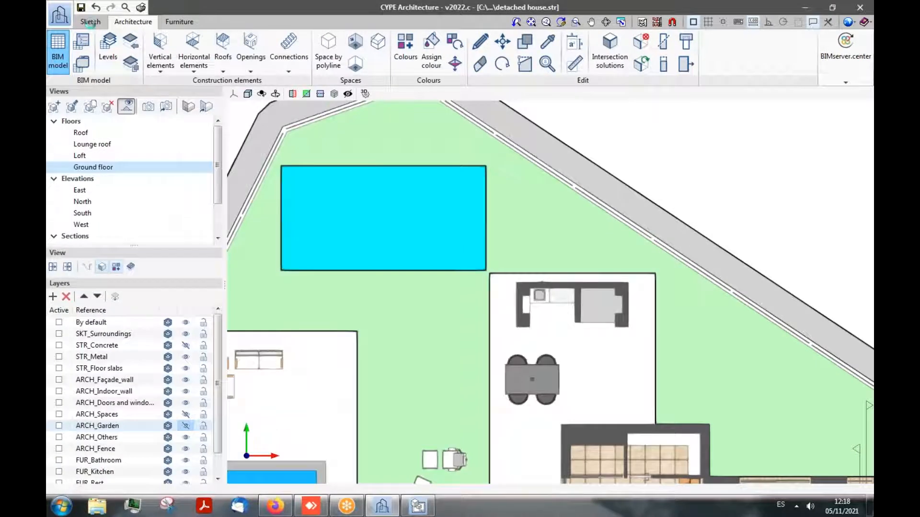
- Create a Concrete screed floor slab from the drawn rectangle using the By surface area entry mode, then delete the slab
left_click(90, 22)
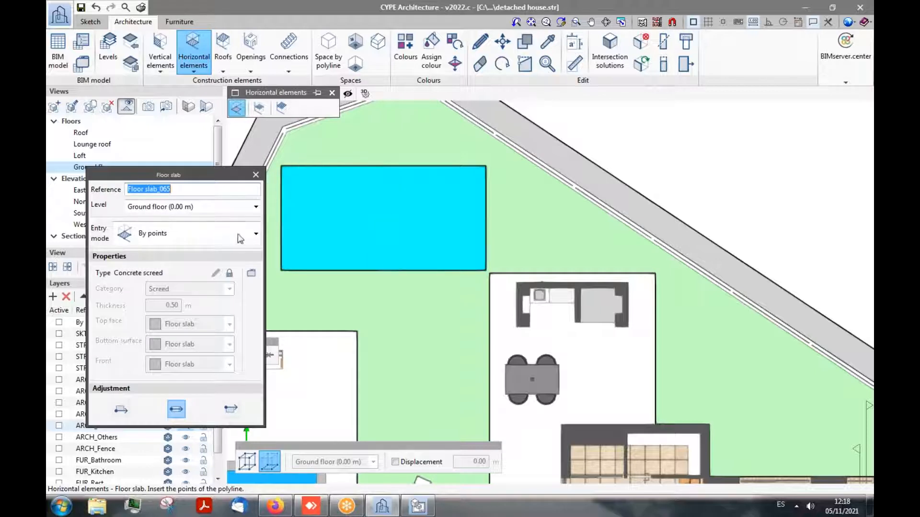
left_click(256, 234)
left_click(187, 277)
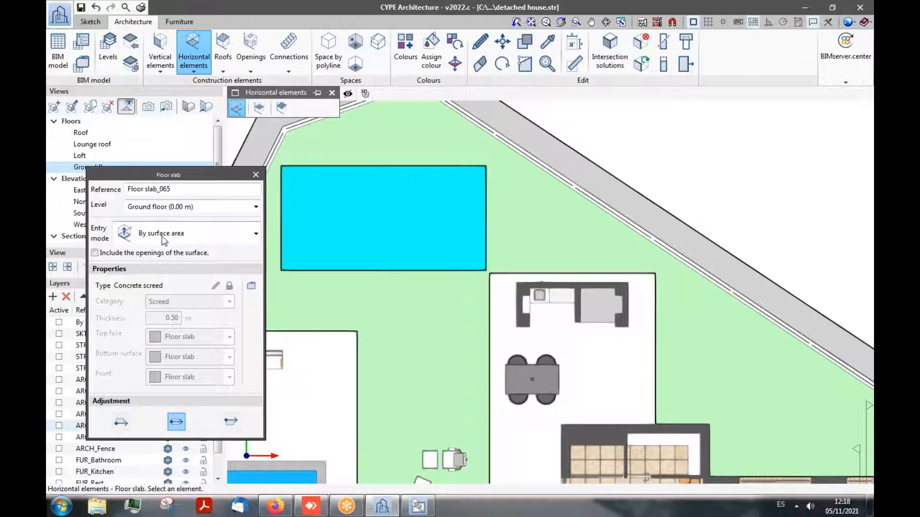
left_click(386, 217)
left_click(480, 63)
left_click(385, 214)
right_click(385, 213)
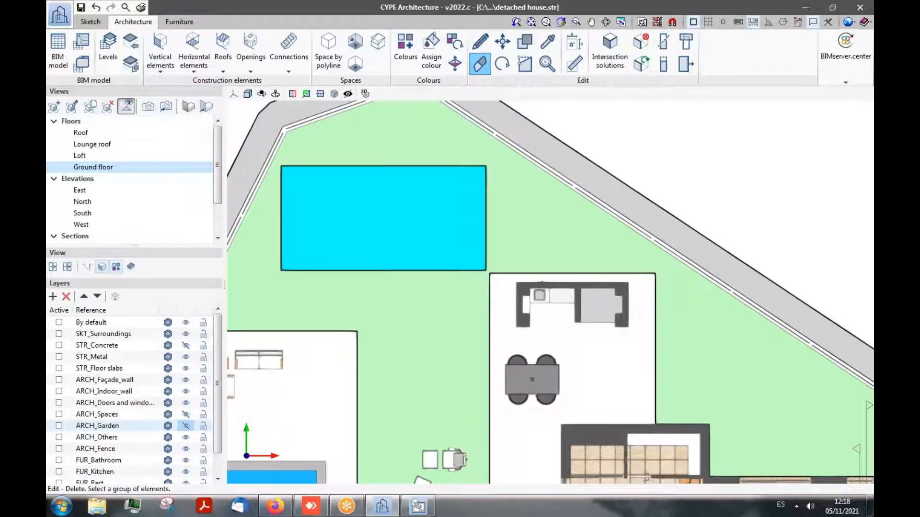
- Examine the BIM model's lists of walls, floor slabs, roof tiles and spaces, then close the model list
left_click(91, 23)
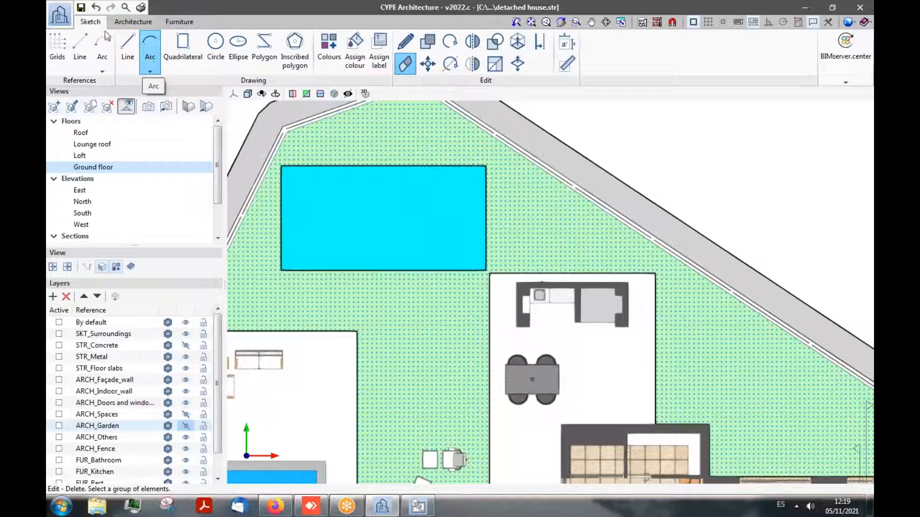
left_click(129, 22)
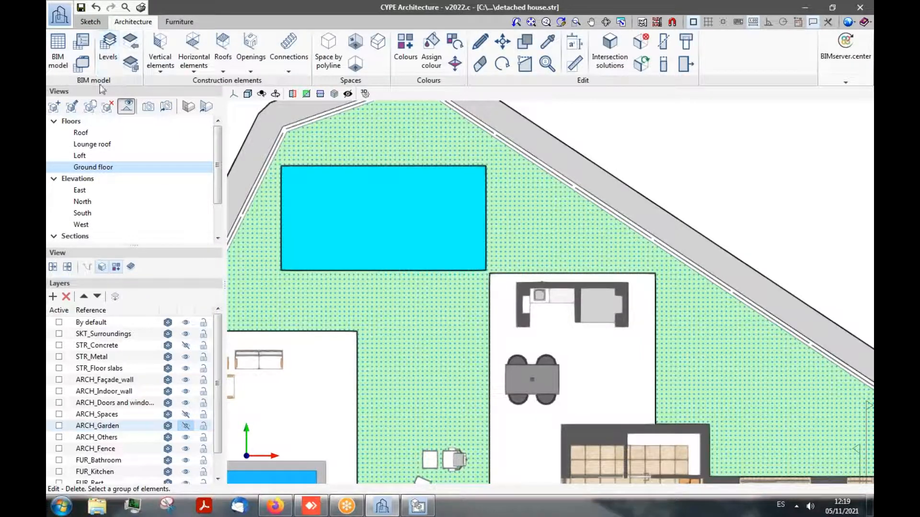
left_click(58, 52)
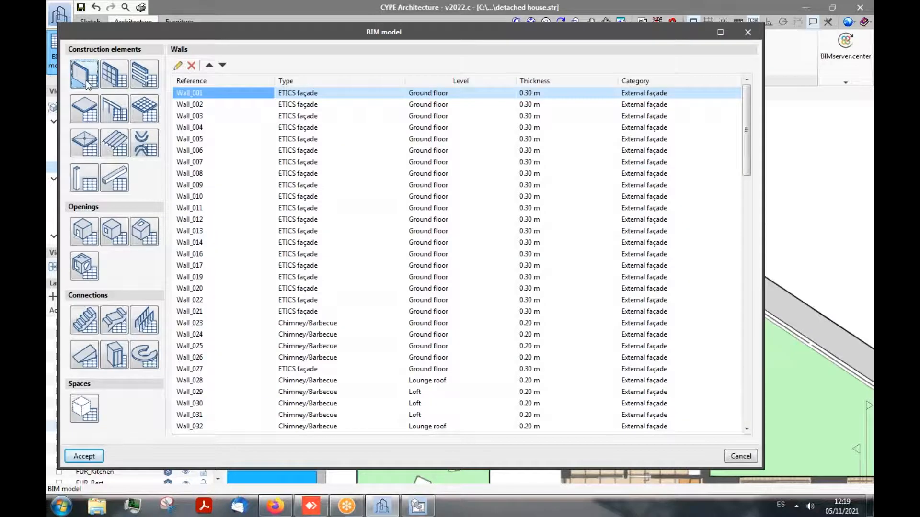
left_click(88, 110)
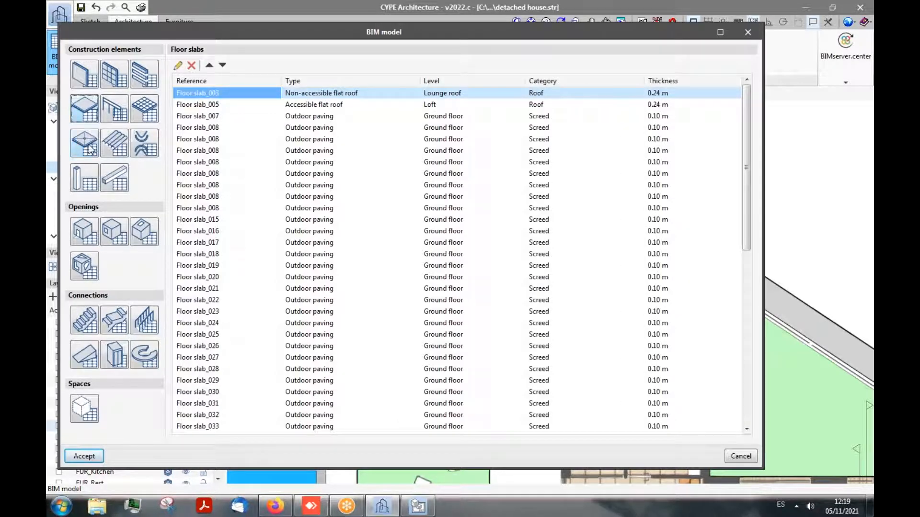
left_click(121, 119)
left_click(115, 146)
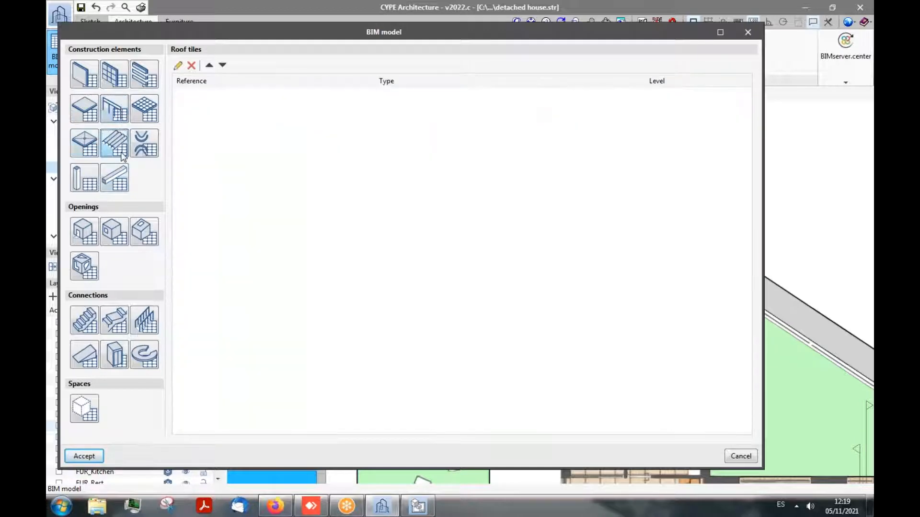
left_click(83, 233)
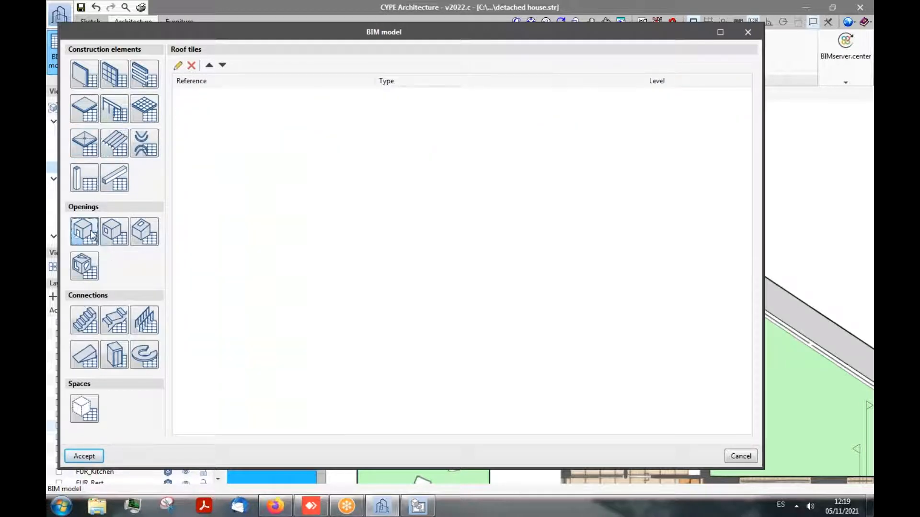
left_click(85, 322)
left_click(85, 412)
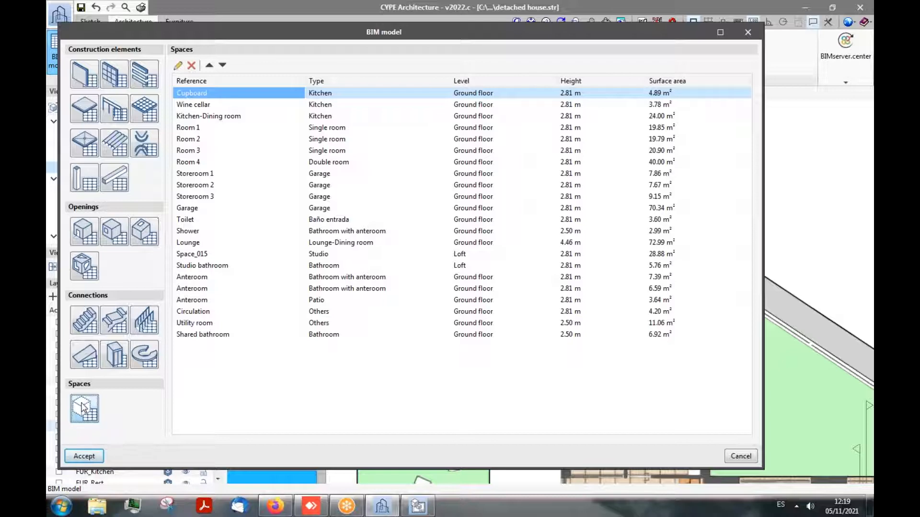
left_click_drag(699, 38, 467, 69)
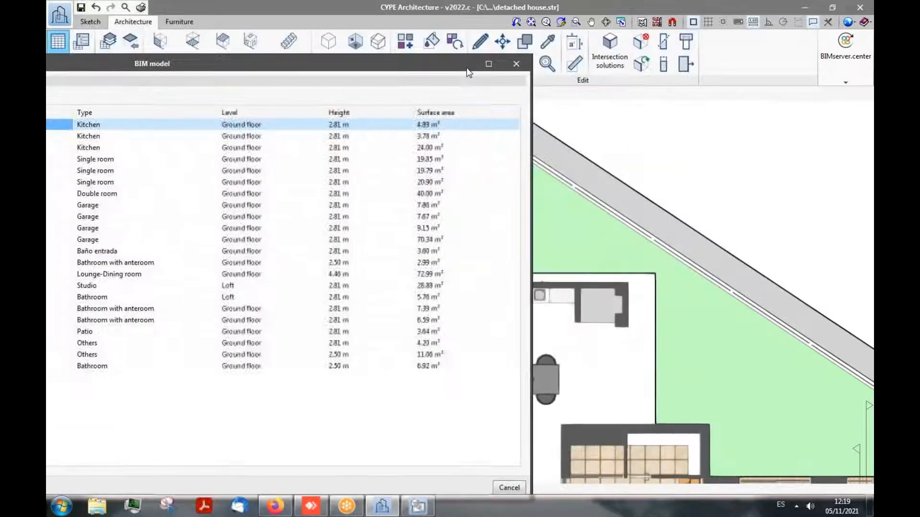
left_click(516, 64)
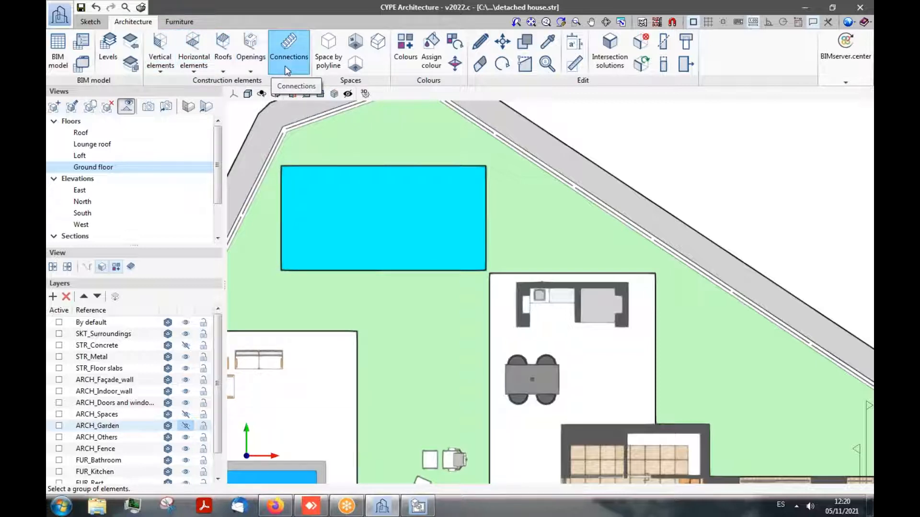
- Insert 3.00 m high rectangular columns of 0.30 x 0.30 m at the four corners of the shed rectangle on the Ground floor
left_click(160, 68)
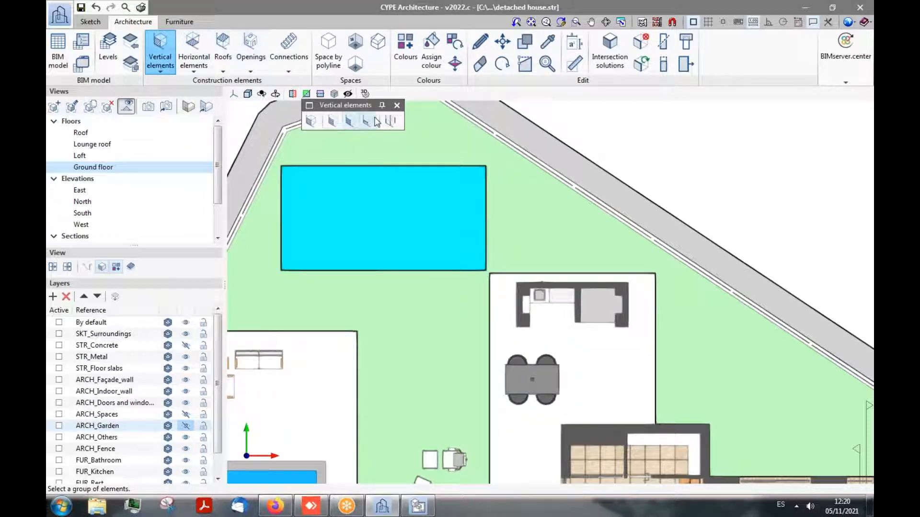
left_click(390, 122)
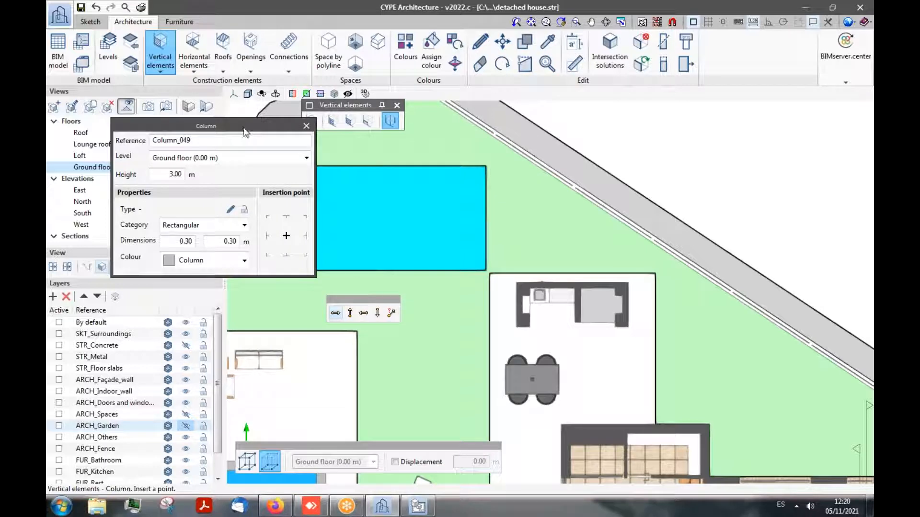
left_click_drag(244, 132, 192, 142)
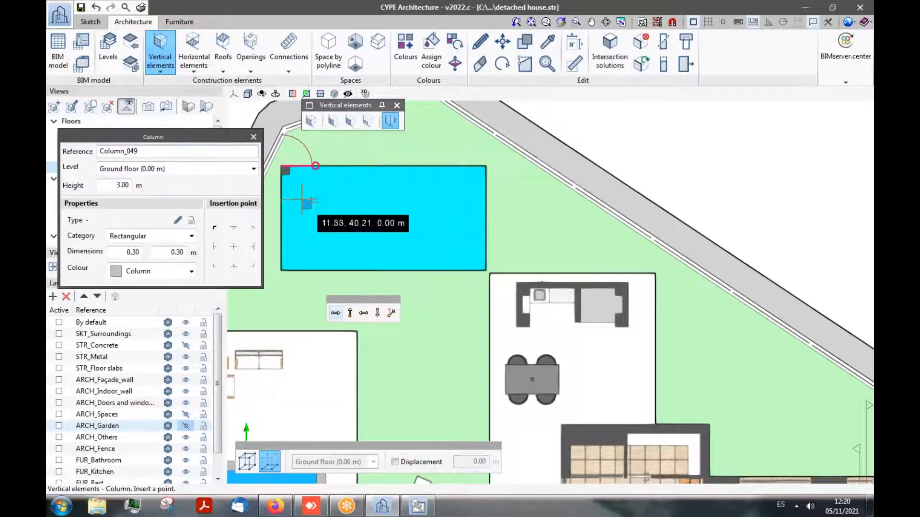
- Begin a 0.30 x 0.30 m beam and set its insertion point to the top centre
left_click(191, 67)
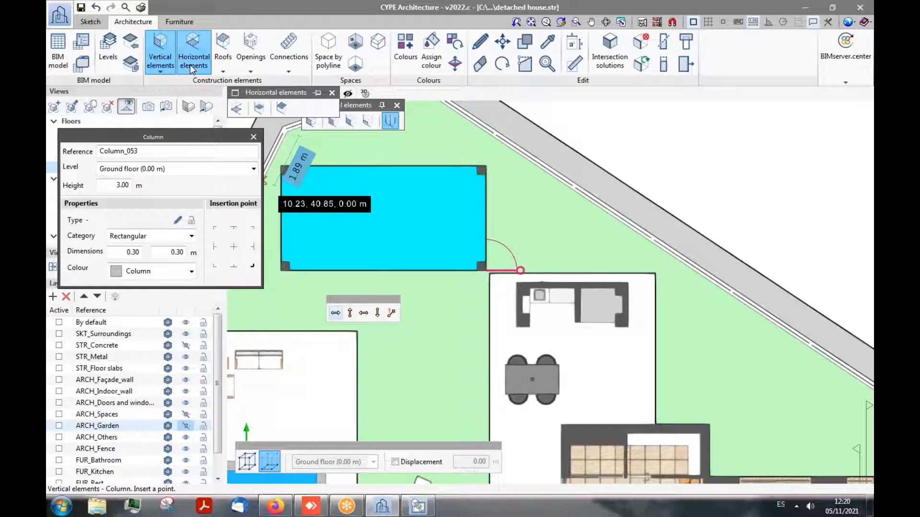
left_click(284, 109)
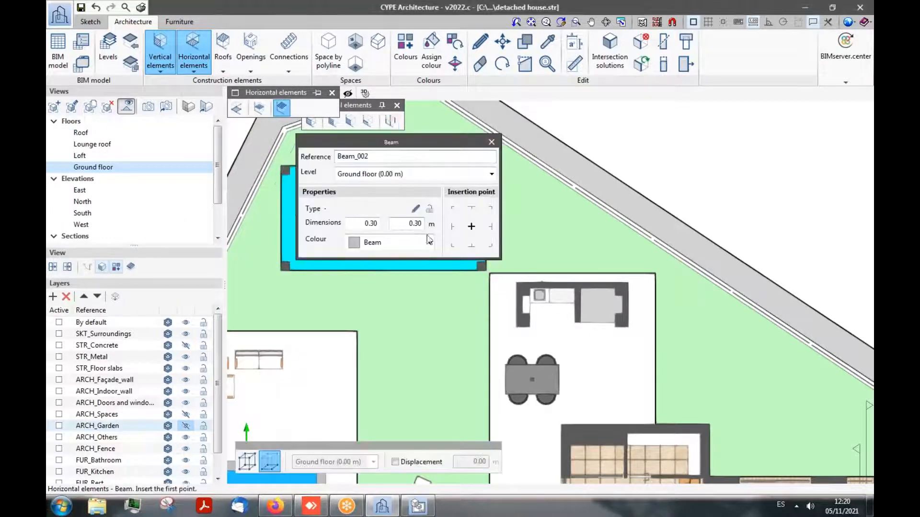
left_click_drag(438, 146, 328, 188)
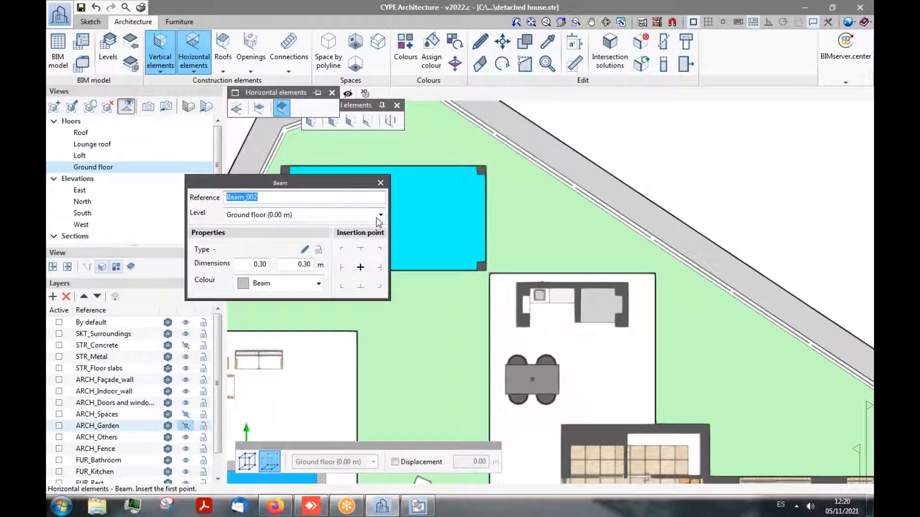
left_click(301, 196)
left_click_drag(313, 185, 277, 172)
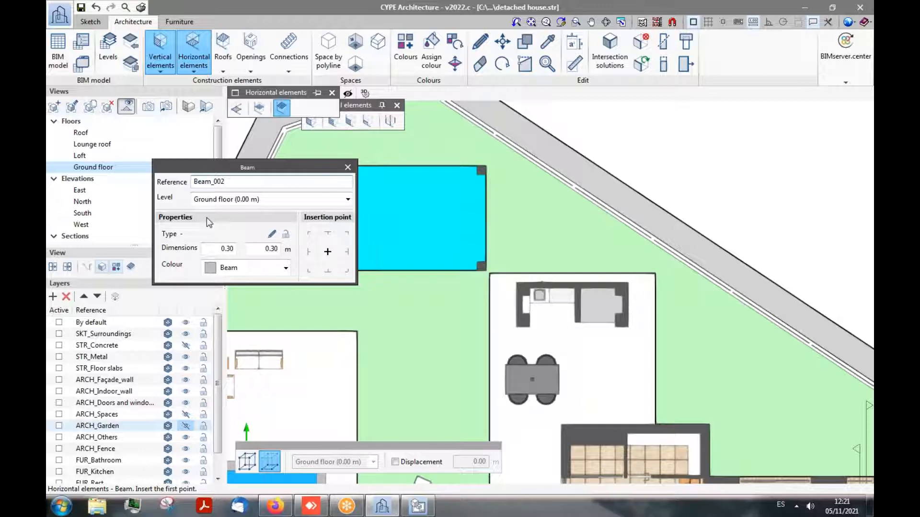
left_click_drag(300, 170, 281, 162)
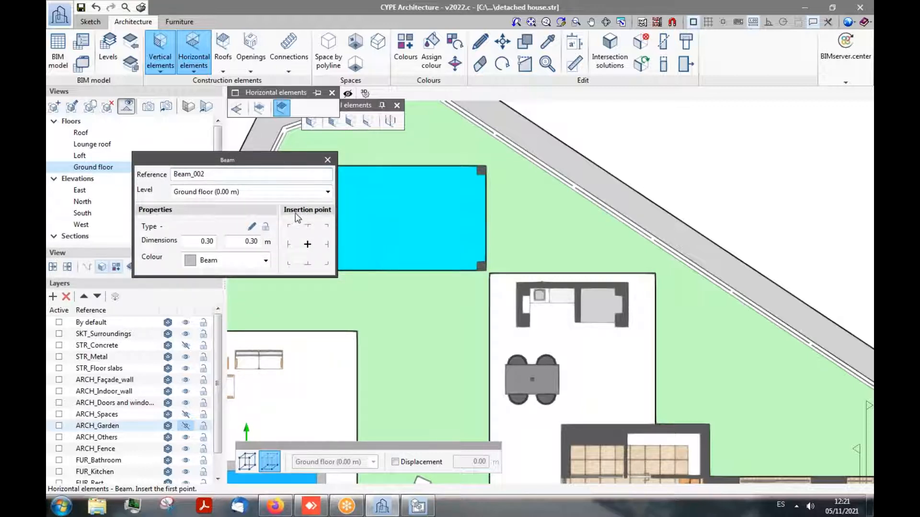
left_click_drag(306, 225, 239, 228)
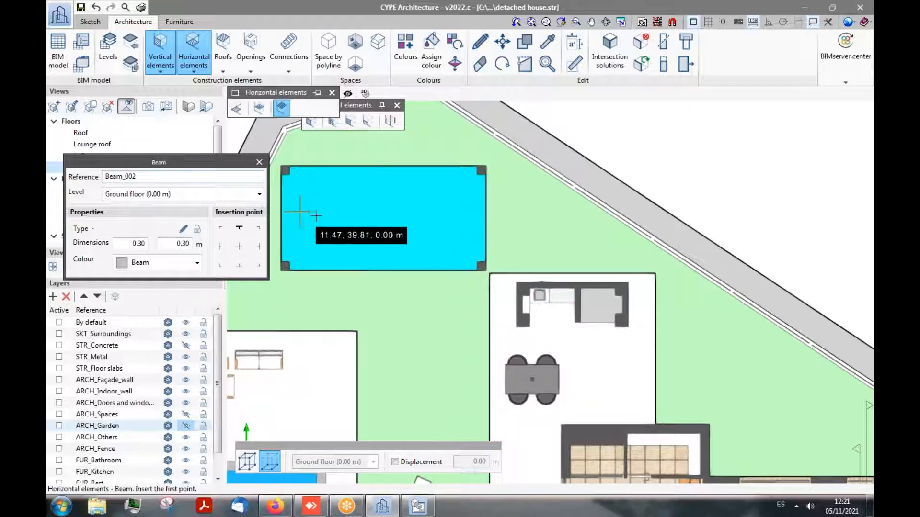
- Enable the Midpoint object snap in addition to the active snaps
scroll(294, 230, "up", 2)
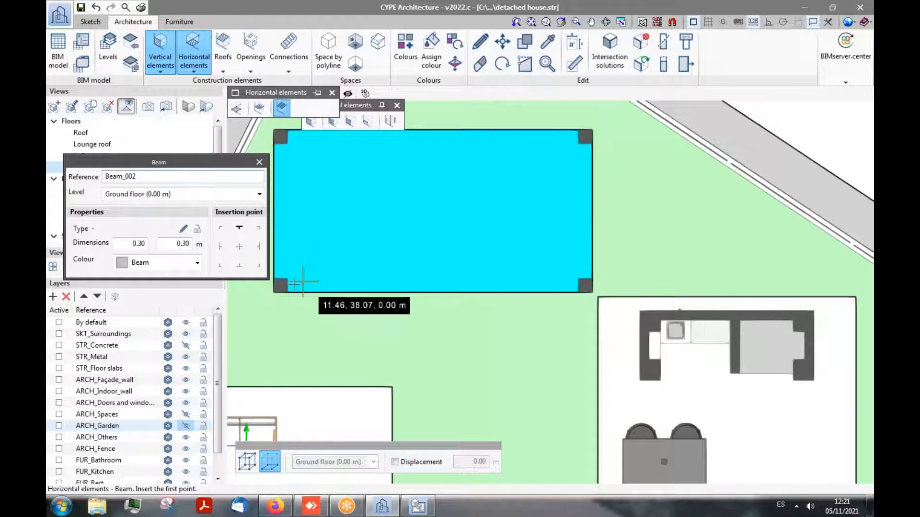
left_click(693, 22)
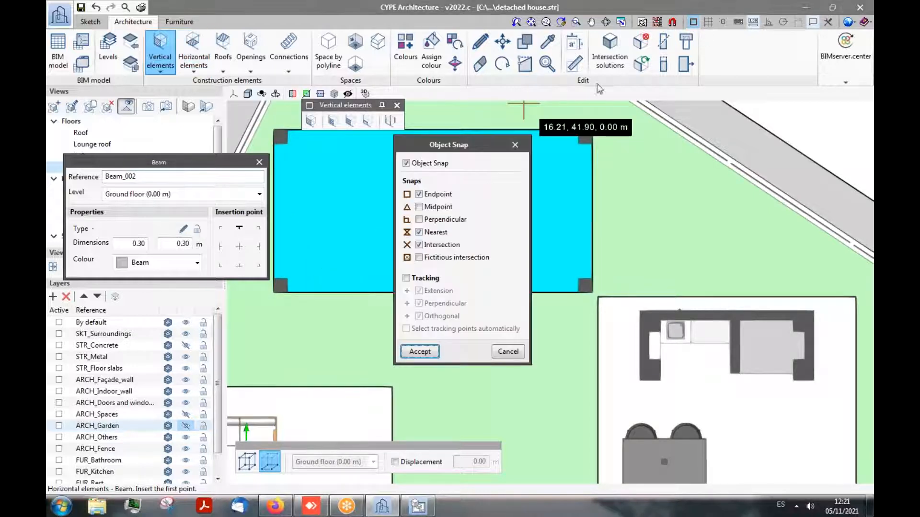
left_click(419, 206)
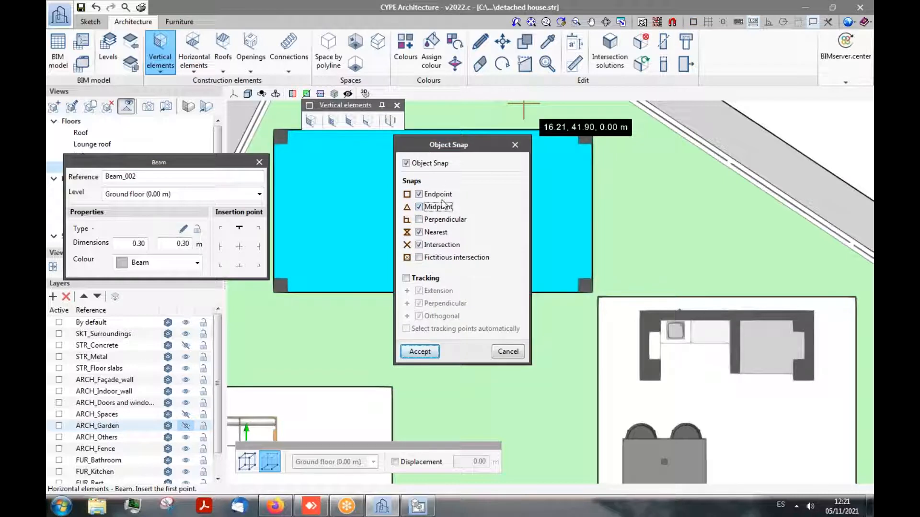
left_click(426, 352)
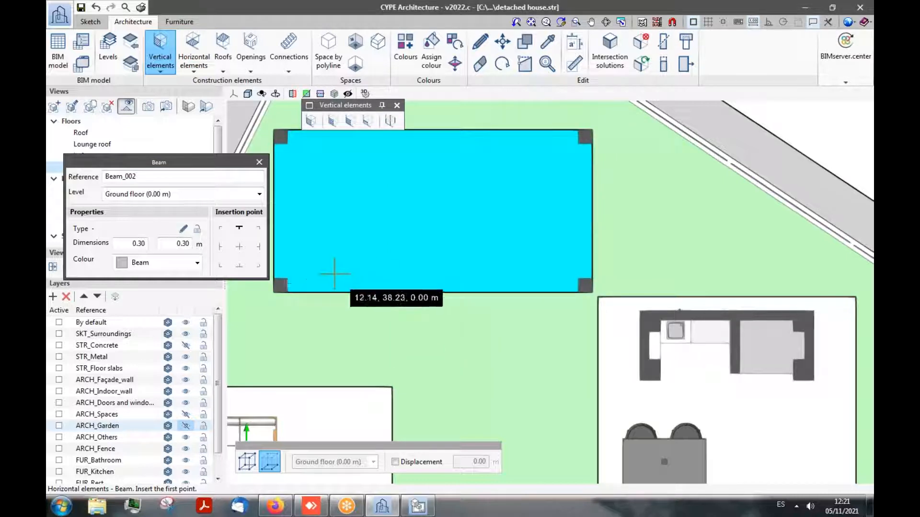
- Insert a Ground floor beam between the shed's two lower columns, then delete that beam
left_click(286, 291)
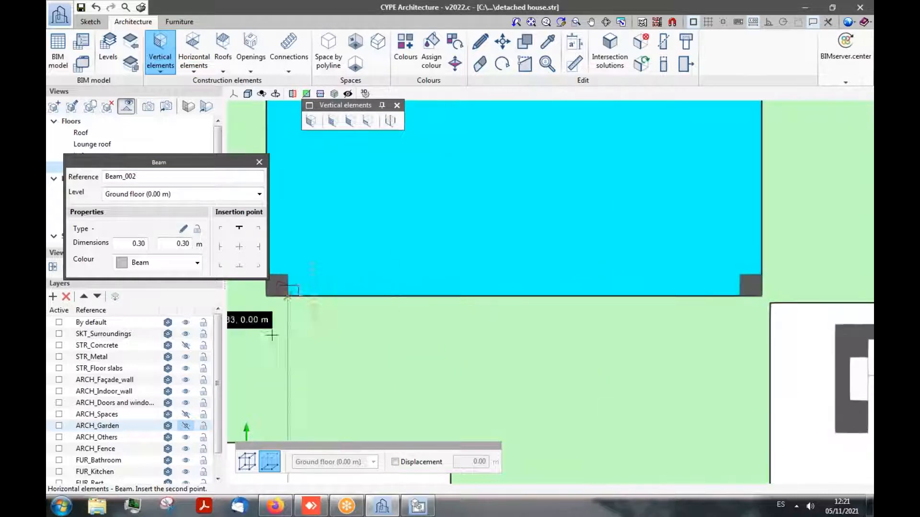
scroll(288, 337, "down", 2)
scroll(400, 349, "down", 2)
scroll(400, 298, "up", 4)
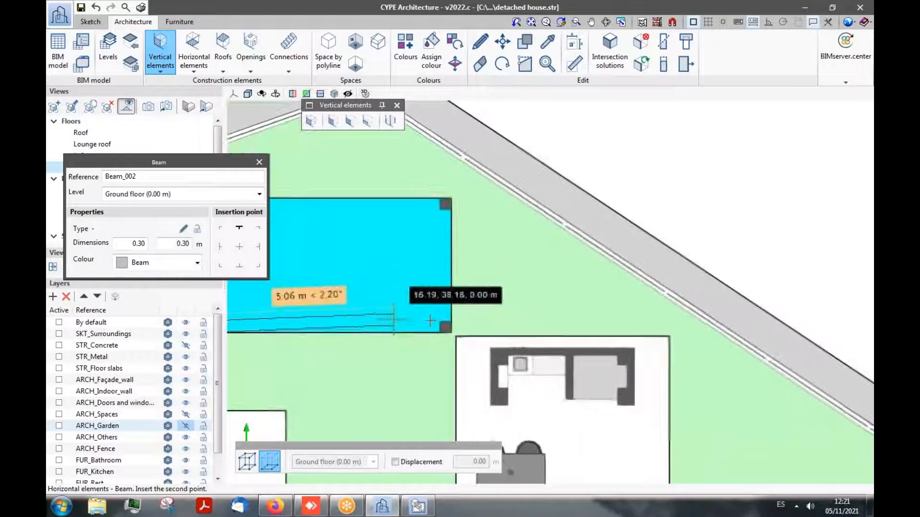
scroll(448, 322, "up", 2)
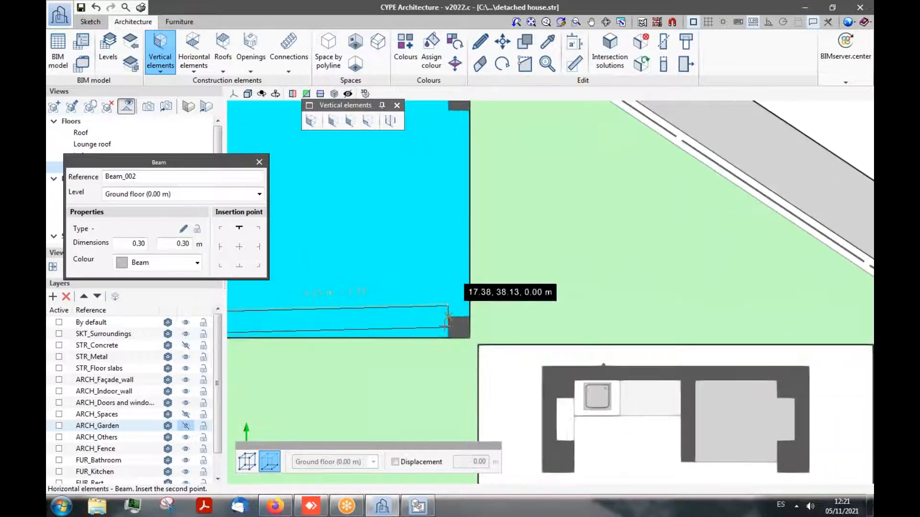
left_click(448, 318)
scroll(479, 336, "down", 2)
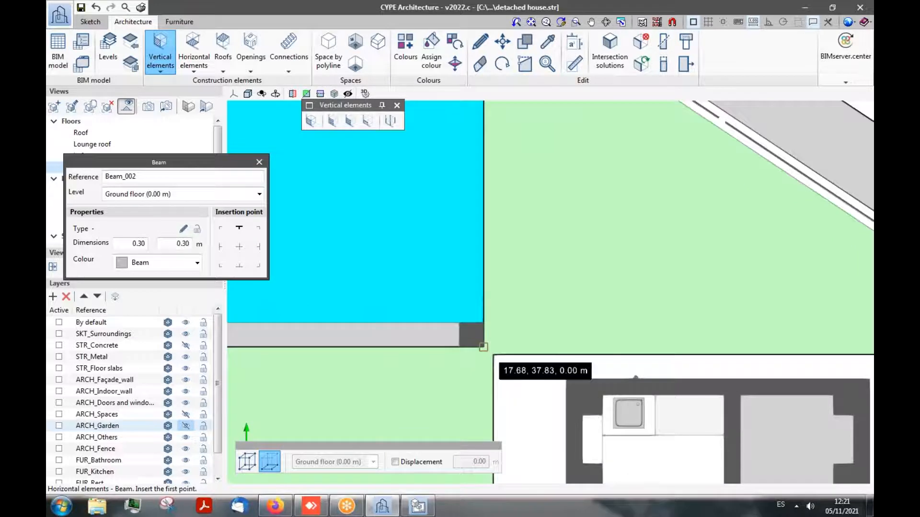
scroll(493, 325, "down", 2)
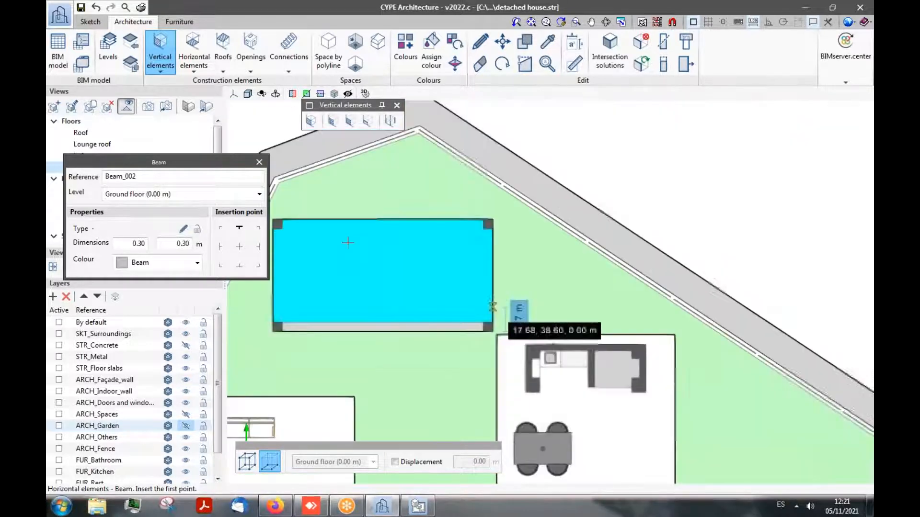
left_click(480, 64)
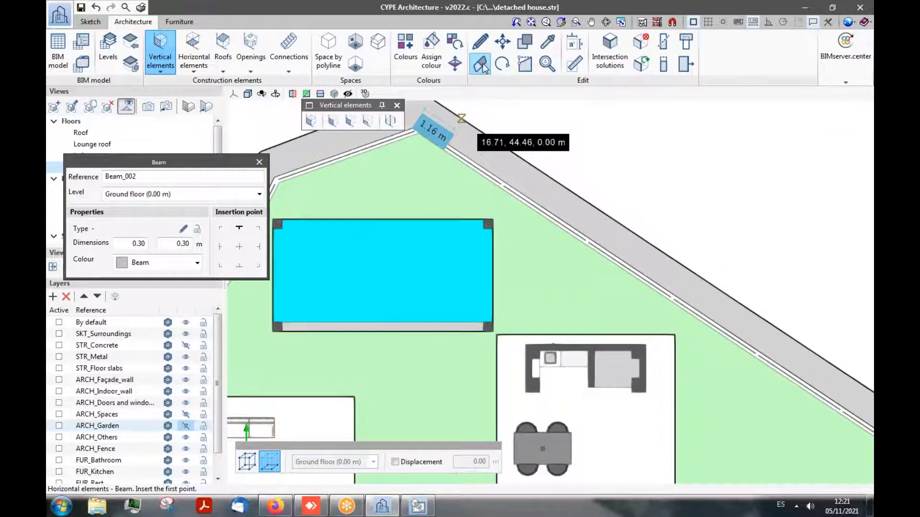
right_click(353, 327)
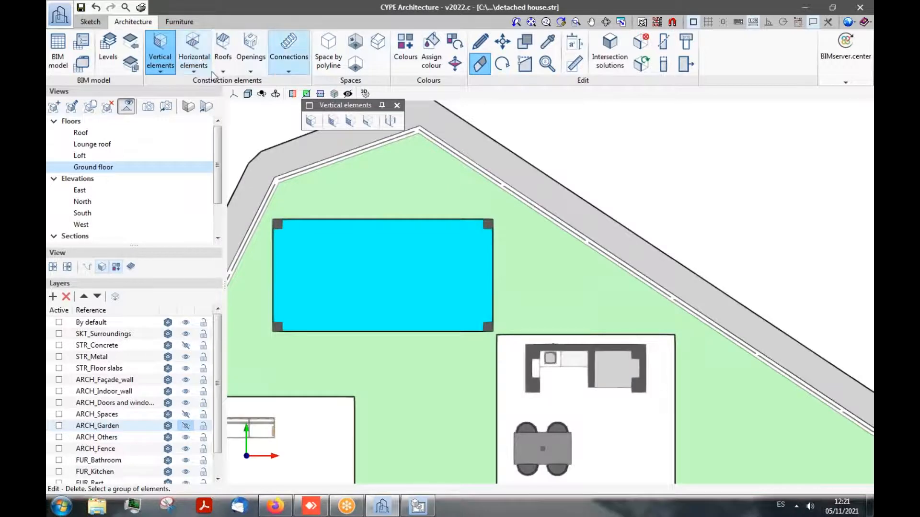
- Insert a 0.30 x 0.30 m beam at the Loft (3.05 m) level between the shed's two lower columns
left_click(193, 55)
left_click(282, 109)
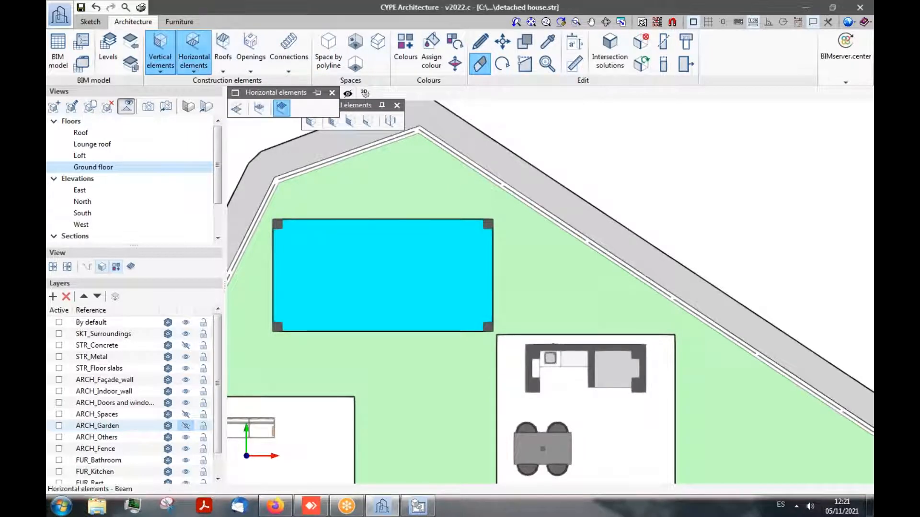
left_click(177, 196)
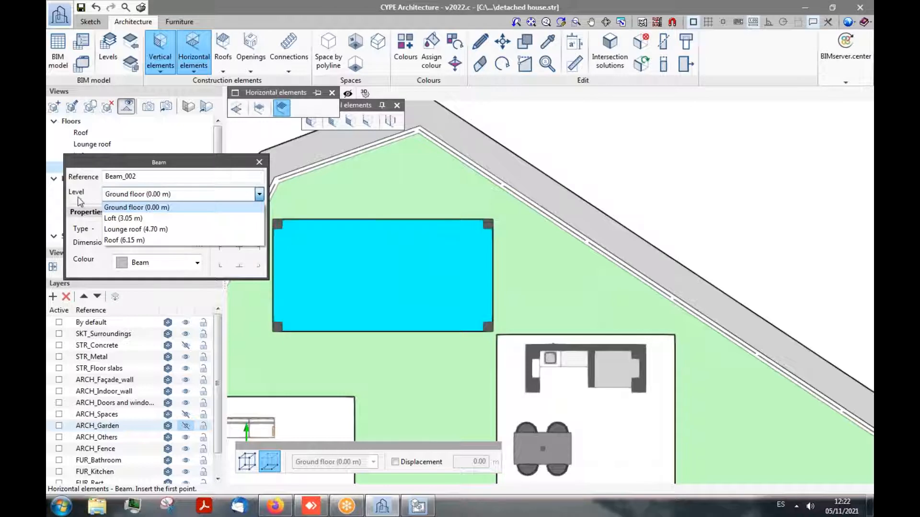
left_click(140, 218)
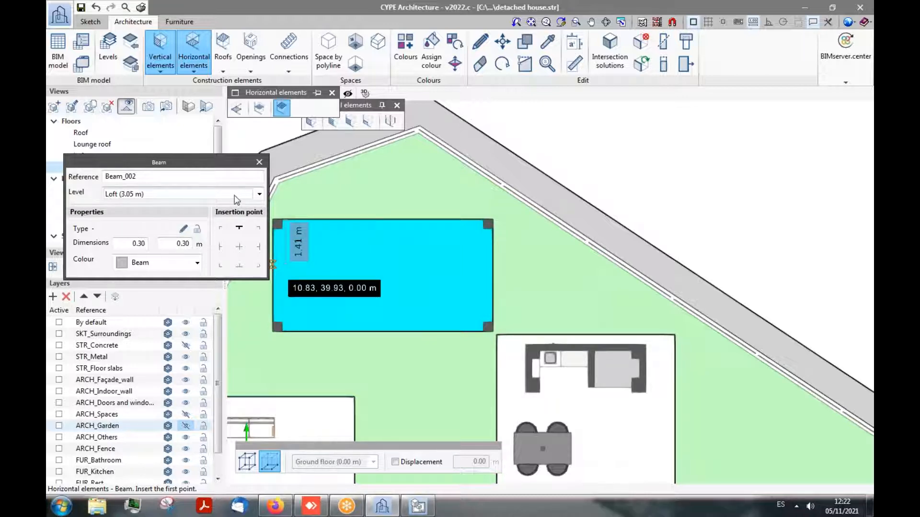
scroll(279, 315, "up", 2)
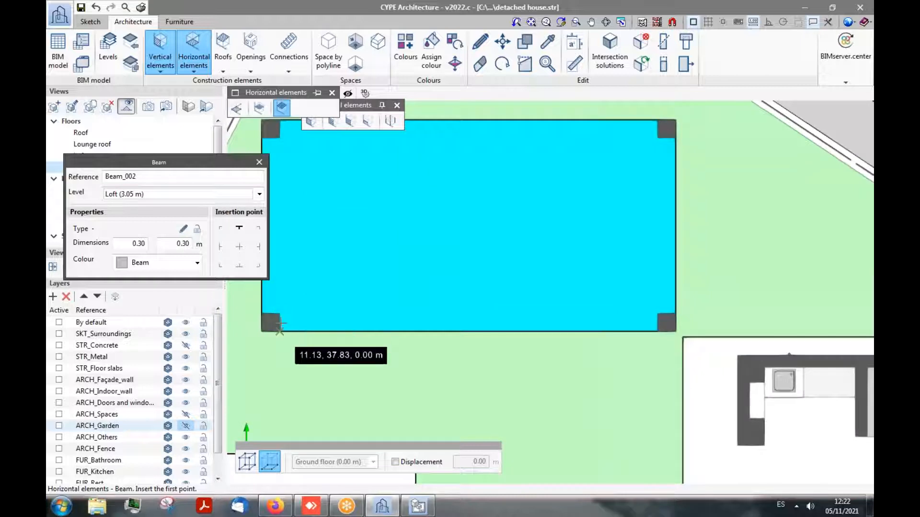
scroll(282, 325, "up", 2)
left_click(278, 322)
scroll(274, 376, "down", 3)
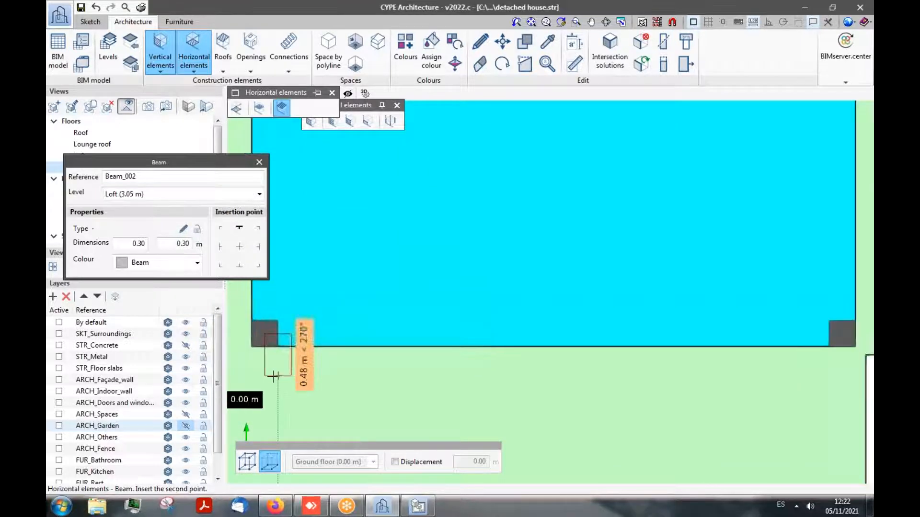
scroll(411, 354, "up", 3)
left_click(371, 375)
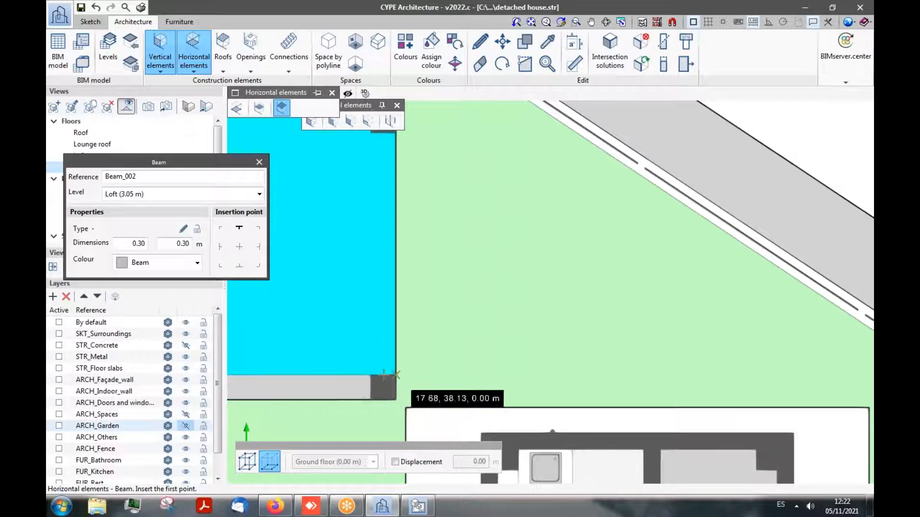
- Insert a Loft-level beam along the shed's right side, joining the midpoints of the facing column sides
left_click(383, 374)
scroll(479, 351, "down", 3)
scroll(423, 242, "up", 3)
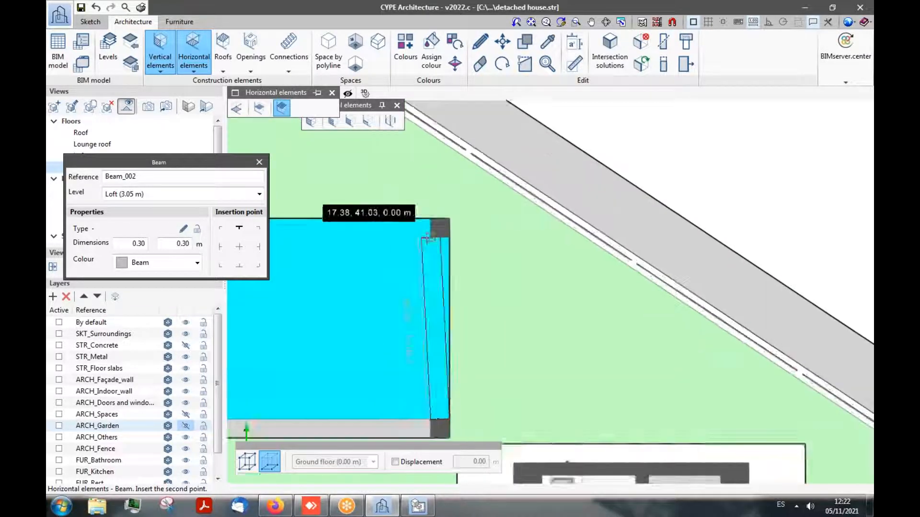
left_click(443, 236)
scroll(492, 281, "down", 2)
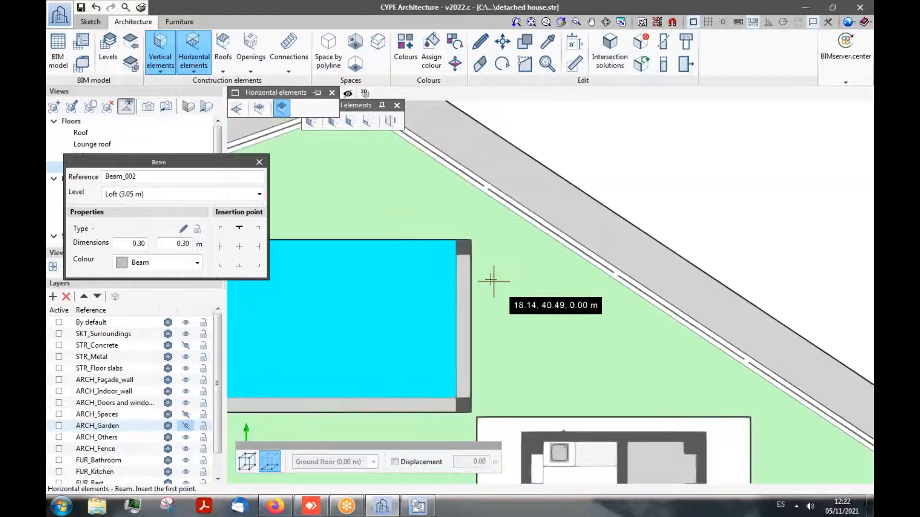
- Insert a Loft-level beam along the shed's upper side, from the upper-right column to the upper-left column
scroll(479, 262, "up", 2)
left_click(455, 250)
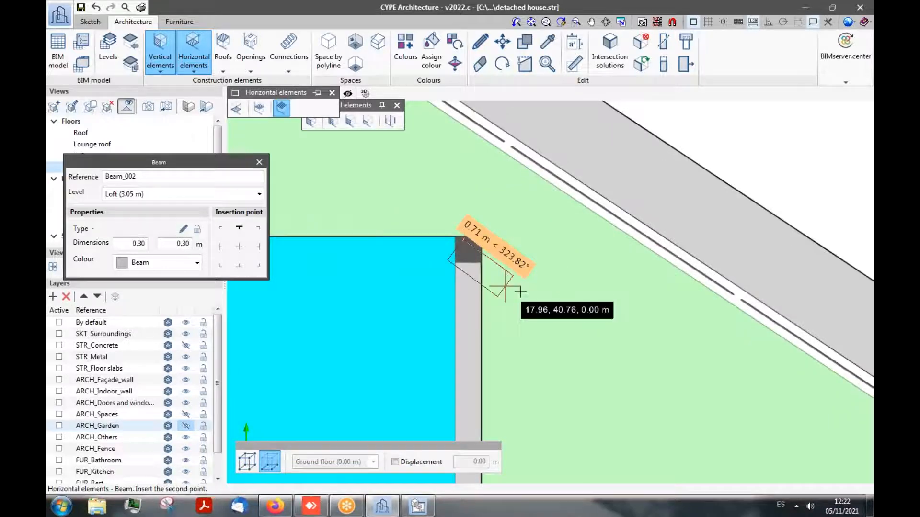
scroll(503, 306, "down", 2)
scroll(323, 286, "up", 2)
scroll(323, 286, "up", 2)
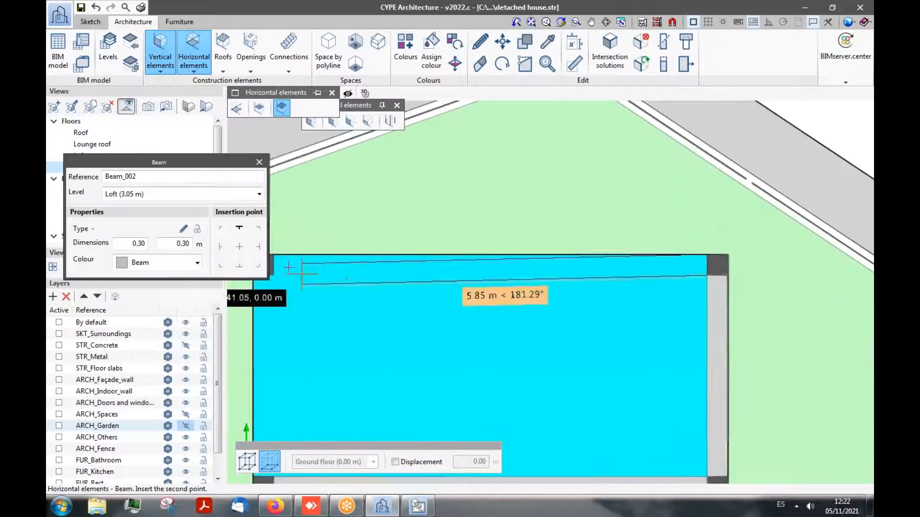
left_click(289, 276)
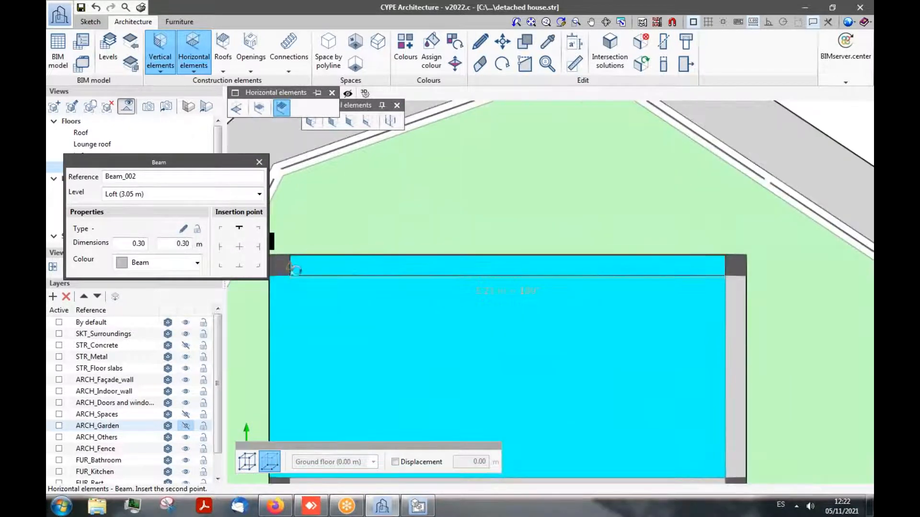
scroll(297, 274, "down", 1)
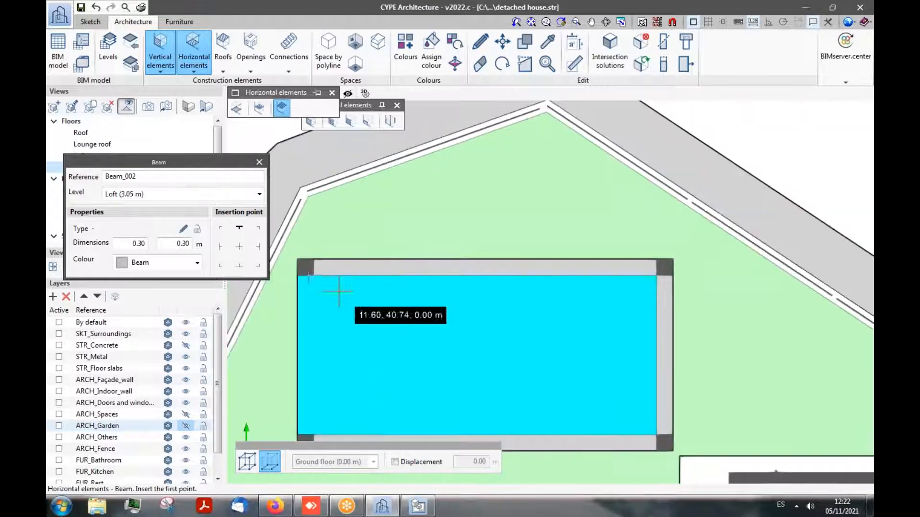
- Try to insert a Loft-level beam along the shed's left side, then delete the slanted beam
left_click(306, 275)
left_click(296, 435)
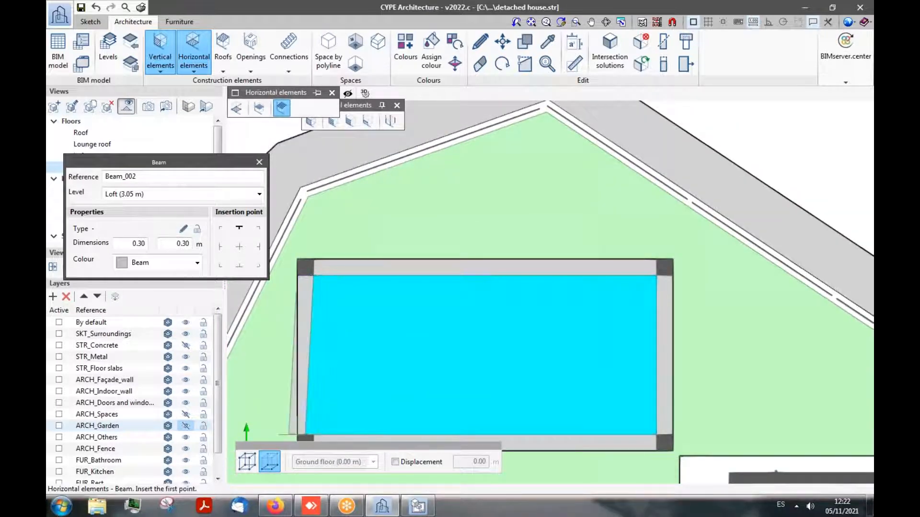
left_click(488, 65)
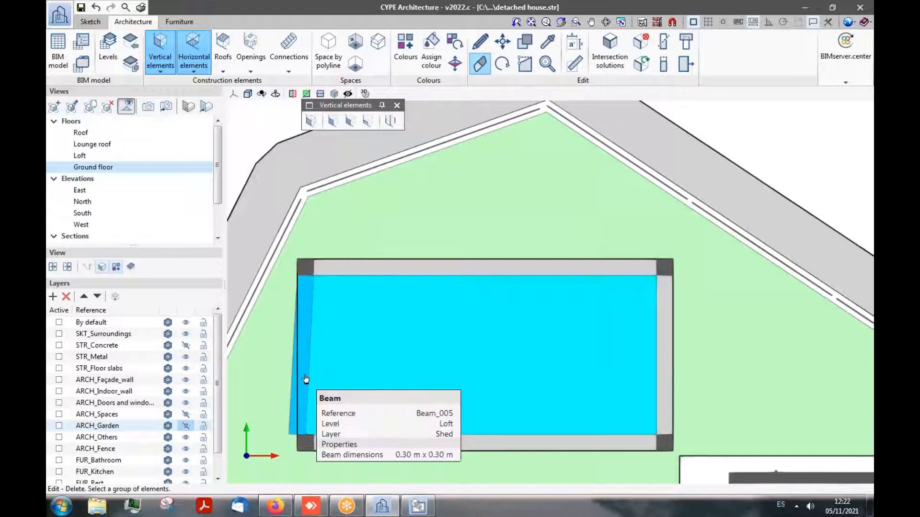
left_click(300, 377)
right_click(387, 191)
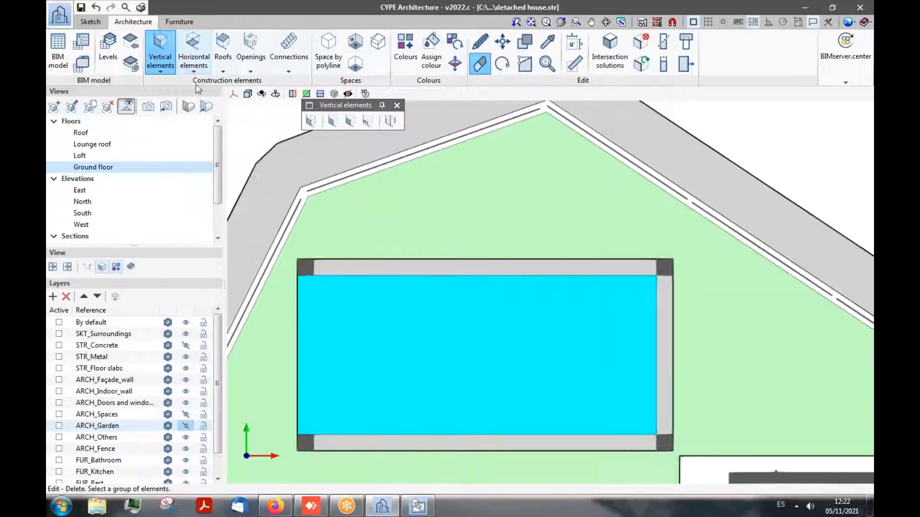
- Insert a 0.30 x 0.30 m Loft-level beam along the shed's left side, from the upper-left column to the lower-left column
left_click(194, 71)
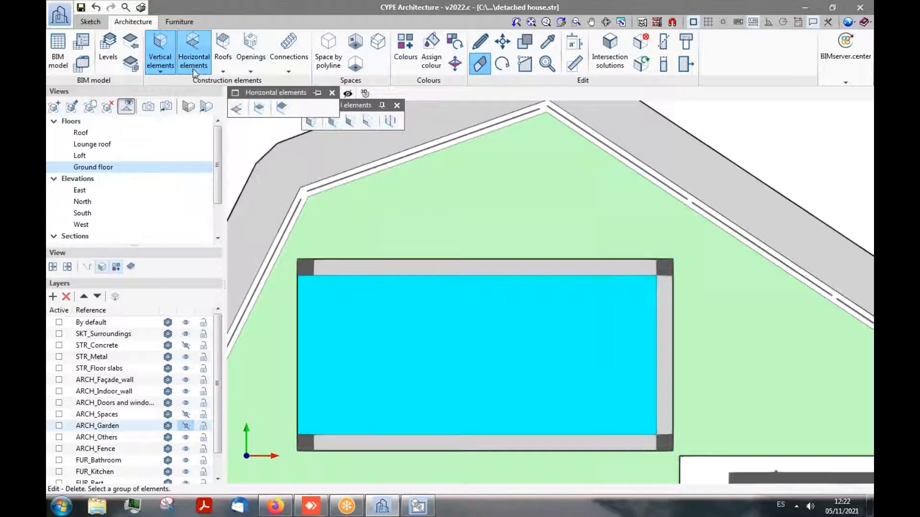
left_click(282, 110)
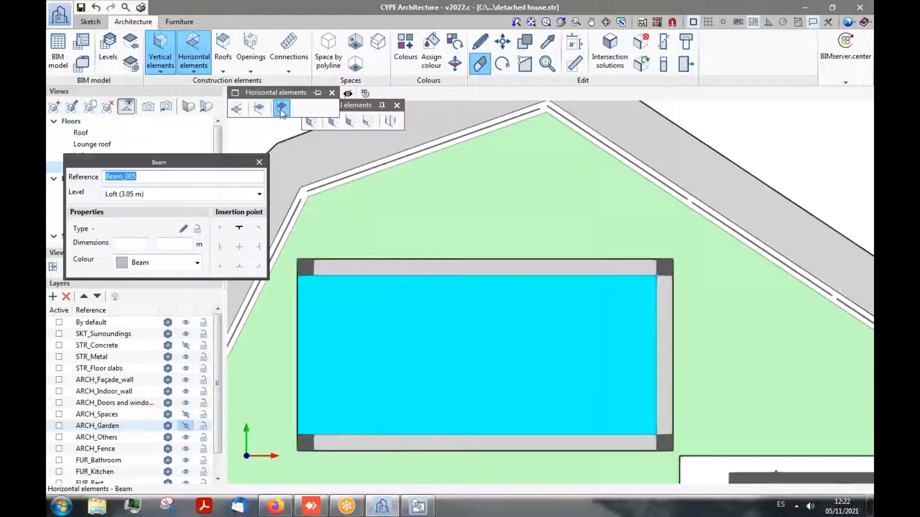
left_click(299, 275)
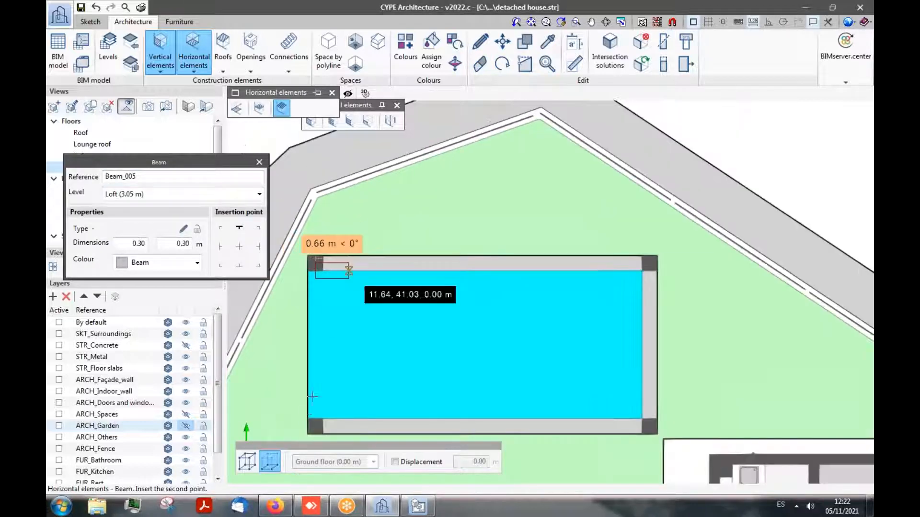
scroll(312, 416, "up", 2)
left_click(314, 419)
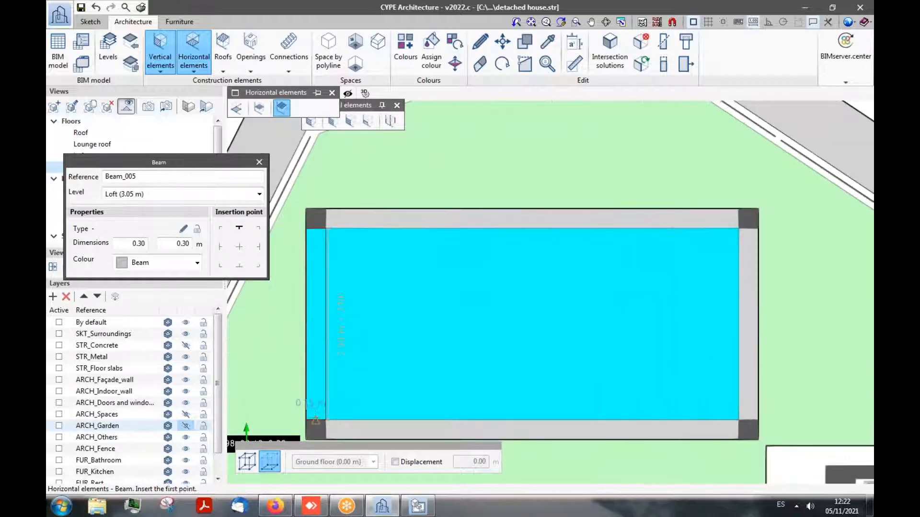
scroll(369, 366, "down", 3)
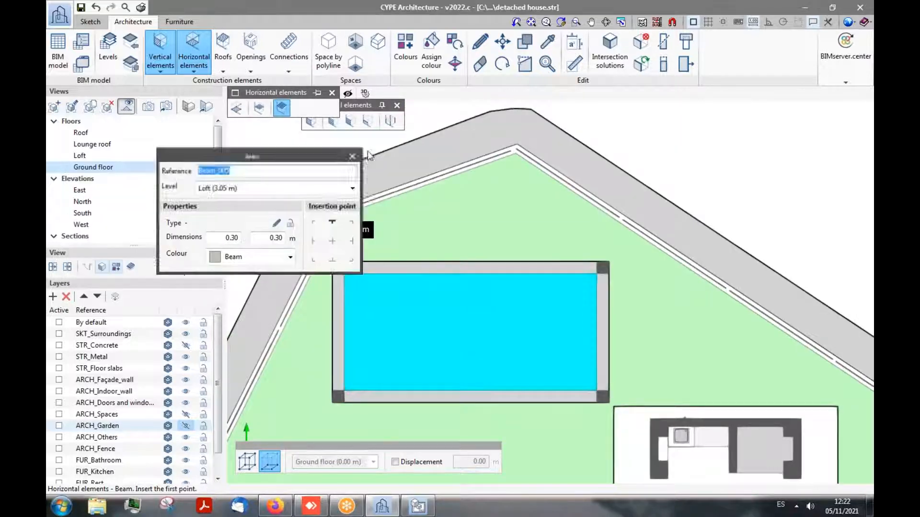
- Examine the shed's columns and beams in the 3D view, then return to the Ground floor plan and end the Beam command
left_click_drag(366, 151, 427, 141)
left_click_drag(218, 168, 218, 217)
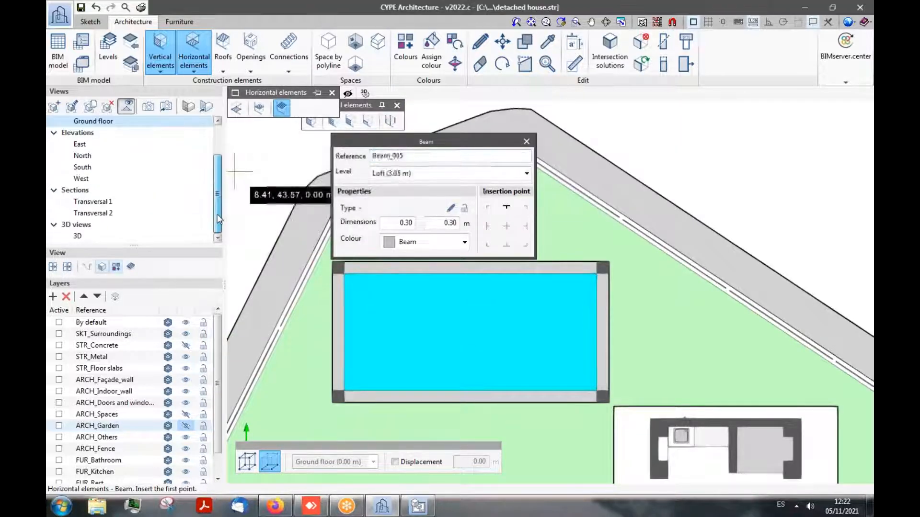
left_click(78, 237)
scroll(396, 272, "up", 2)
scroll(288, 313, "down", 3)
scroll(307, 300, "up", 2)
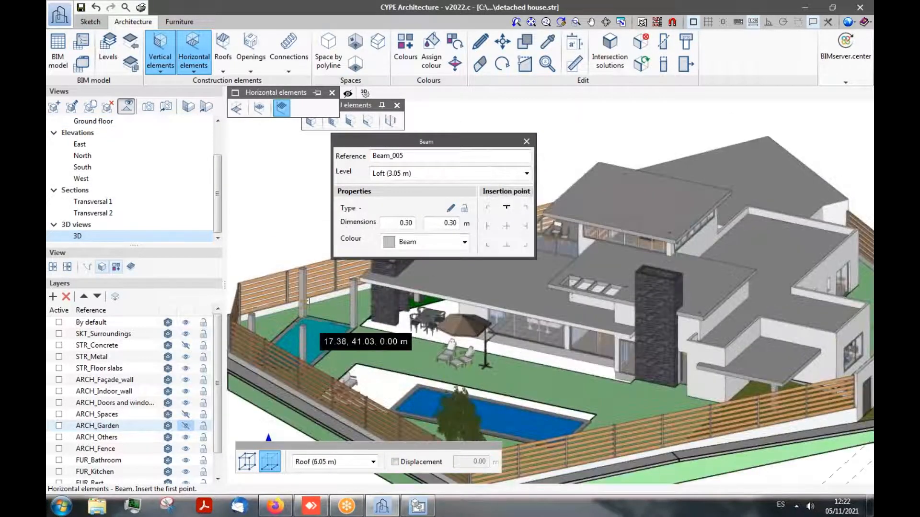
scroll(308, 301, "up", 2)
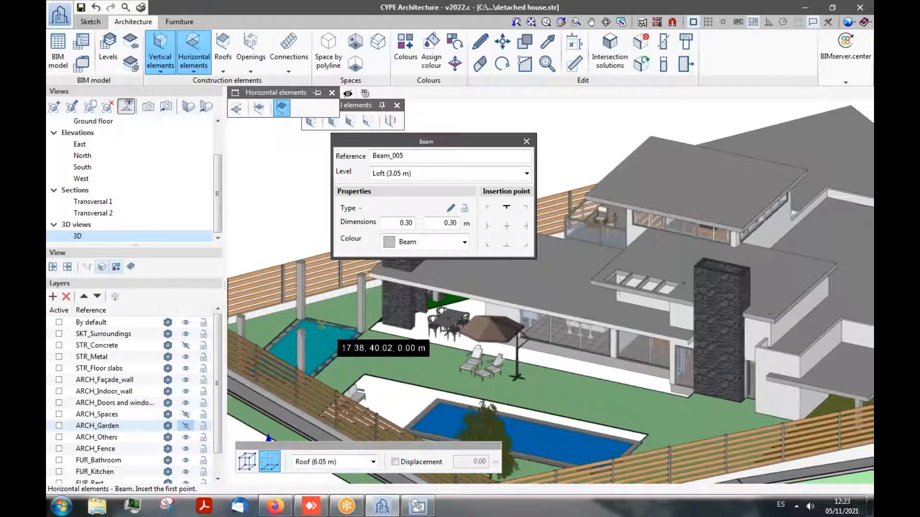
scroll(220, 165, "up", 1)
scroll(220, 166, "up", 1)
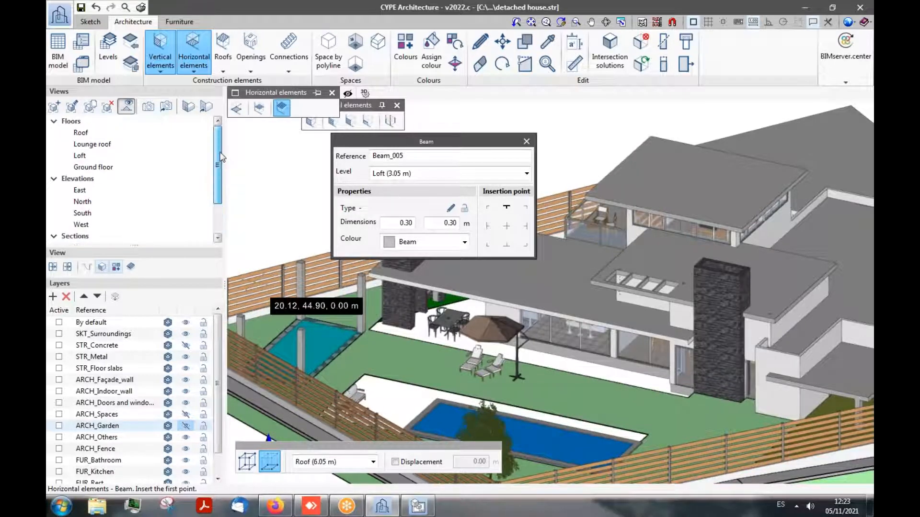
left_click(92, 167)
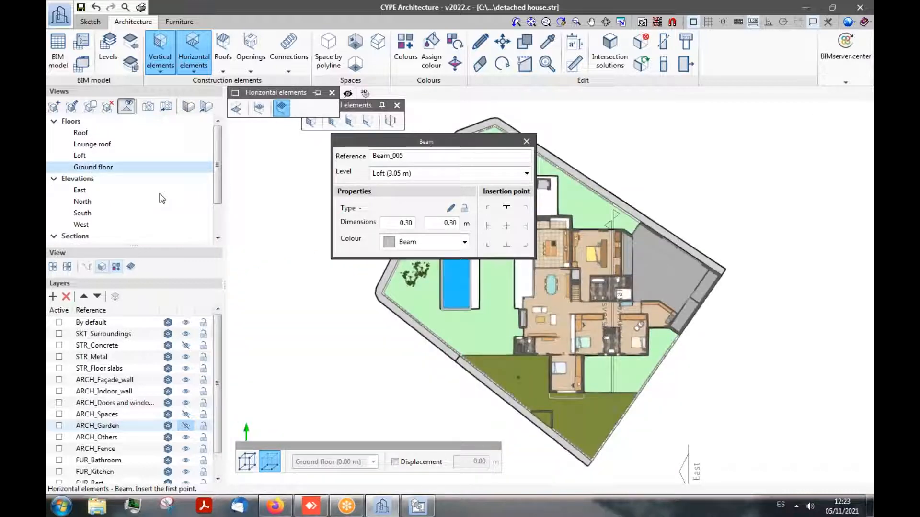
left_click(526, 142)
right_click(519, 126)
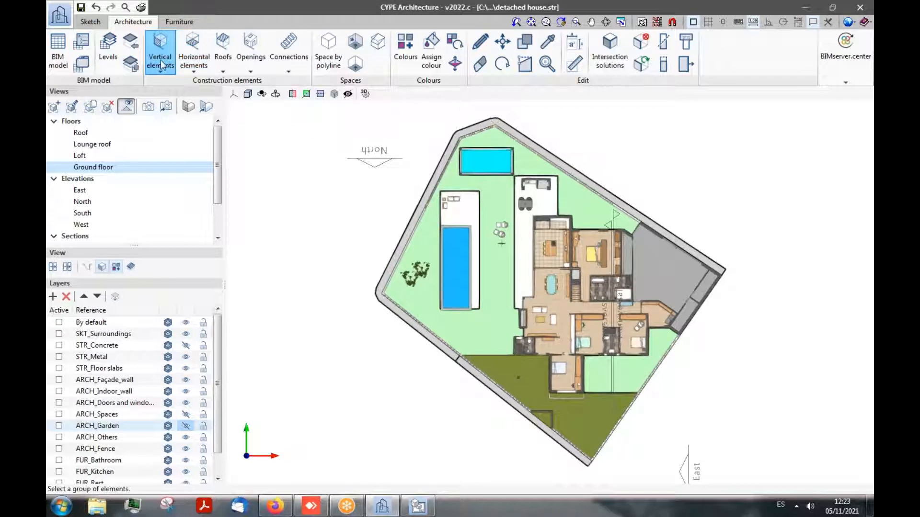
- Start a new wall on the Ground floor level with the By polyline entry mode
left_click(165, 72)
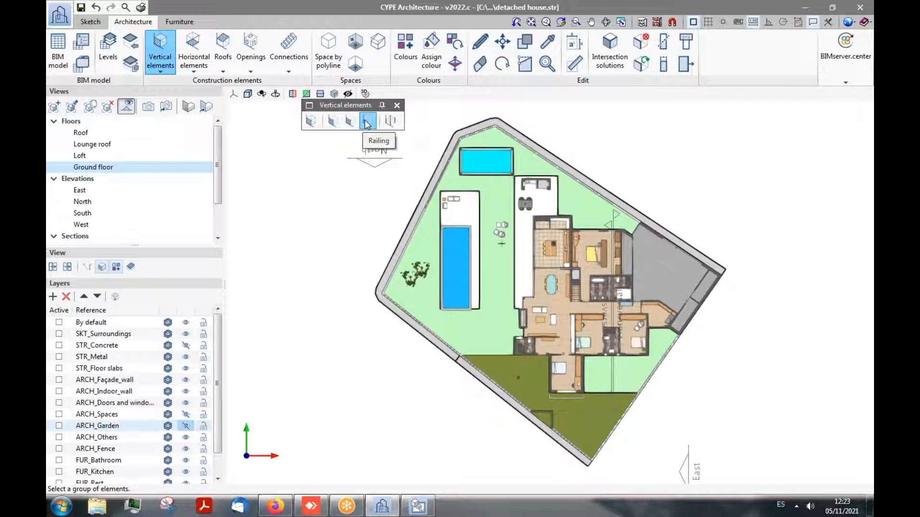
left_click(311, 123)
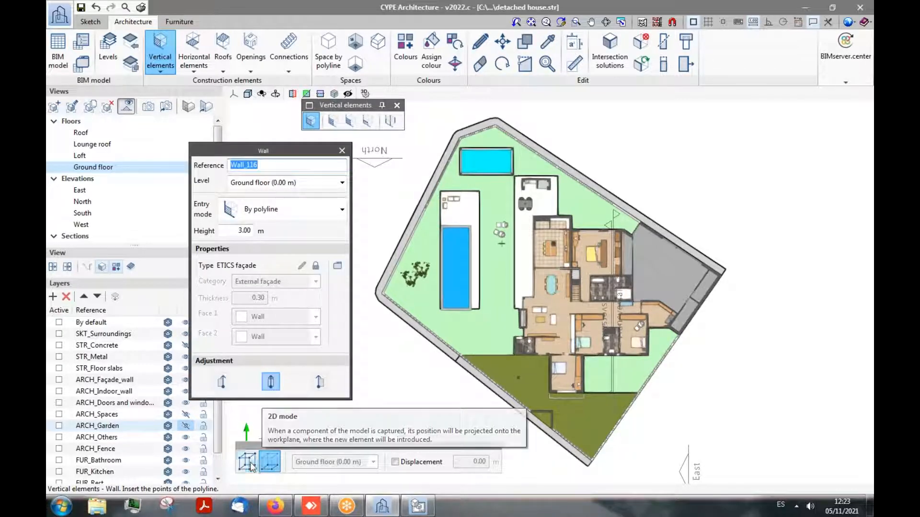
left_click_drag(250, 151, 298, 138)
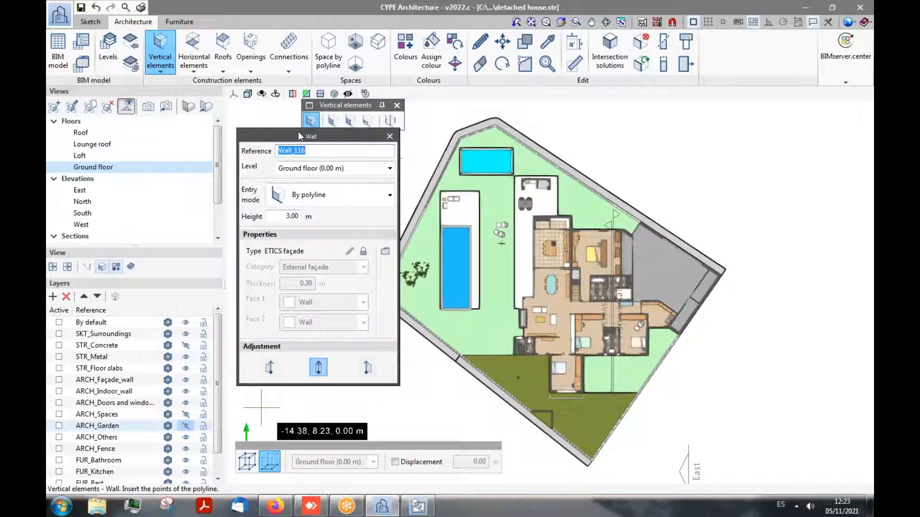
left_click(309, 151)
left_click(390, 195)
left_click(390, 194)
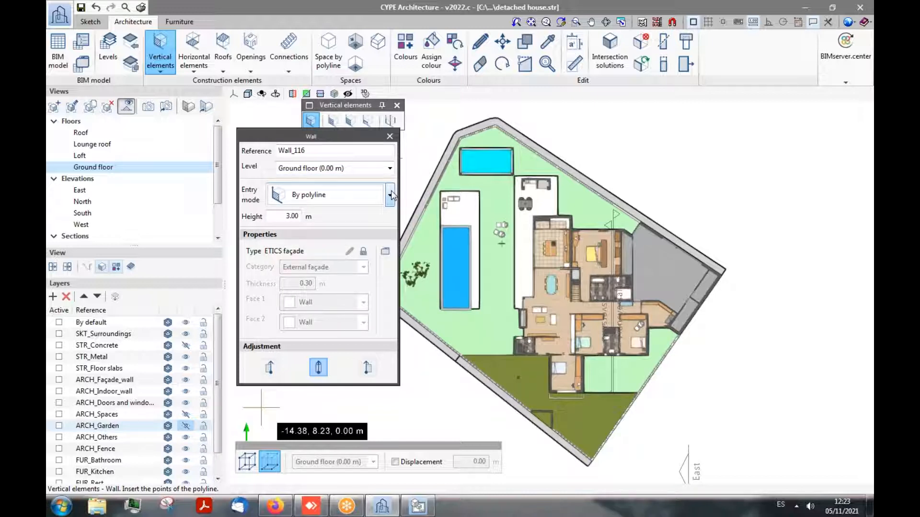
left_click(391, 194)
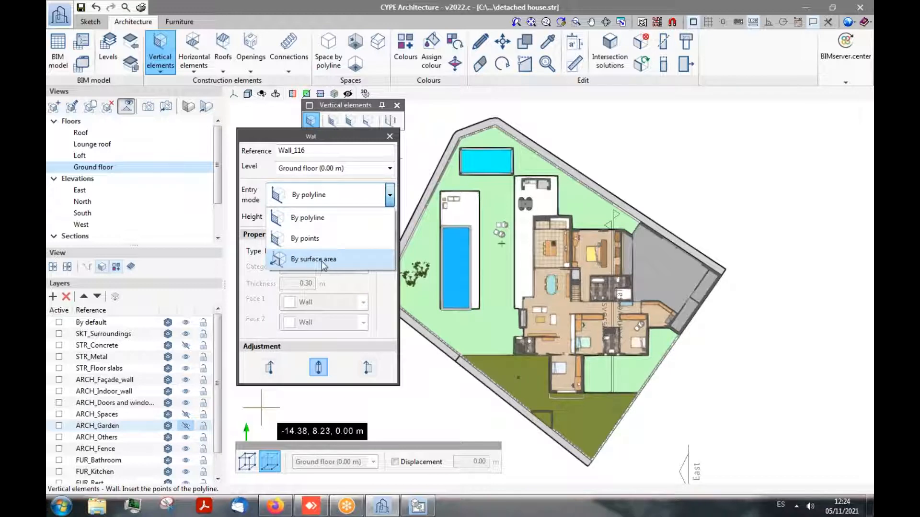
left_click(306, 218)
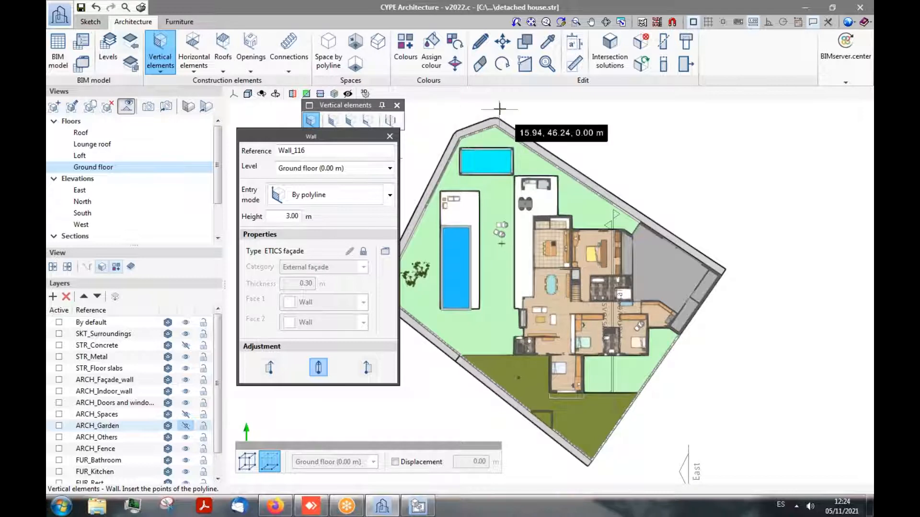
- Load the Enclosure typology for the new wall
scroll(496, 117, "up", 3)
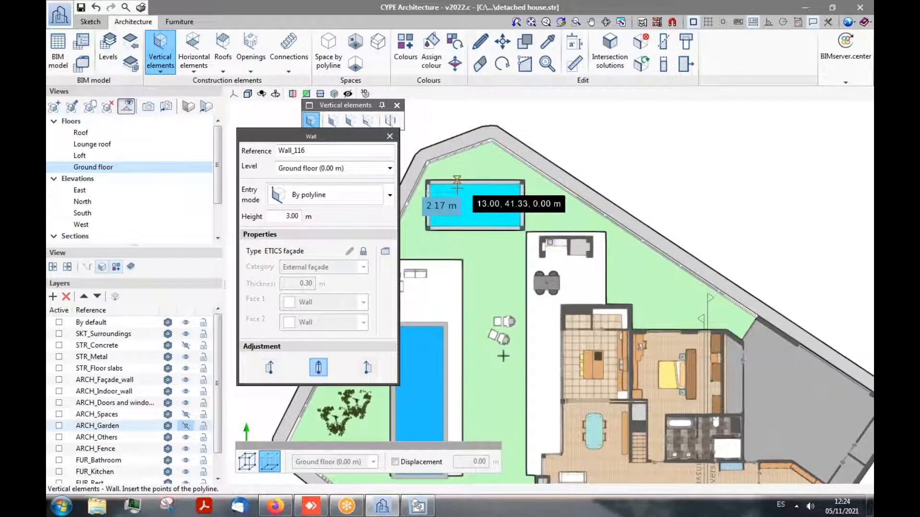
scroll(457, 186, "up", 3)
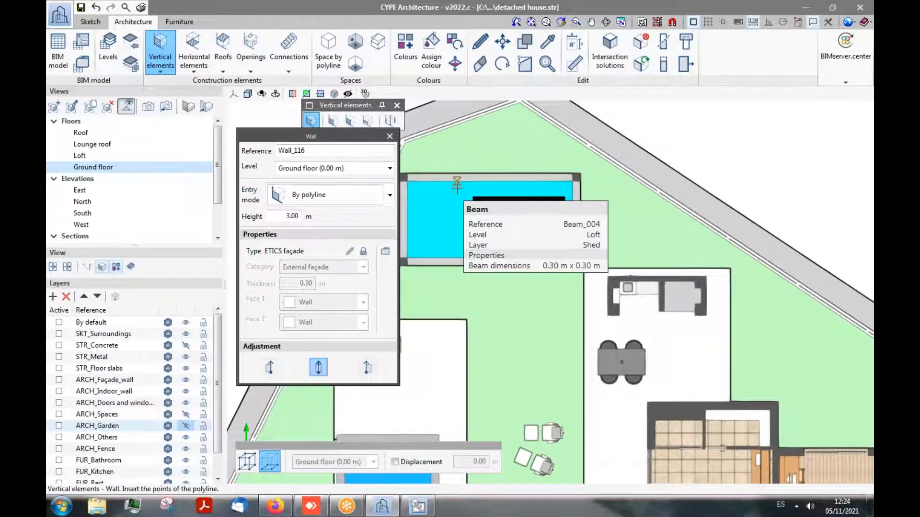
scroll(457, 187, "down", 2)
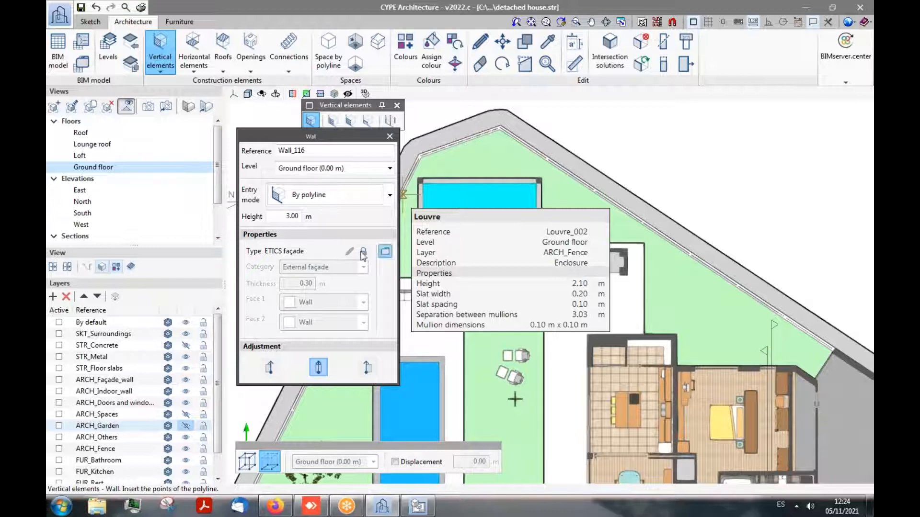
left_click(384, 253)
left_click_drag(313, 146, 536, 165)
left_click(463, 213)
left_click(463, 225)
left_click(463, 236)
left_click(463, 248)
left_click_drag(487, 173, 421, 171)
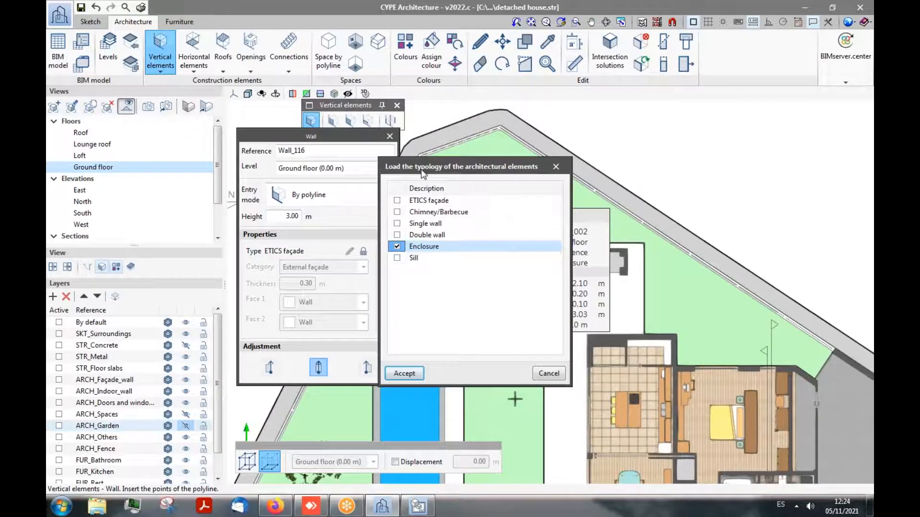
left_click(405, 373)
- Unlock the Enclosure wall's properties and look through its category options and thickness
left_click(364, 253)
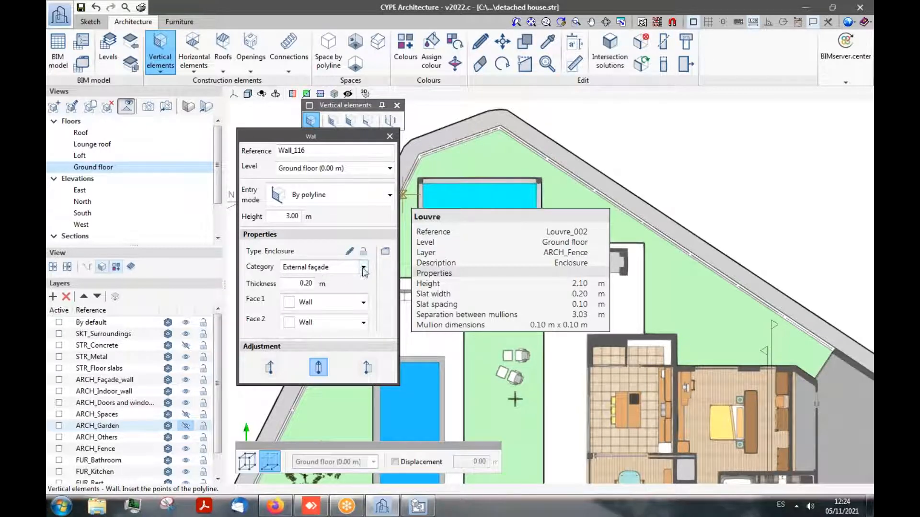
left_click(364, 266)
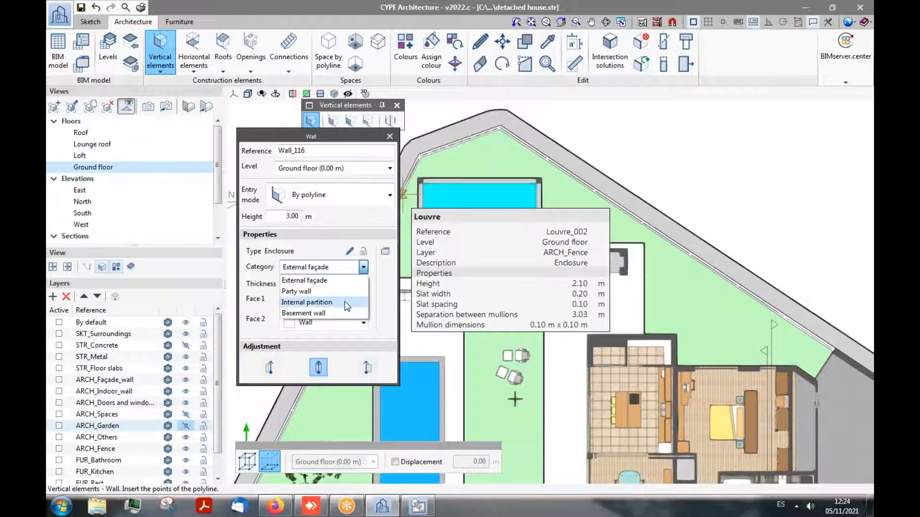
left_click(363, 267)
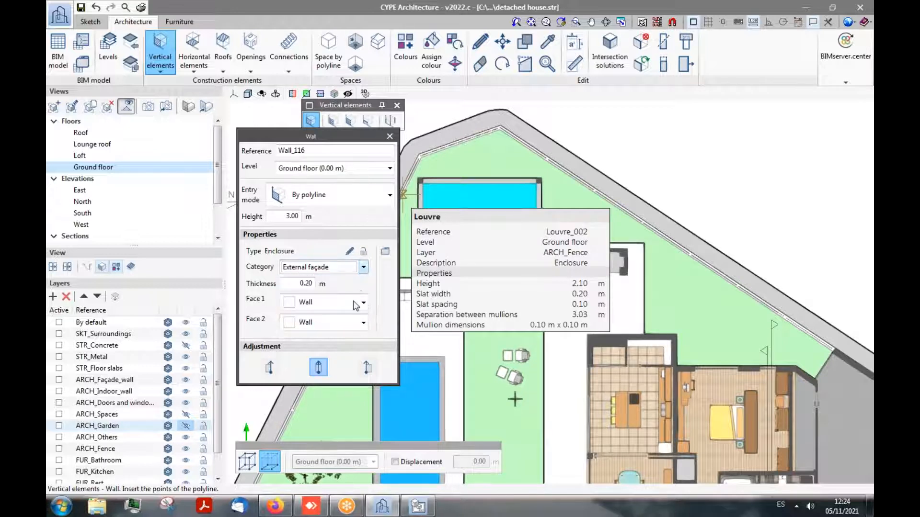
left_click(310, 282)
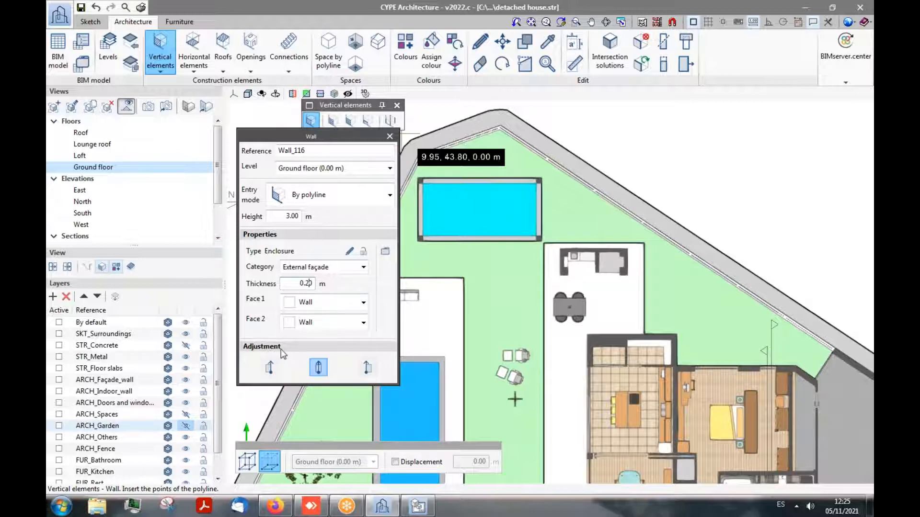
- Set the wall's adjustment so that its thickness falls to the right of the insertion line
left_click(318, 369)
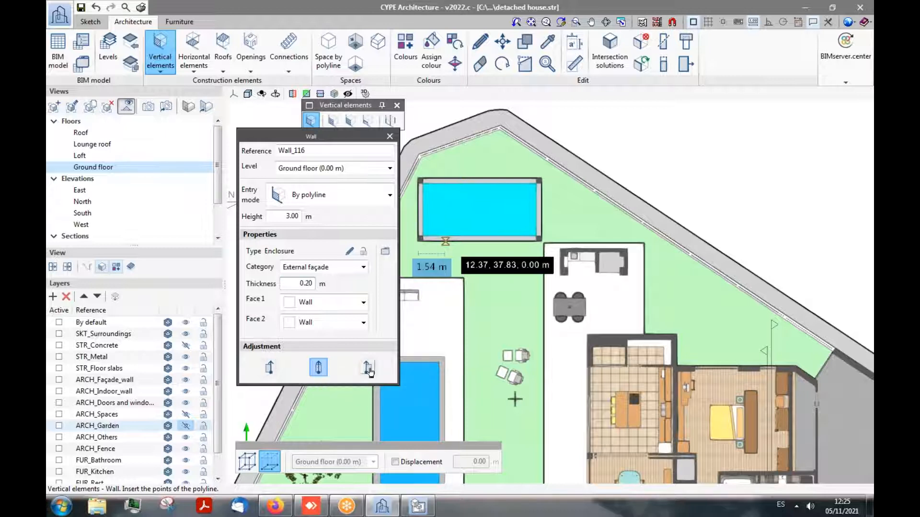
scroll(440, 181, "up", 3)
left_click_drag(319, 134, 257, 135)
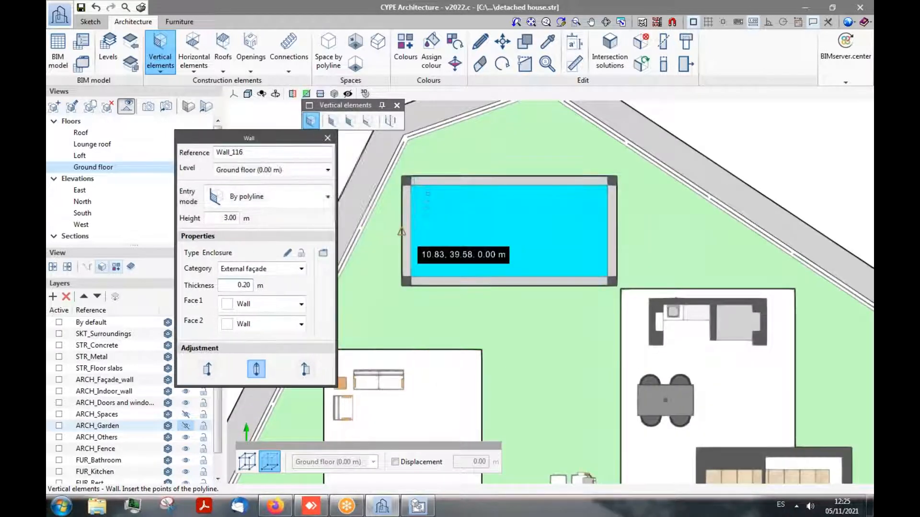
left_click(306, 369)
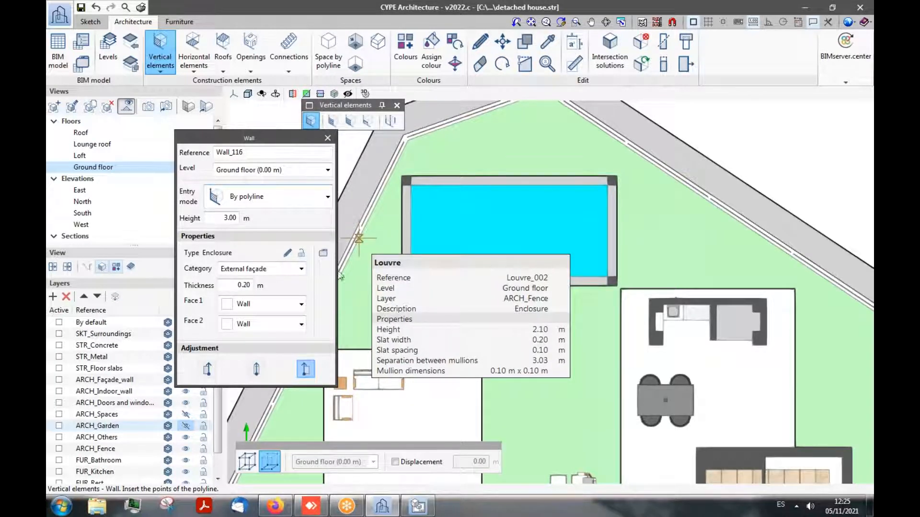
- Lock the wall's type properties and load the ETICS façade typology for the wall
left_click(301, 252)
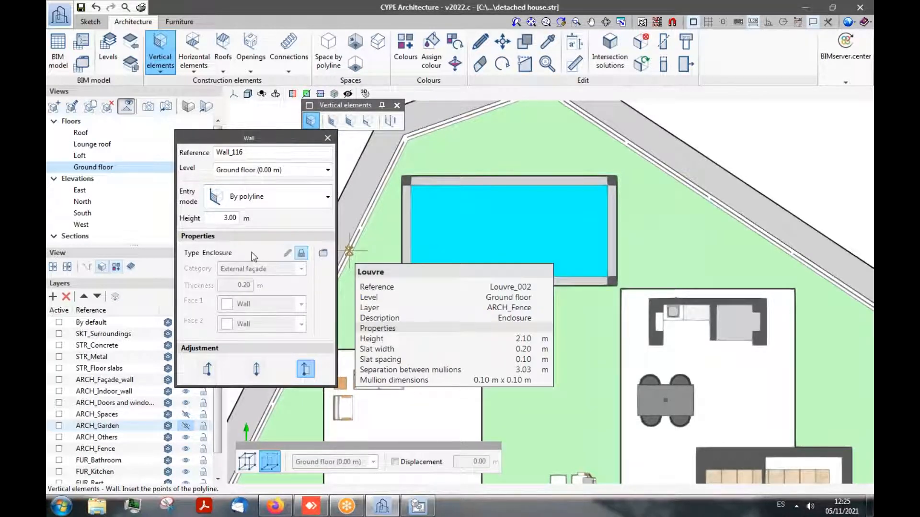
left_click(288, 253)
left_click(323, 254)
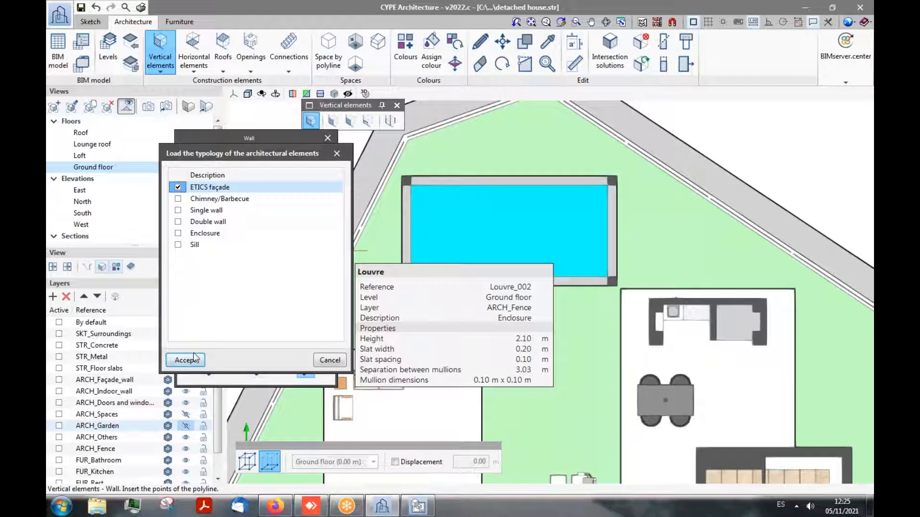
left_click(199, 363)
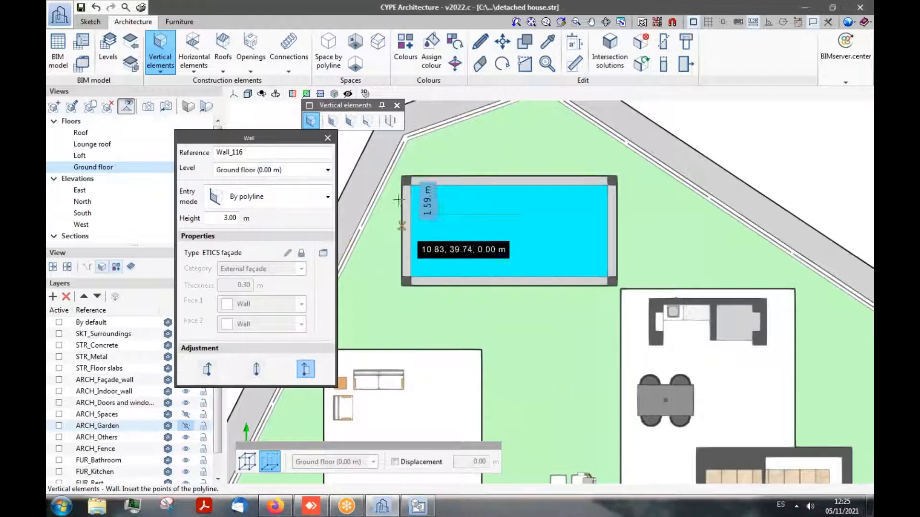
- Draw 3.00 m high ETICS façade walls by polyline around the shed, closing the loop through the outer corners of its four columns
scroll(397, 206, "up", 3)
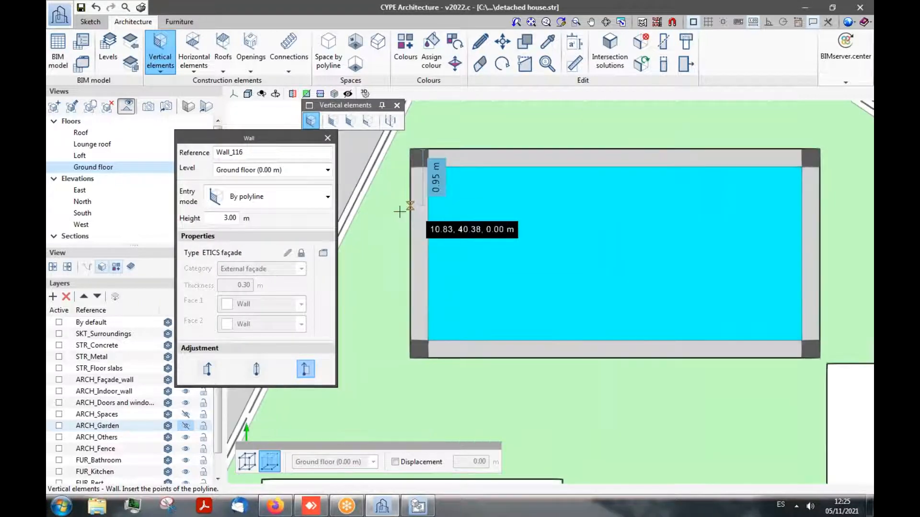
left_click(411, 357)
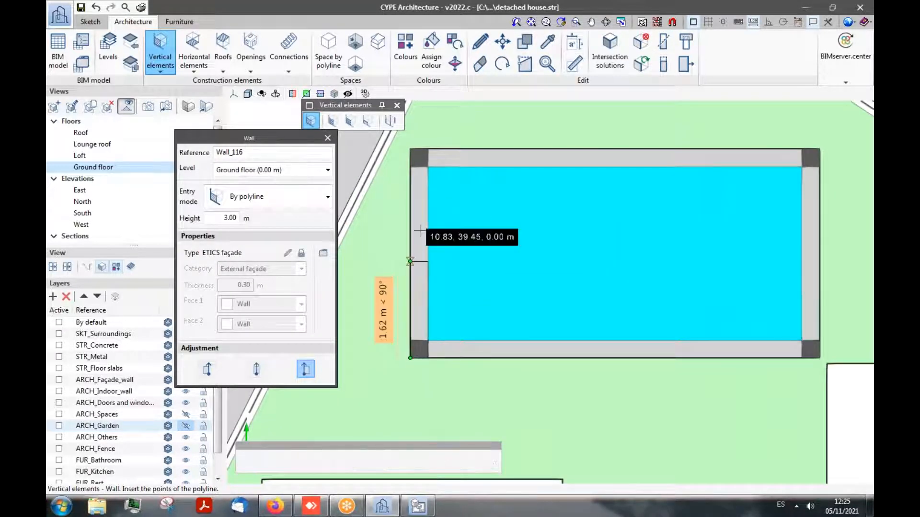
left_click(410, 149)
scroll(350, 273, "down", 3)
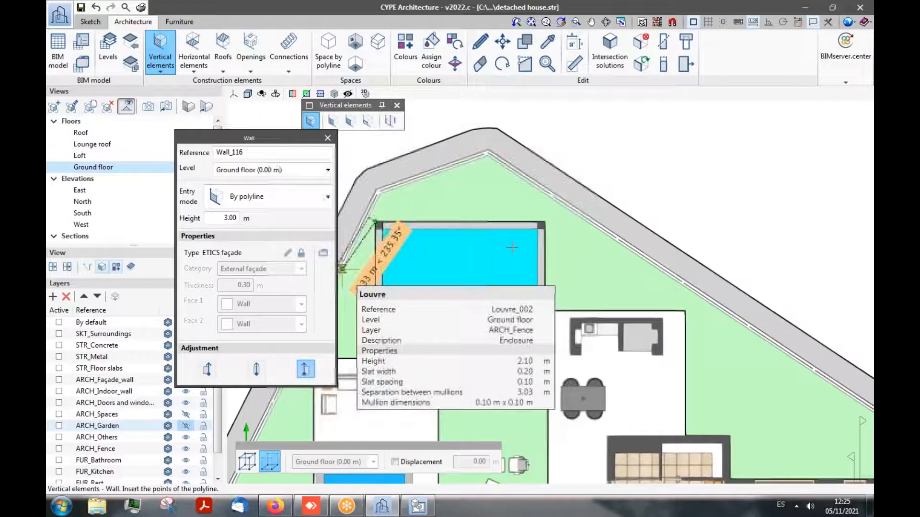
scroll(515, 242, "up", 4)
scroll(518, 247, "up", 1)
left_click(548, 170)
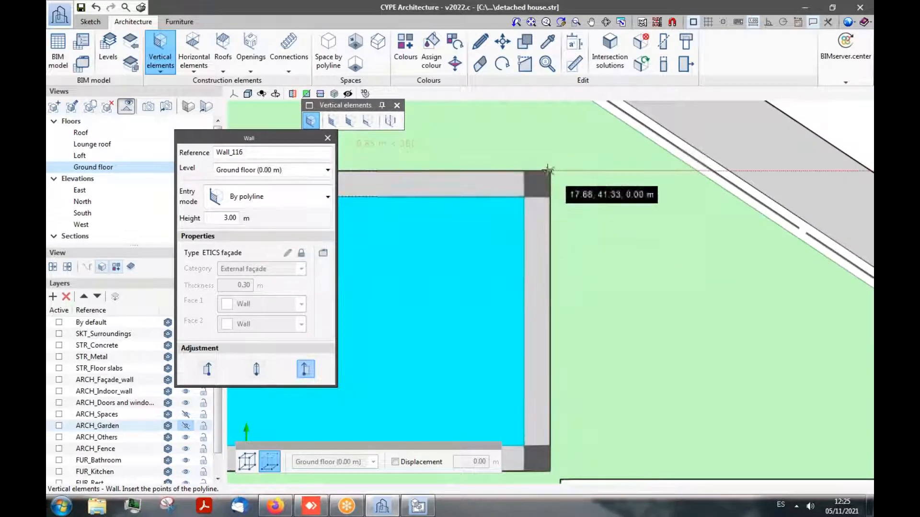
scroll(503, 216, "down", 1)
scroll(527, 344, "down", 1)
left_click(533, 353)
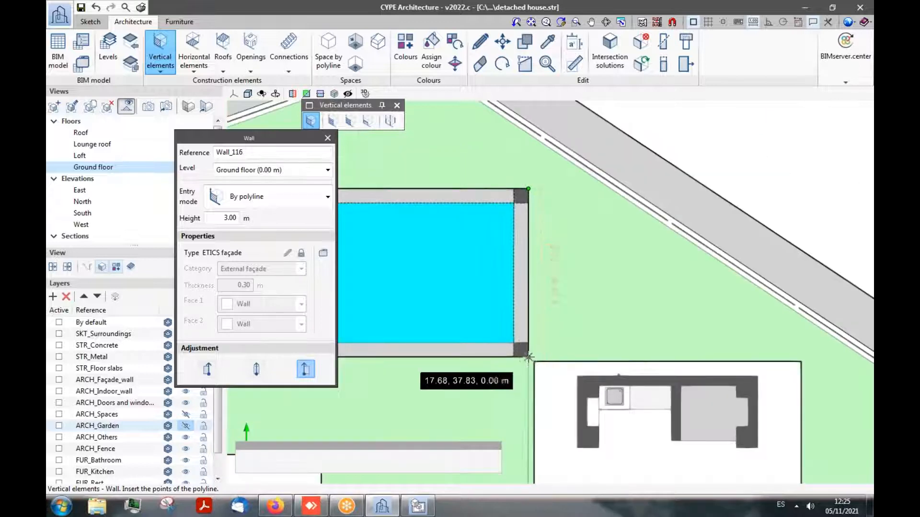
scroll(565, 326, "down", 3)
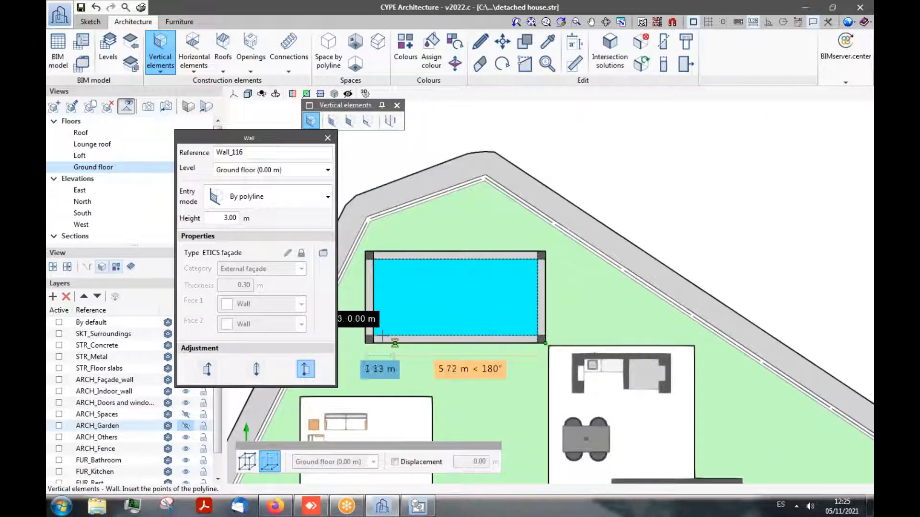
scroll(383, 341, "up", 2)
left_click(359, 345)
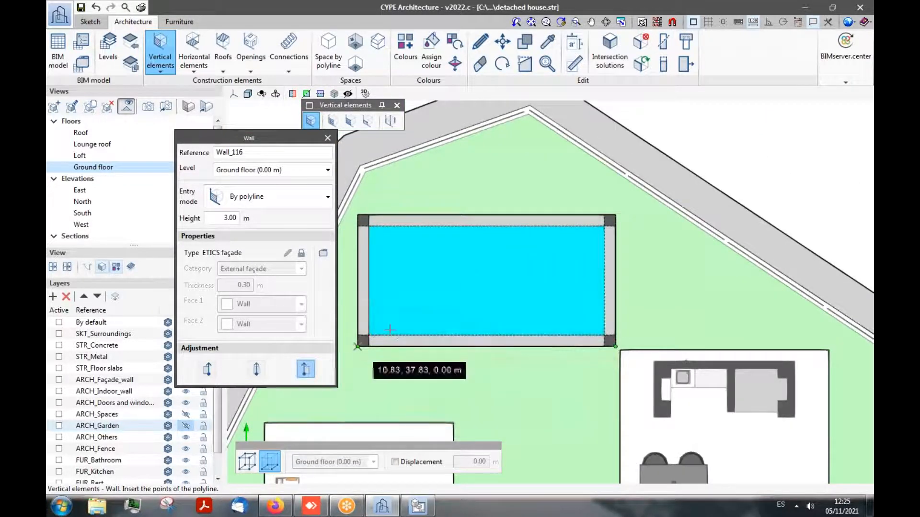
right_click(402, 299)
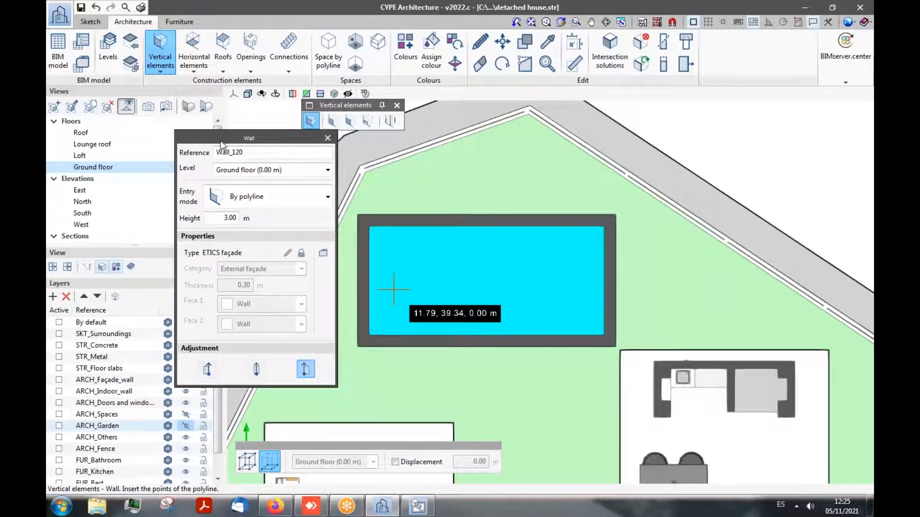
- Examine the new shed walls in the 3D view and end the Wall command
left_click_drag(209, 136, 344, 138)
scroll(130, 191, "down", 2)
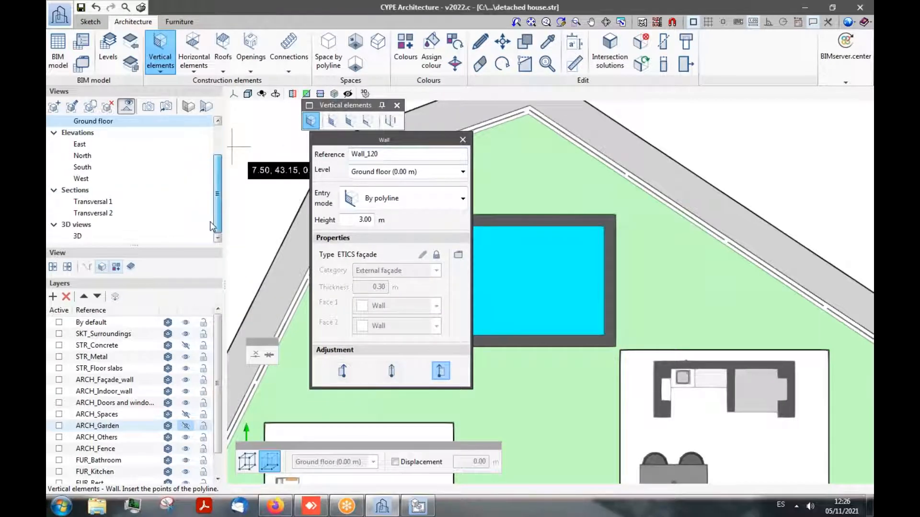
left_click(82, 236)
left_click_drag(364, 140, 149, 167)
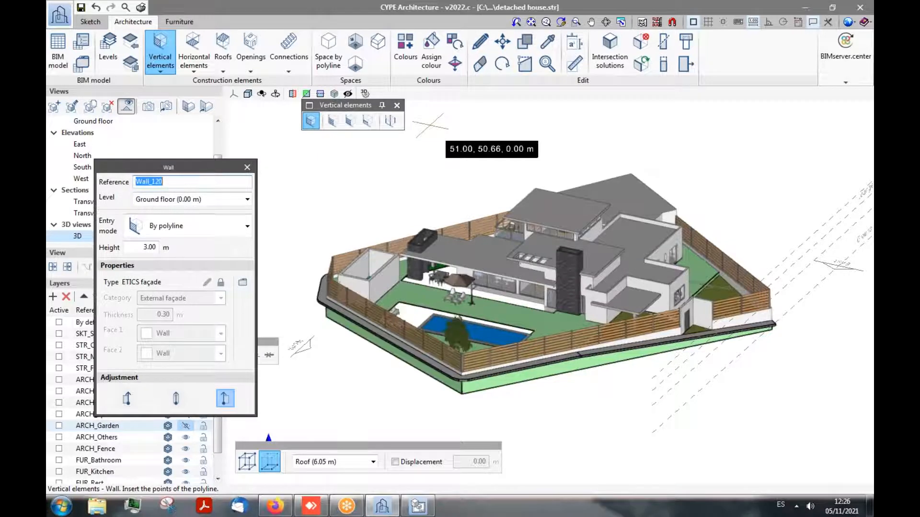
scroll(353, 266, "up", 3)
scroll(379, 306, "up", 4)
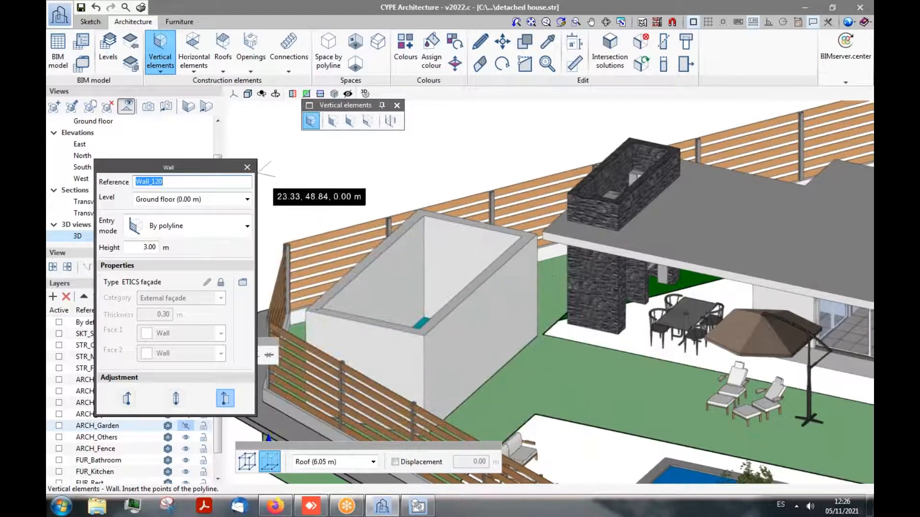
left_click(248, 168)
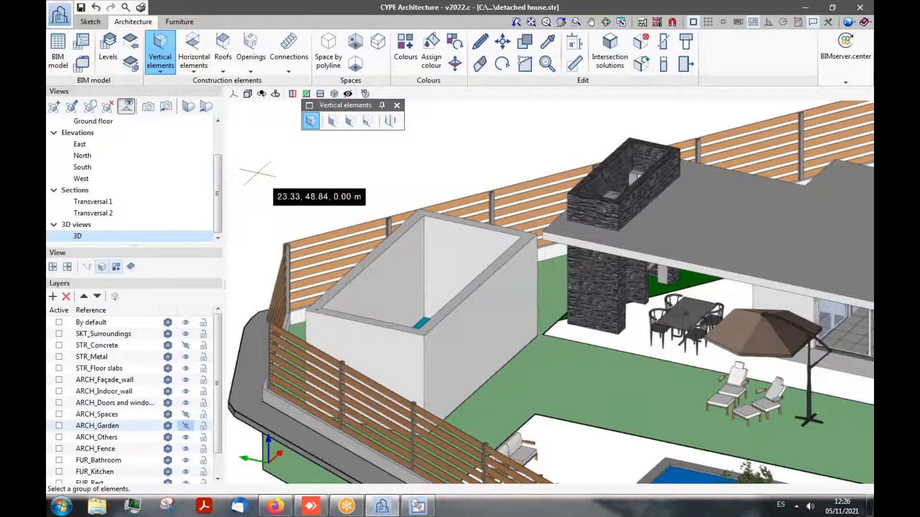
- Return to the Ground floor plan and start a new door opening
left_click_drag(217, 176, 216, 148)
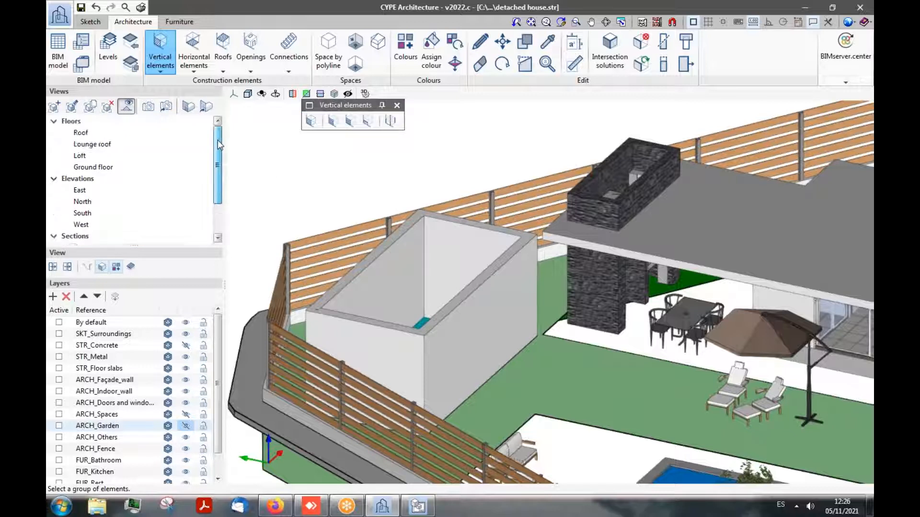
left_click(91, 168)
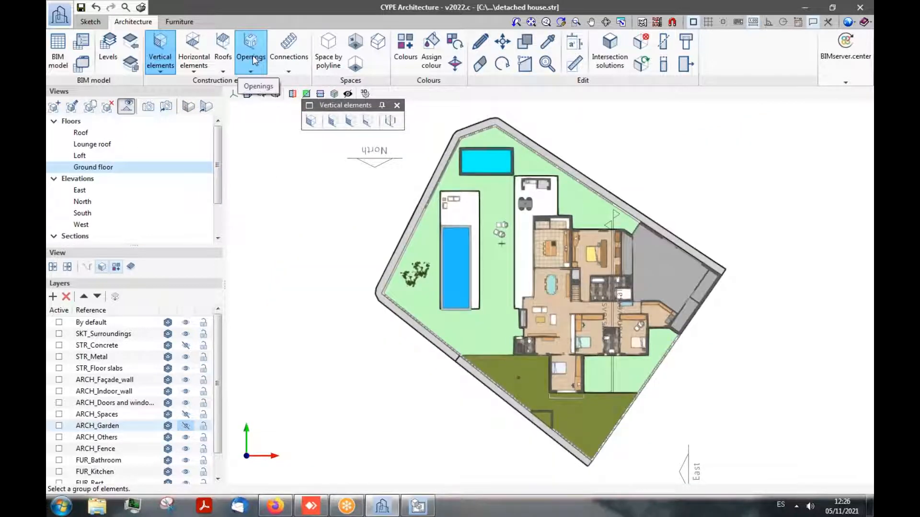
left_click(253, 59)
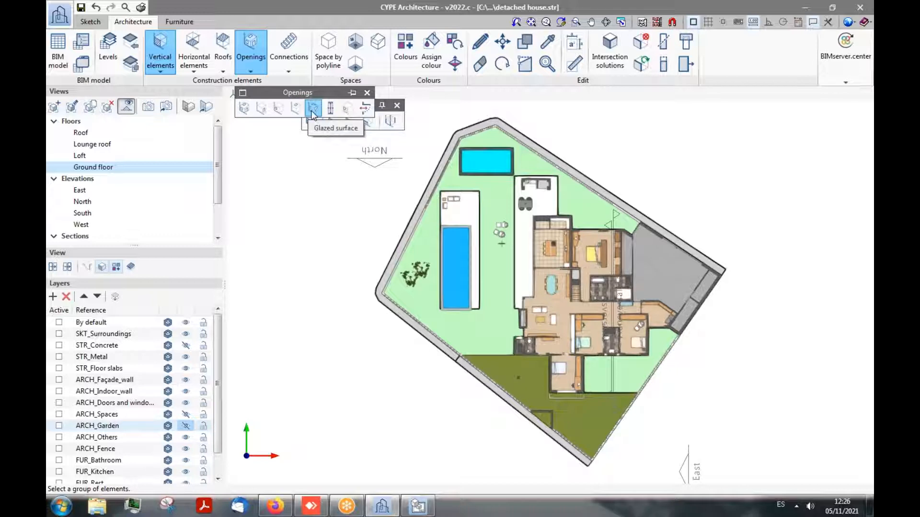
left_click(263, 111)
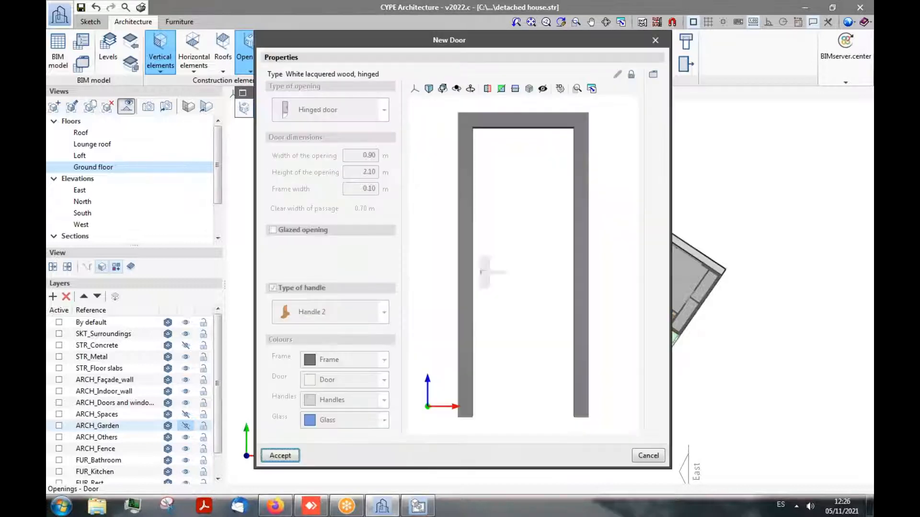
left_click_drag(382, 43, 234, 49)
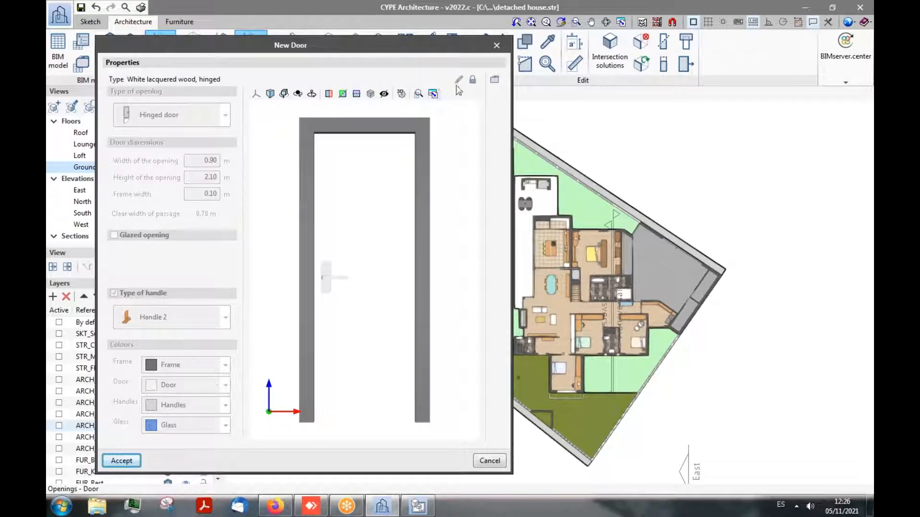
- Load the Bulletproof front door typology for the new door
left_click(494, 80)
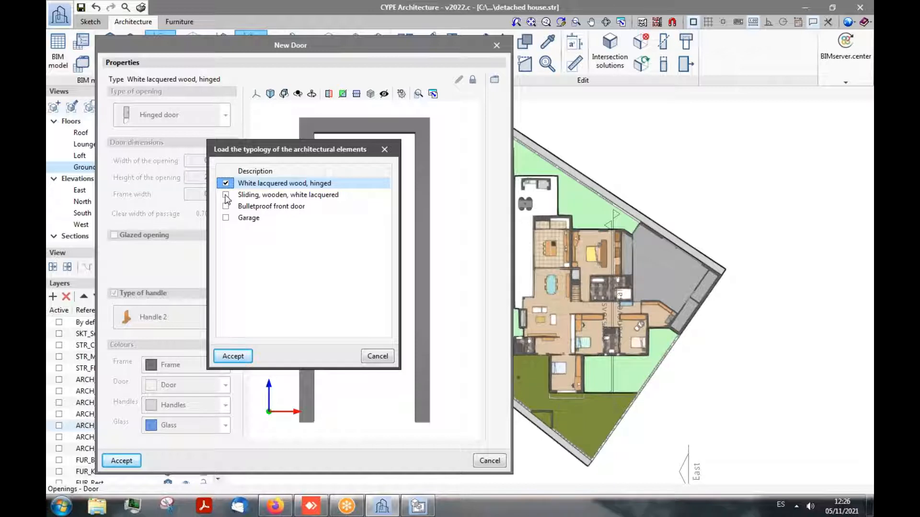
left_click(226, 194)
left_click(226, 206)
left_click(226, 218)
left_click(227, 205)
left_click(226, 194)
left_click(226, 183)
left_click(227, 206)
left_click(234, 356)
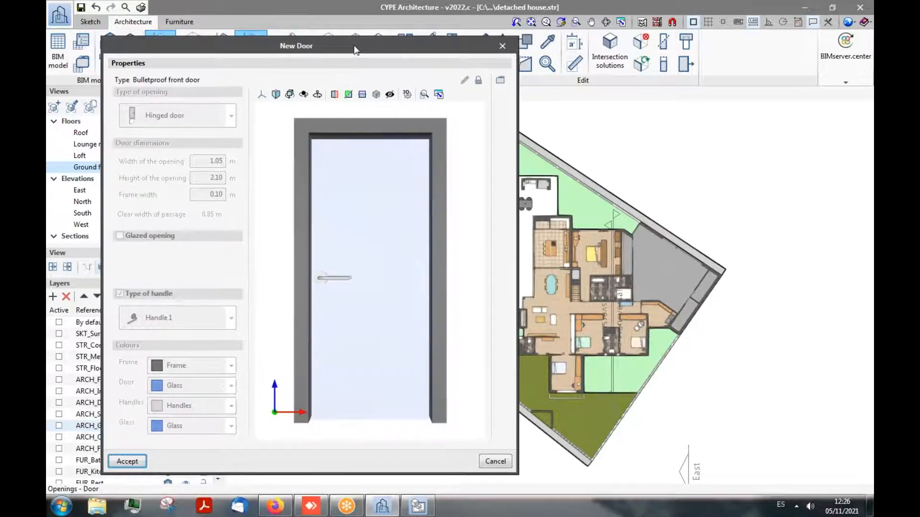
- Unlock the door's properties, look through the opening types, dimensions and glazed opening option, and lock them again
left_click(478, 80)
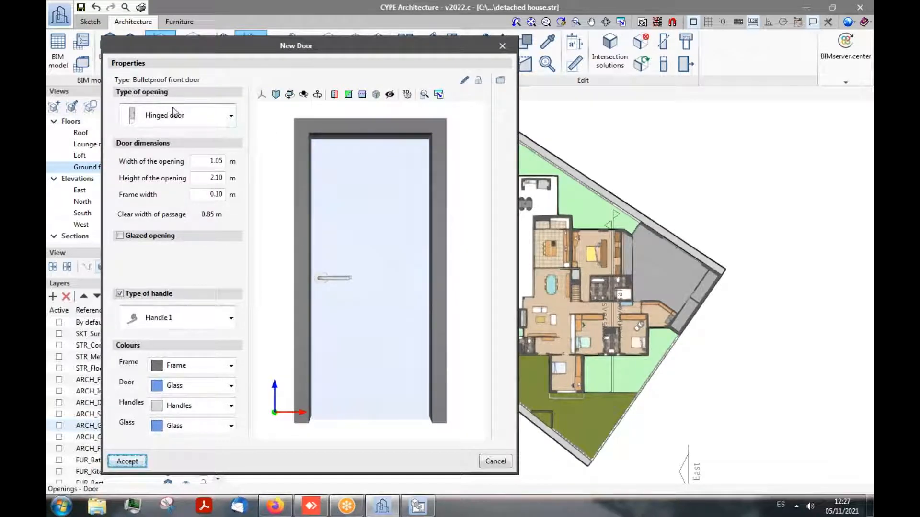
left_click(232, 116)
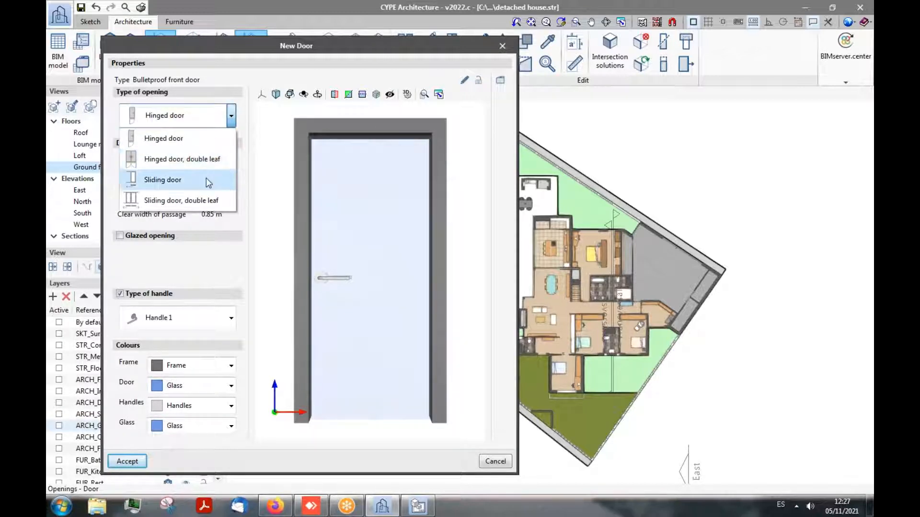
left_click(229, 120)
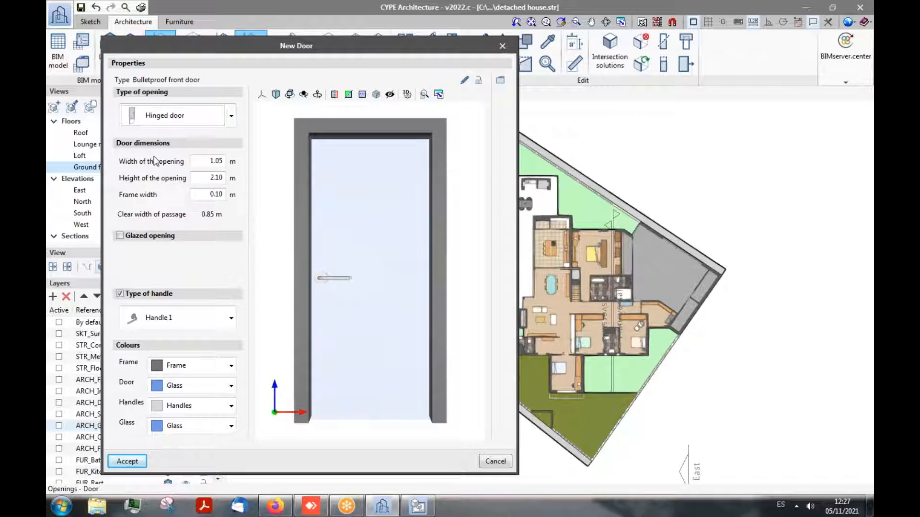
left_click(211, 161)
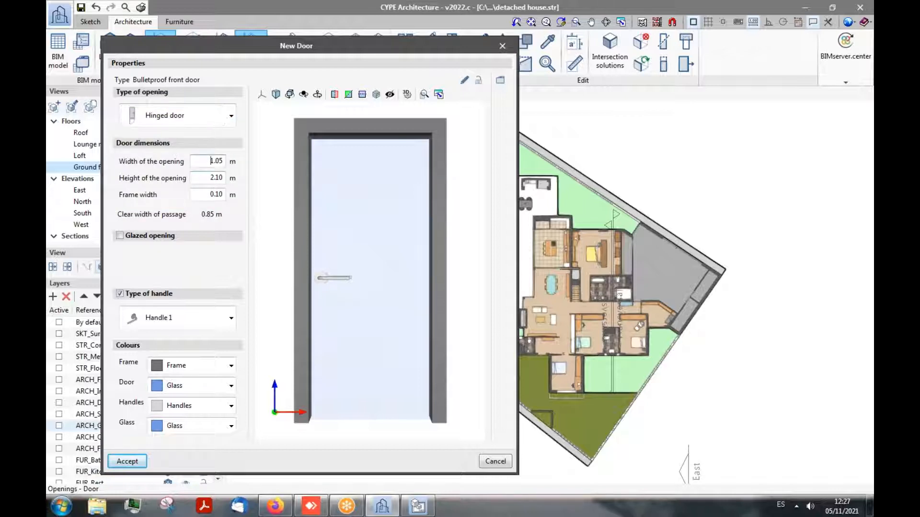
left_click(120, 237)
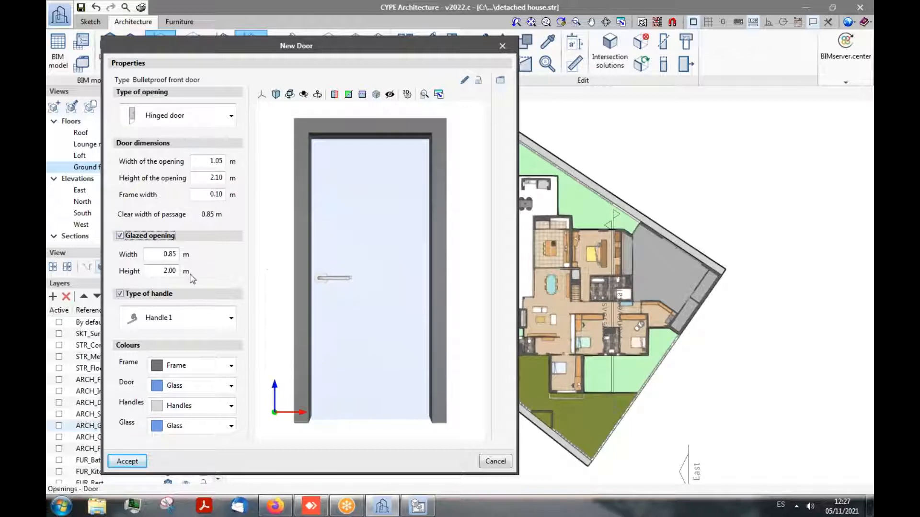
left_click(121, 236)
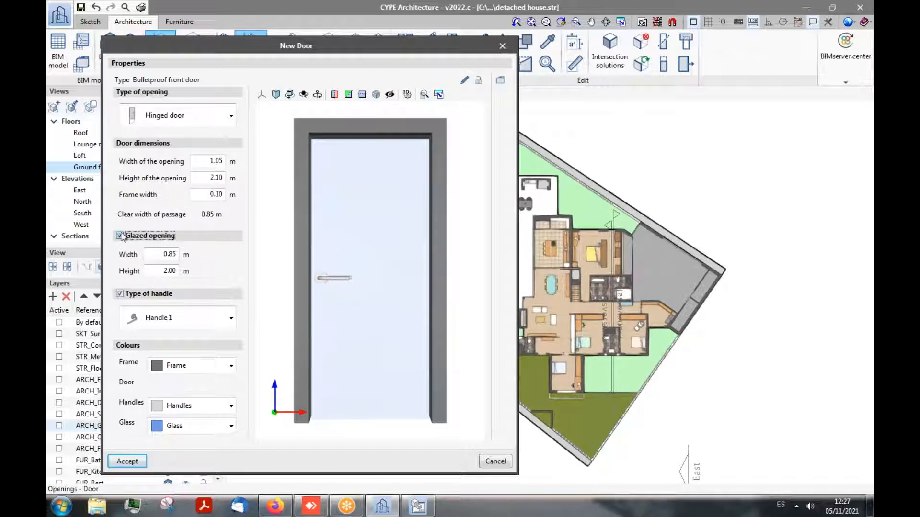
left_click(439, 220)
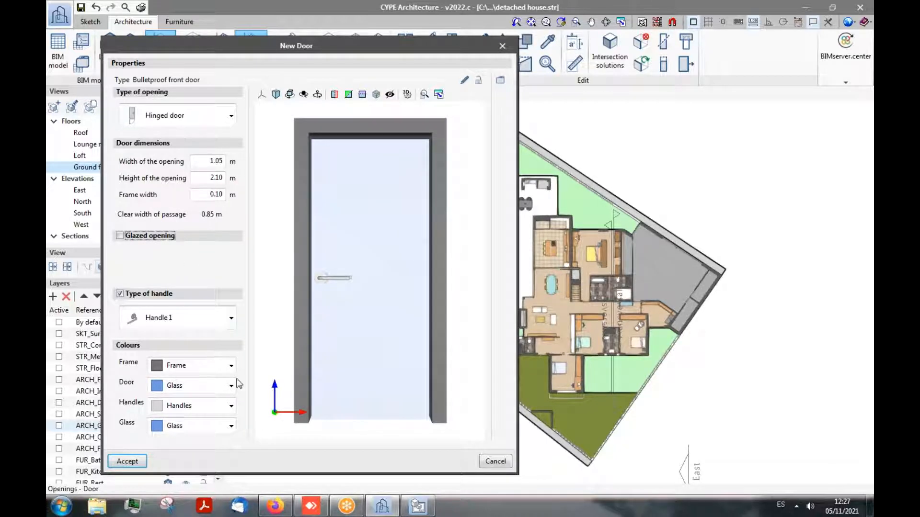
left_click(479, 80)
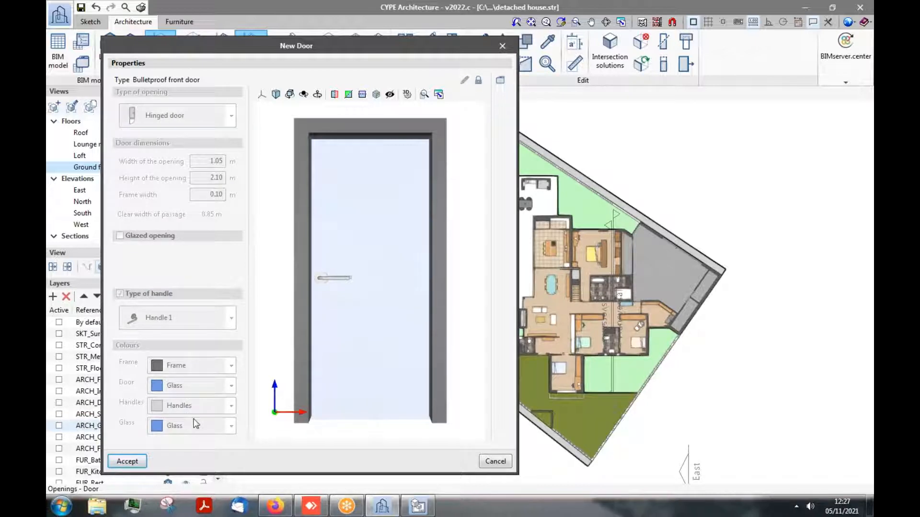
- Try to accept the new door's properties
left_click(127, 461)
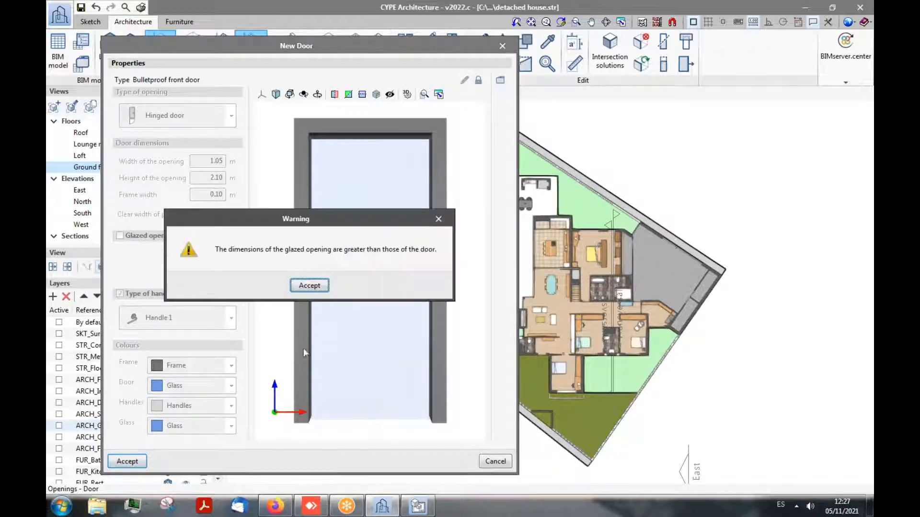
left_click(309, 286)
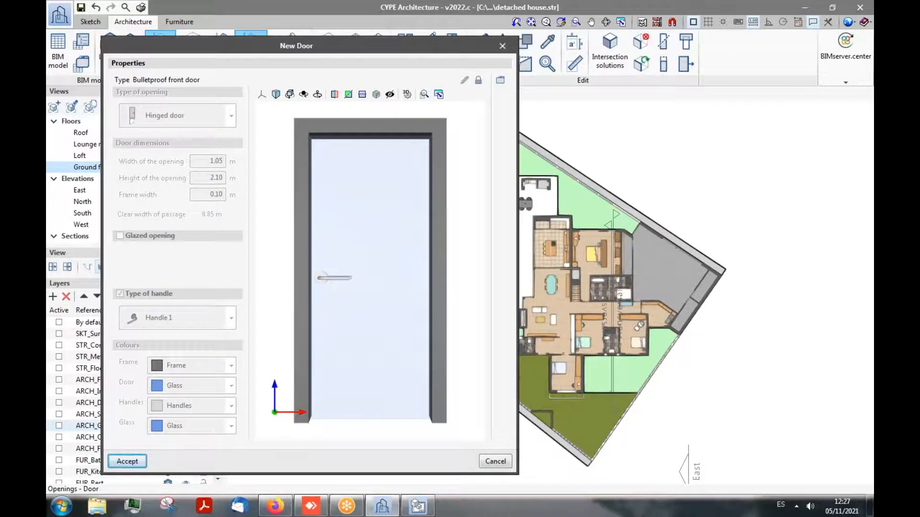
left_click(309, 286)
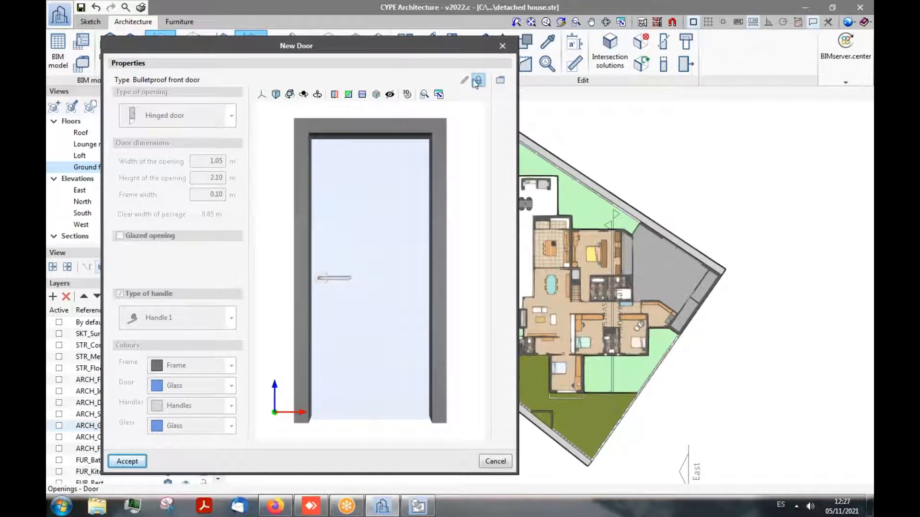
- Reload the Bulletproof front door typology for the new door and accept its properties
left_click(501, 80)
left_click(232, 195)
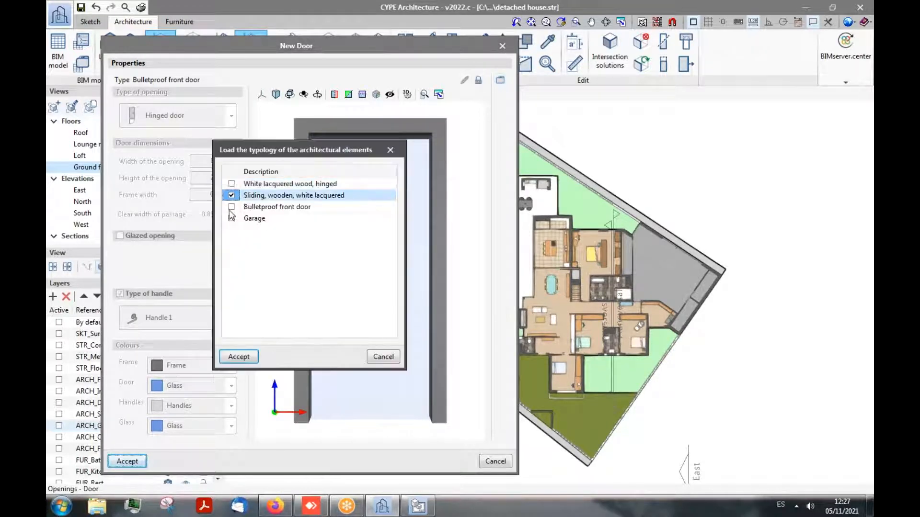
left_click(232, 206)
left_click(239, 356)
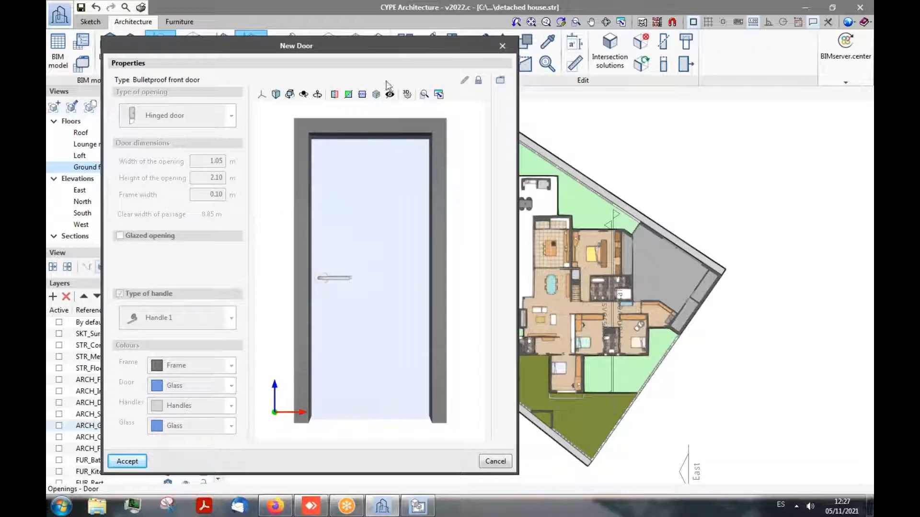
left_click(131, 464)
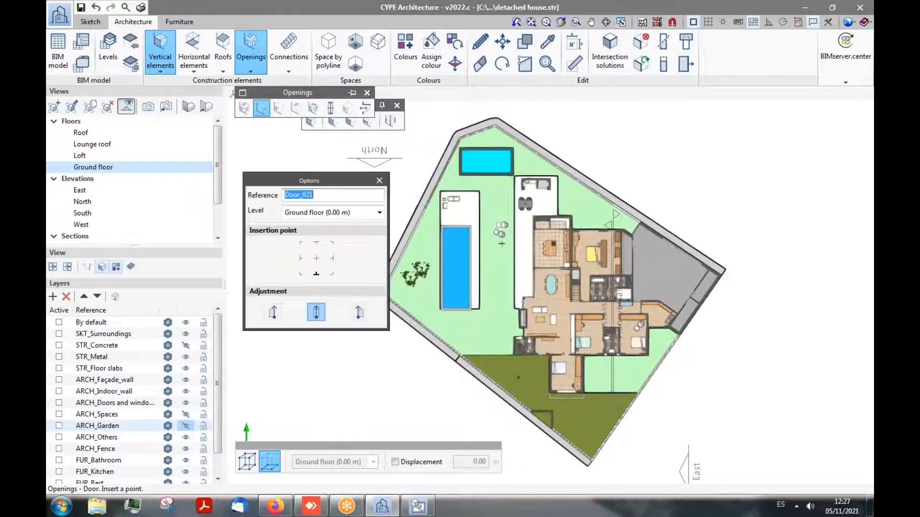
- Position the new door on the shed's front wall, at a distance of 1.5 m from the wall's nearer corner
scroll(496, 142, "up", 5)
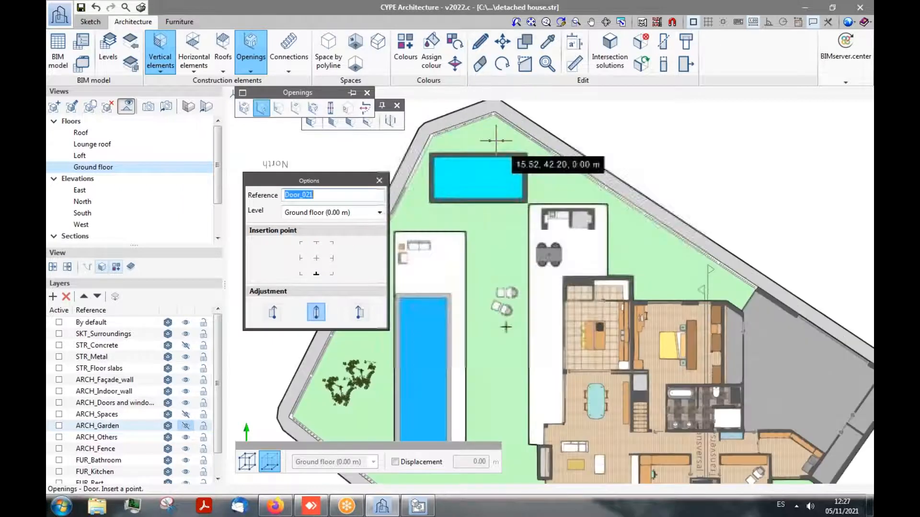
scroll(436, 246, "down", 2)
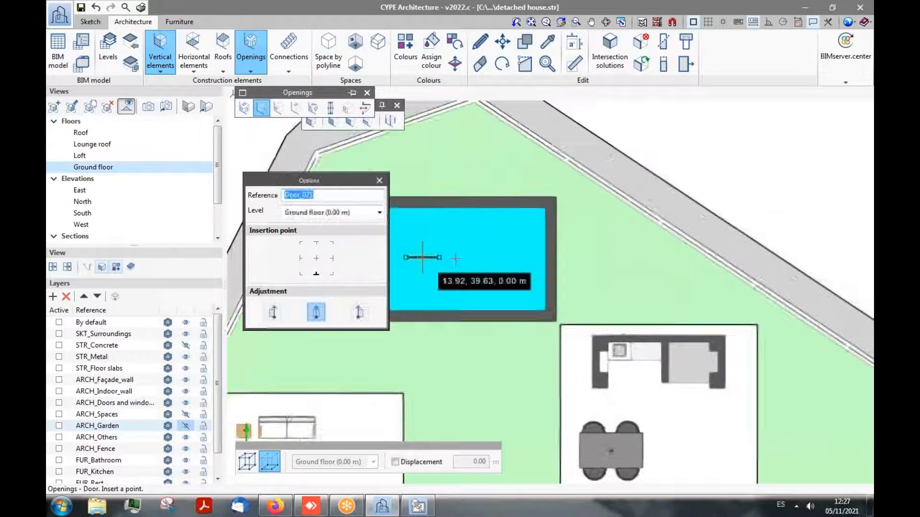
scroll(437, 283, "up", 3)
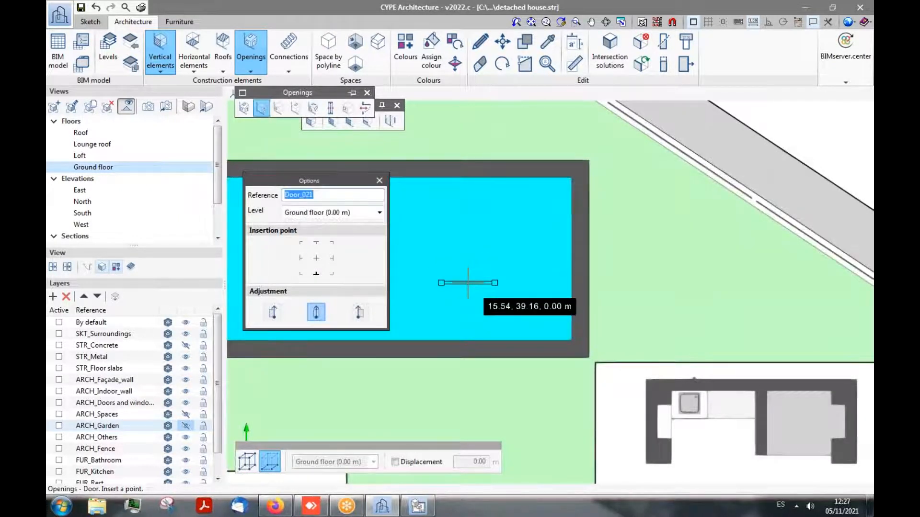
left_click_drag(342, 181, 333, 190)
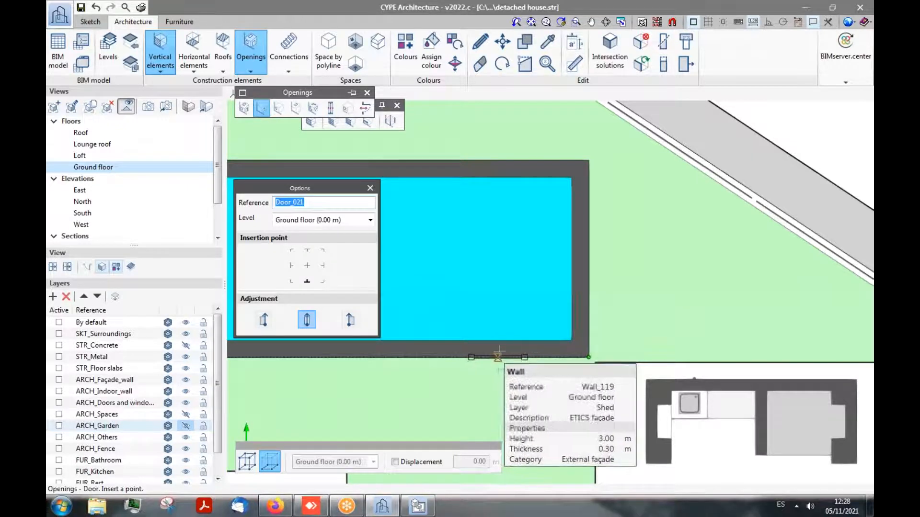
scroll(494, 356, "up", 2)
scroll(493, 357, "down", 2)
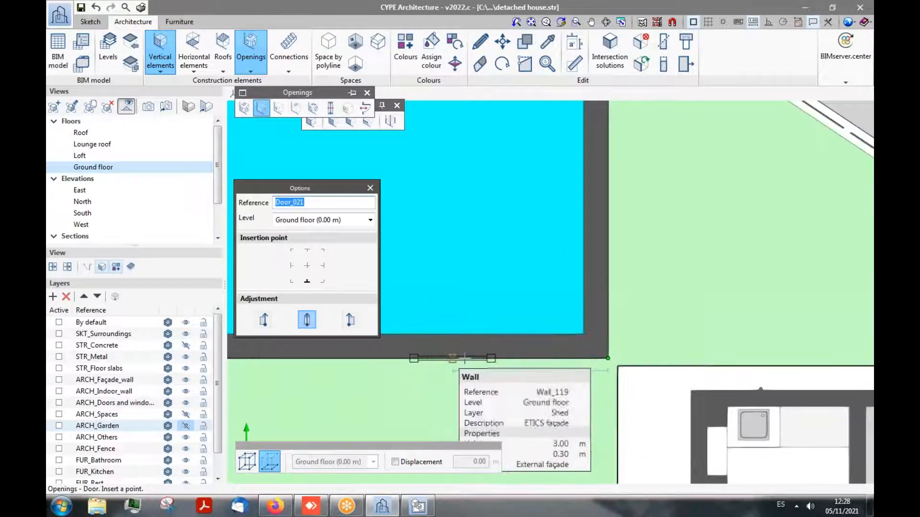
left_click(516, 363)
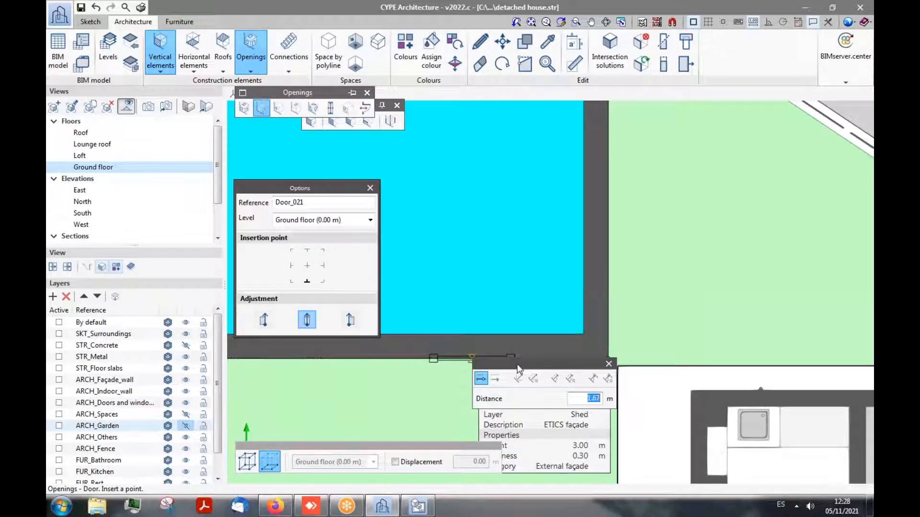
type("1.5")
key("Return")
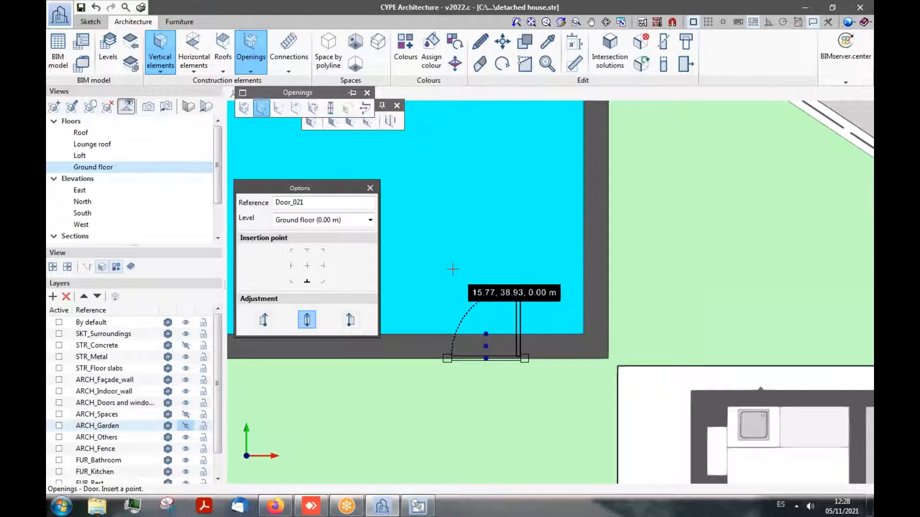
- Switch the door's adjustment to one side of its insertion line and place it flush with the front wall's inner face
scroll(513, 360, "up", 3)
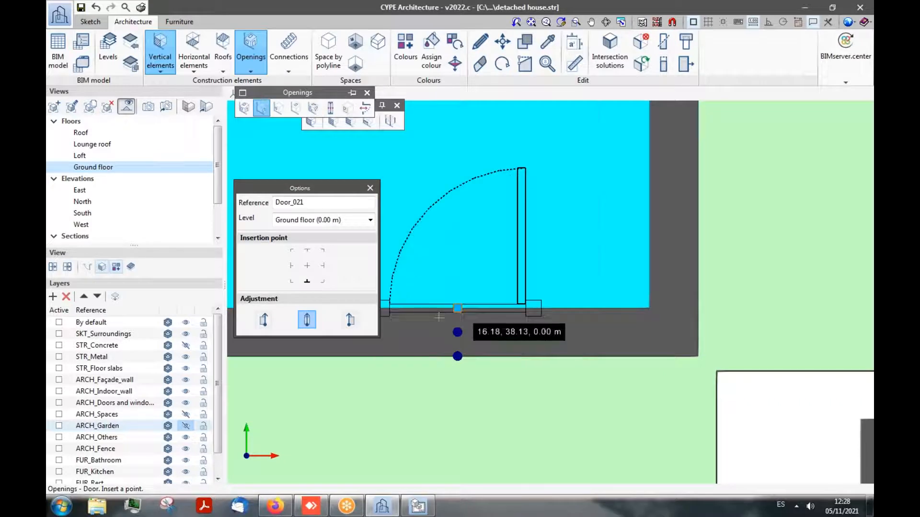
left_click(264, 320)
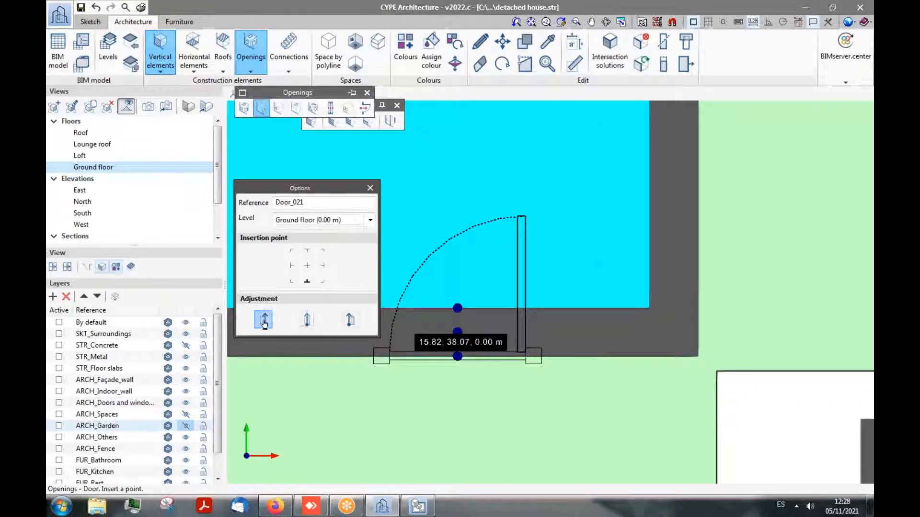
left_click(458, 308)
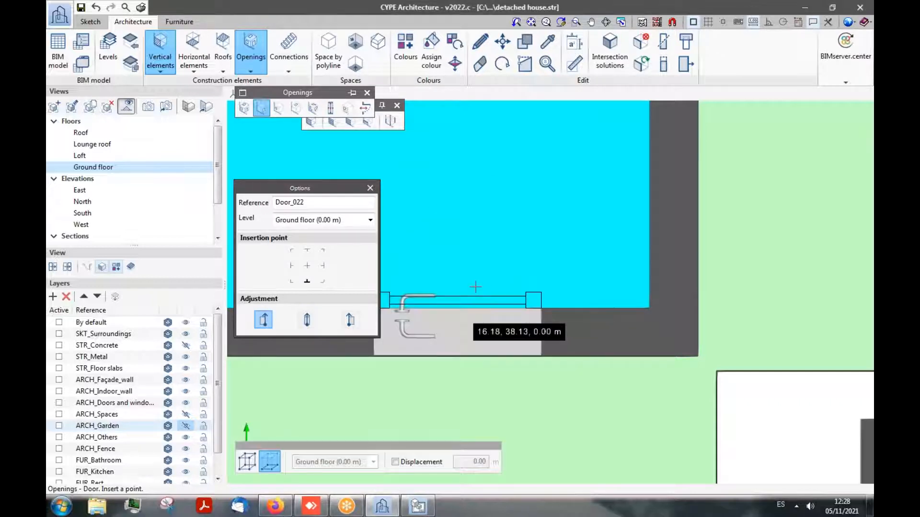
- Open the 3D view and examine the new door in the shed's front wall from the garden side
scroll(480, 253, "down", 2)
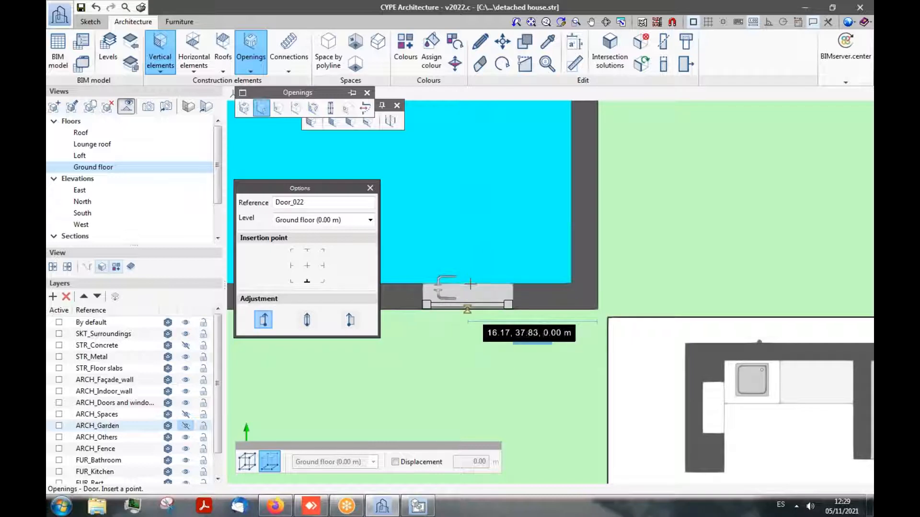
scroll(493, 374, "down", 3)
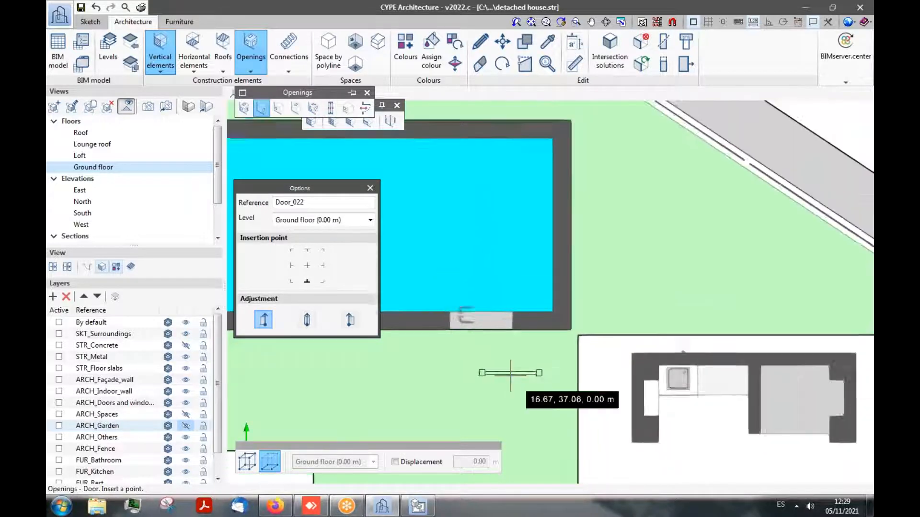
scroll(474, 312, "up", 1)
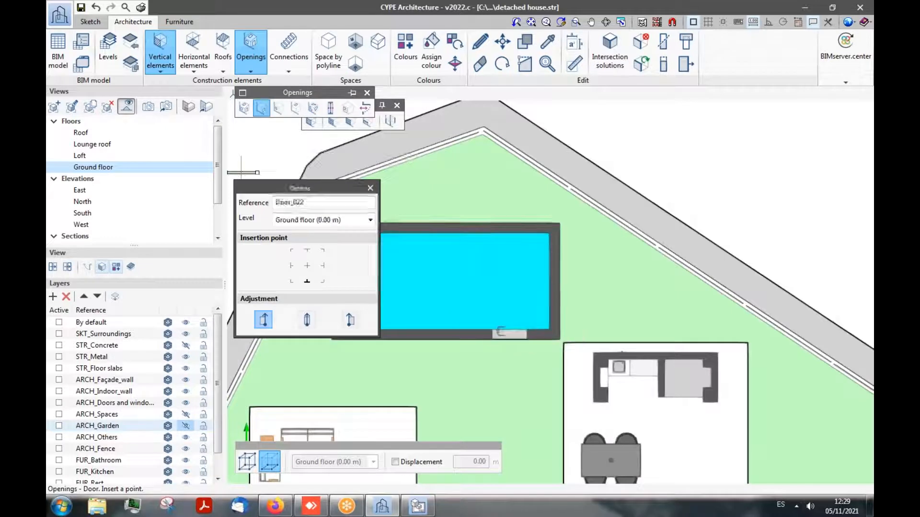
scroll(163, 230, "down", 2)
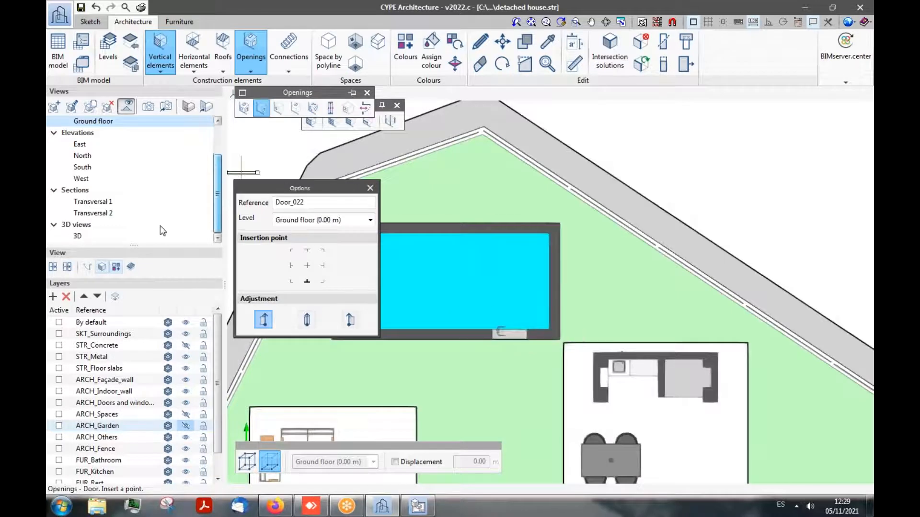
left_click(77, 236)
middle_click_drag(434, 245, 327, 203, "shift")
left_click_drag(321, 189, 270, 191)
scroll(402, 273, "up", 8)
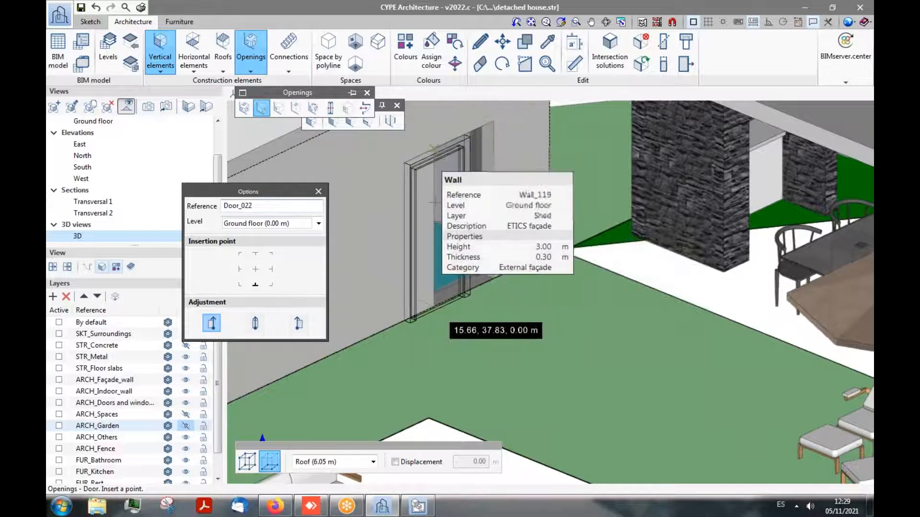
scroll(415, 313, "down", 6)
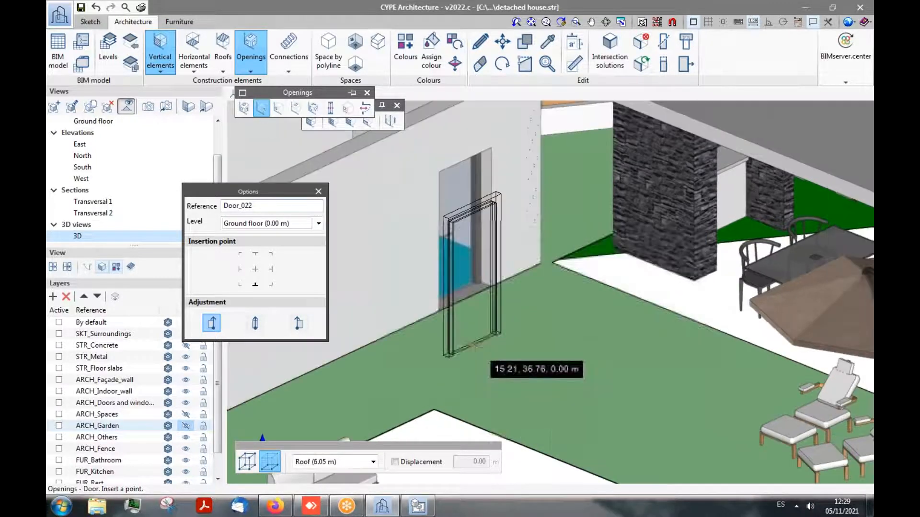
scroll(416, 314, "down", 5)
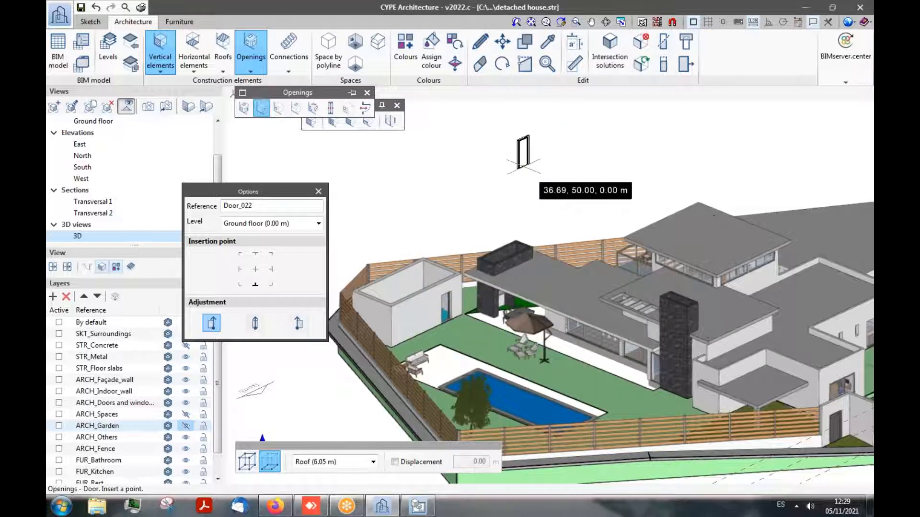
scroll(429, 318, "up", 5)
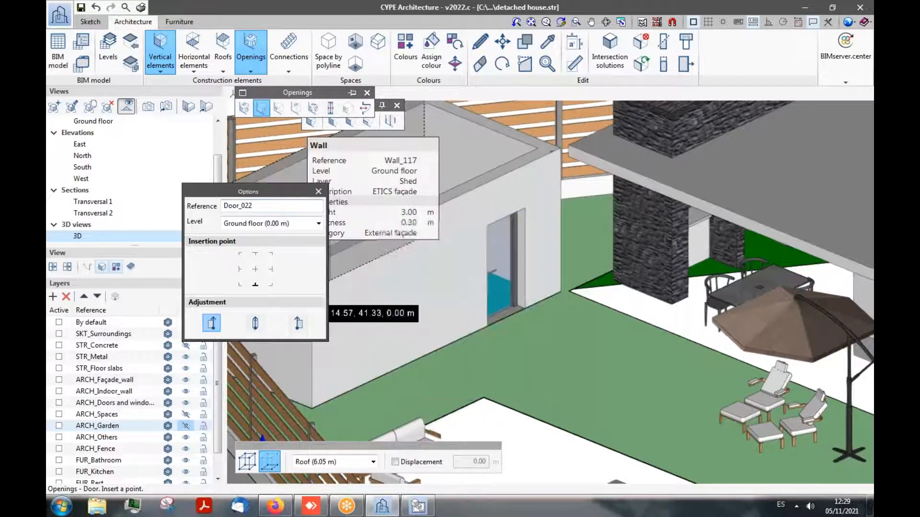
- Start a new window, load the Fixed, 1 leaf, lounge typology and accept its properties
left_click(280, 109)
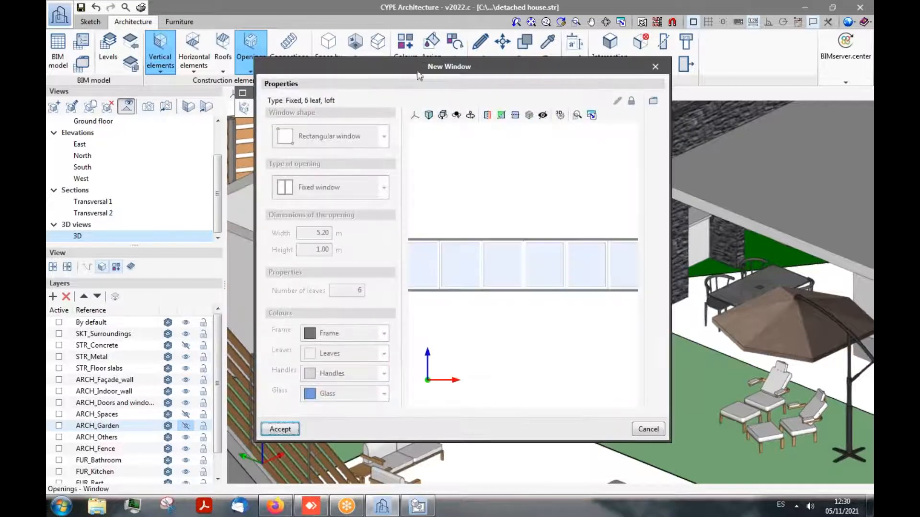
left_click_drag(467, 66, 330, 101)
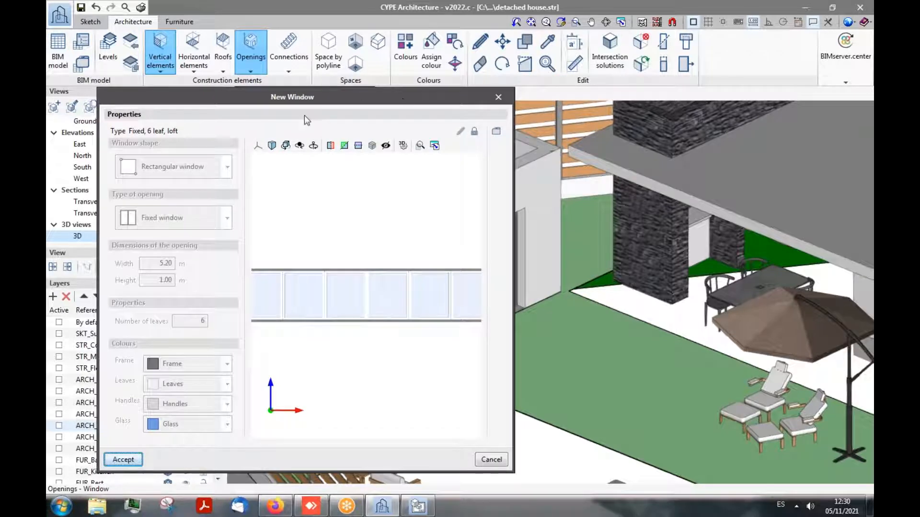
left_click(496, 131)
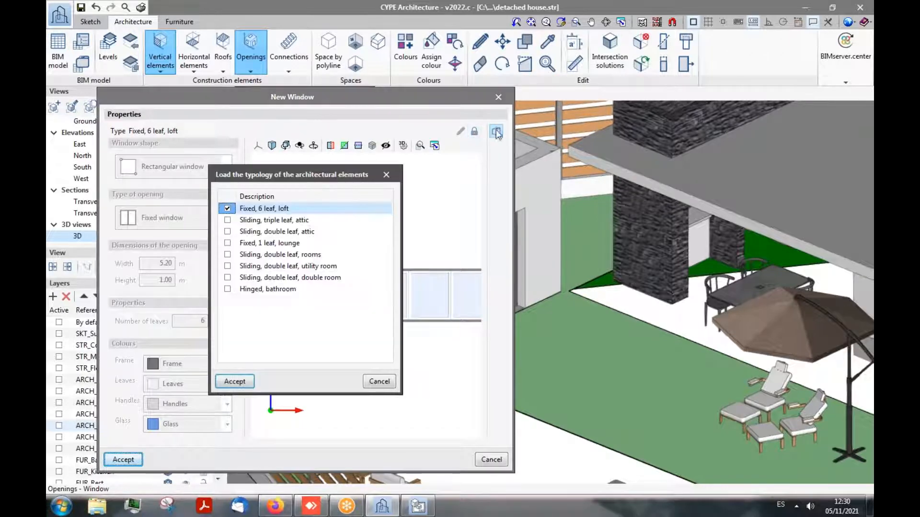
left_click(227, 244)
left_click(235, 381)
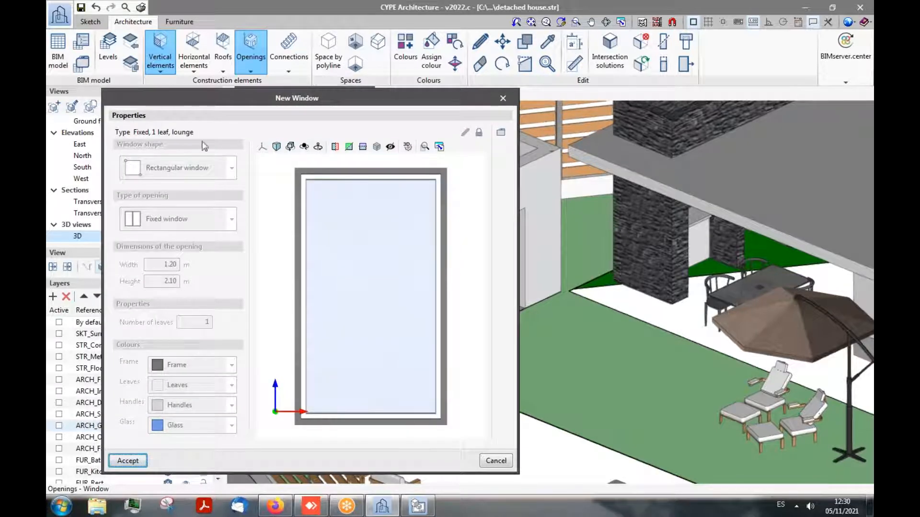
left_click(125, 461)
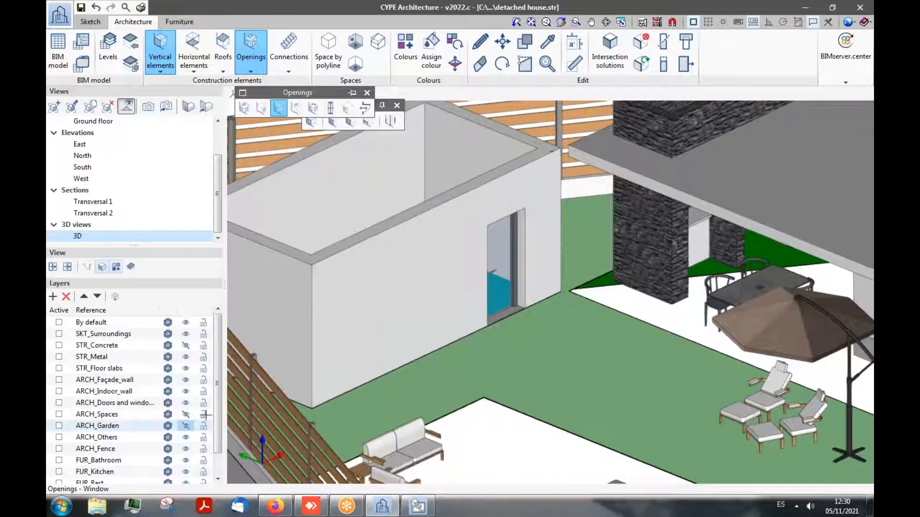
- Enable a height above ground of 1.50 m and position the window on the shed's front wall beside the door
left_click_drag(325, 225, 136, 209)
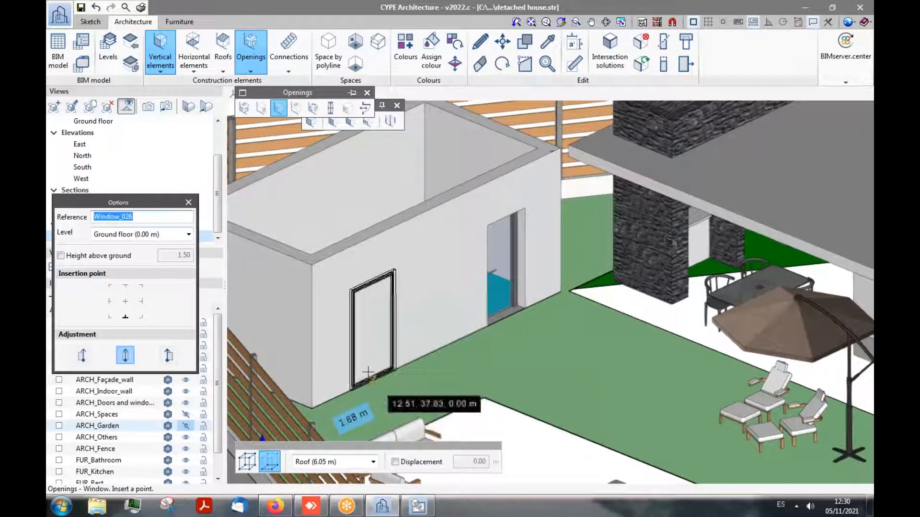
scroll(395, 356, "down", 1)
scroll(396, 356, "down", 2)
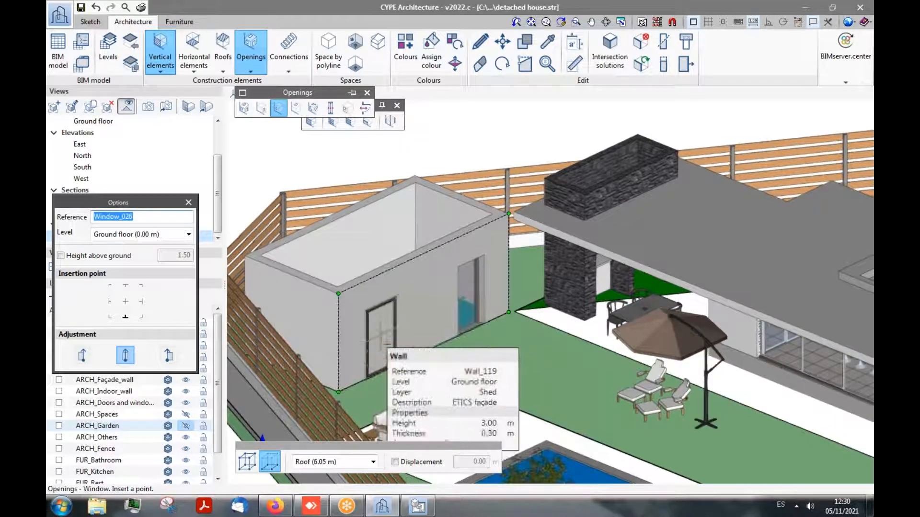
scroll(385, 338, "up", 3)
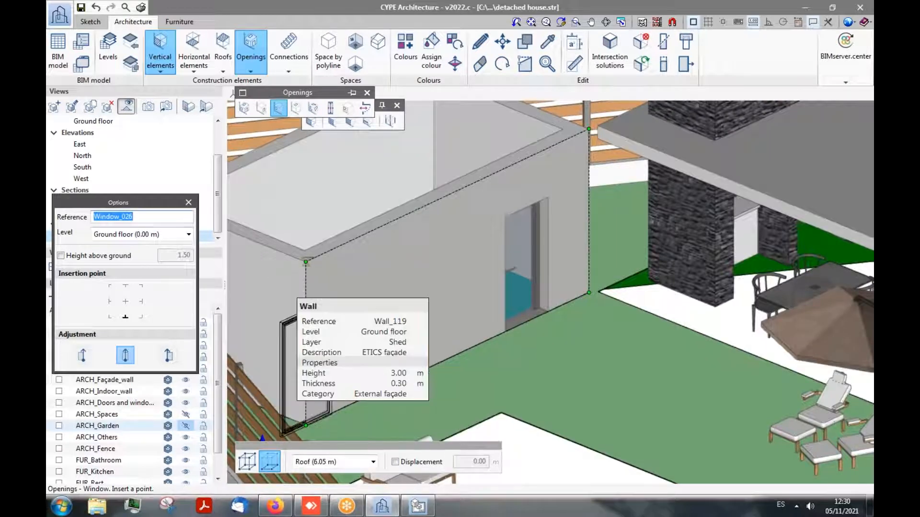
left_click(88, 257)
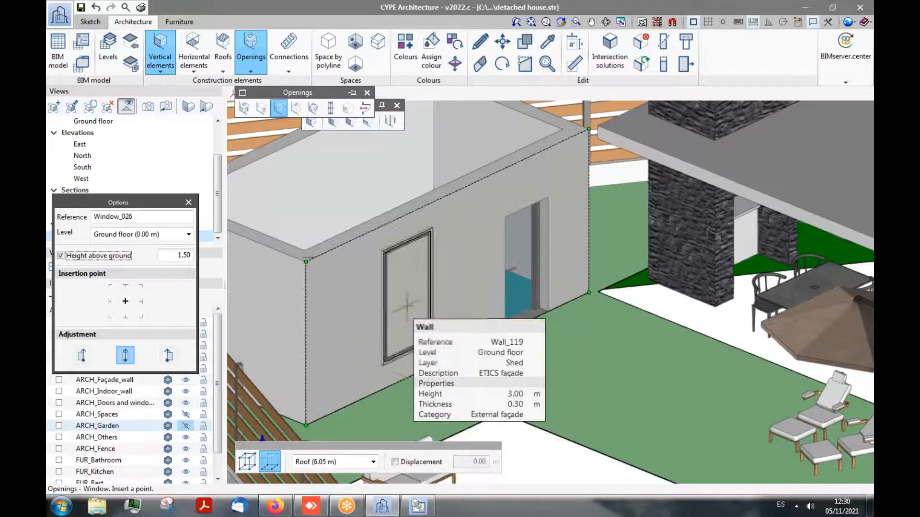
left_click(406, 307)
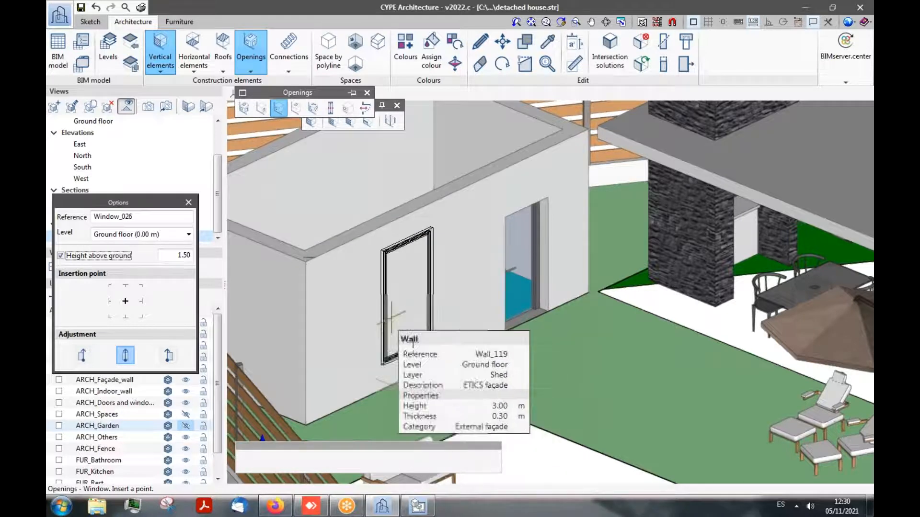
- Switch the window's adjustment to one side of its insertion line and place it at the front wall's outer face
scroll(408, 327, "up", 3)
scroll(396, 341, "up", 4)
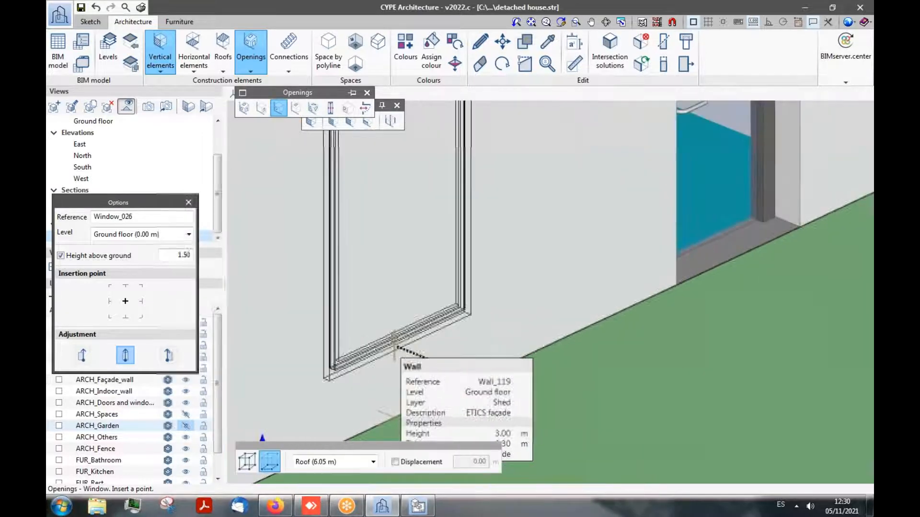
scroll(302, 298, "down", 6)
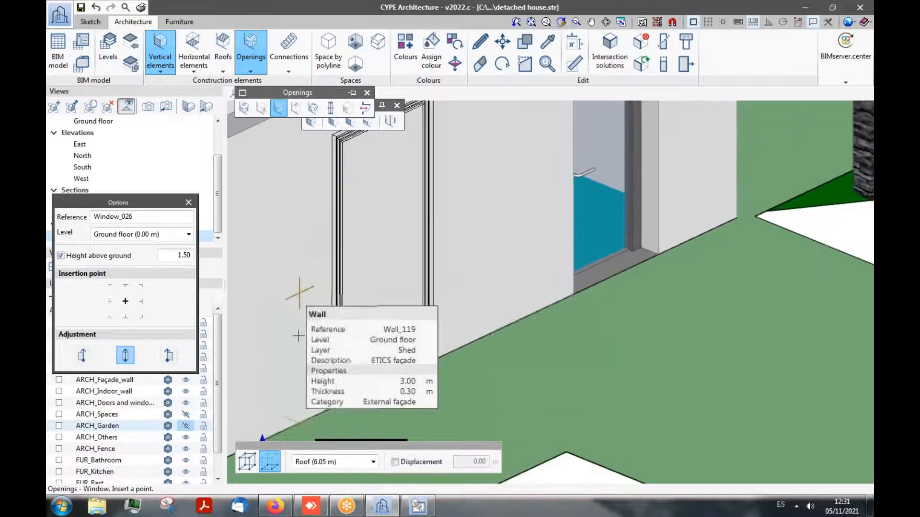
scroll(376, 263, "down", 2)
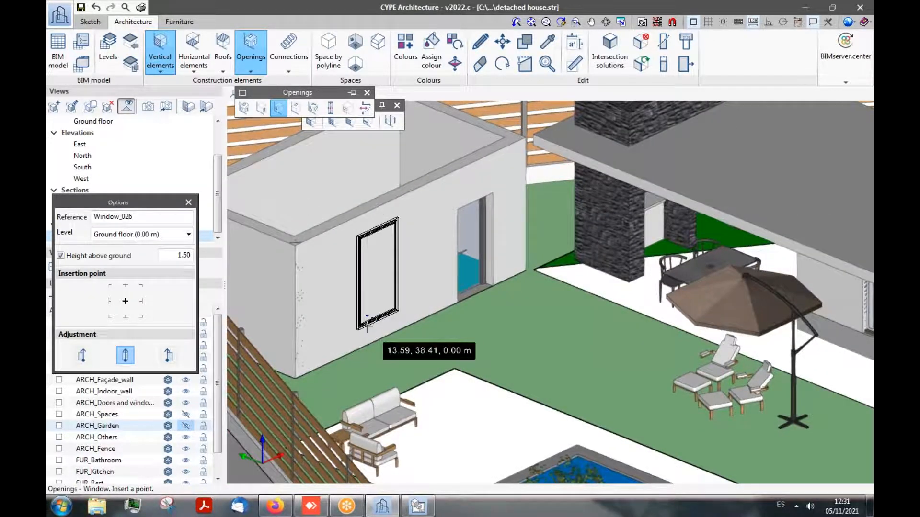
scroll(366, 304, "up", 5)
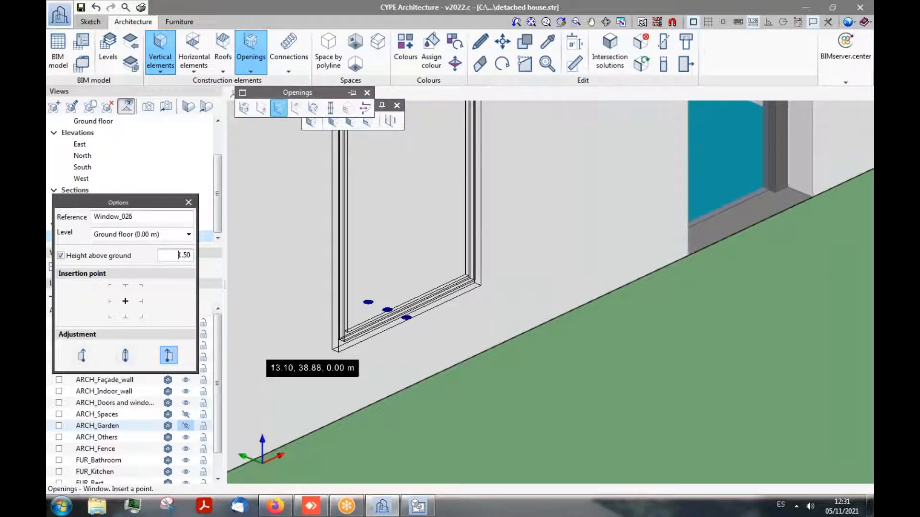
left_click(407, 319)
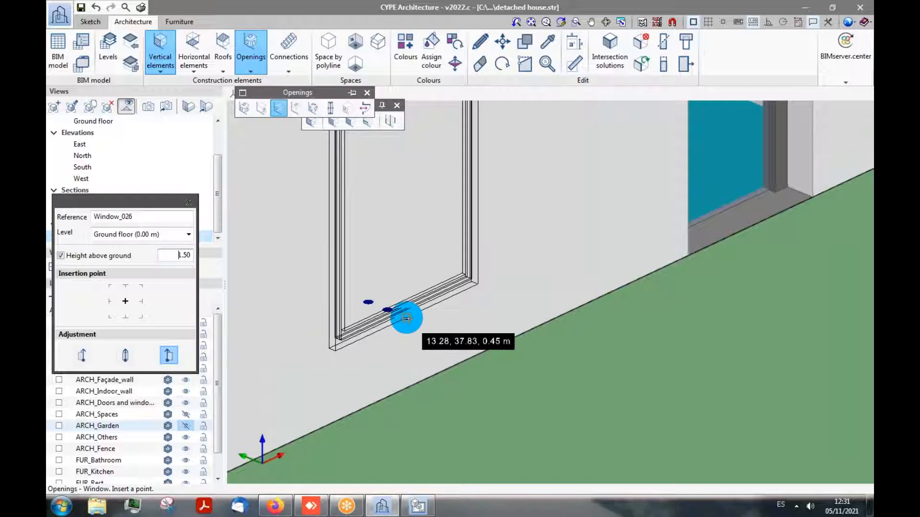
scroll(310, 401, "down", 3)
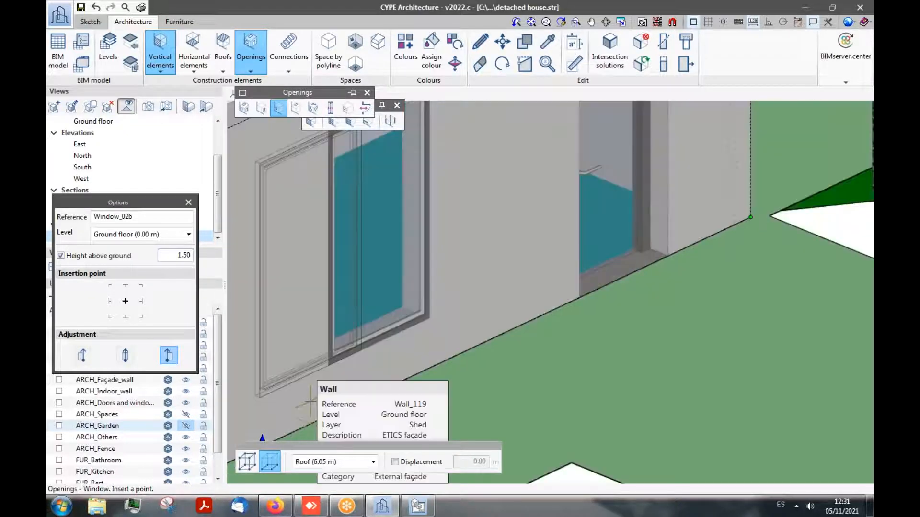
scroll(483, 382, "down", 4)
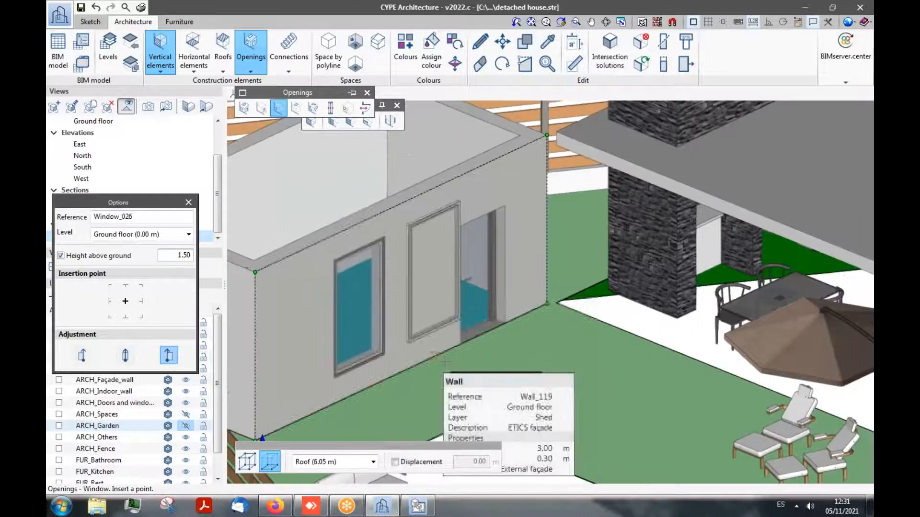
- Insert the window in the shed's front wall beside the door, at a height above ground of 1.50 m
left_click(400, 331)
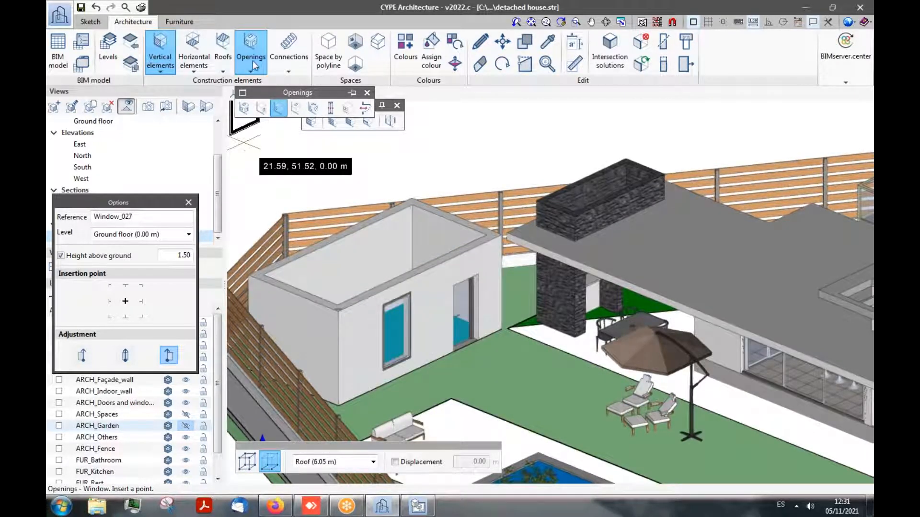
- Start a new floor slab for the shed and set its entry mode to By points
left_click(195, 66)
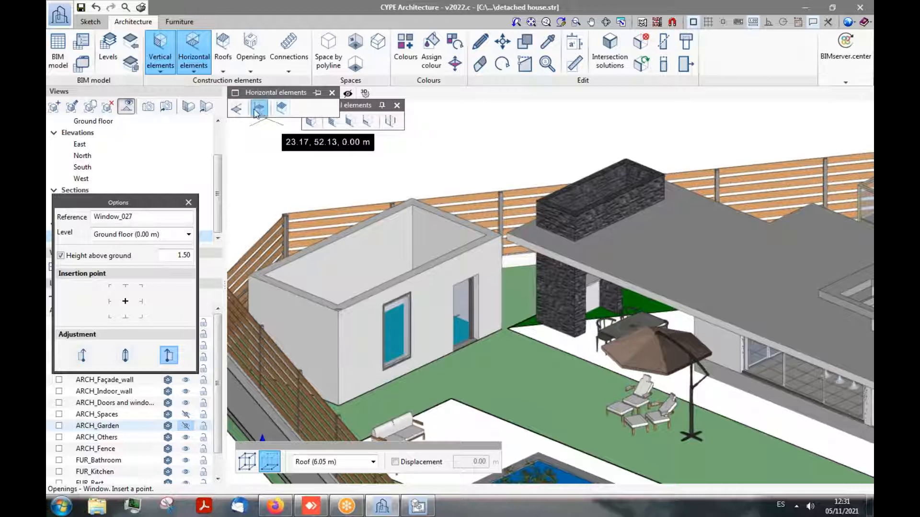
left_click(237, 109)
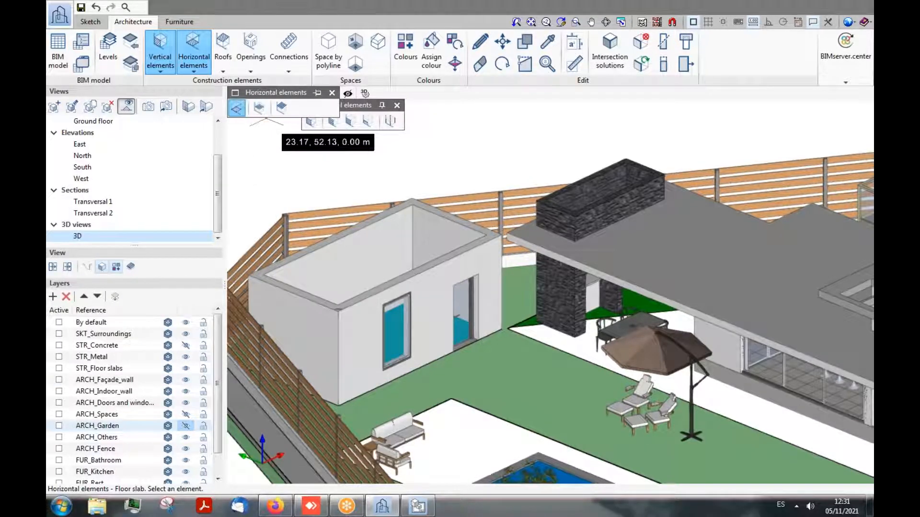
left_click_drag(211, 181, 196, 143)
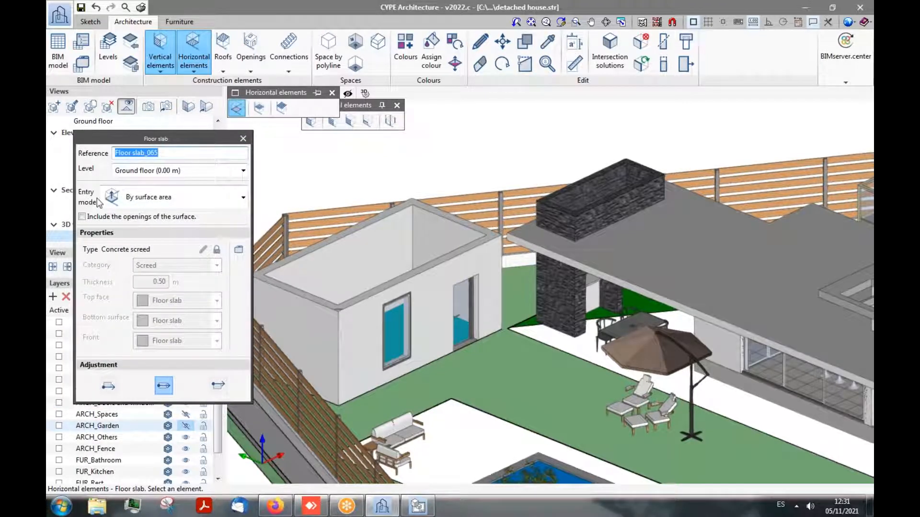
left_click(244, 199)
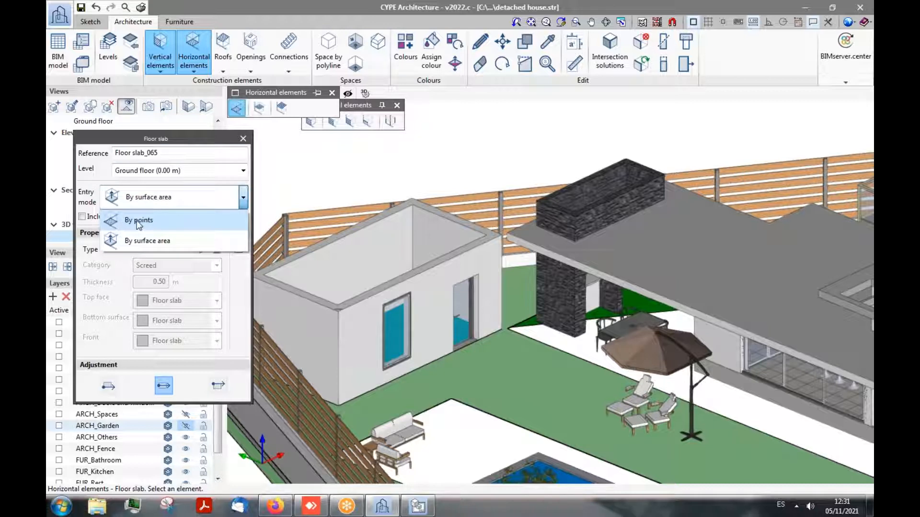
left_click(139, 223)
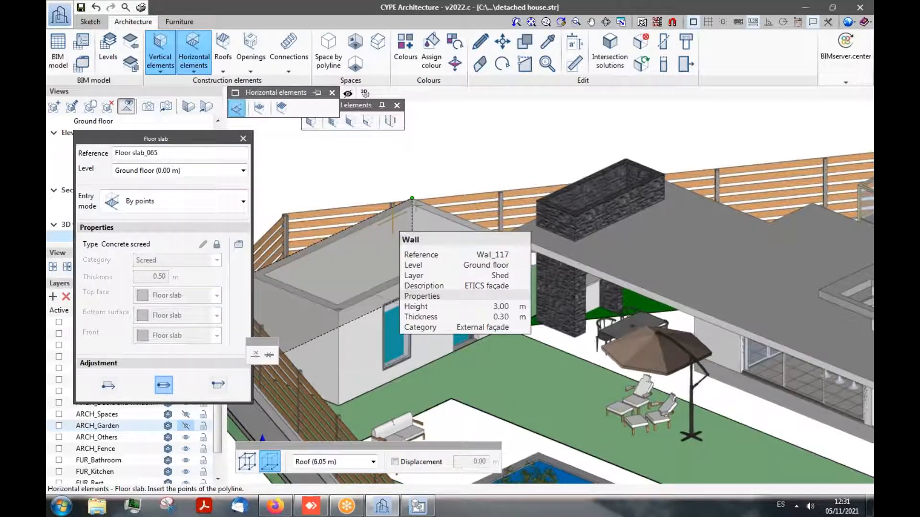
- Try to start the floor slab from the shed's upper wall corner on the Roof level, switching point entry to 3D
scroll(441, 249, "down", 1)
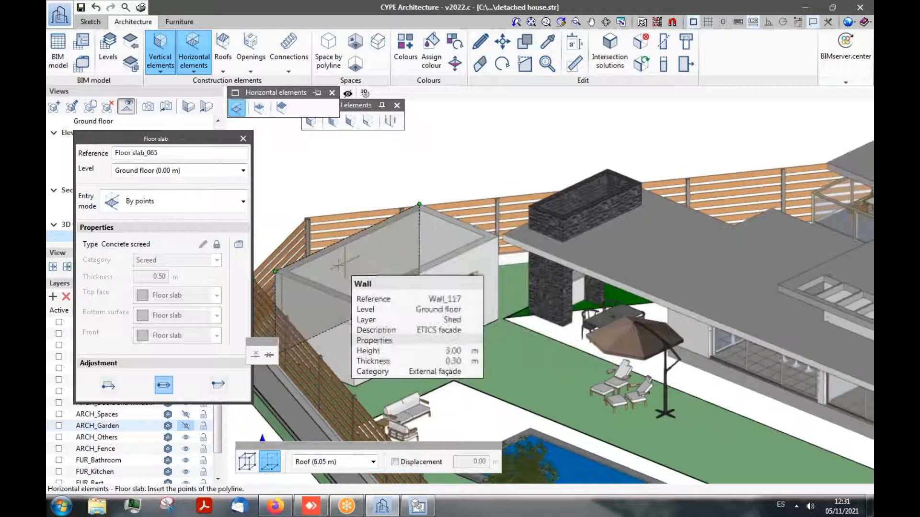
scroll(309, 263, "up", 2)
left_click(263, 272)
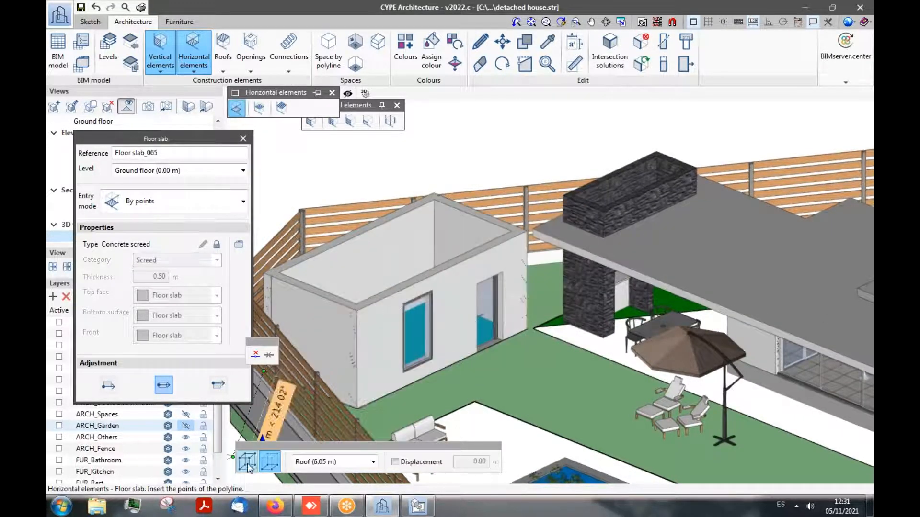
left_click(248, 462)
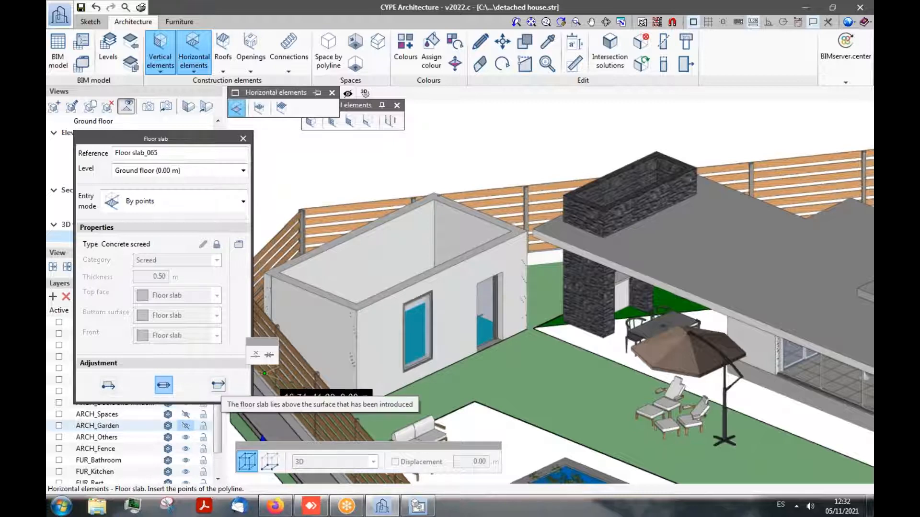
- Try to outline a concrete screed floor slab through the shed's upper wall corners, changing its vertical adjustment relative to the introduced surface
left_click(218, 384)
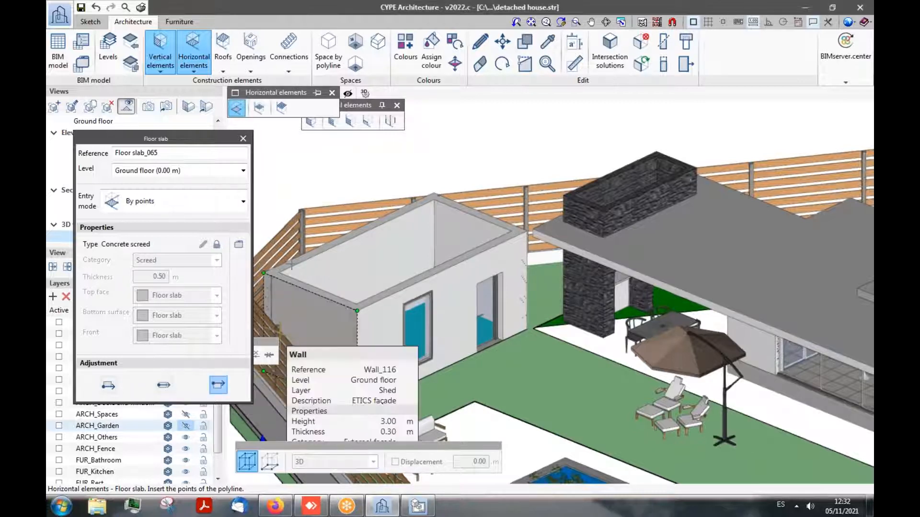
left_click(263, 272)
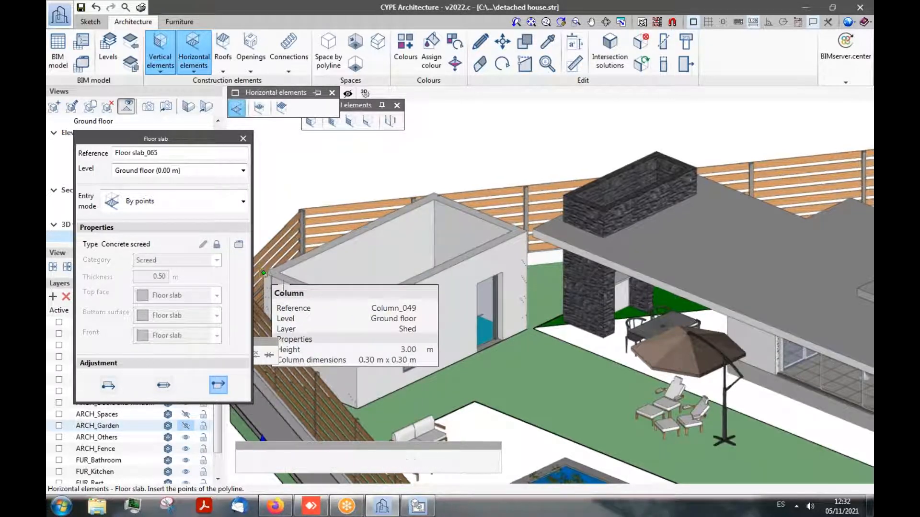
left_click(359, 310)
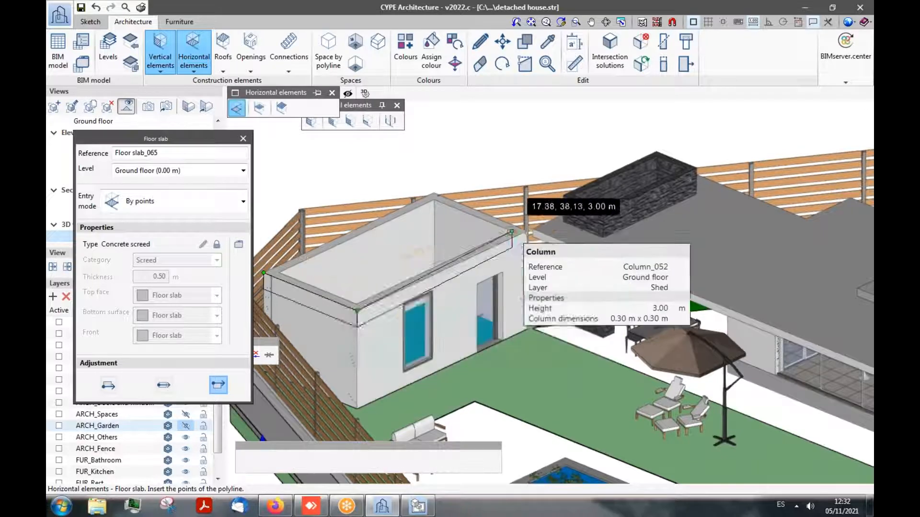
left_click(527, 232)
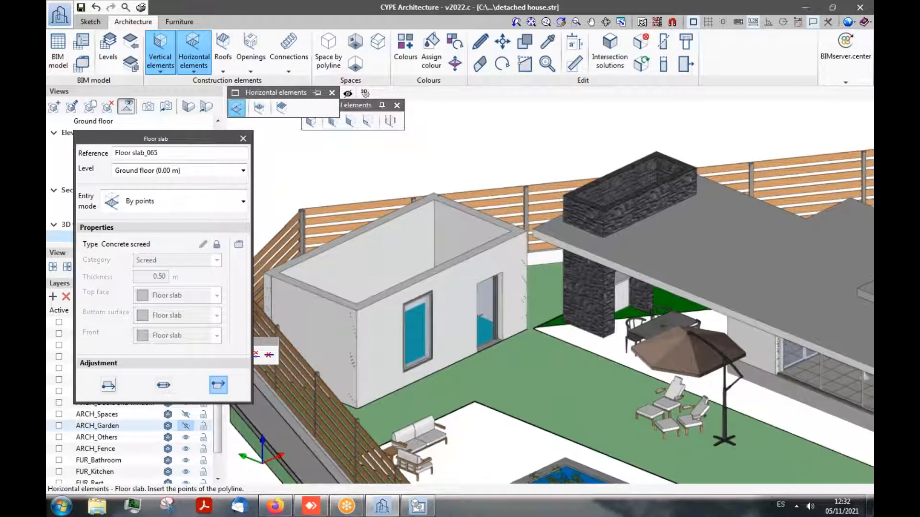
left_click(109, 384)
left_click(433, 193)
left_click(264, 273)
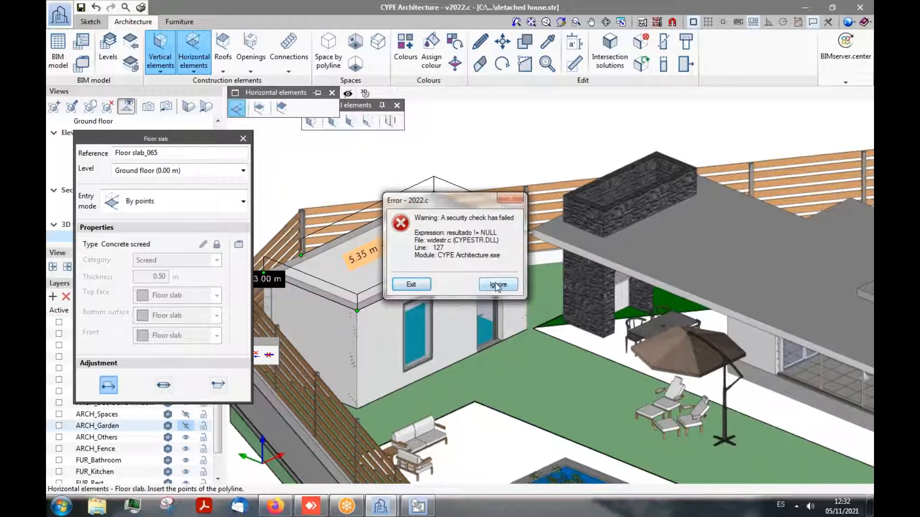
- Ignore the security check error and close the crashed program
left_click(494, 285)
left_click(514, 377)
left_click(569, 290)
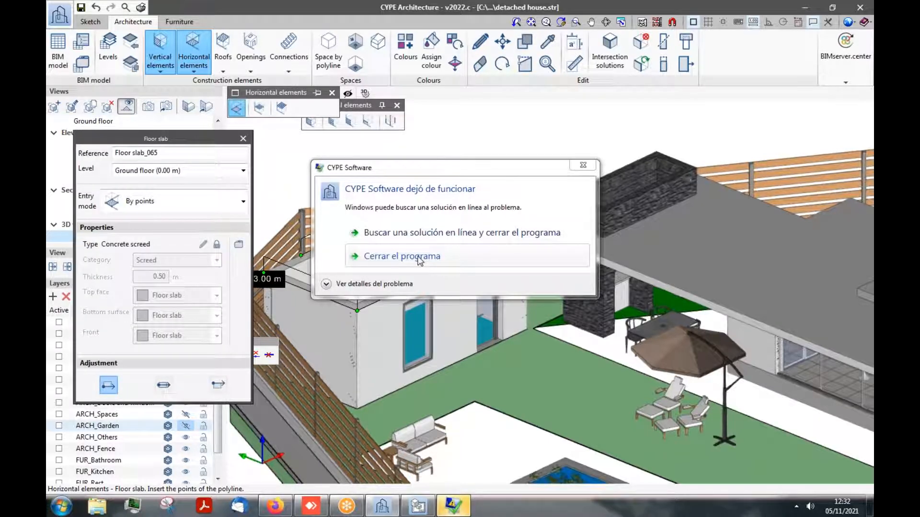
left_click(420, 259)
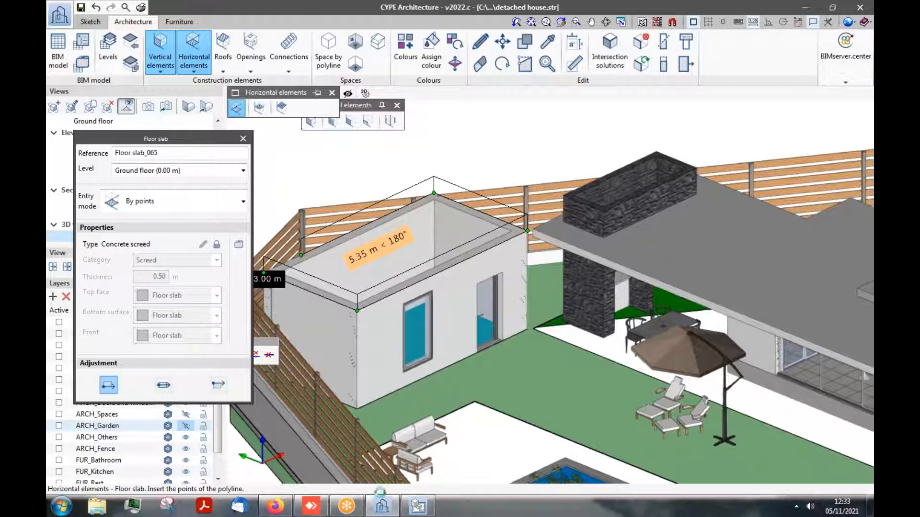
- Restart CYPE Architecture from the desktop and open the recent project "detached house_.str"
mouse_move(378, 511)
left_click(848, 22)
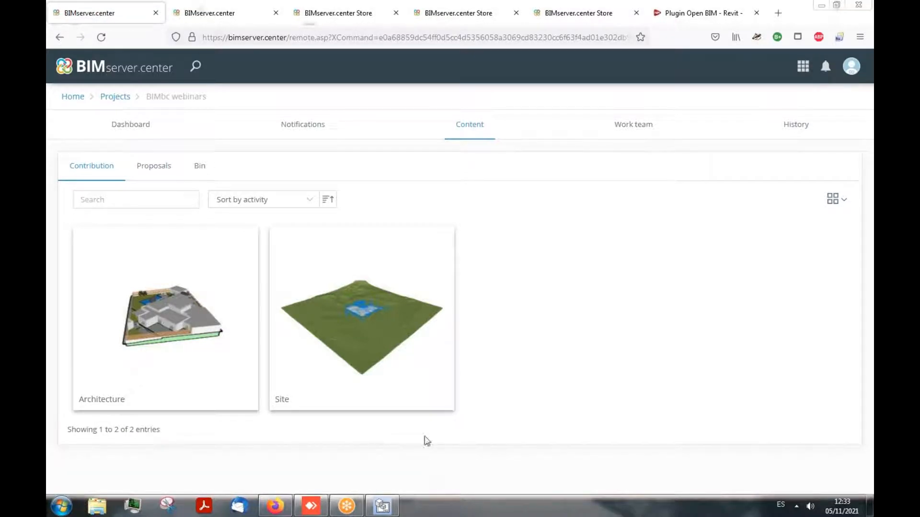
left_click(869, 505)
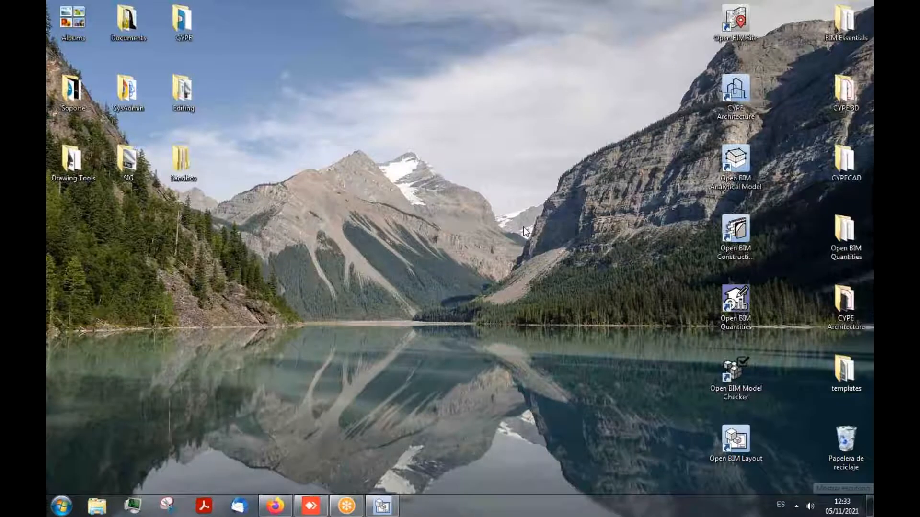
double_click(735, 93)
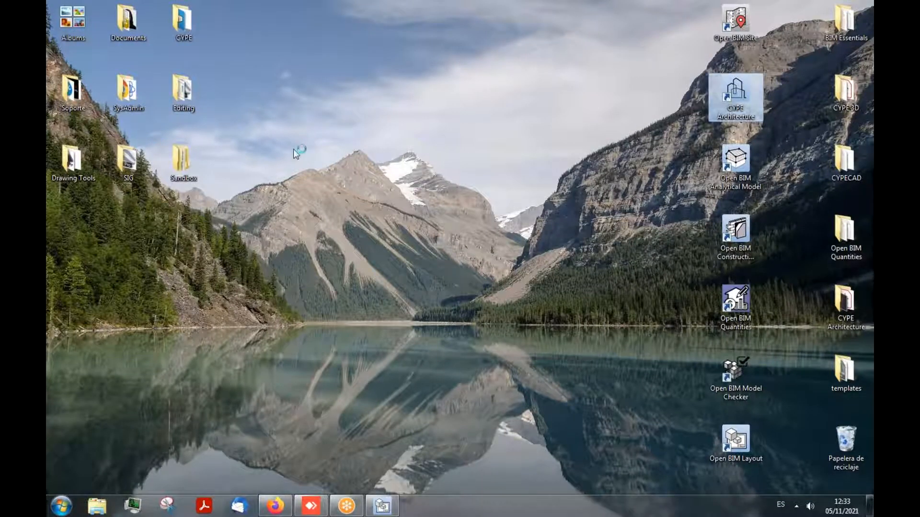
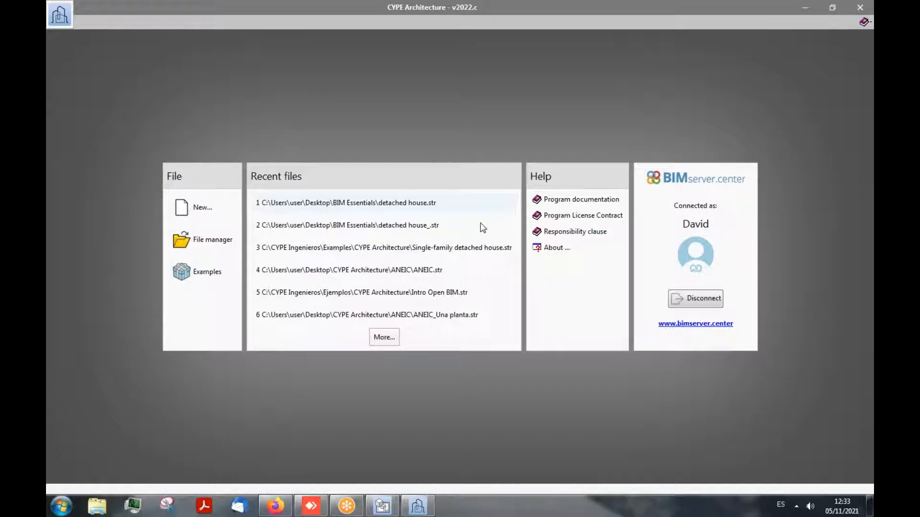
left_click(425, 227)
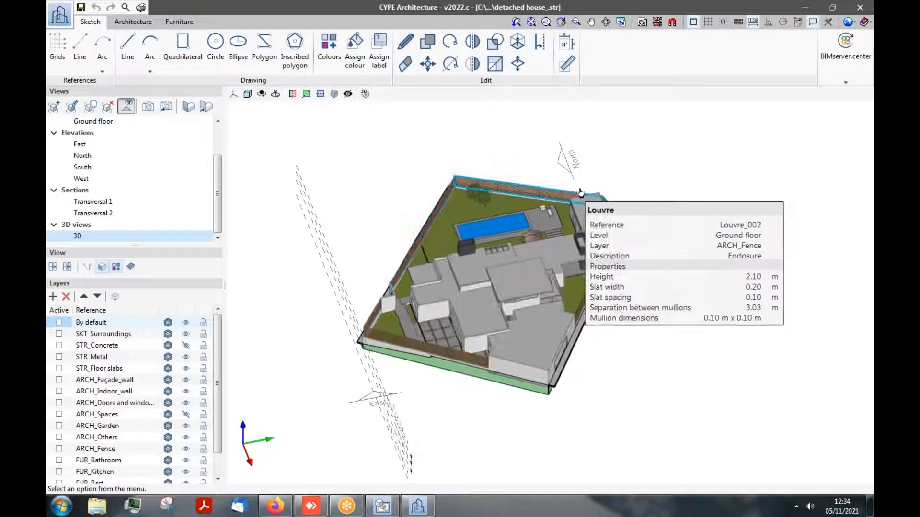
- Look over the shed in 3D and open the Ground floor plan view, focused on the shed
scroll(580, 193, "up", 6)
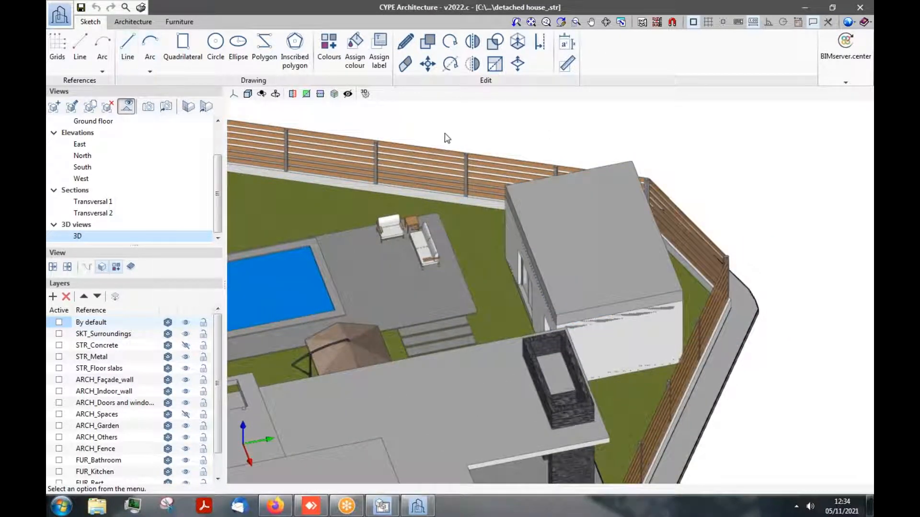
middle_click_drag(468, 130, 668, 129)
mouse_move(417, 147)
middle_mouse_down()
mouse_move(436, 139)
mouse_move(427, 123)
mouse_move(428, 157)
middle_mouse_up()
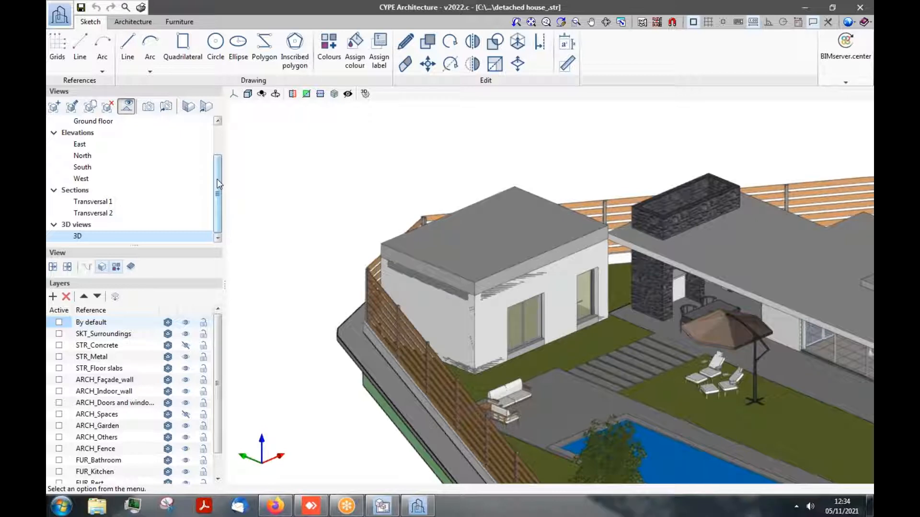
scroll(217, 183, "up", 2)
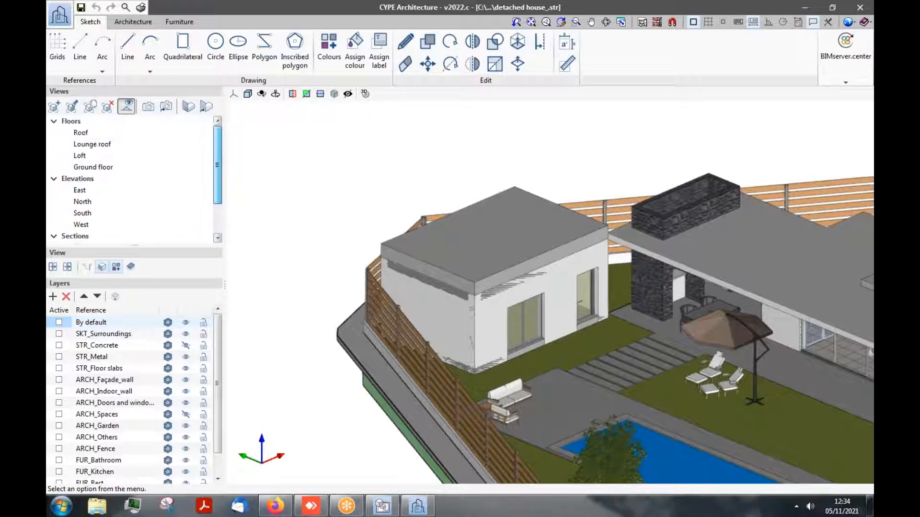
double_click(95, 168)
left_click(136, 24)
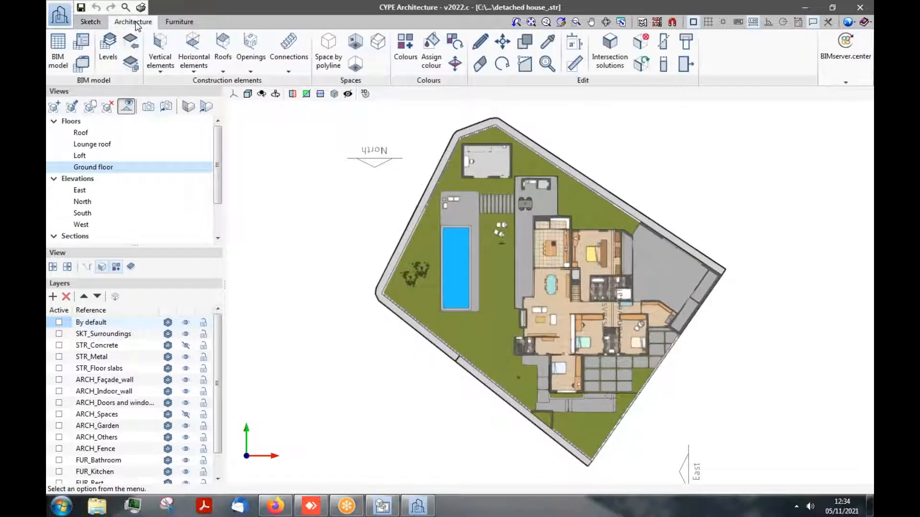
left_click(180, 22)
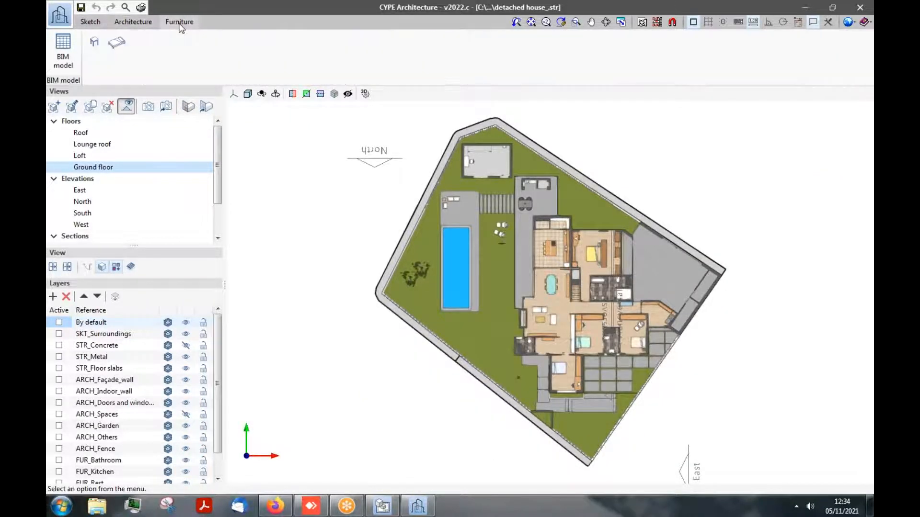
left_click(113, 23)
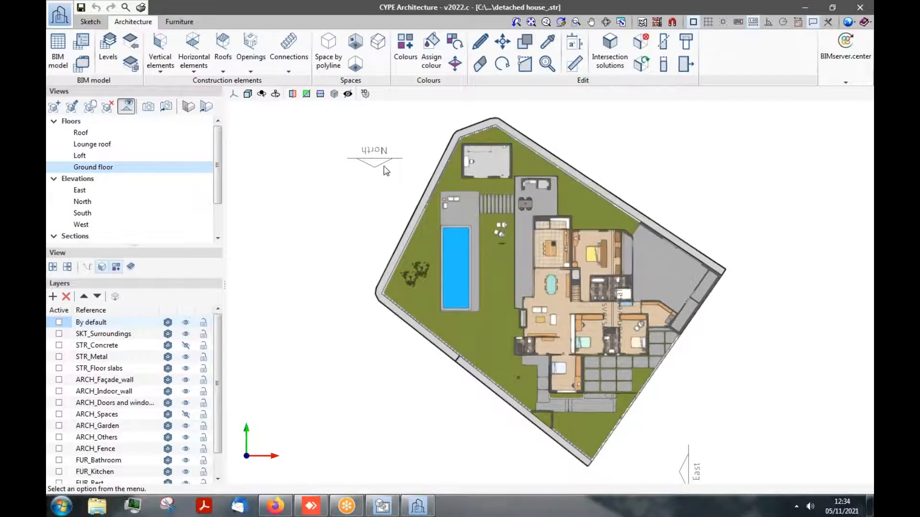
scroll(521, 122, "up", 3)
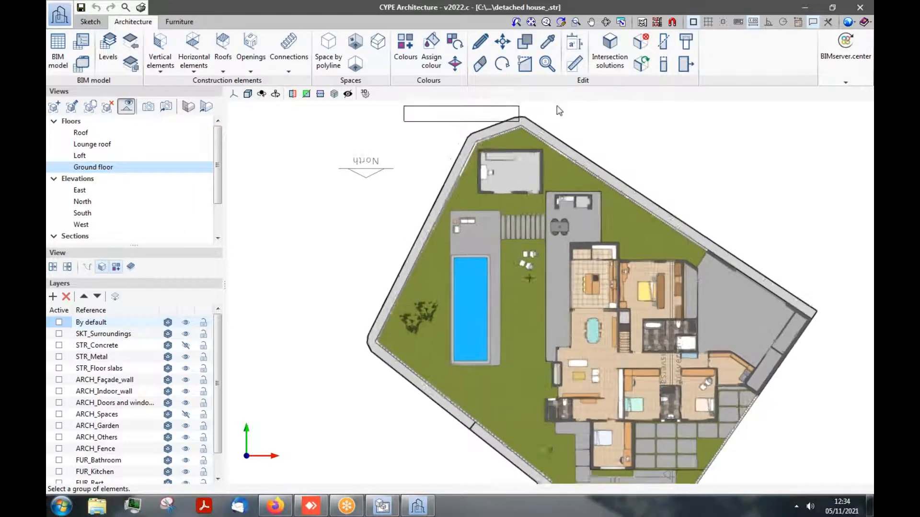
scroll(514, 168, "up", 4)
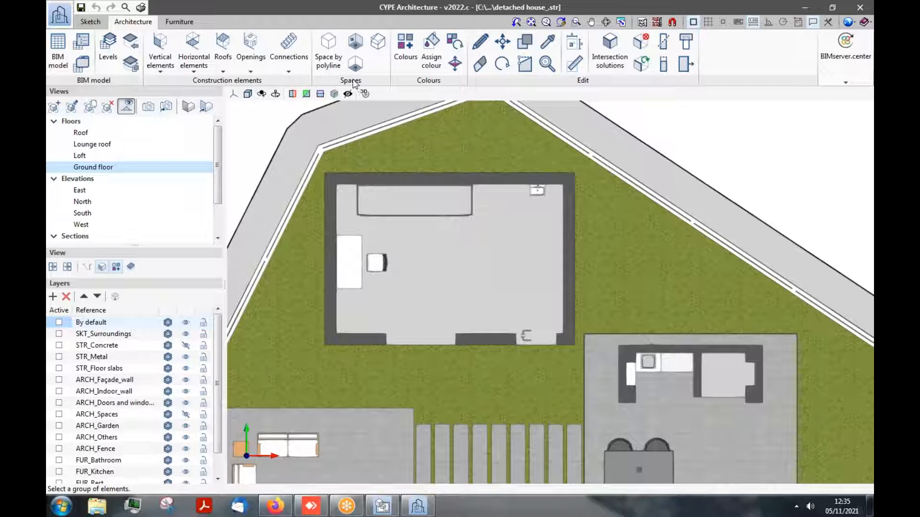
- Start detecting spaces on plan within the shed's walls in place of entering a space by polyline
scroll(353, 84, "down", 2)
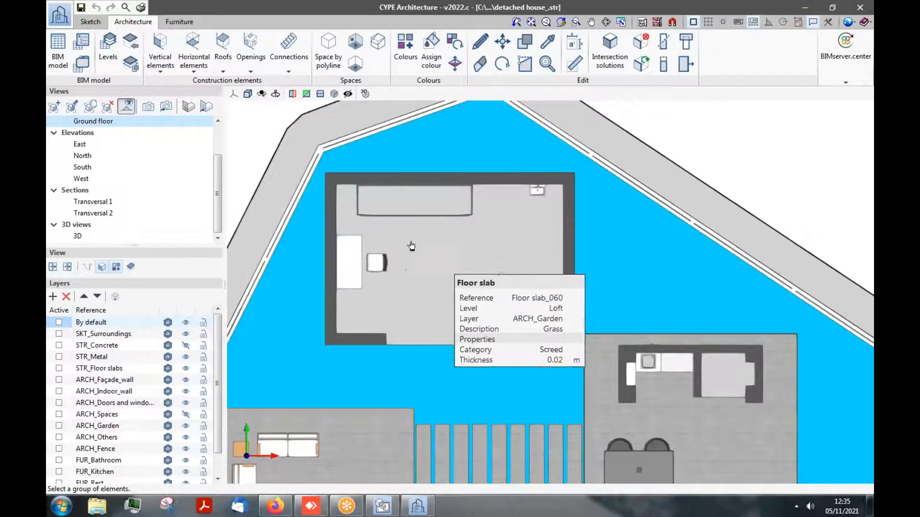
left_click(335, 69)
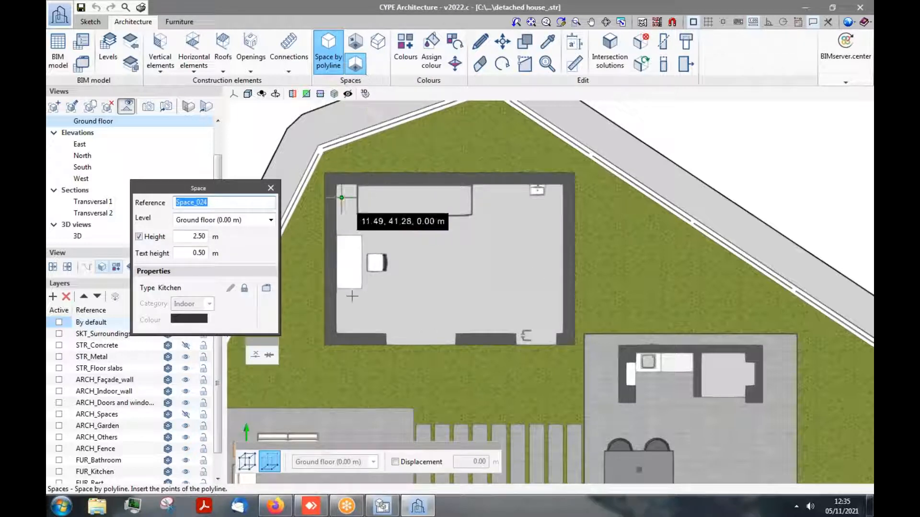
left_click(356, 64)
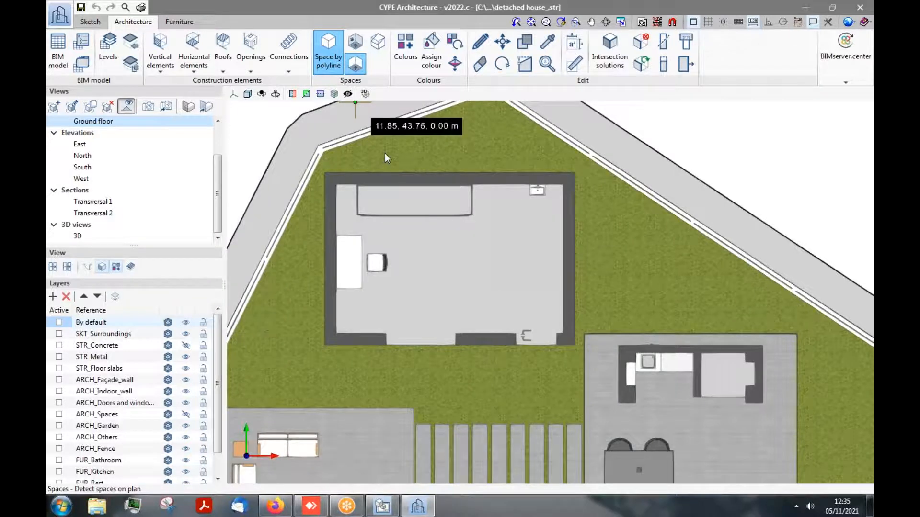
left_click(417, 254)
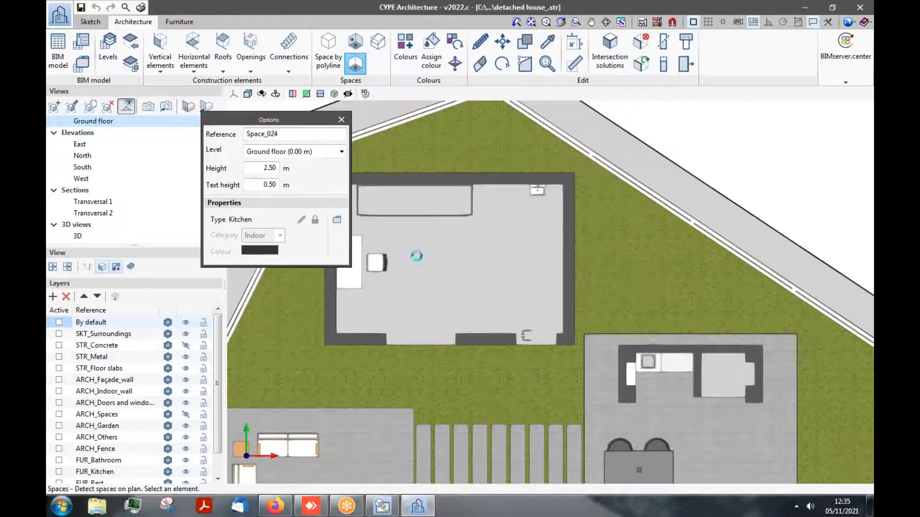
- Load the Others typology as the type of the shed's space and close the space options
left_click_drag(294, 125, 268, 158)
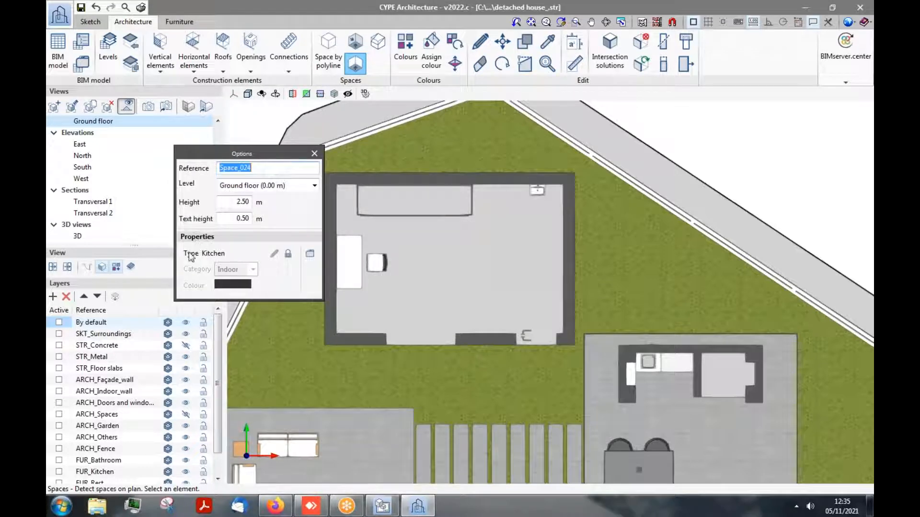
left_click(310, 253)
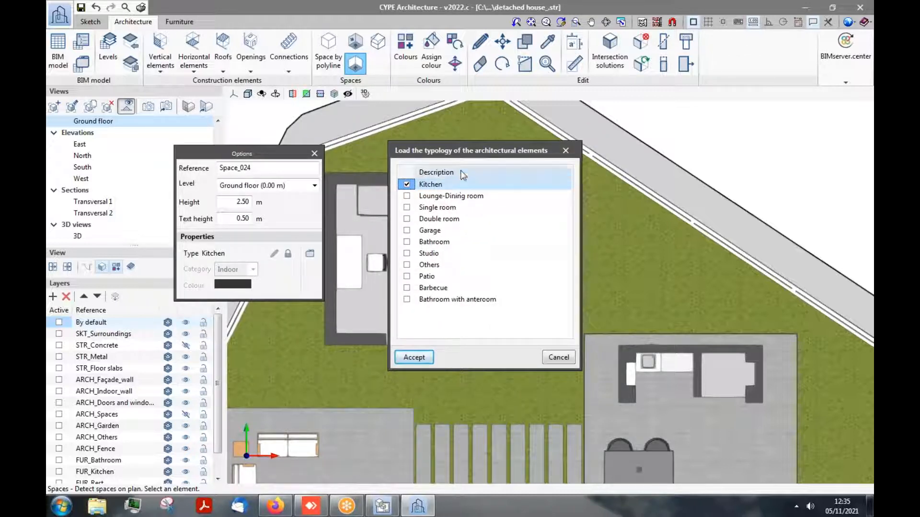
left_click_drag(461, 153, 455, 146)
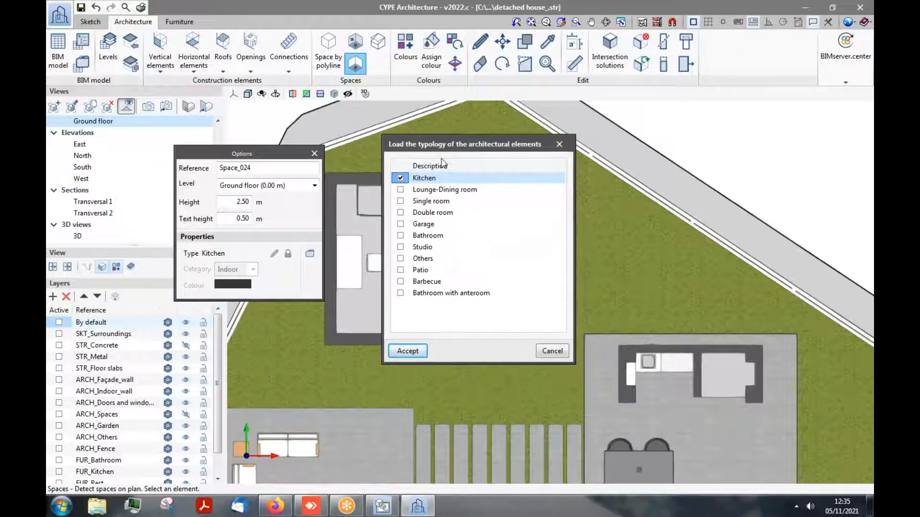
left_click(402, 259)
left_click(424, 356)
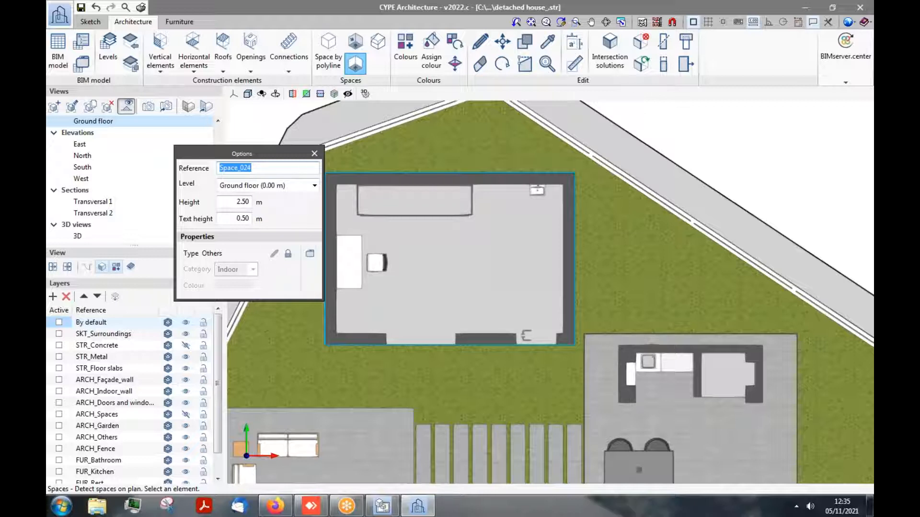
left_click(314, 153)
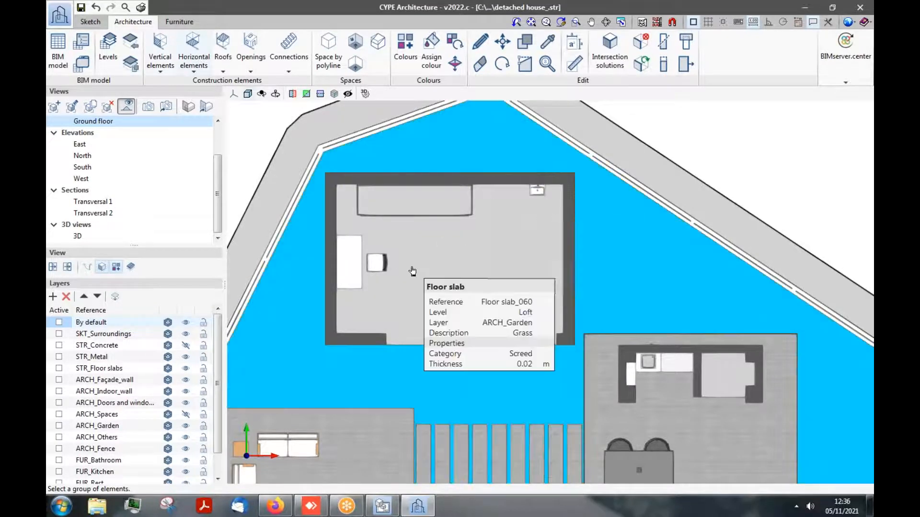
- Look through the BIM model's furniture lists, including beds, tables, worktops, chairs and shelves, and close them
left_click(178, 25)
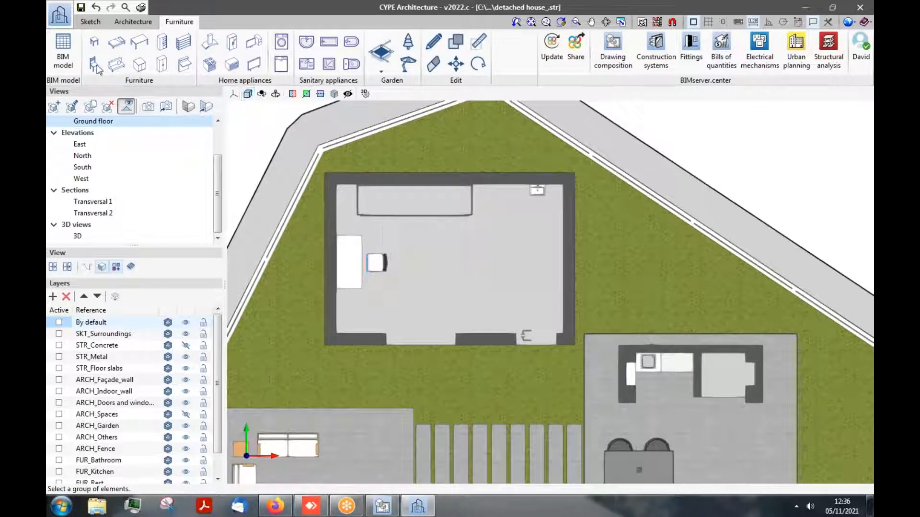
left_click(66, 65)
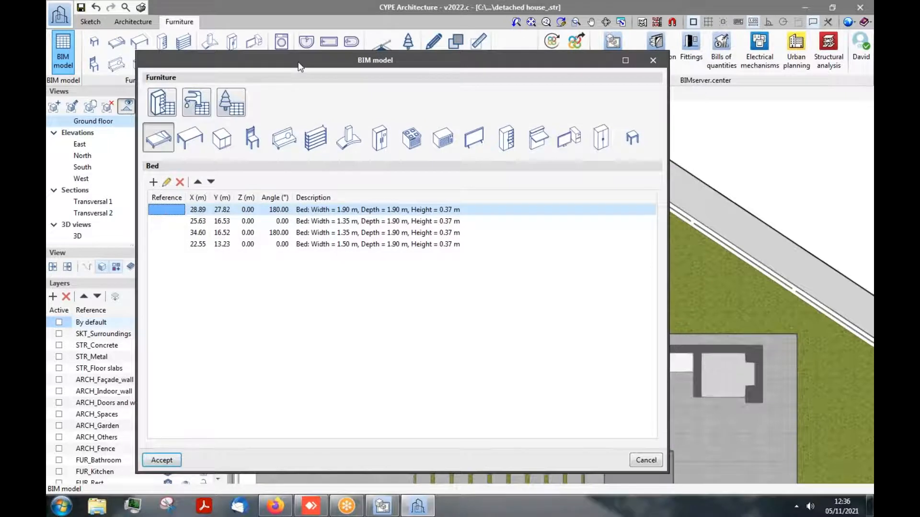
left_click_drag(298, 62, 268, 59)
left_click(168, 103)
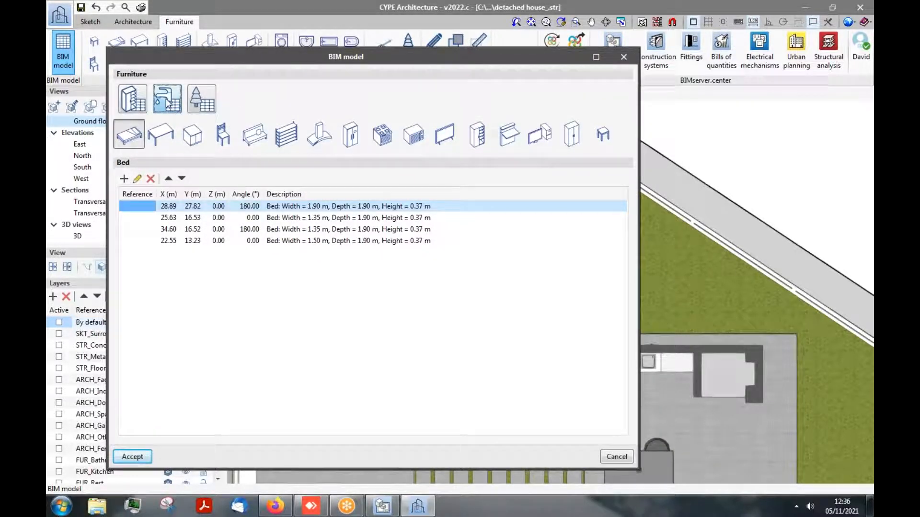
left_click(135, 101)
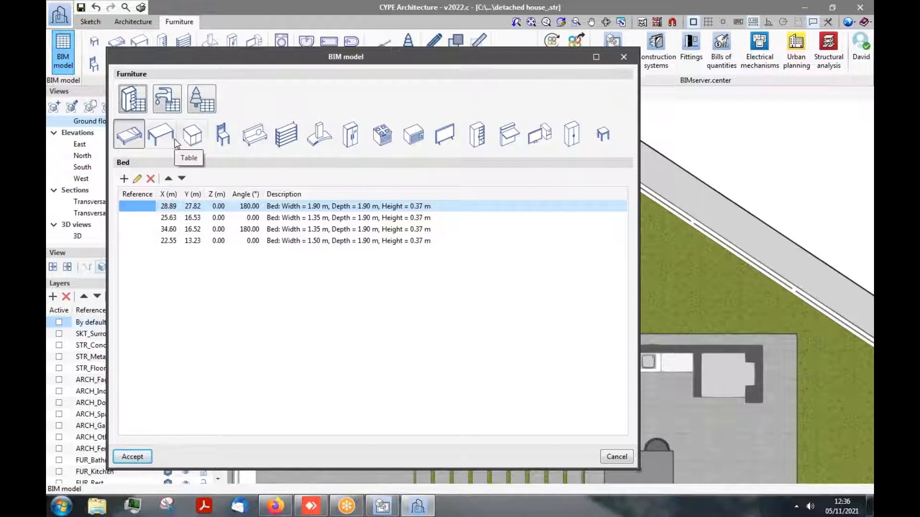
left_click(160, 136)
left_click(192, 136)
left_click(228, 141)
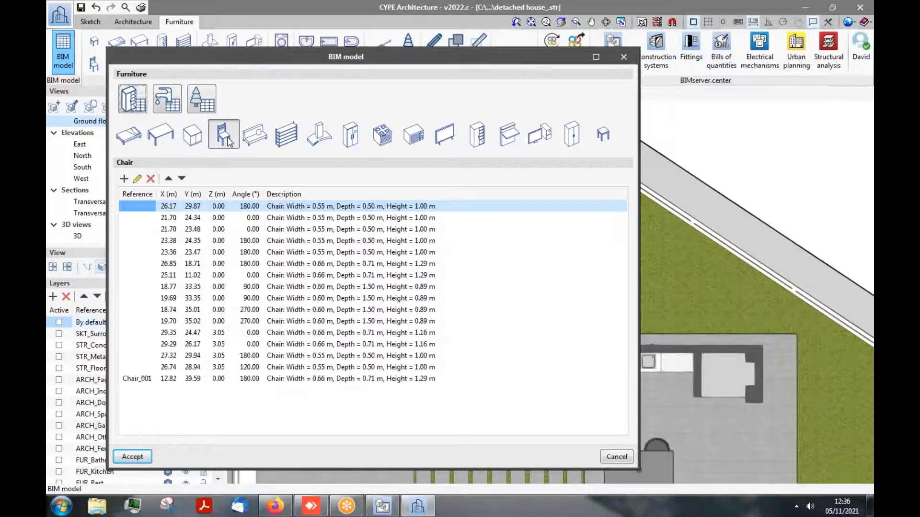
left_click(256, 142)
left_click(298, 141)
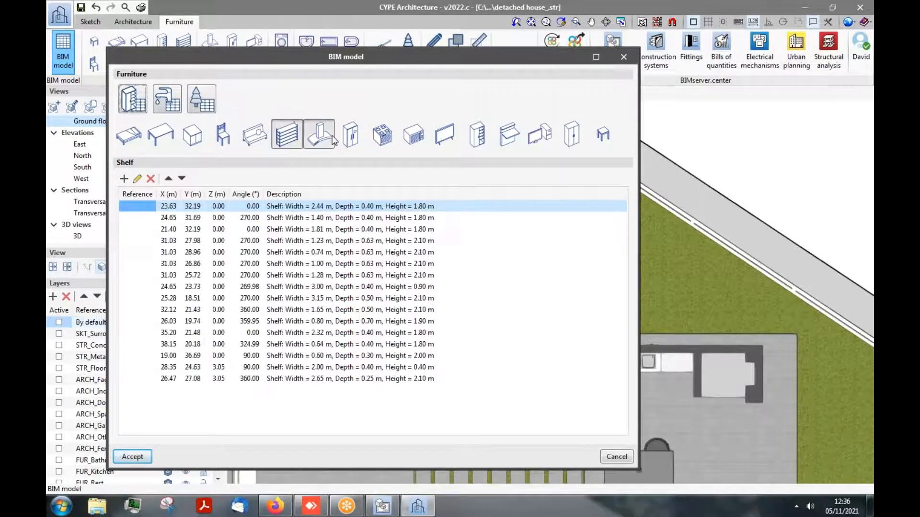
left_click(319, 135)
left_click(623, 57)
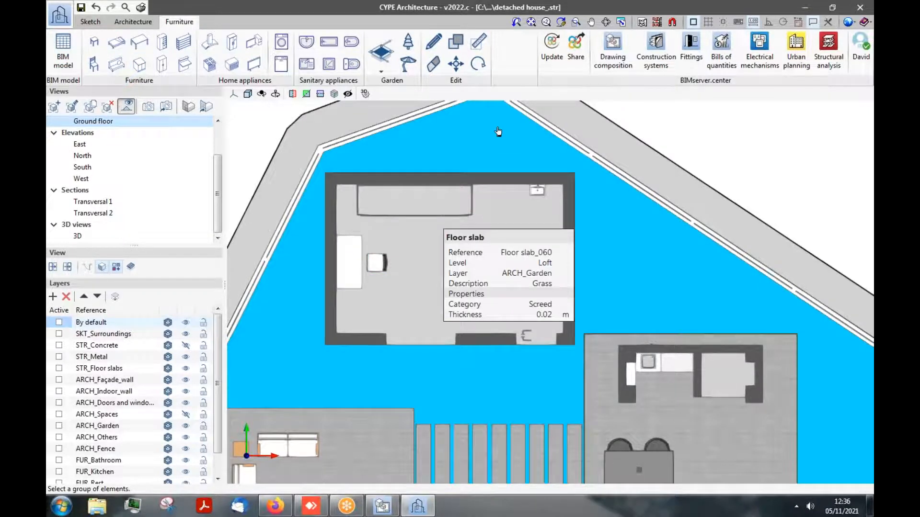
- Configure a square 400x290x87 mm washbasin on the ground floor with no accessories and an individual tap
scroll(518, 111, "up", 1)
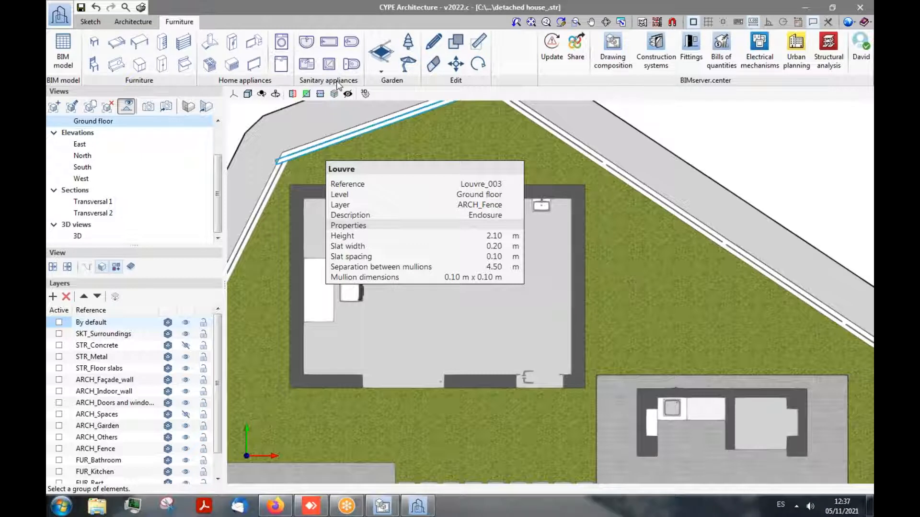
left_click(306, 42)
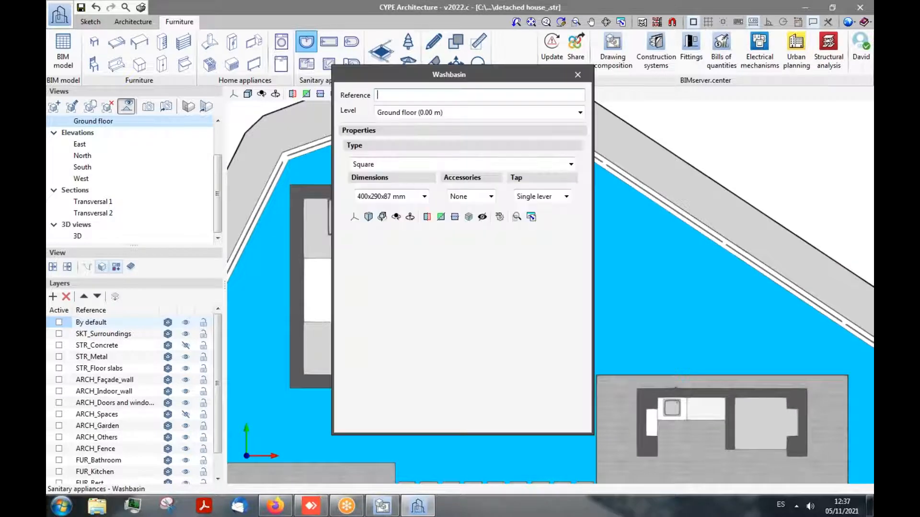
left_click_drag(497, 80, 334, 85)
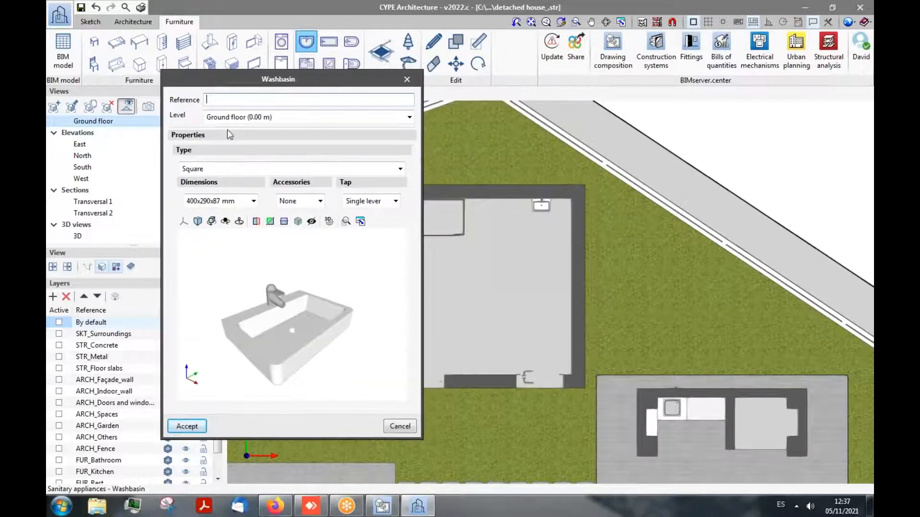
left_click_drag(260, 83, 228, 84)
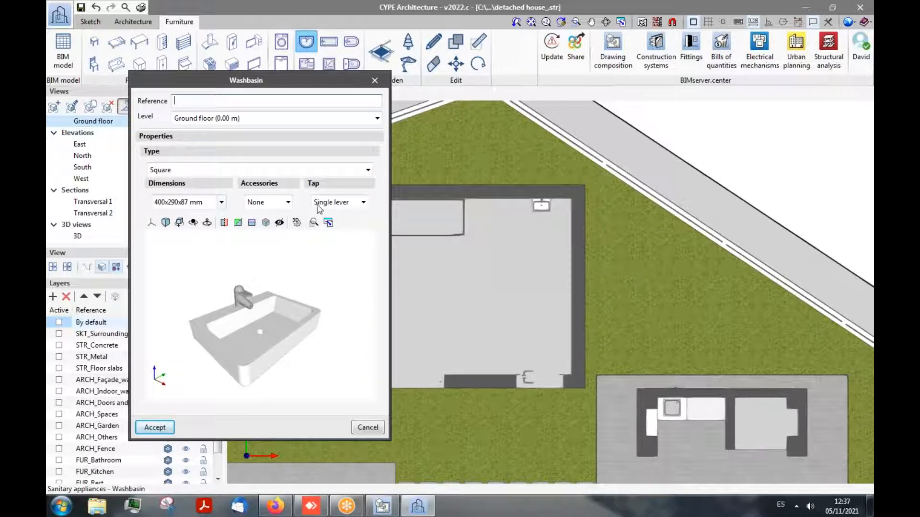
left_click(363, 202)
left_click(352, 237)
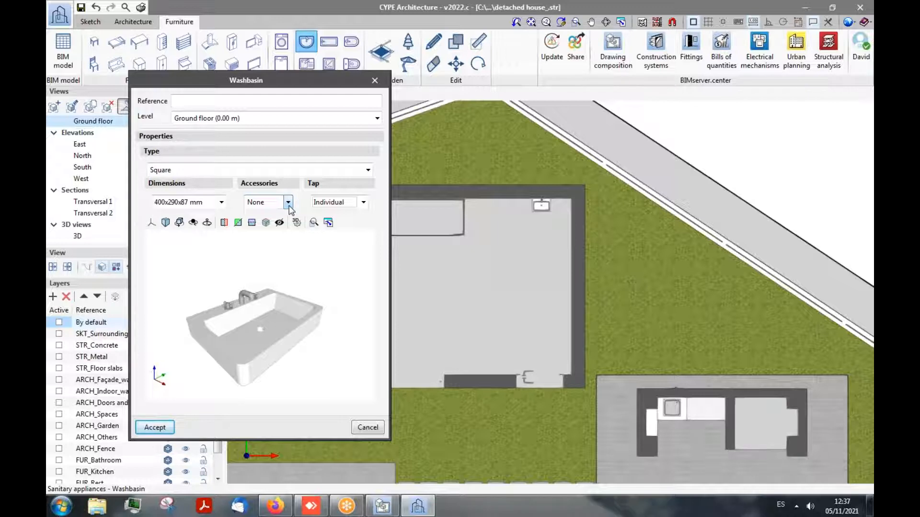
left_click_drag(283, 79, 277, 80)
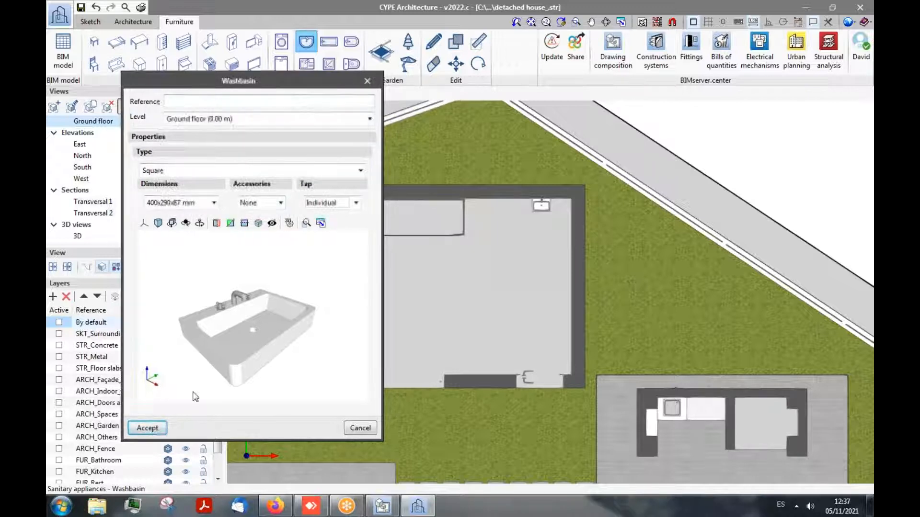
left_click(146, 427)
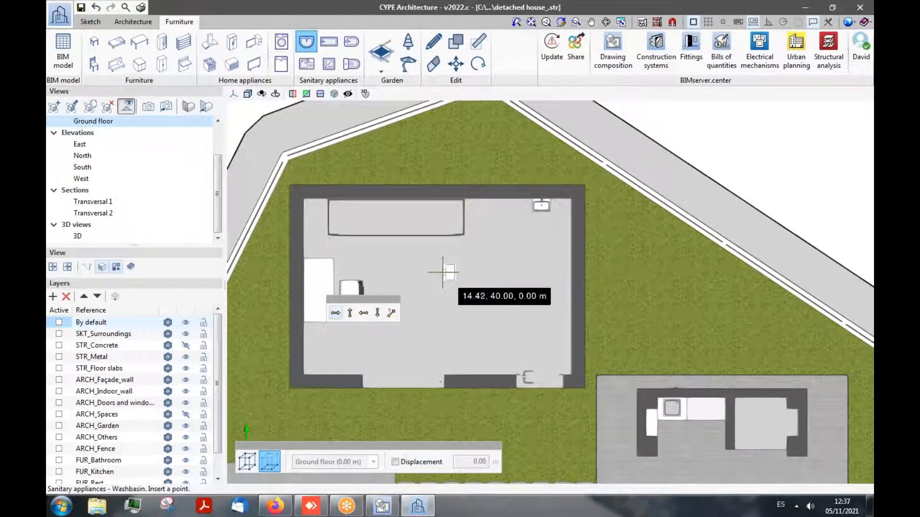
- Place the washbasin rotated 180° against the inner face of the shed's east wall, at about 17.22, 39.77 m
left_click(364, 313)
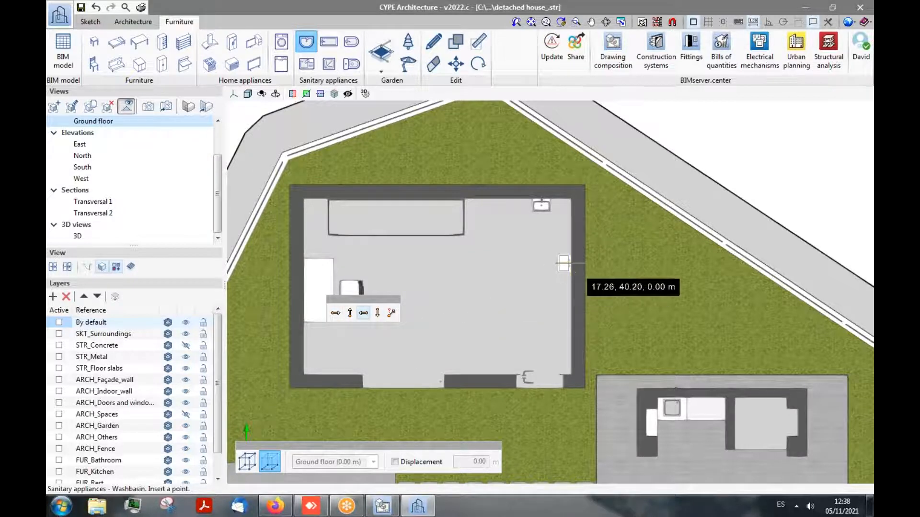
scroll(563, 263, "up", 2)
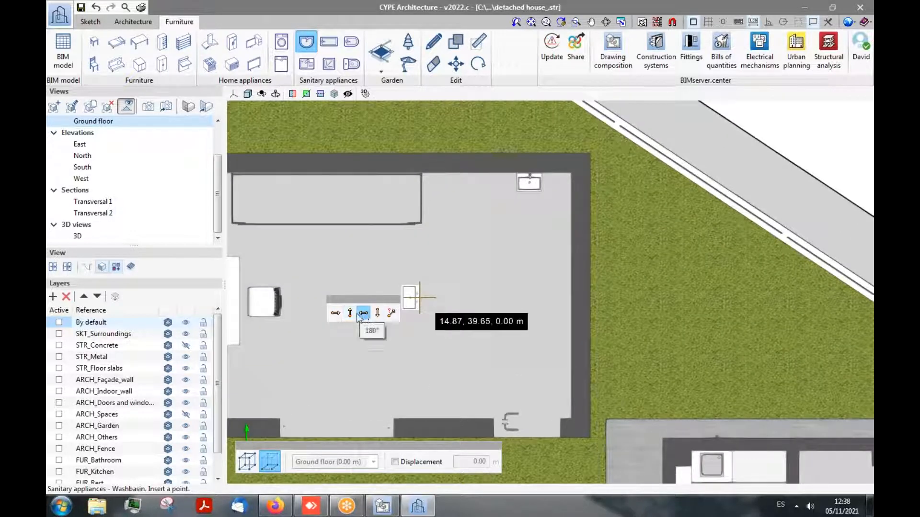
left_click(391, 313)
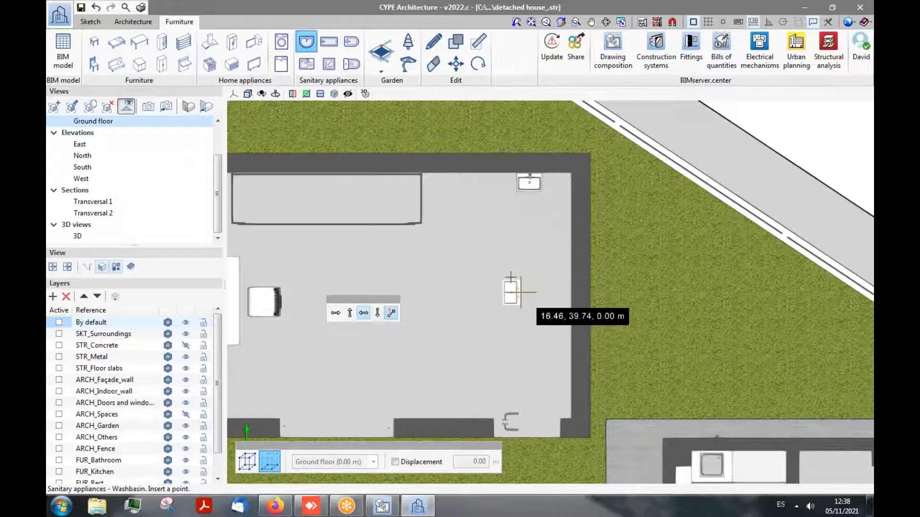
scroll(516, 280, "up", 2)
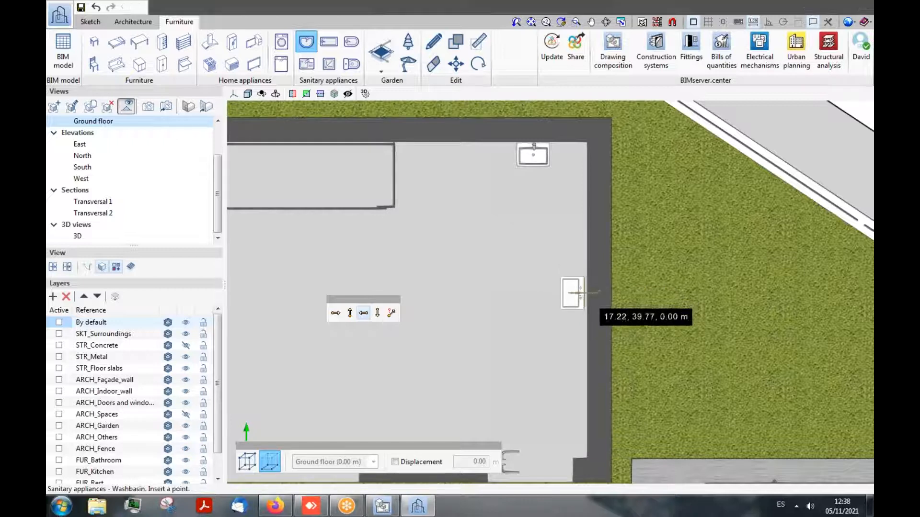
left_click(538, 253)
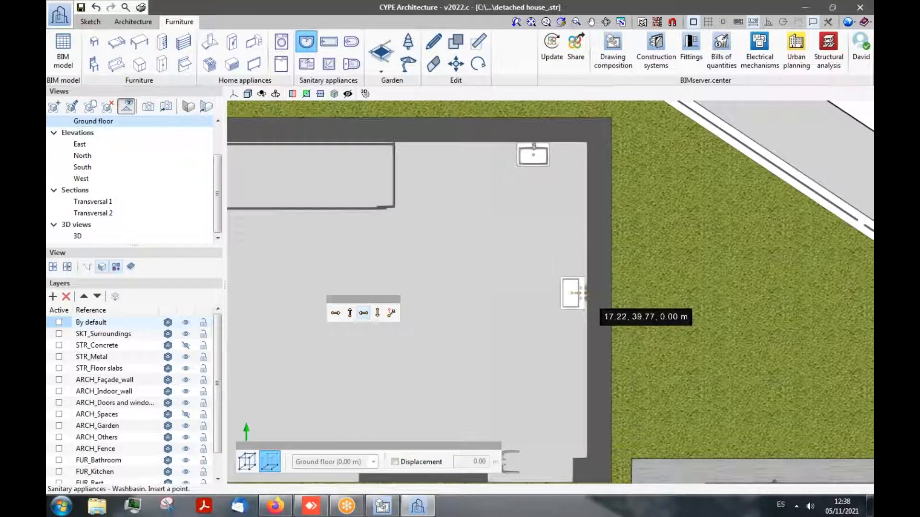
scroll(542, 258, "down", 5)
scroll(463, 248, "down", 2)
scroll(330, 259, "up", 2)
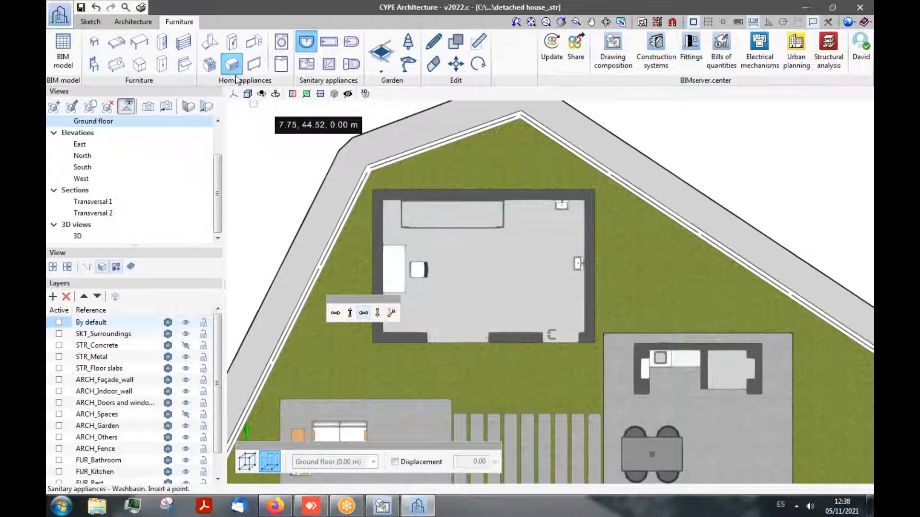
- Configure a refrigerator of the 2 doors type on the ground floor level
left_click(233, 44)
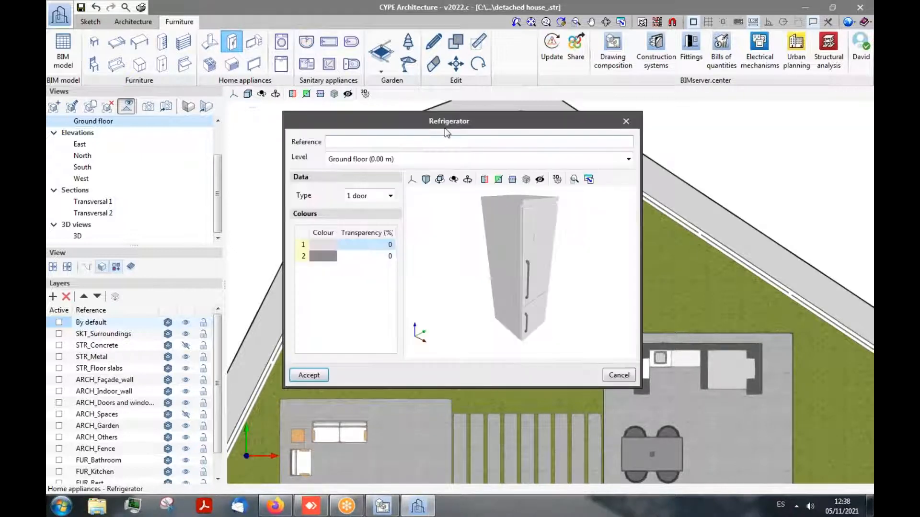
left_click_drag(401, 125, 275, 124)
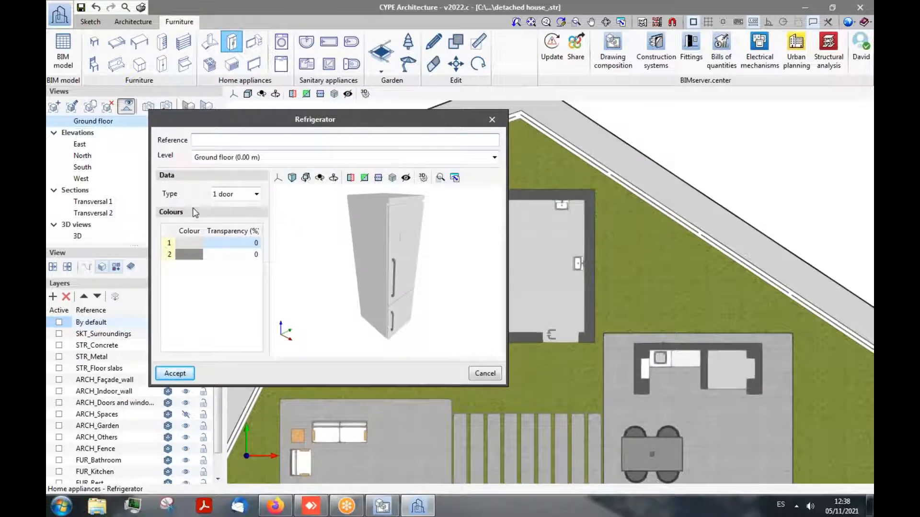
left_click(257, 194)
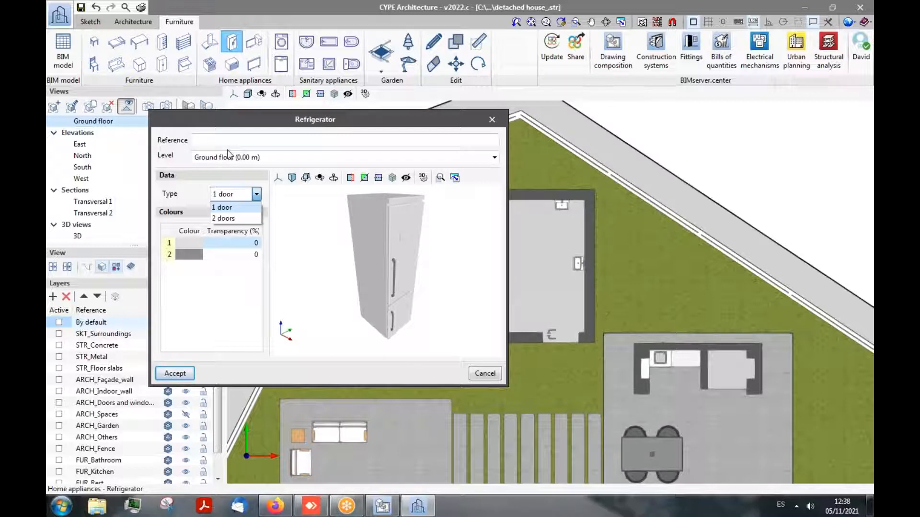
left_click(264, 128)
left_click_drag(262, 127, 235, 130)
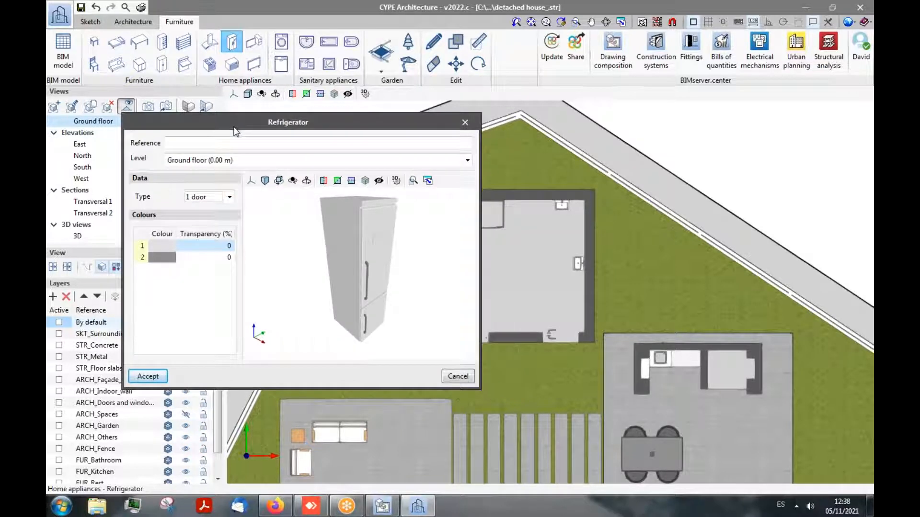
mouse_move(297, 123)
left_mouse_down()
mouse_move(330, 112)
mouse_move(301, 119)
left_mouse_up()
left_click(233, 193)
left_click(201, 217)
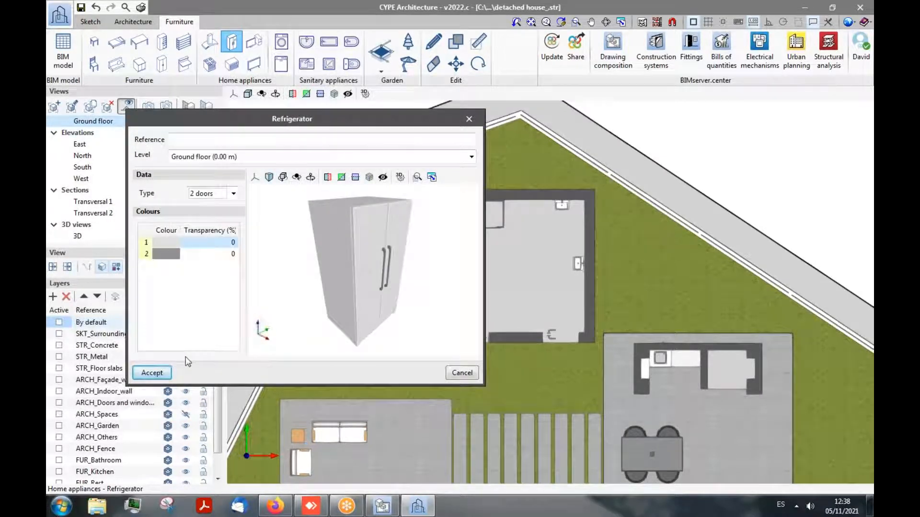
left_click(152, 373)
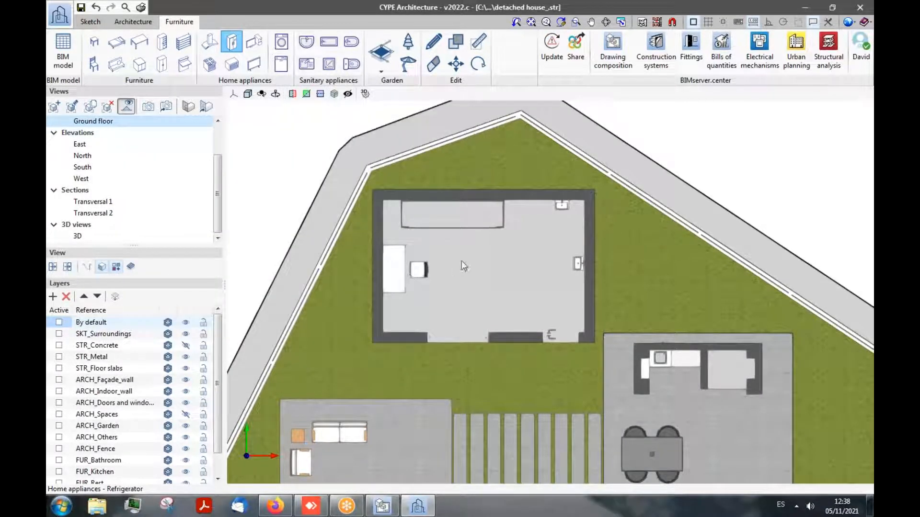
- Place the refrigerator rotated 90° against the shed's south wall between the openings, at about 15.14, 37.76 m
scroll(503, 288, "up", 2)
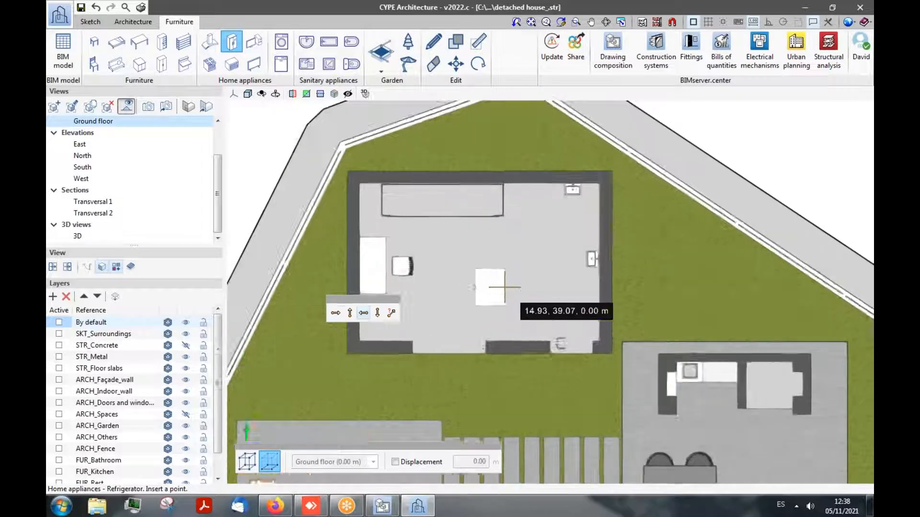
left_click(350, 313)
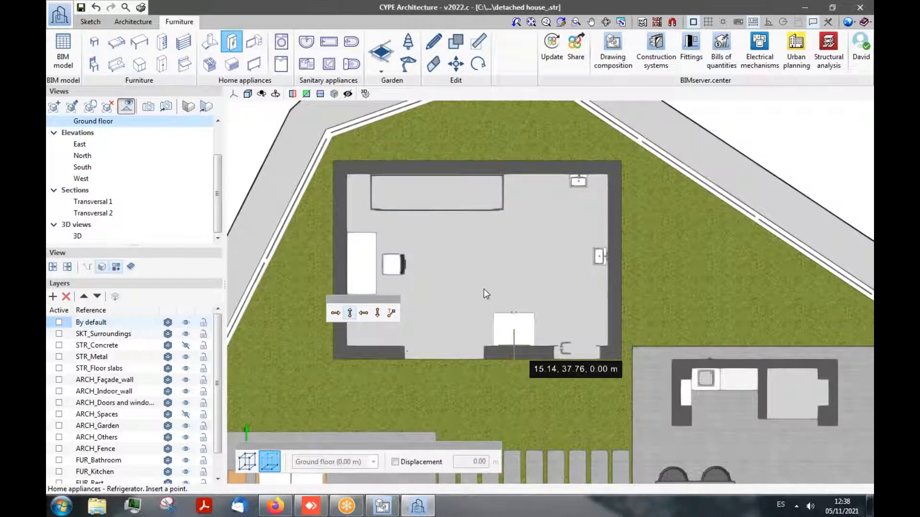
scroll(507, 326, "up", 2)
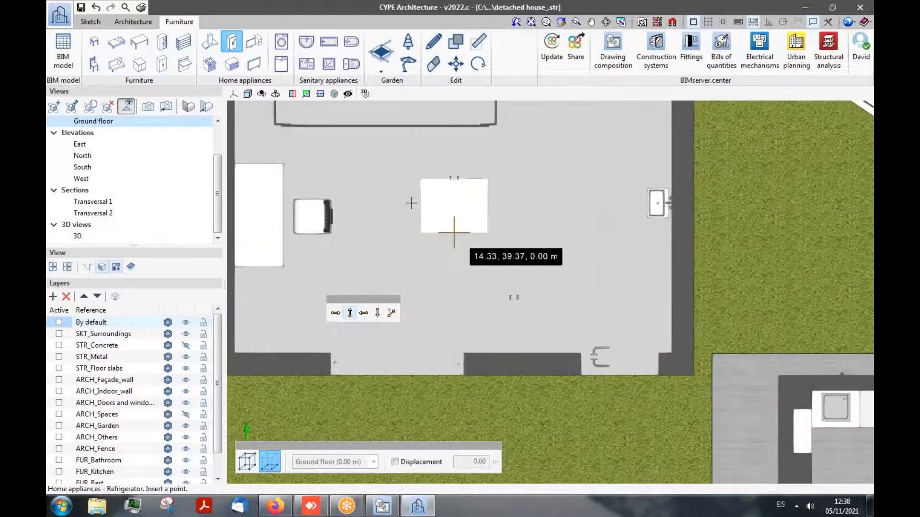
- Review the worktop, refrigerator and vegetation lists in the BIM model's furniture and close them
left_click(63, 58)
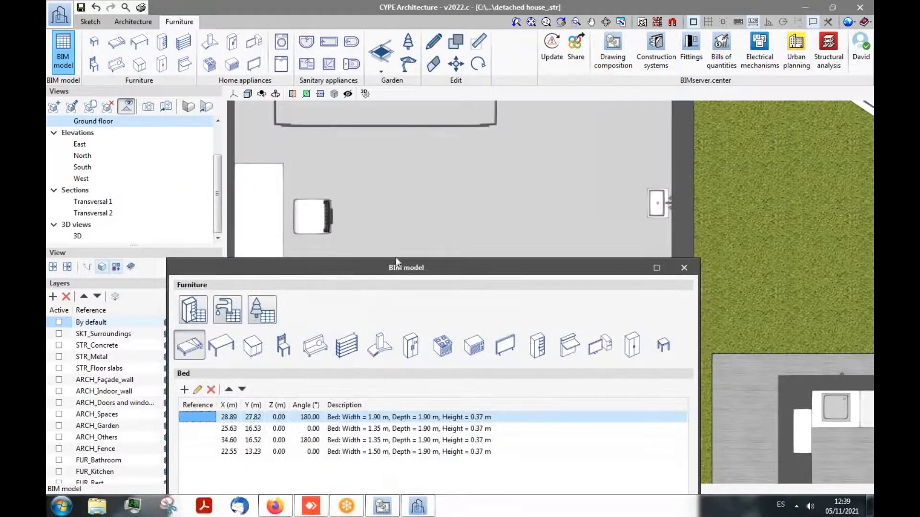
left_click_drag(406, 267, 341, 62)
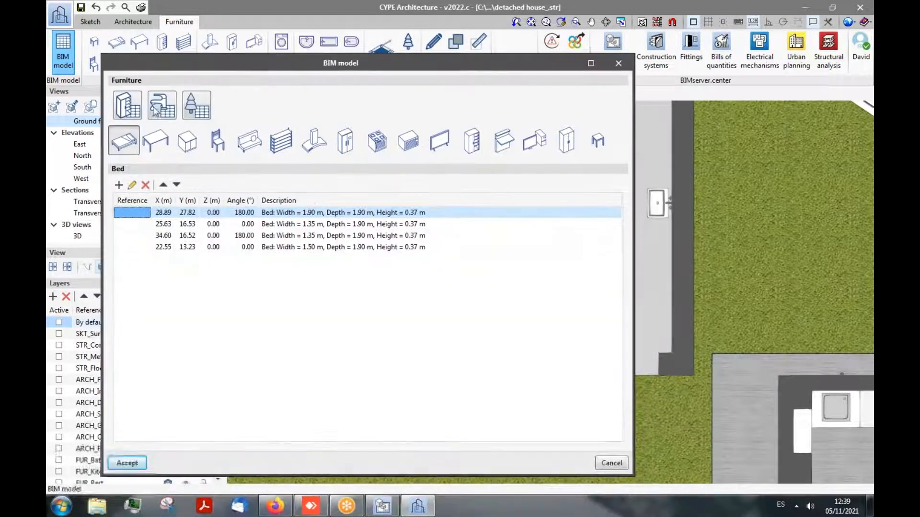
left_click(156, 144)
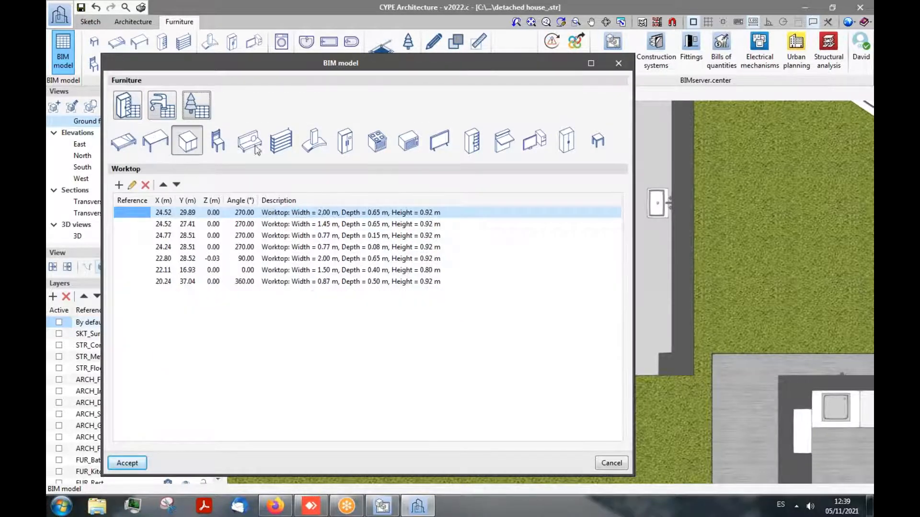
left_click(343, 153)
left_click(310, 224)
left_click(316, 212)
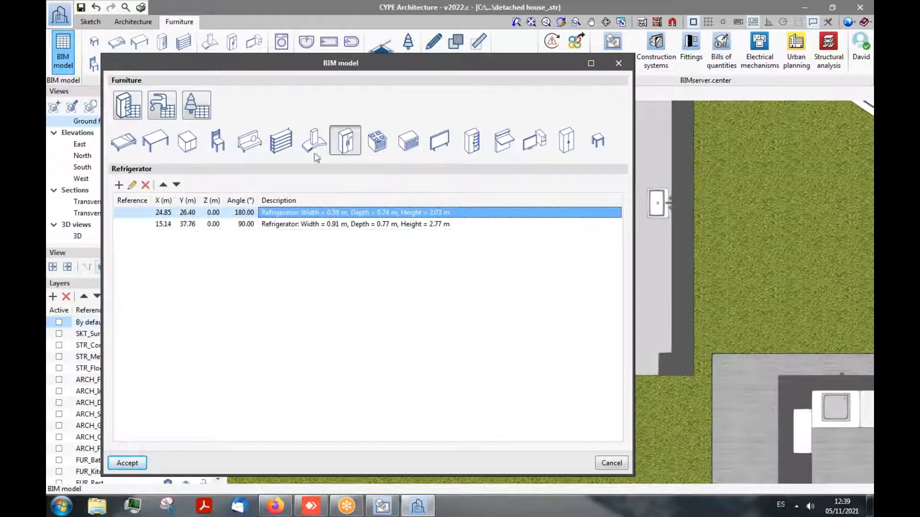
left_click_drag(319, 66, 304, 70)
left_click(182, 109)
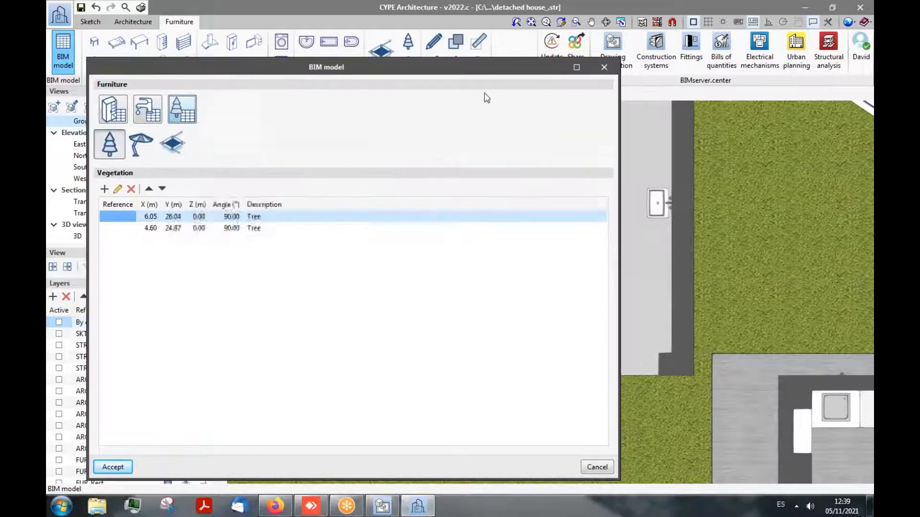
left_click(604, 67)
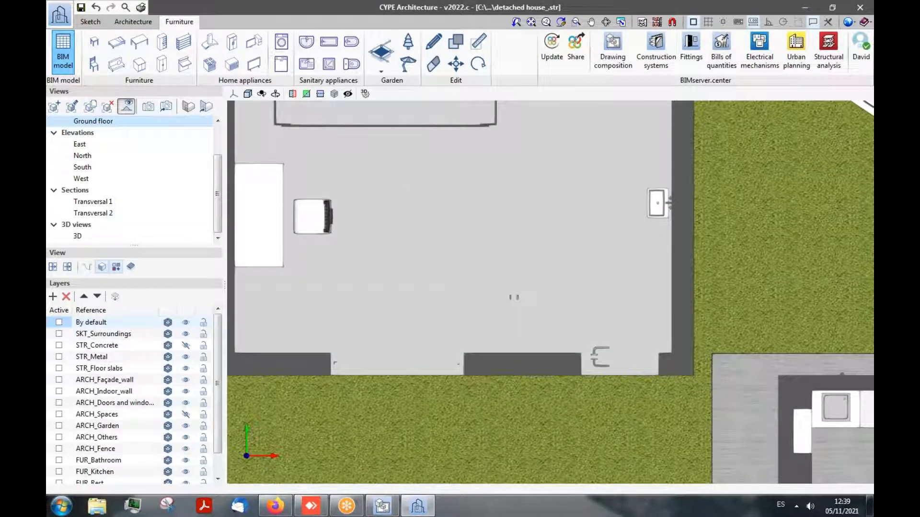
- Review the name and description settings for exporting the architecture model to the BIMserver.center project, and cancel the export
scroll(398, 172, "down", 2)
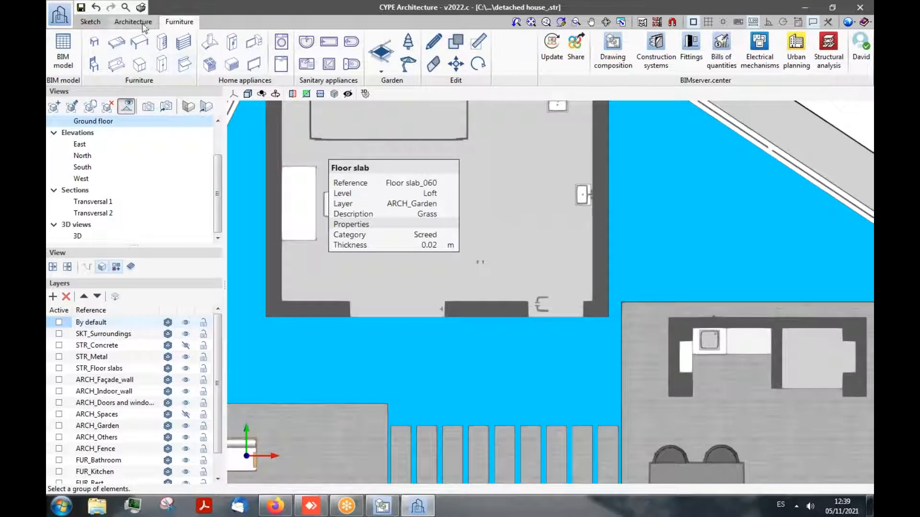
scroll(462, 236, "down", 5)
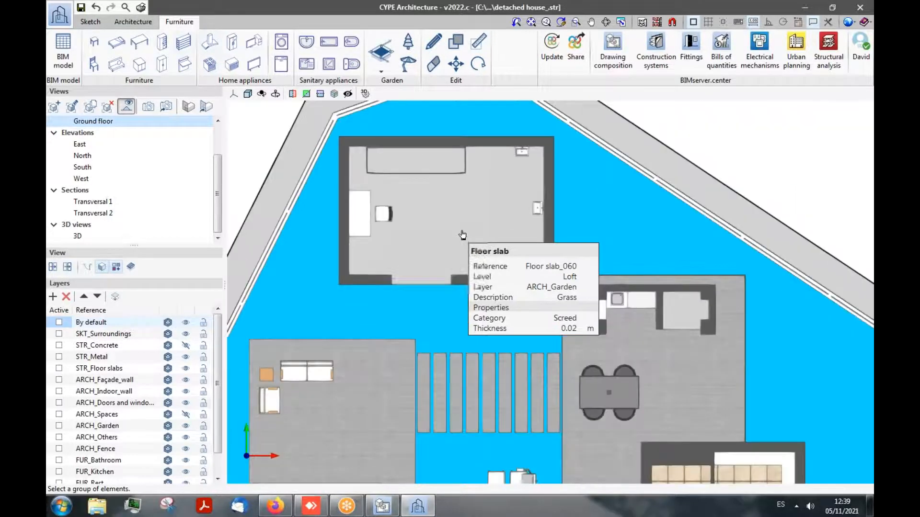
scroll(462, 235, "down", 4)
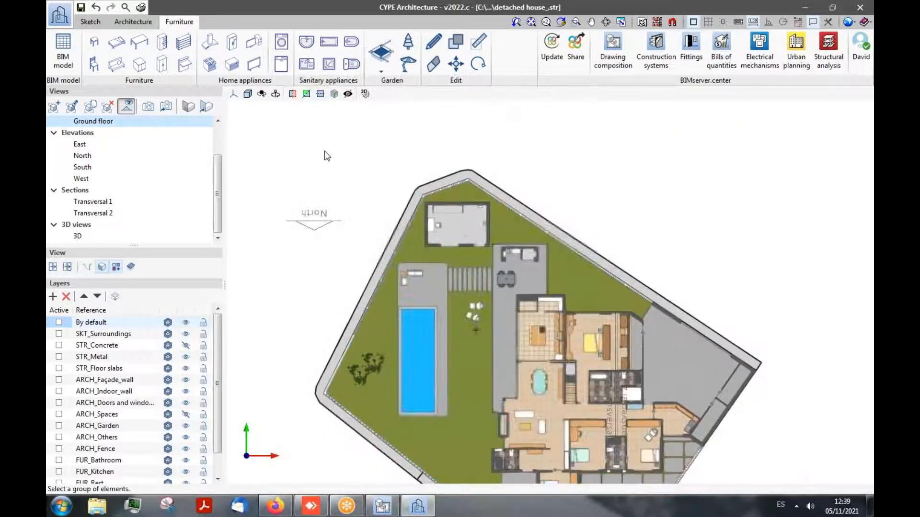
scroll(519, 138, "up", 2)
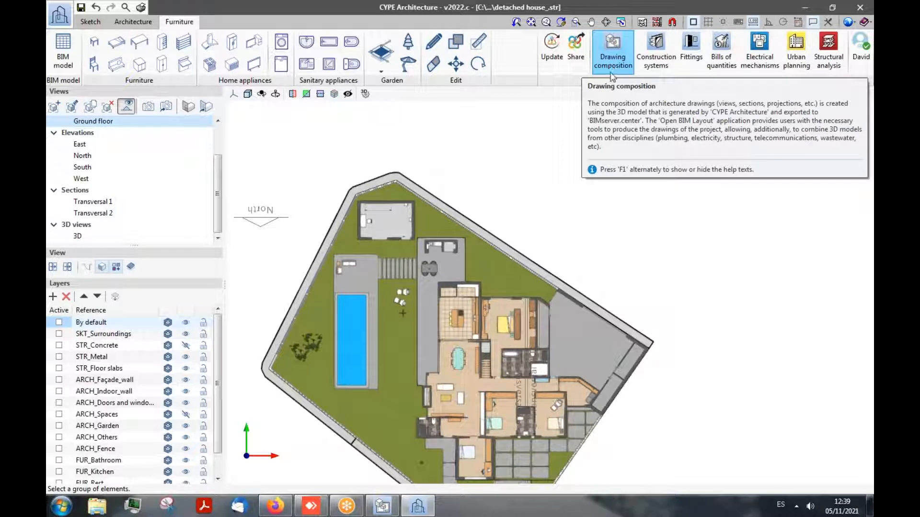
left_click(577, 61)
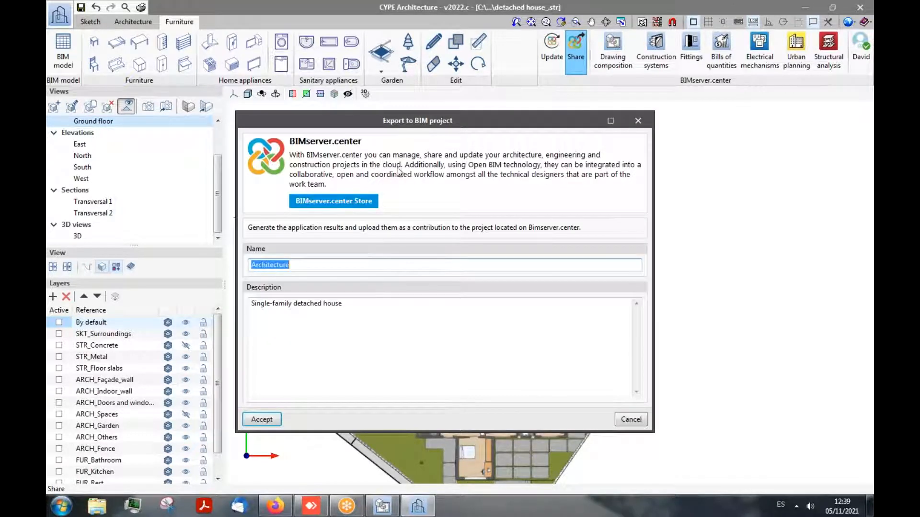
left_click_drag(436, 123, 408, 120)
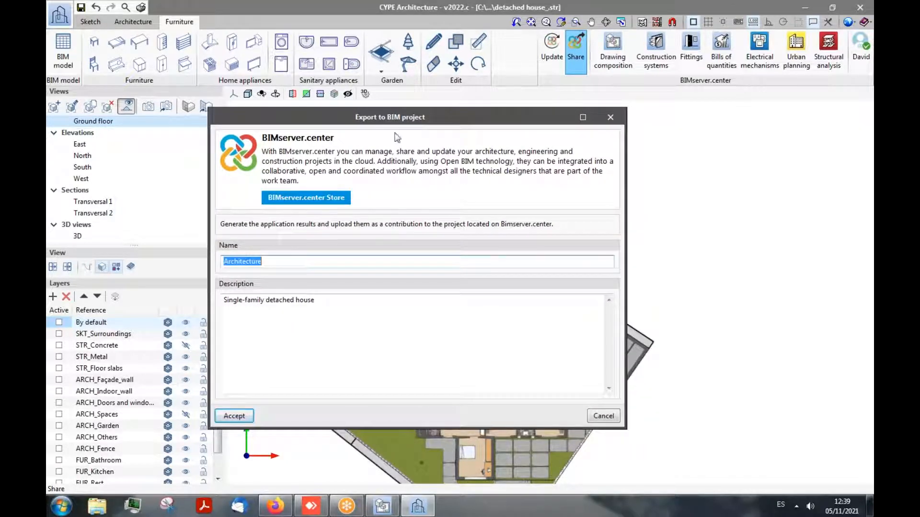
left_click(603, 415)
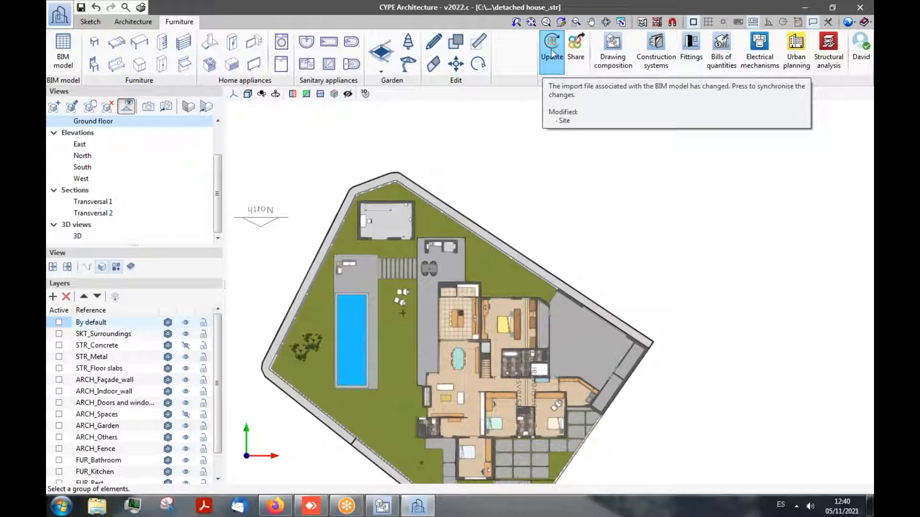
left_click(577, 67)
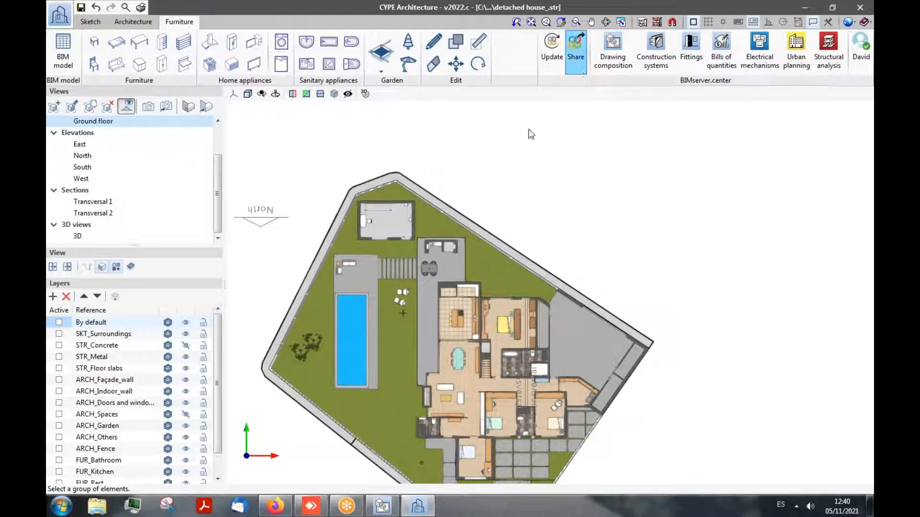
- Close the detached house model without saving it and switch to the detached house project in Open BIM Layout
left_click(860, 7)
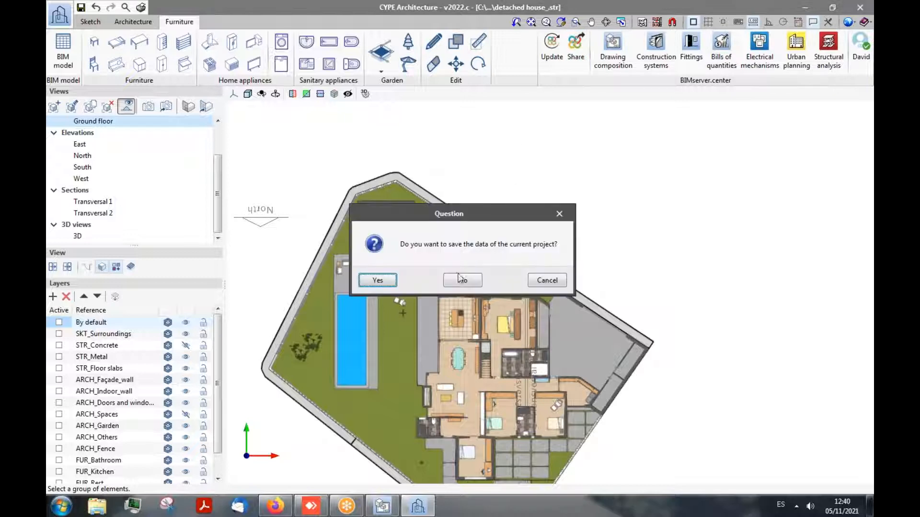
left_click(460, 278)
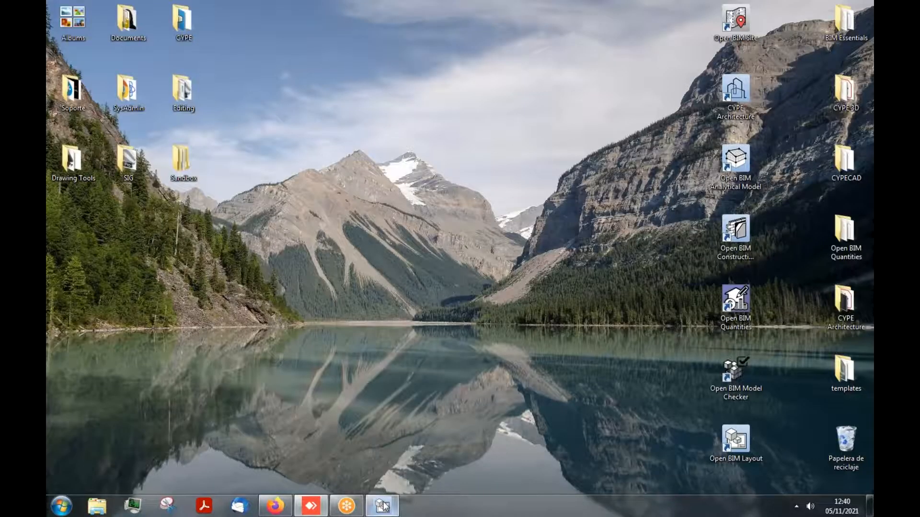
left_click(382, 506)
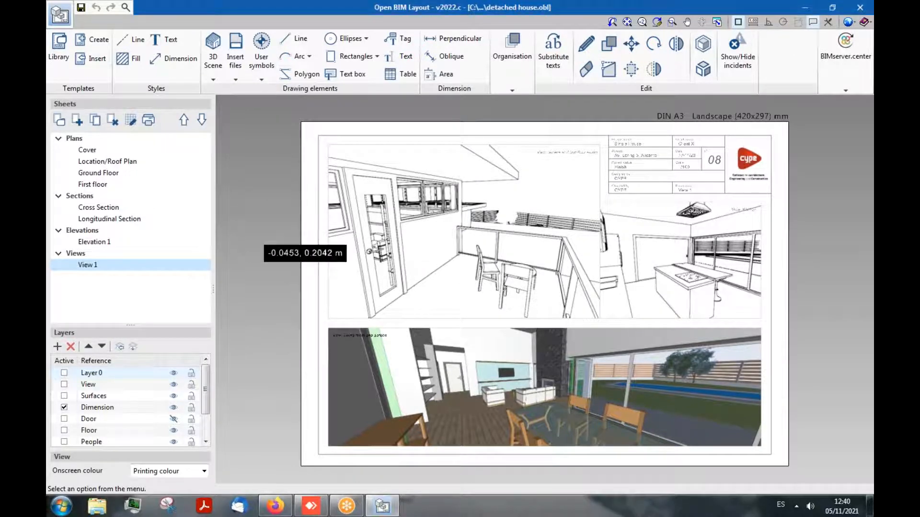
- Look through the Location/Roof Plan, Ground Floor and First floor sheets and return to the Cover sheet
left_click(91, 150)
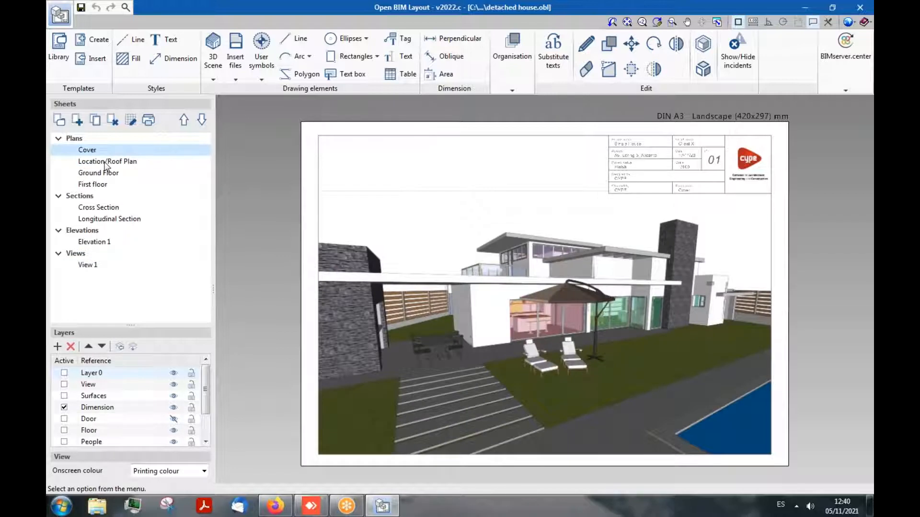
left_click(105, 163)
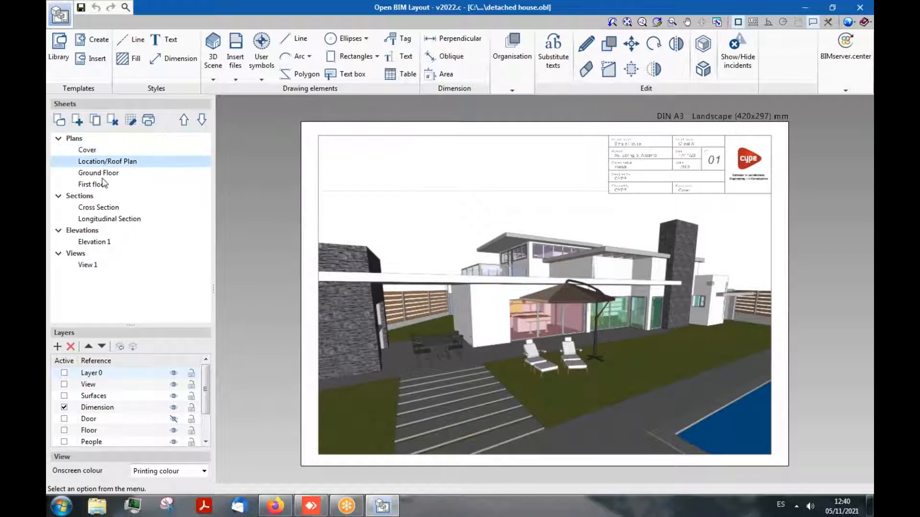
left_click(99, 173)
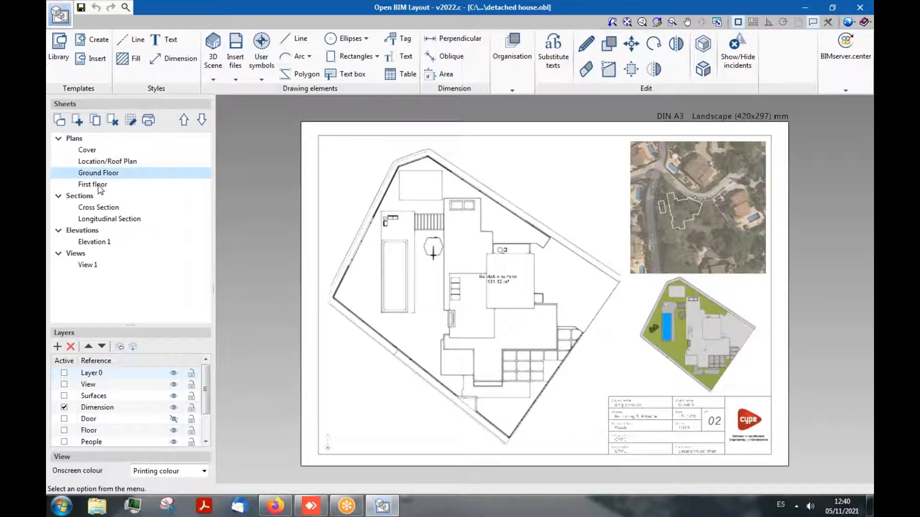
left_click(99, 185)
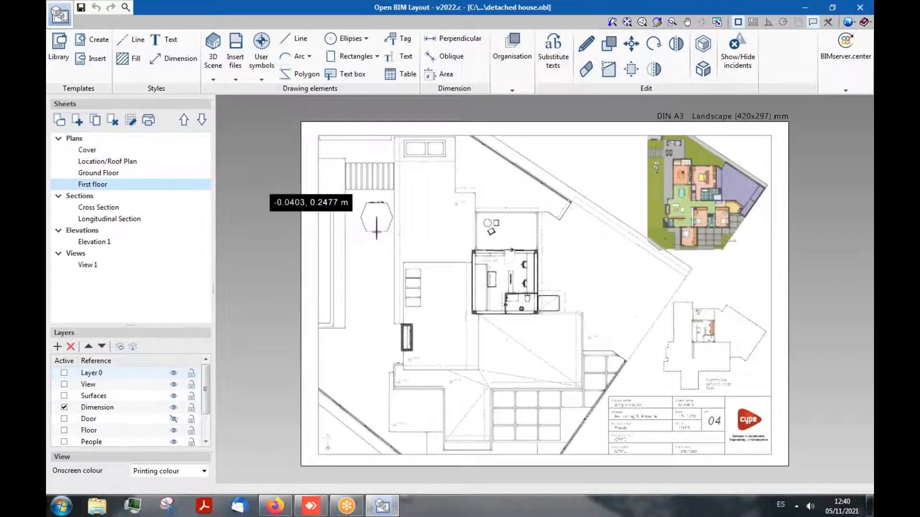
left_click(87, 150)
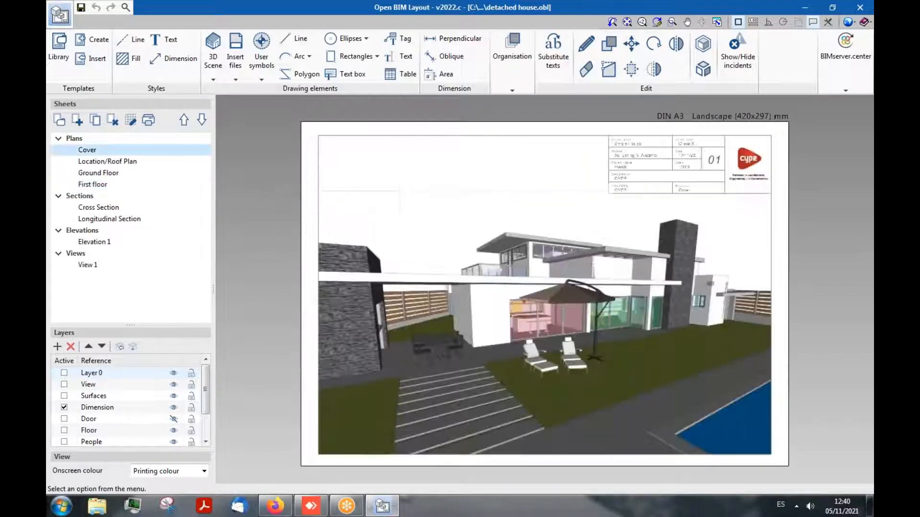
- Start a new sheet with the reference Shed in the Plans group, using the DIN A3 - Landscape (420x297) mm format
left_click(78, 121)
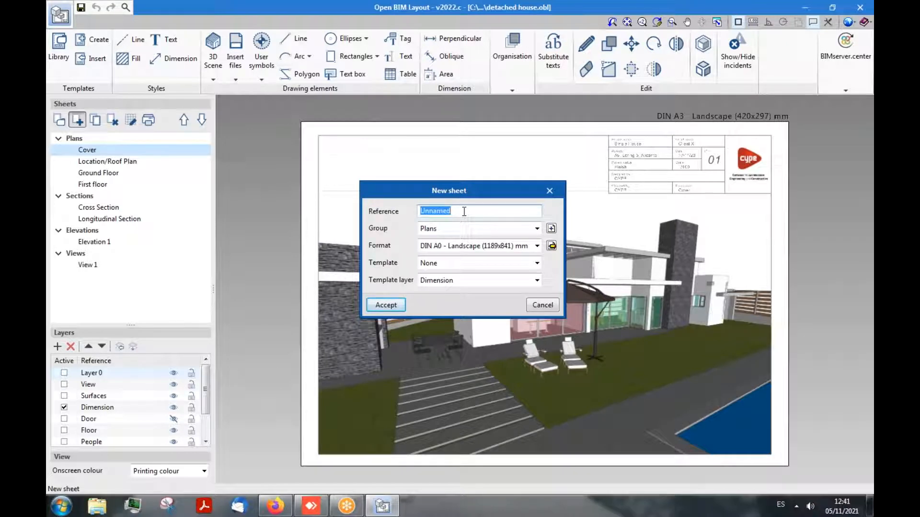
type("Shed")
left_click(447, 230)
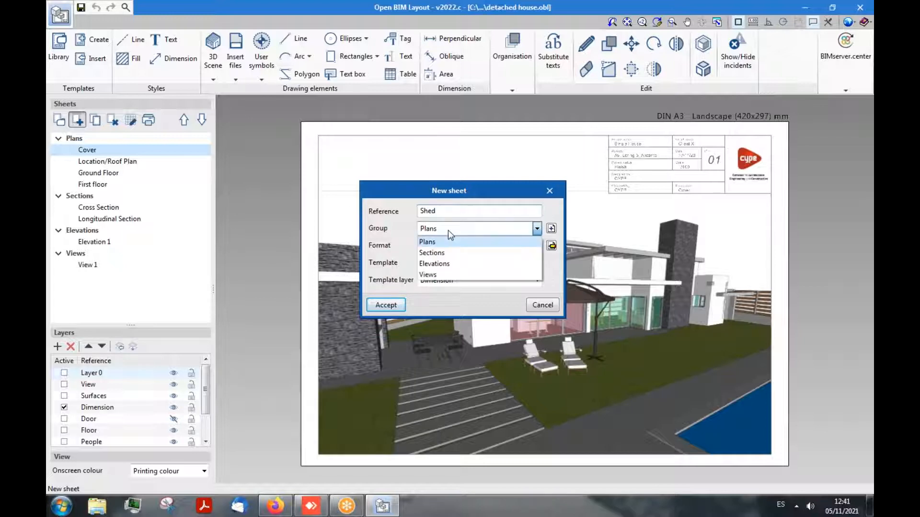
left_click(429, 242)
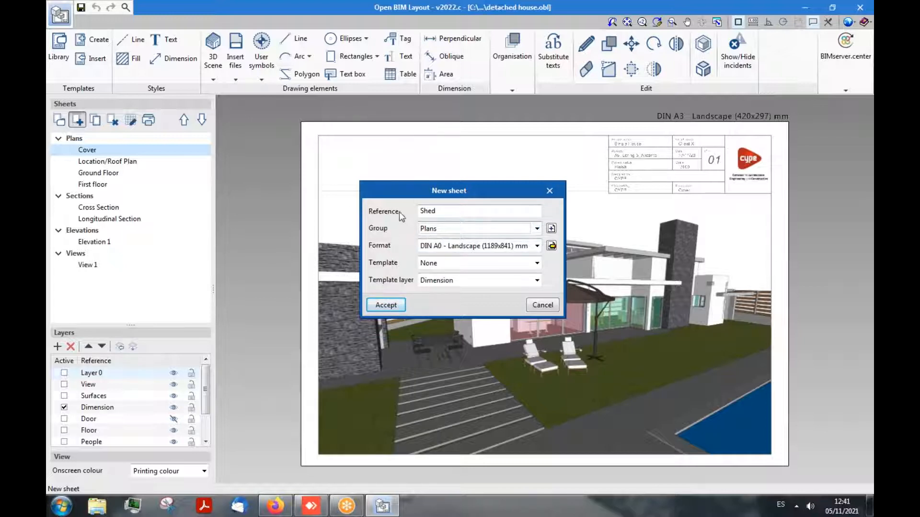
left_click(536, 246)
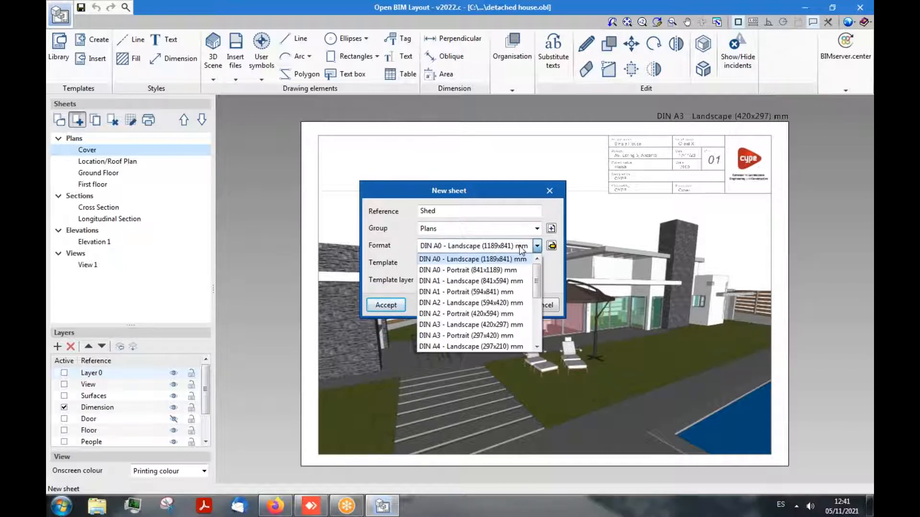
scroll(494, 289, "down", 5)
scroll(493, 291, "up", 3)
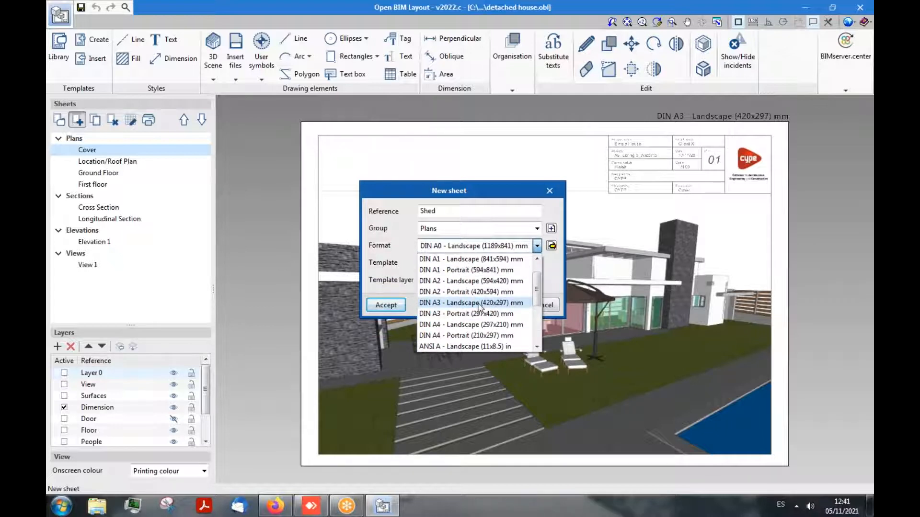
left_click(479, 302)
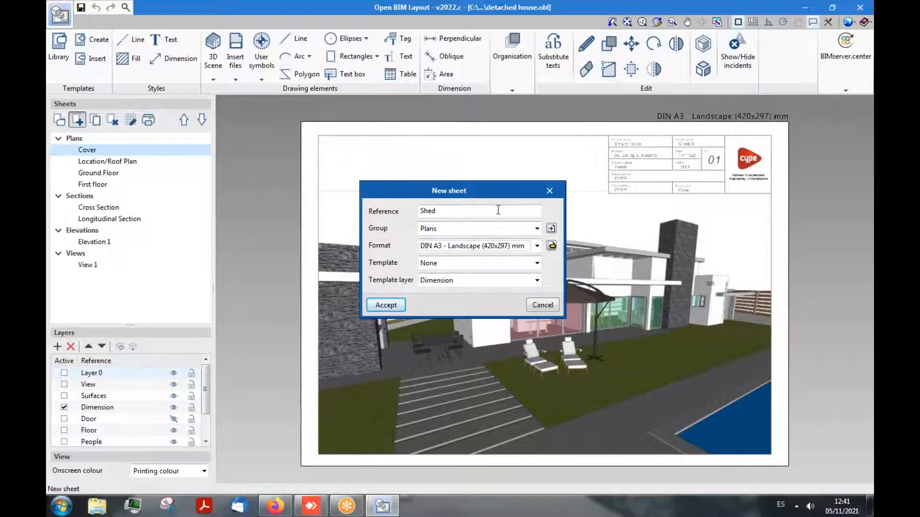
- Assign Template 1 on Layer 0 to the new Shed sheet and create it
left_click(463, 267)
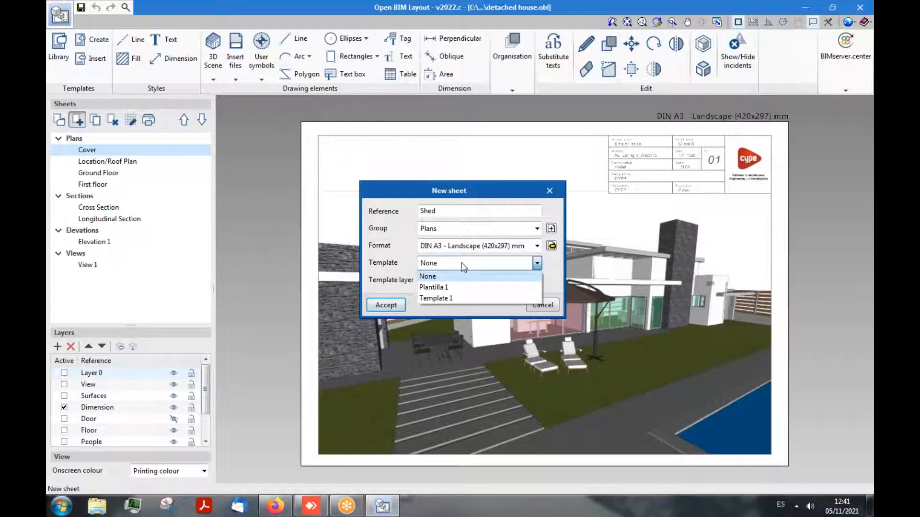
left_click(455, 298)
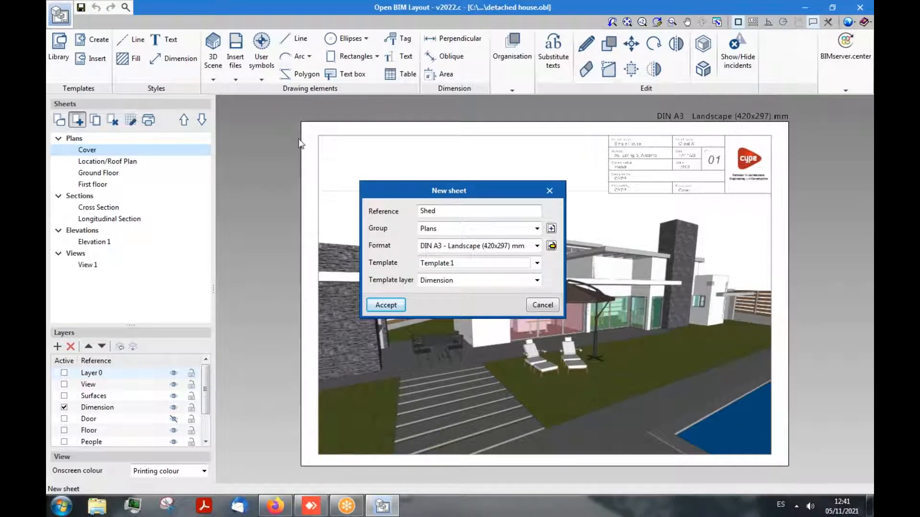
left_click(503, 285)
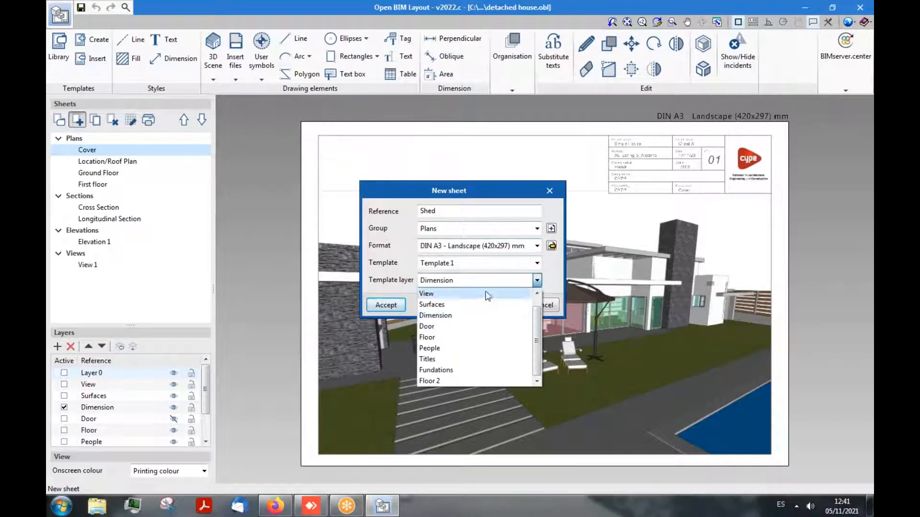
left_click(465, 296)
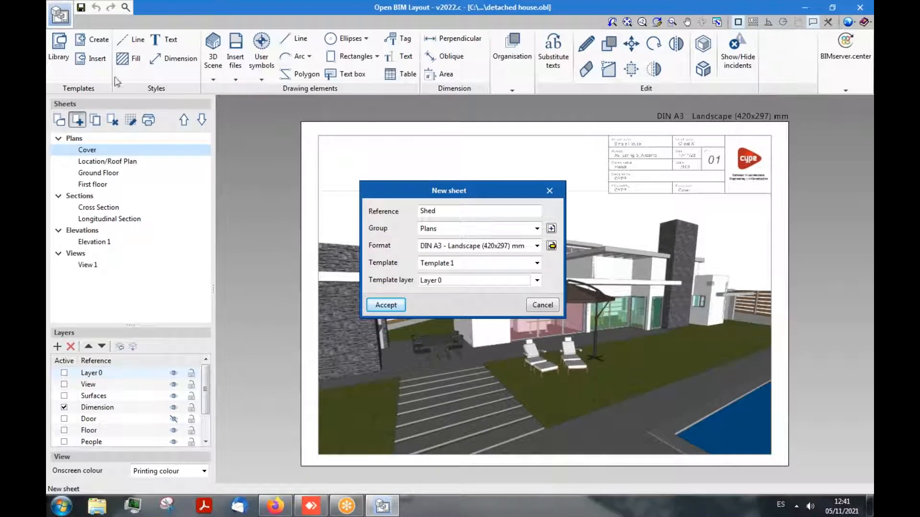
left_click_drag(469, 189, 453, 190)
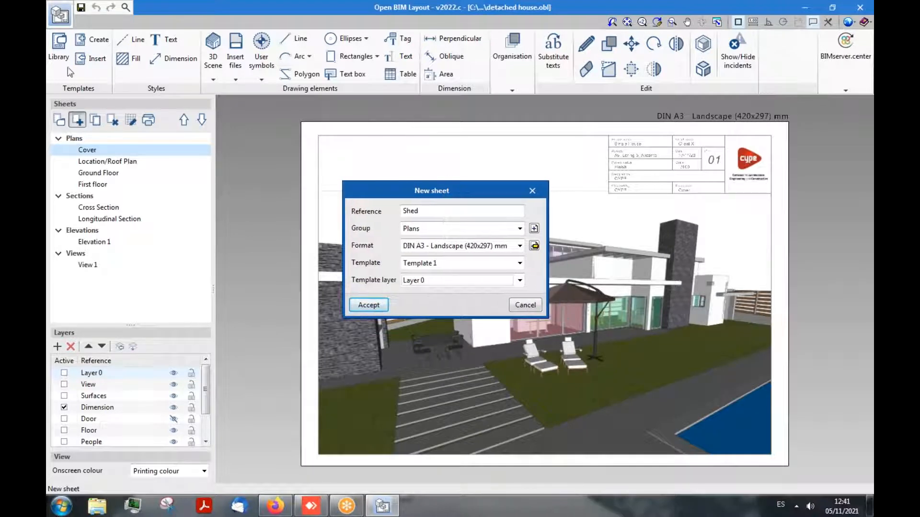
left_click(368, 305)
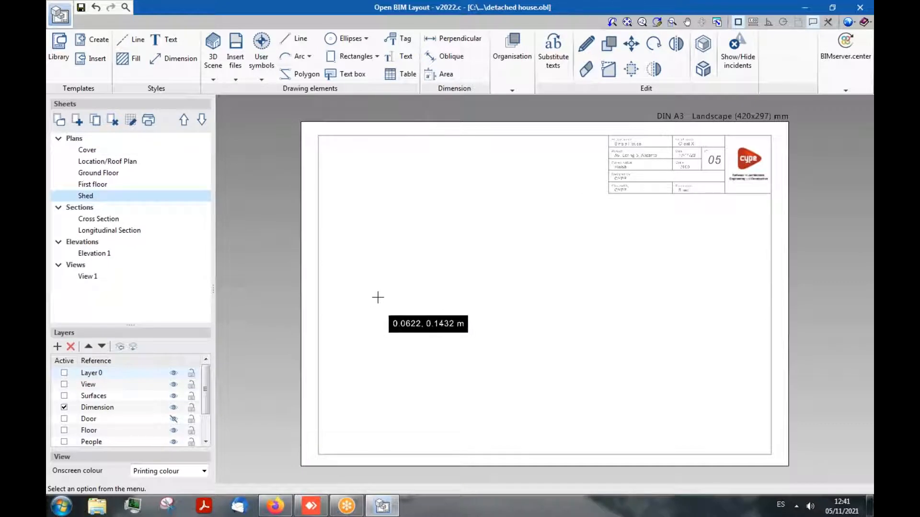
- Examine the title block fields of the Plantilla 1 template in the template library and close the library
left_click(59, 56)
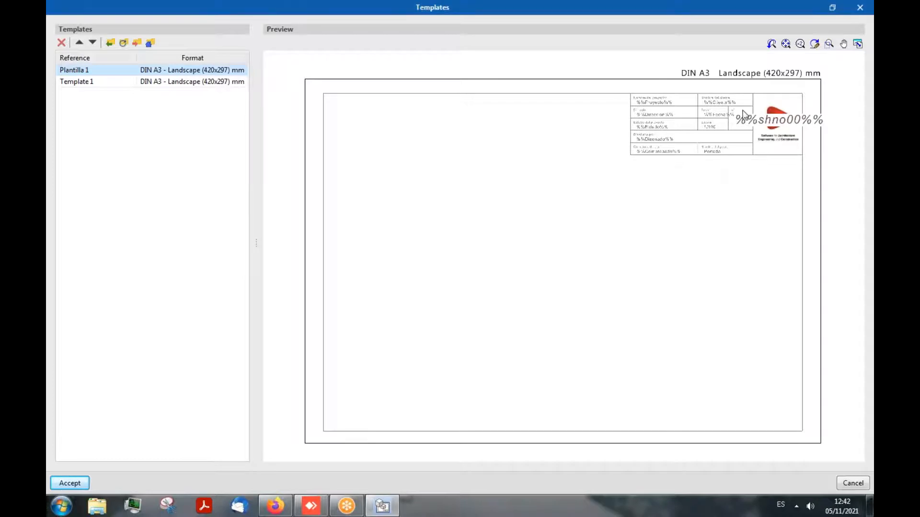
scroll(743, 117, "up", 5)
scroll(428, 77, "up", 3)
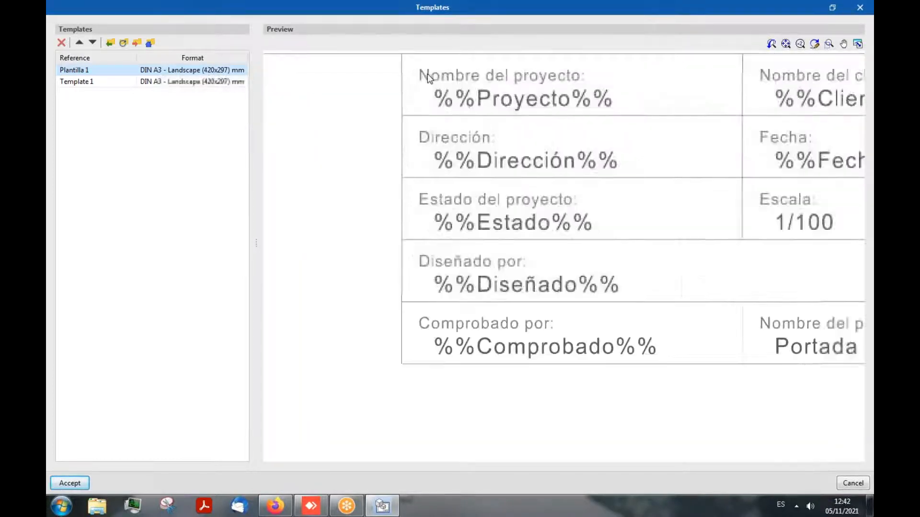
scroll(481, 89, "down", 2)
scroll(481, 89, "up", 5)
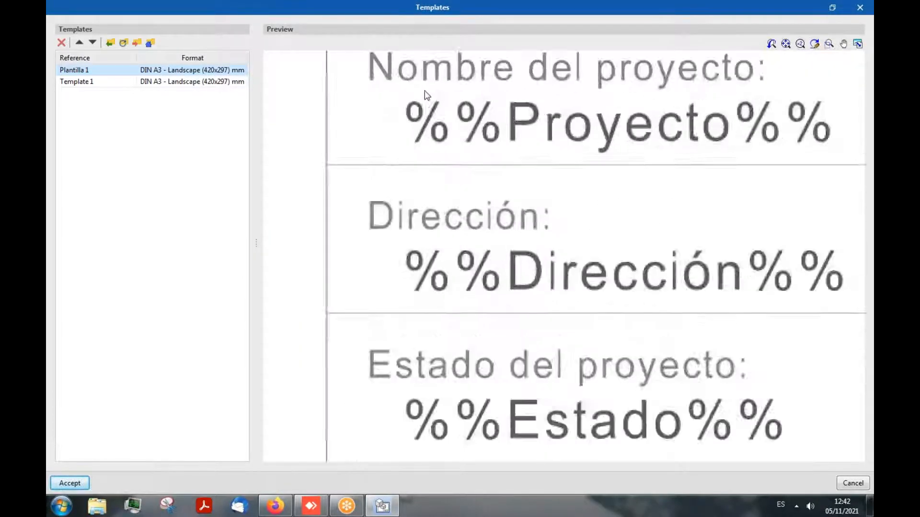
scroll(382, 164, "down", 2)
scroll(527, 139, "up", 1)
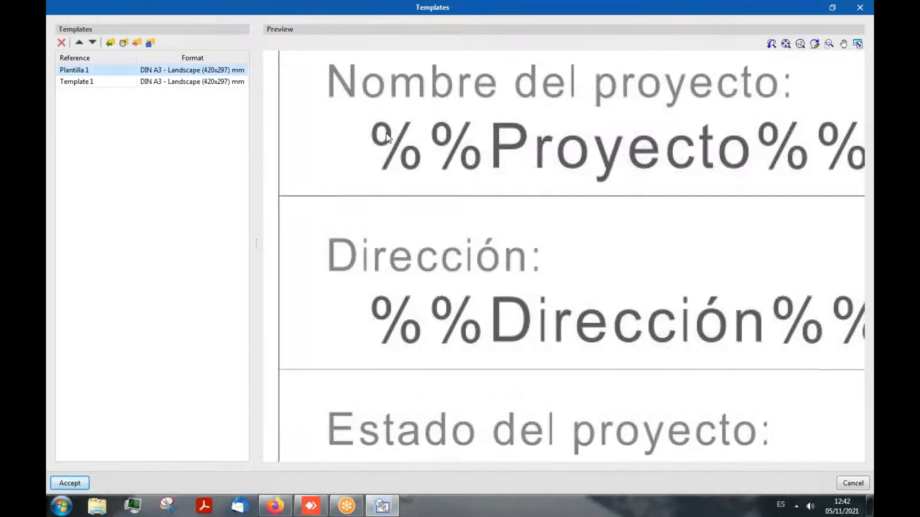
scroll(527, 140, "down", 3)
scroll(526, 140, "up", 1)
scroll(508, 148, "down", 5)
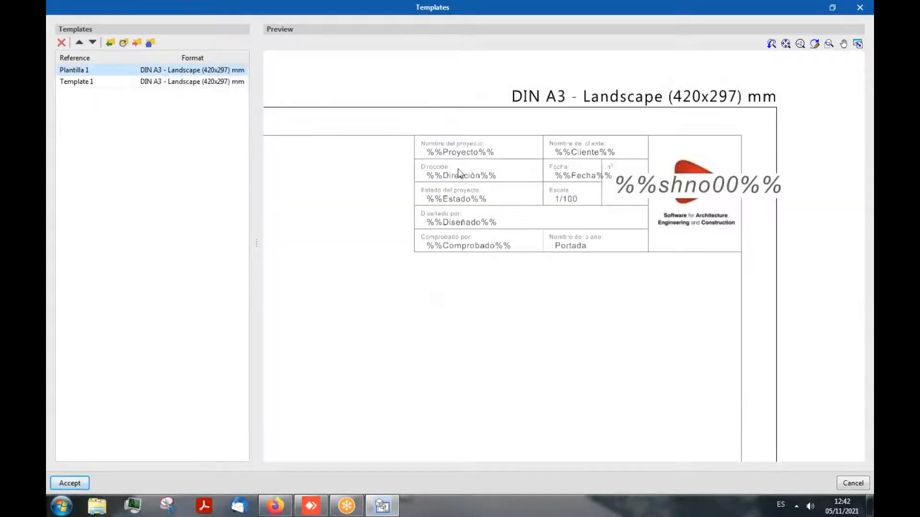
scroll(479, 173, "up", 1)
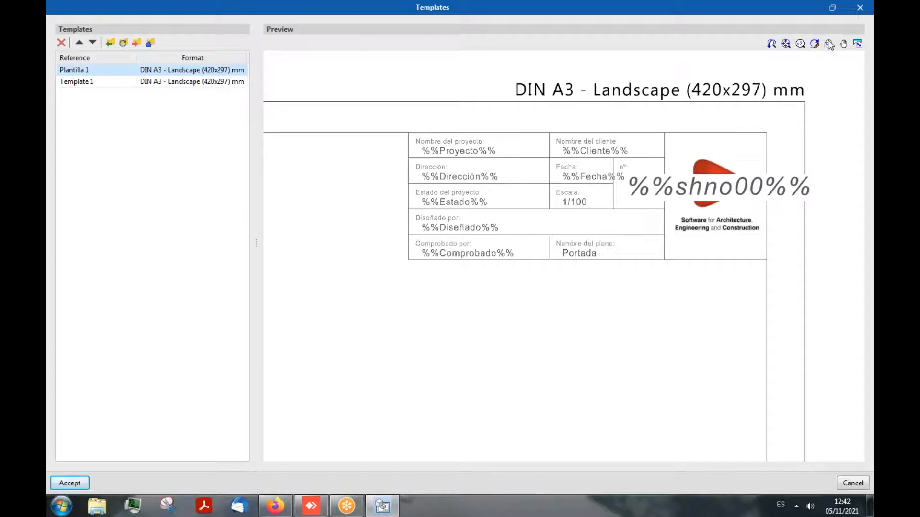
left_click(860, 7)
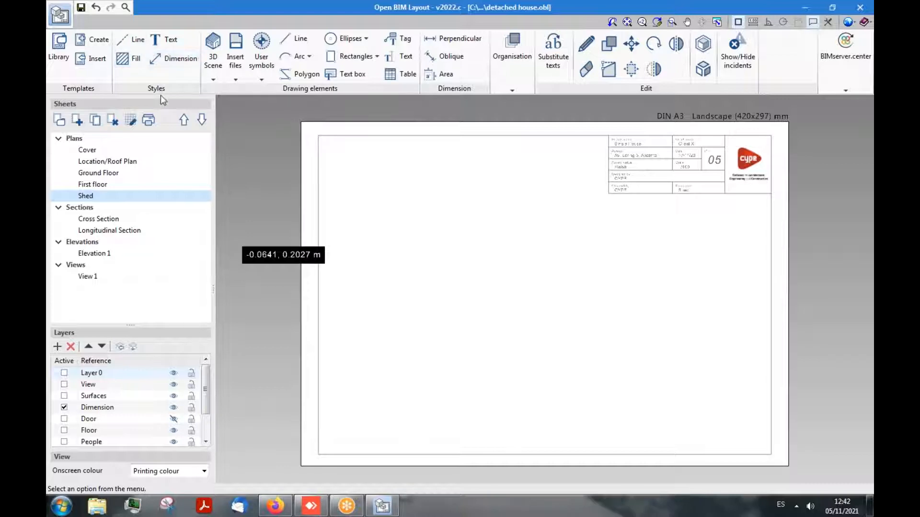
- Examine the project's line styles and the text styles from Anotation to Title schemes, leaving both lists unchanged
left_click(131, 40)
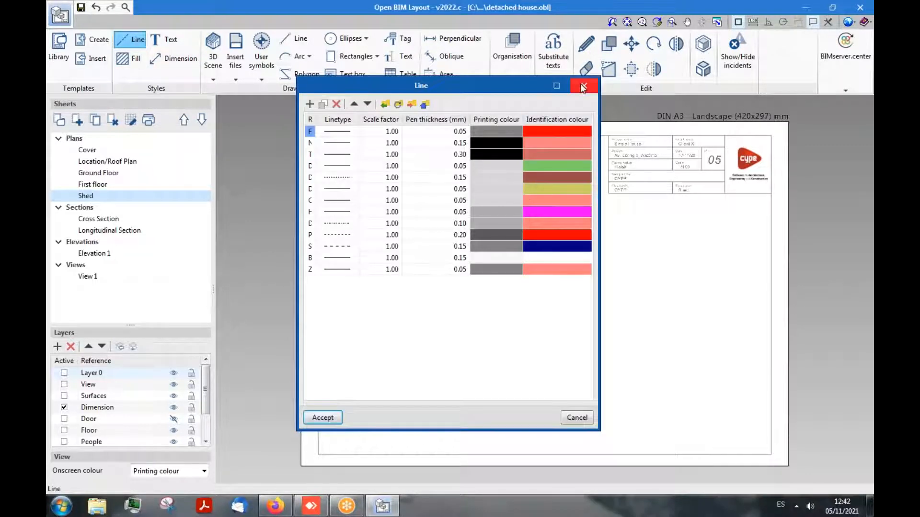
left_click(584, 86)
left_click(163, 39)
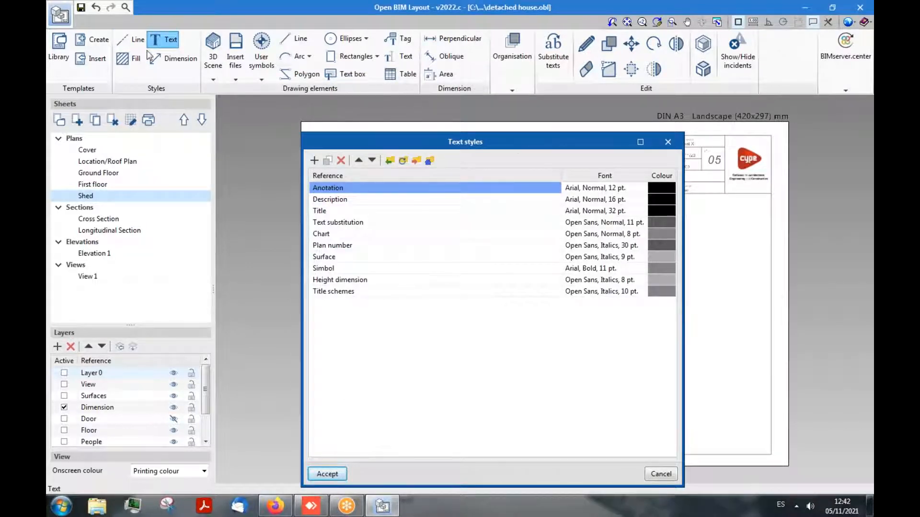
left_click_drag(516, 151, 456, 126)
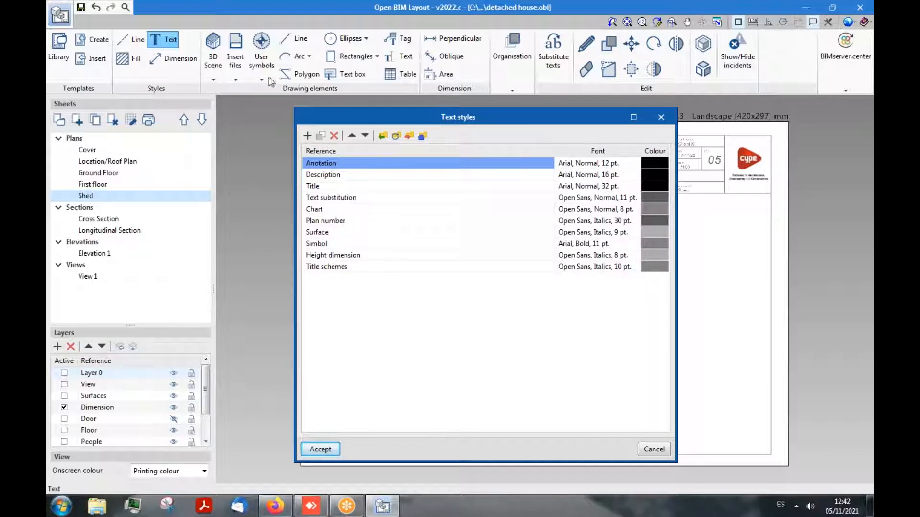
left_click(349, 177)
left_click(346, 187)
left_click(344, 198)
left_click(426, 211)
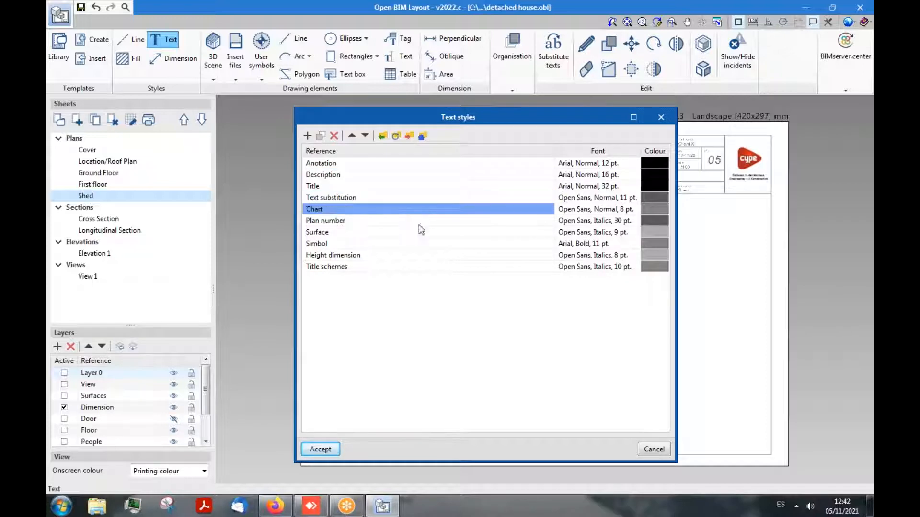
left_click(331, 222)
left_click(356, 233)
left_click(357, 244)
left_click(363, 256)
left_click(364, 267)
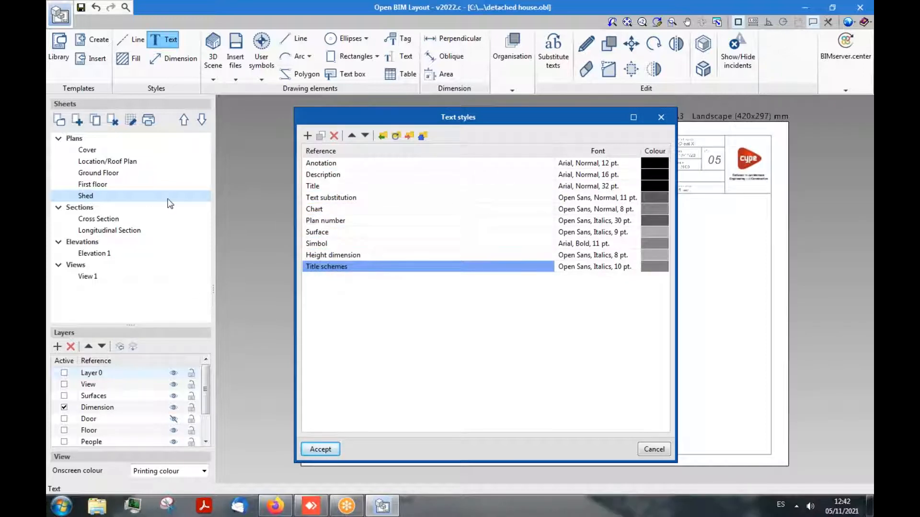
left_click(654, 450)
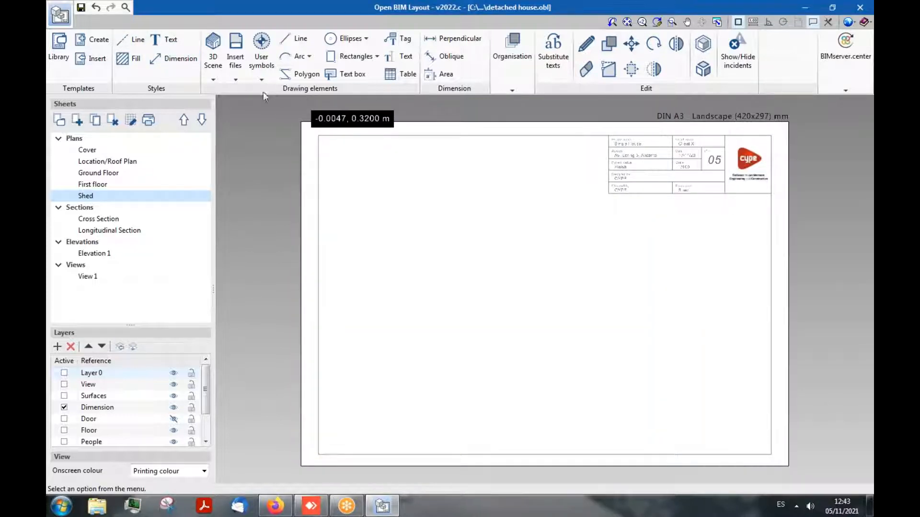
- Add a new scene to the 3D scenes library and expand its Architecture model in the outline to show the component models
left_click(213, 76)
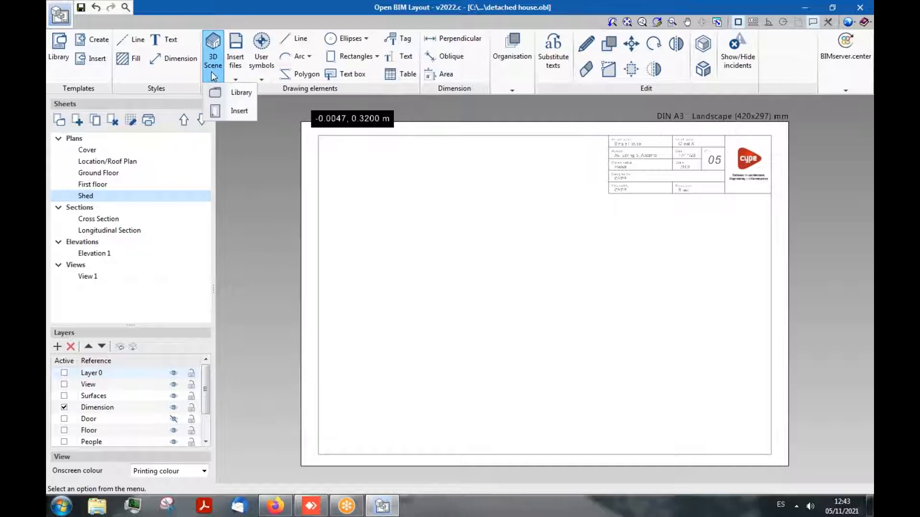
left_click(227, 92)
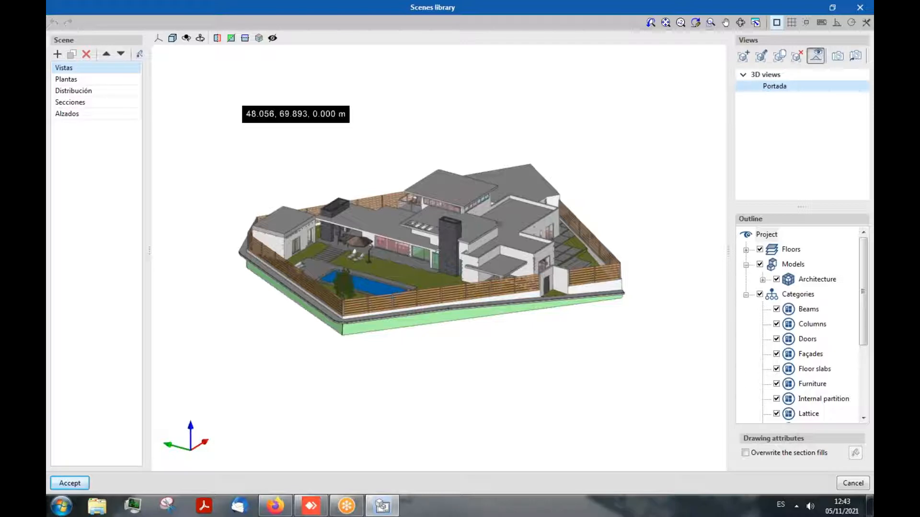
left_click(57, 57)
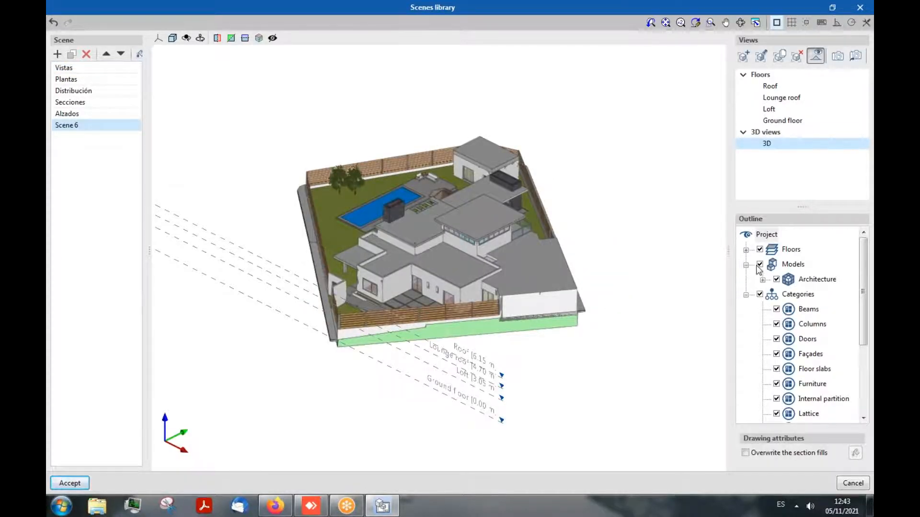
left_click(791, 267)
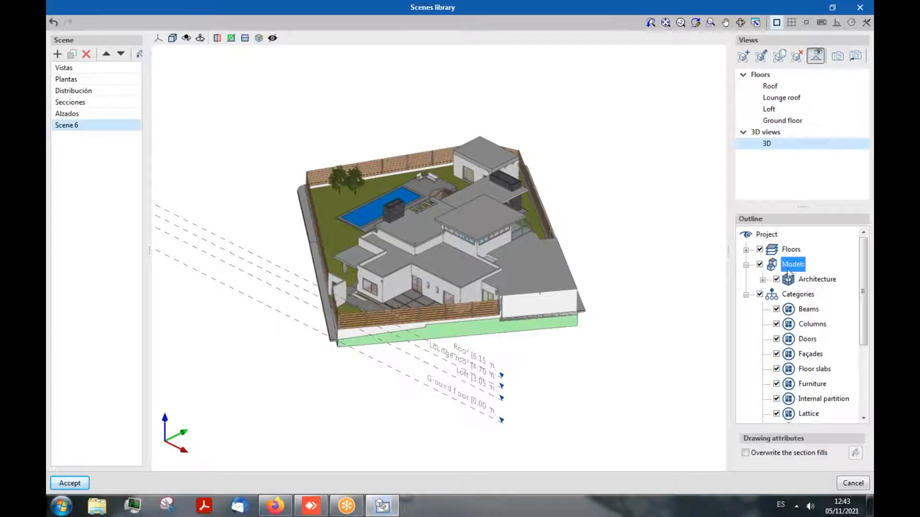
left_click(763, 280)
mouse_move(727, 324)
left_mouse_down()
mouse_move(656, 322)
mouse_move(594, 305)
left_mouse_up()
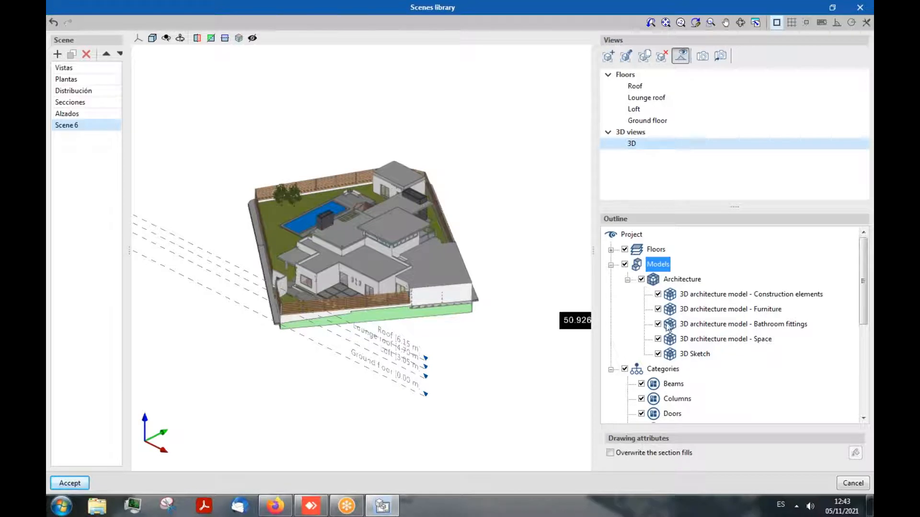
- Hide the Construction elements, Bathroom fittings, Space and 3D Sketch models to isolate the Furniture model, and show them all again
left_click(657, 294)
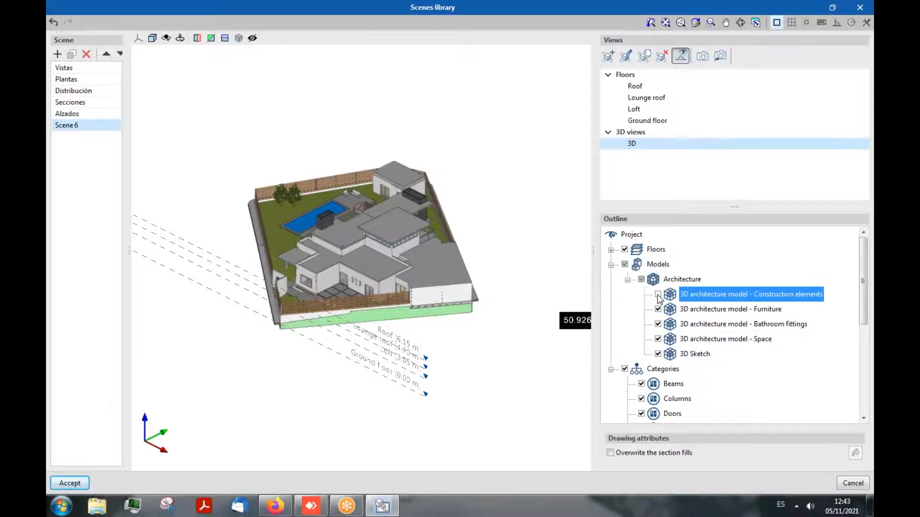
left_click(659, 324)
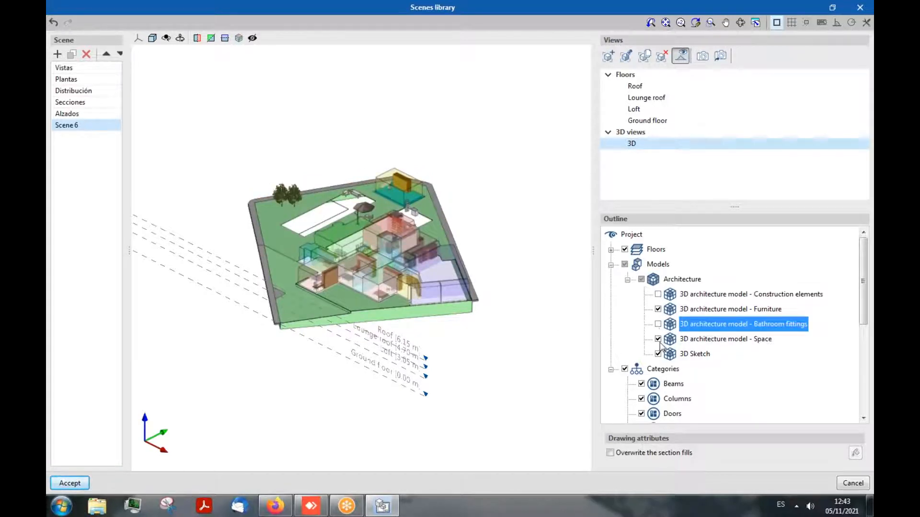
left_click(657, 339)
left_click(657, 354)
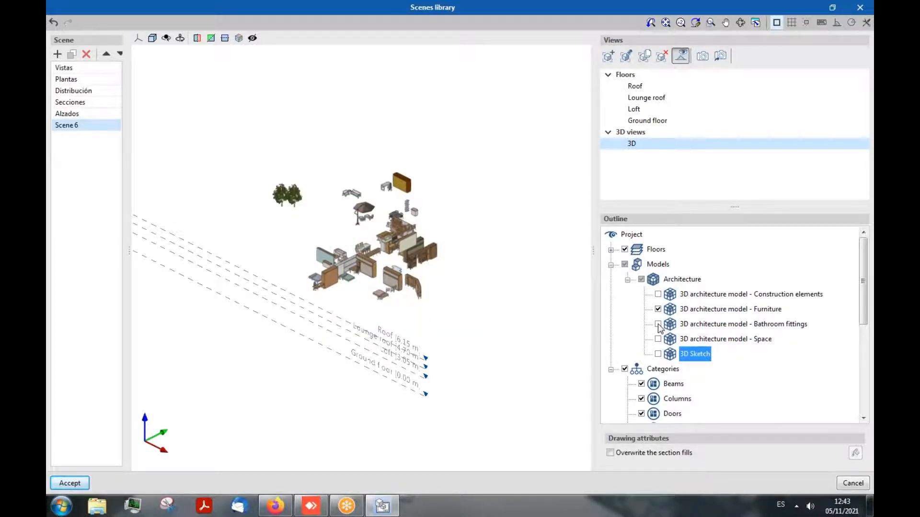
left_click(657, 325)
left_click(658, 294)
left_click(658, 339)
left_click(657, 354)
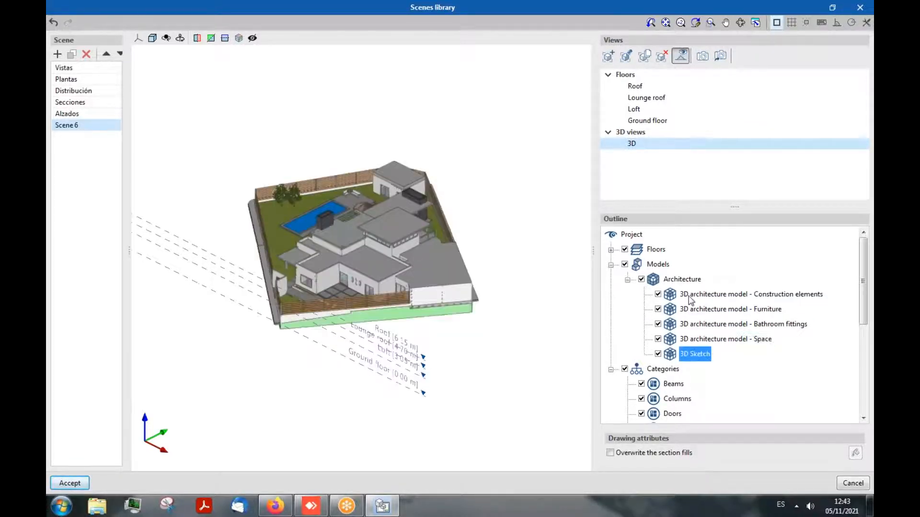
scroll(608, 301, "down", 1)
scroll(648, 310, "up", 1)
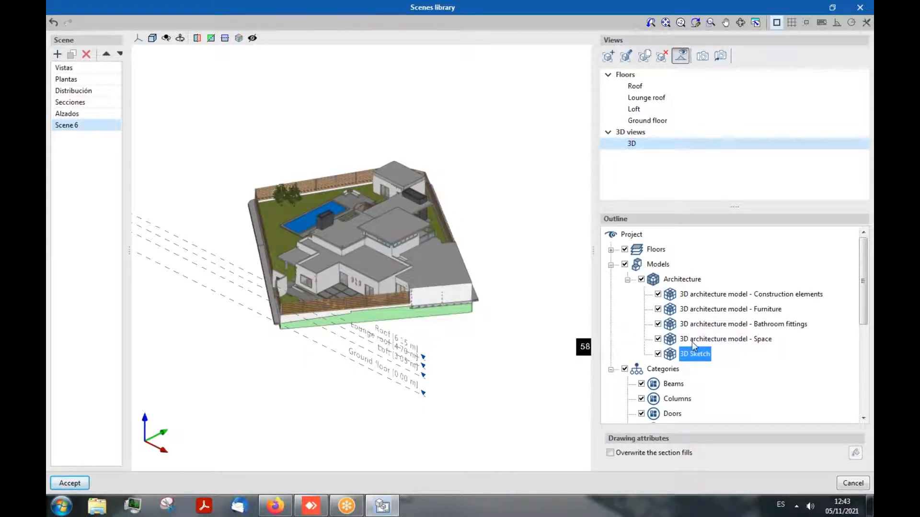
- Hide the Space model in the new scene
left_click(657, 339)
left_click(732, 309)
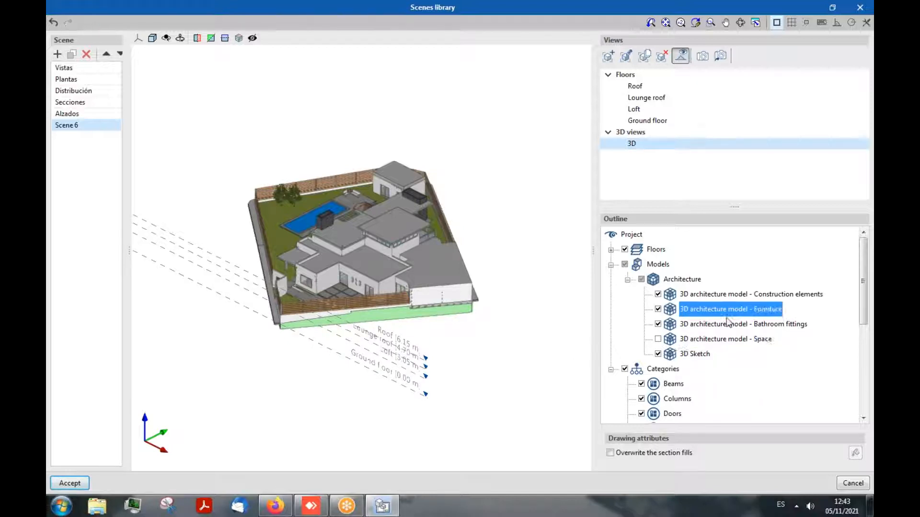
left_click(717, 326)
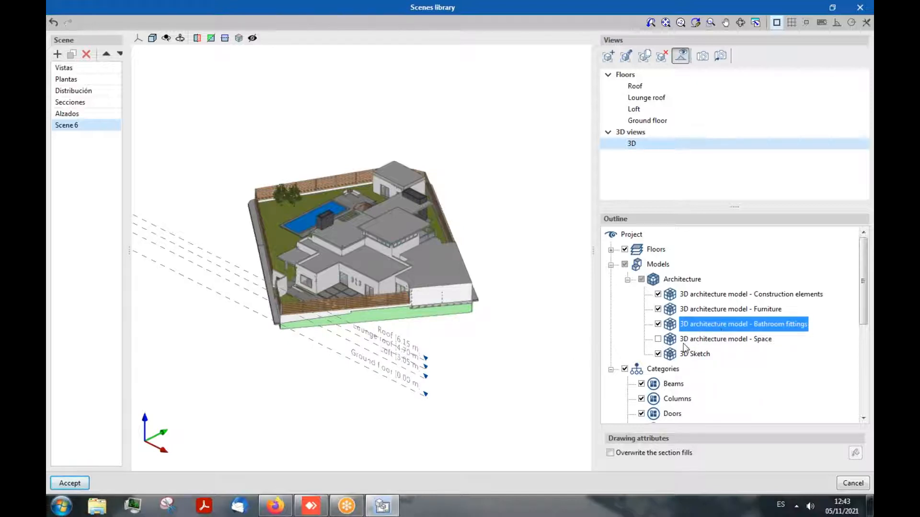
- Isolate the Space model by showing it and hiding every other architecture model, and inspect the room volumes
left_click(657, 353)
left_click(657, 338)
left_click(657, 324)
left_click(657, 309)
left_click(657, 294)
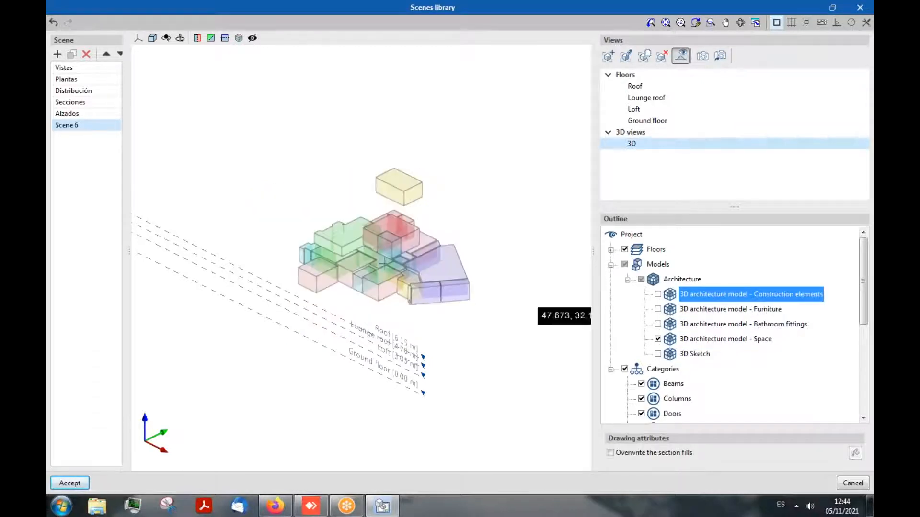
scroll(295, 247, "up", 1)
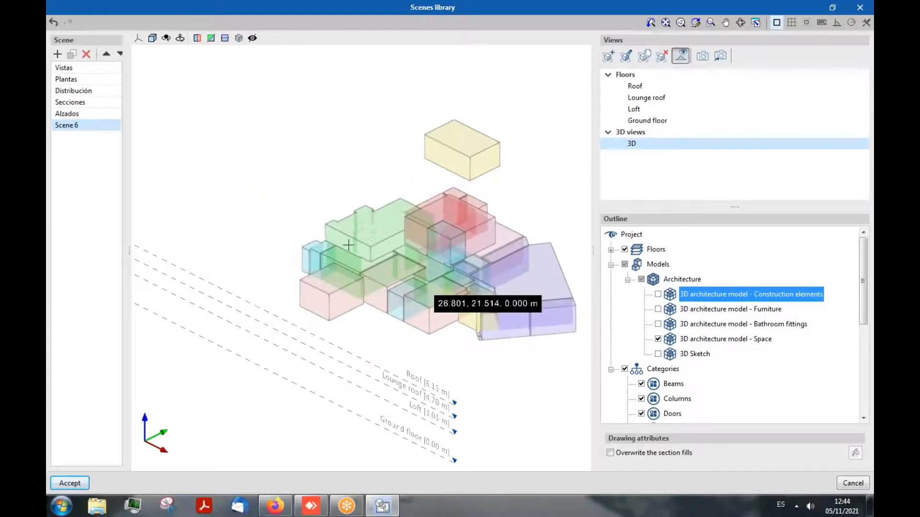
scroll(382, 297, "up", 2)
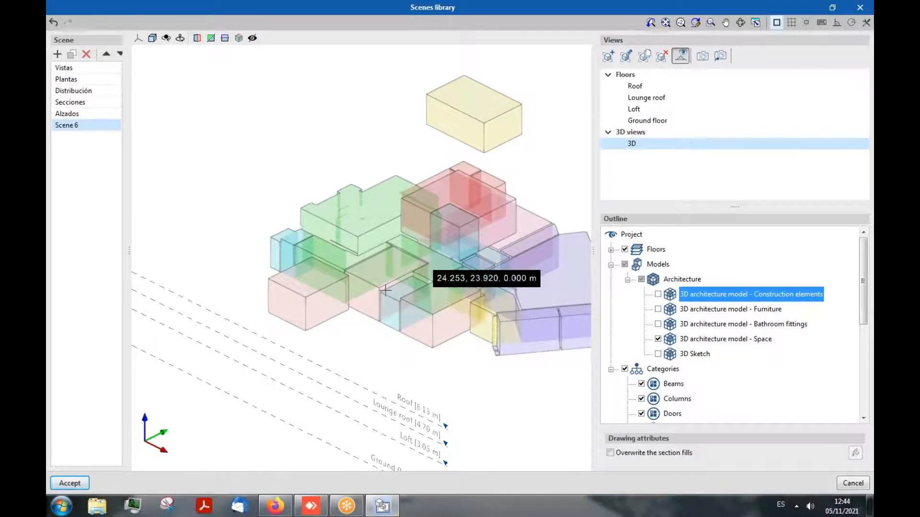
scroll(384, 294, "down", 2)
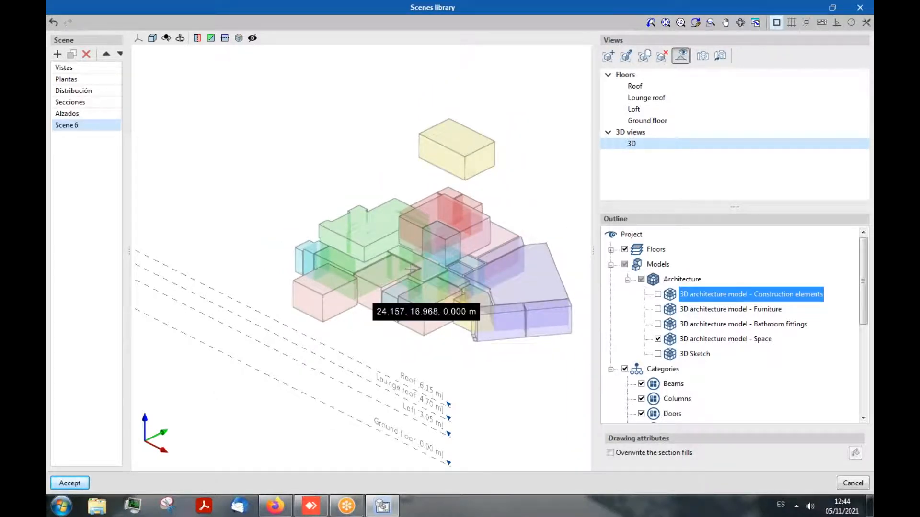
- Show the 3D Sketch, Bathroom fittings, Furniture and Construction elements models again and hide the Space model
left_click(658, 353)
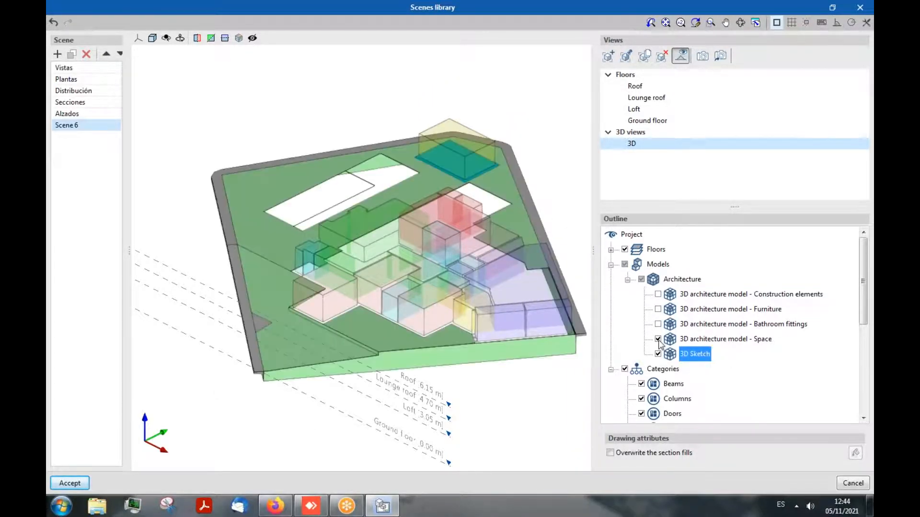
left_click(658, 339)
left_click(657, 324)
left_click(658, 309)
left_click(658, 294)
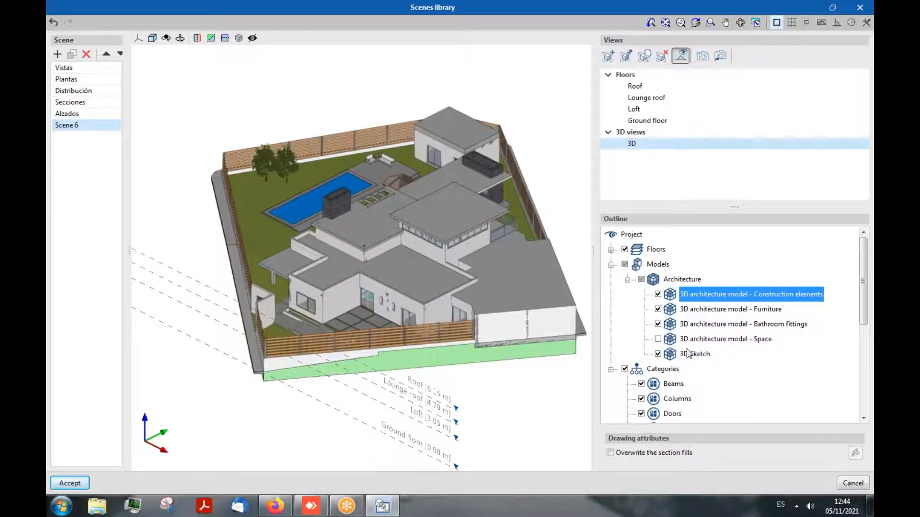
- Look through the element categories in the scene's outline and save the scenes library with the new scene
scroll(734, 373, "down", 5)
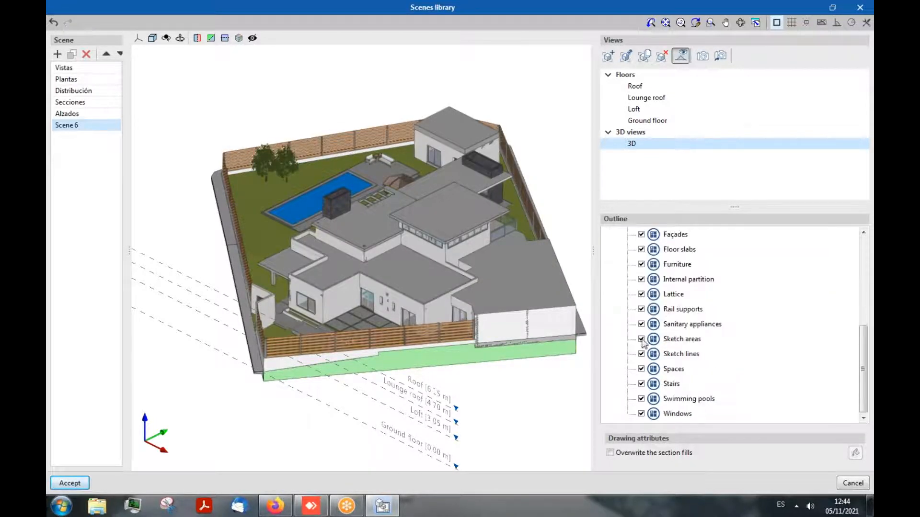
scroll(720, 338, "up", 5)
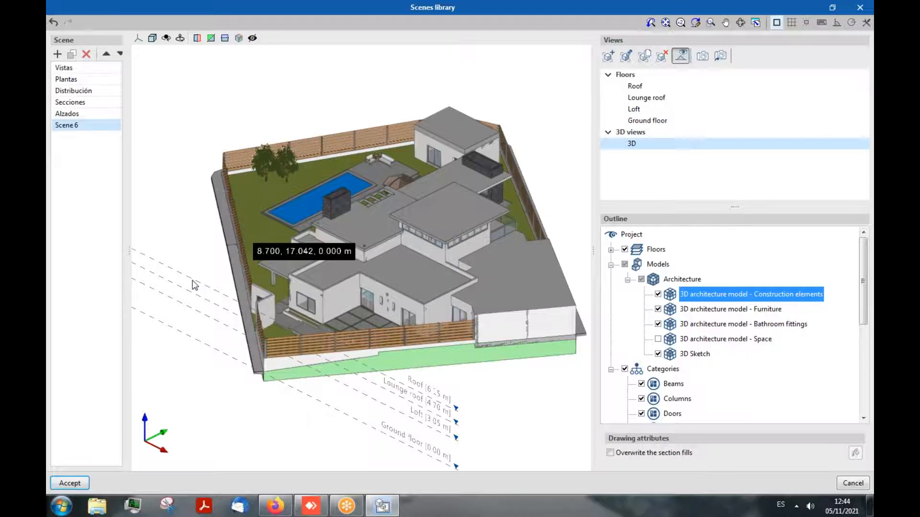
left_click(69, 483)
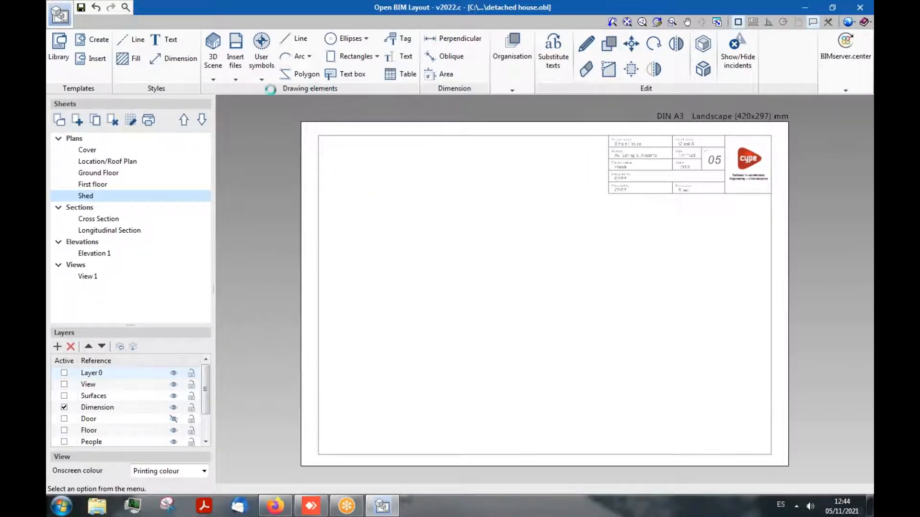
- Insert a 3D scene frame on the Shed sheet, from the title block's lower right corner to the border's lower left corner
left_click(213, 76)
left_click(237, 110)
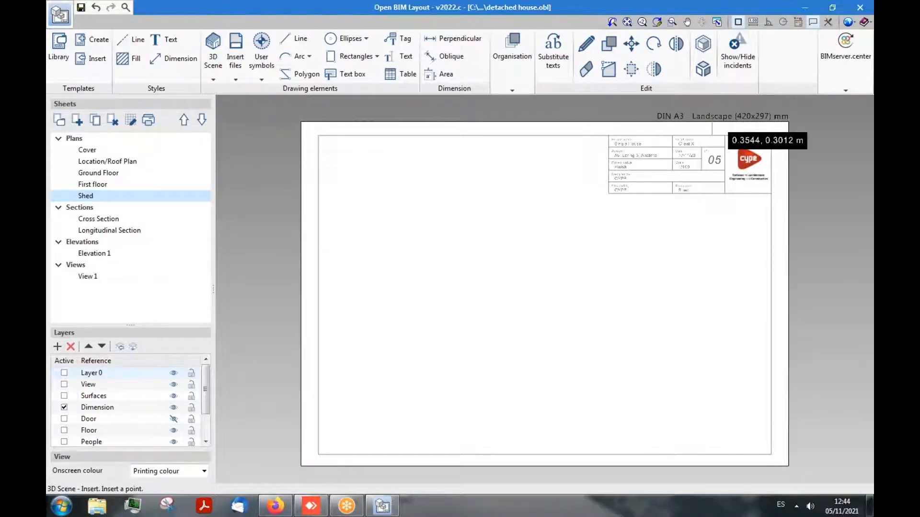
left_click(769, 194)
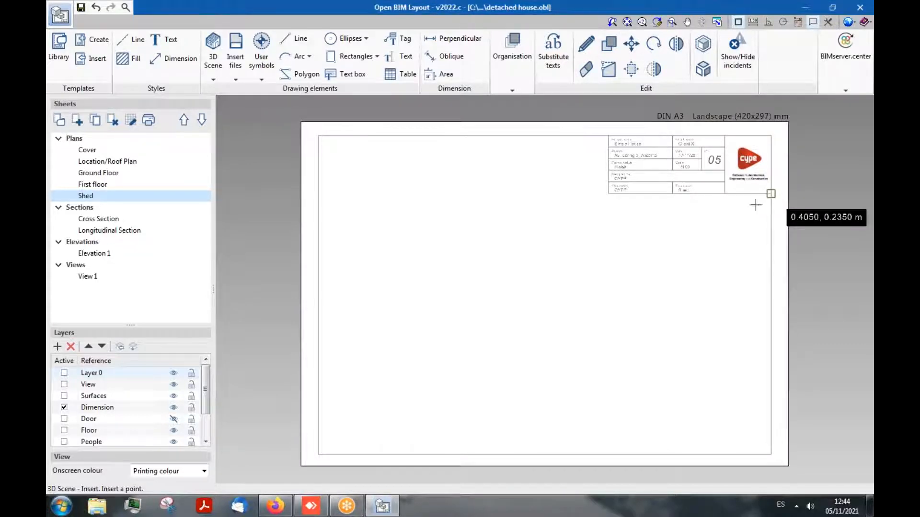
left_click(319, 454)
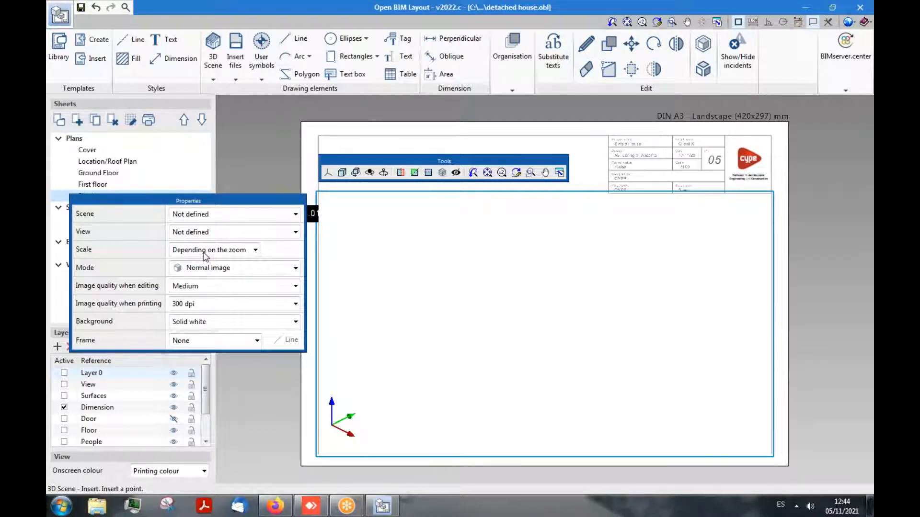
- Assign Scene 6 with the Ground floor view to the inserted frame
left_click(295, 214)
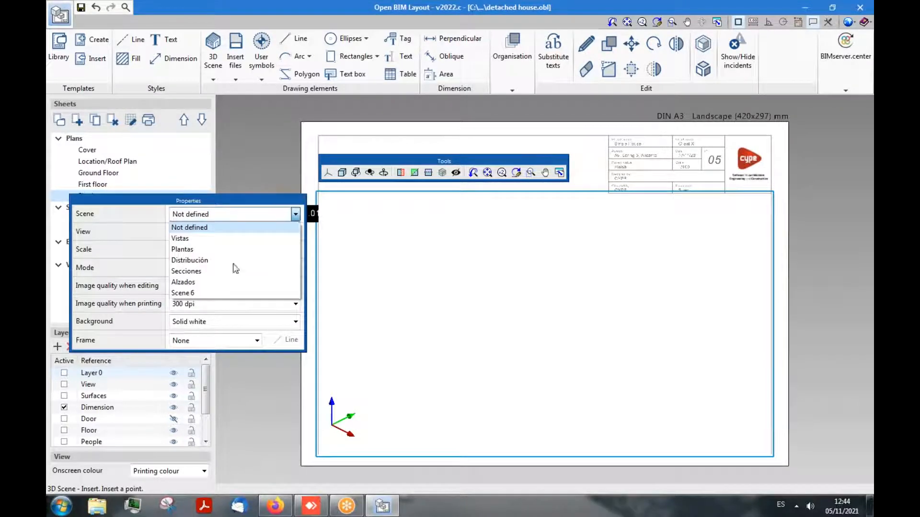
left_click(194, 293)
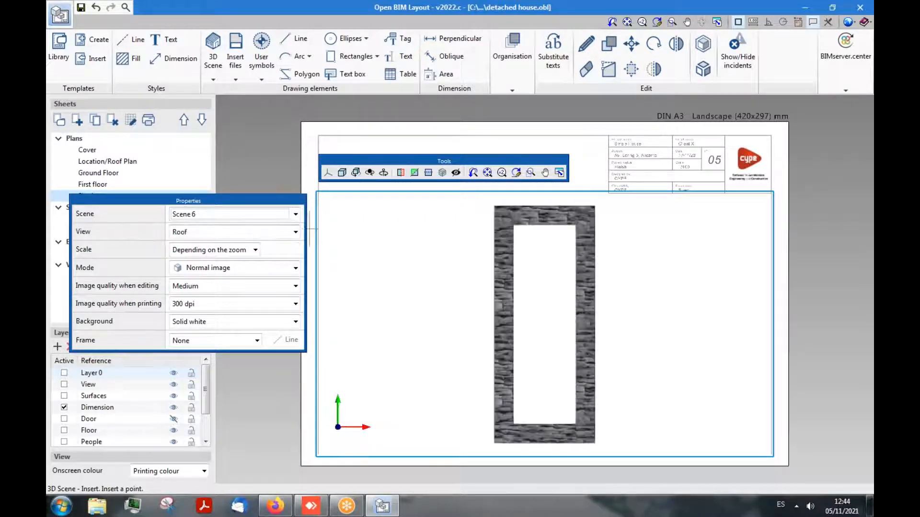
left_click(296, 233)
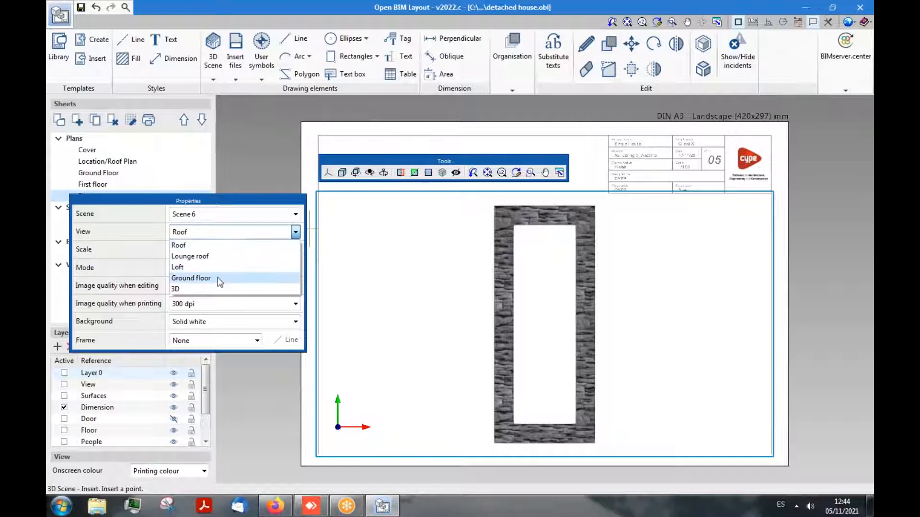
left_click(191, 278)
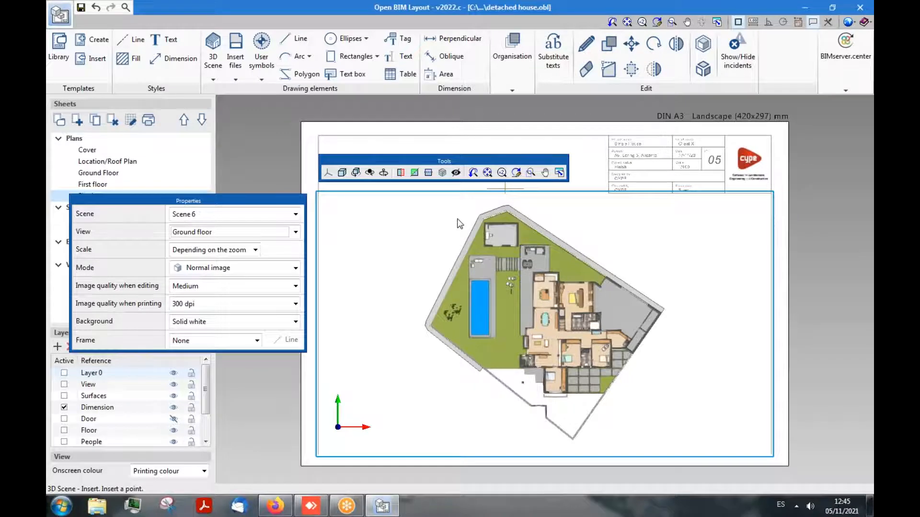
scroll(502, 211, "up", 5)
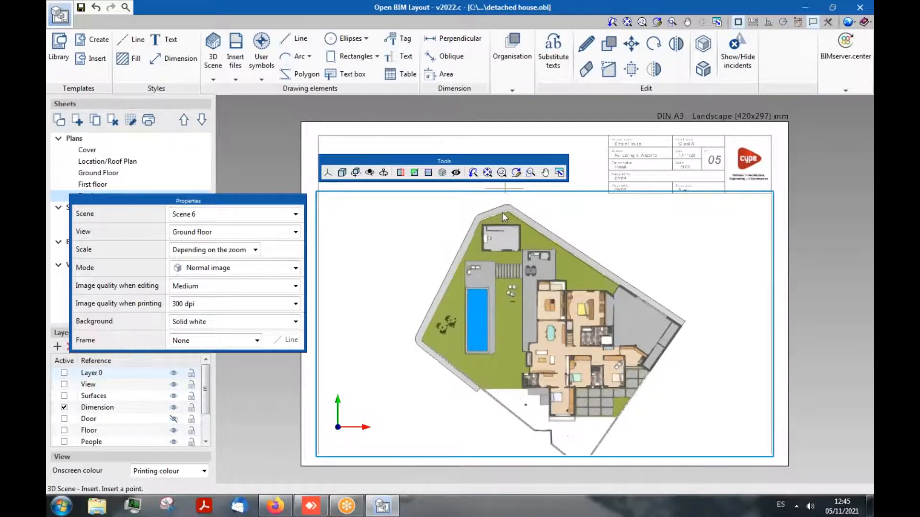
- Set the inserted scene frame to the predefined scale of 1:50
scroll(489, 307, "up", 1)
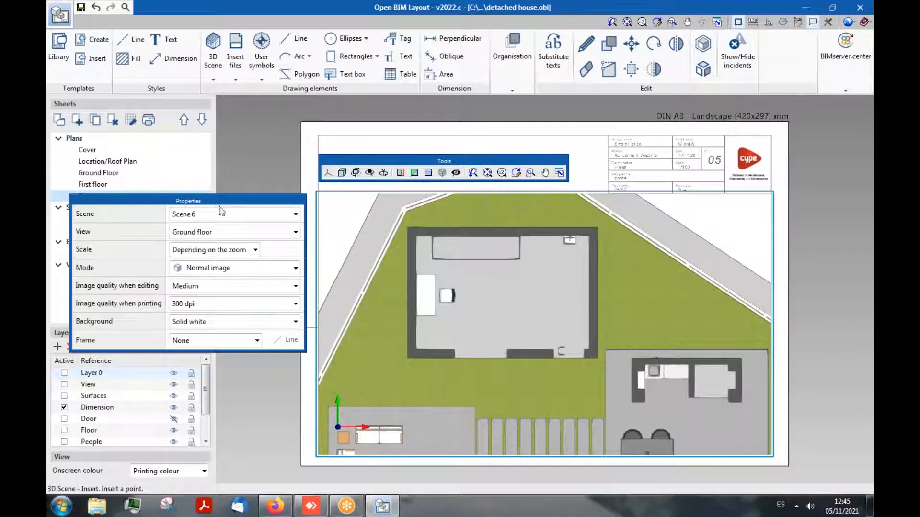
left_click(254, 251)
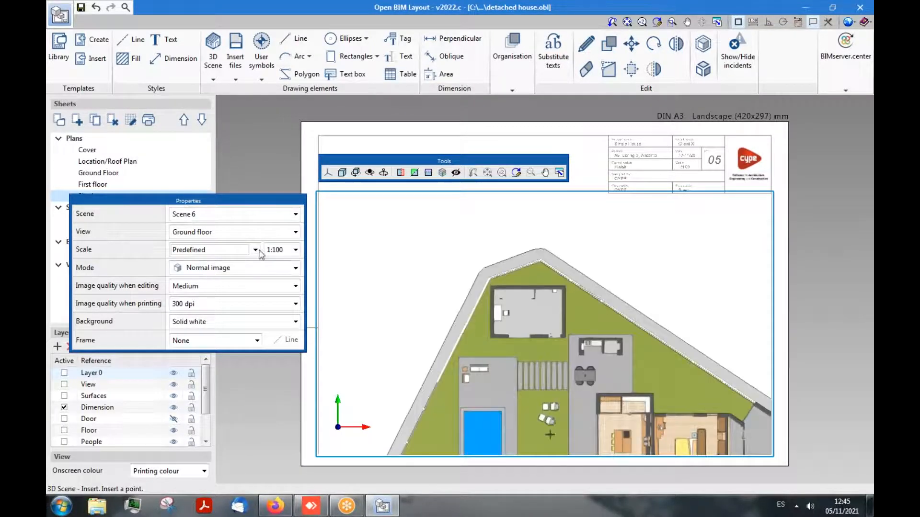
left_click(296, 249)
left_click(276, 274)
left_click(255, 250)
left_click(206, 289)
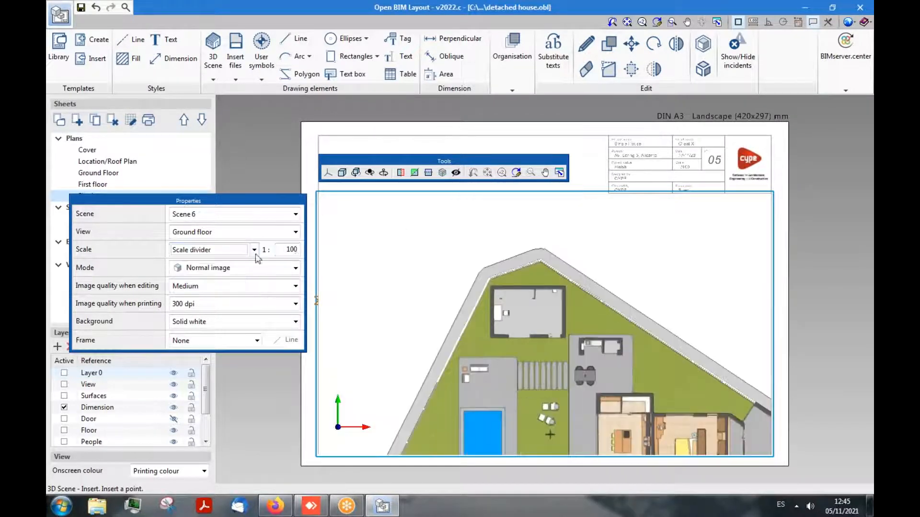
double_click(294, 249)
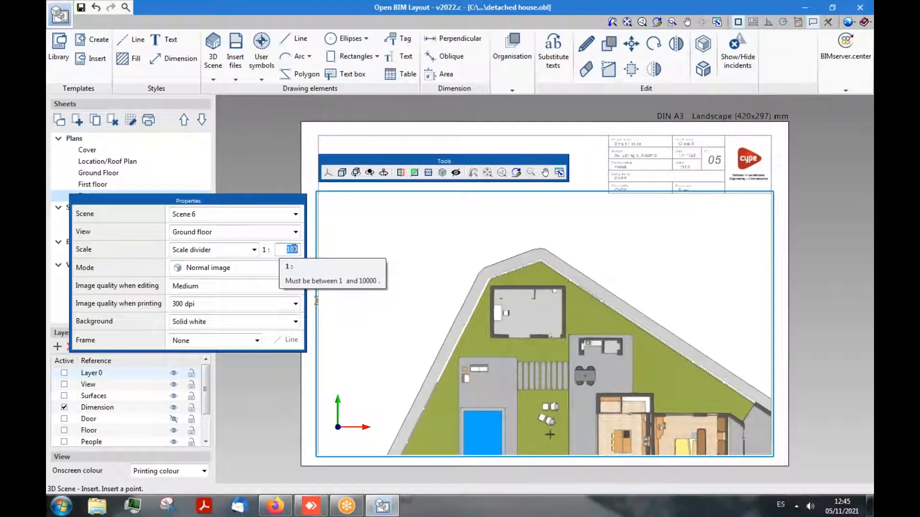
key("Return")
left_click(254, 250)
left_click(220, 274)
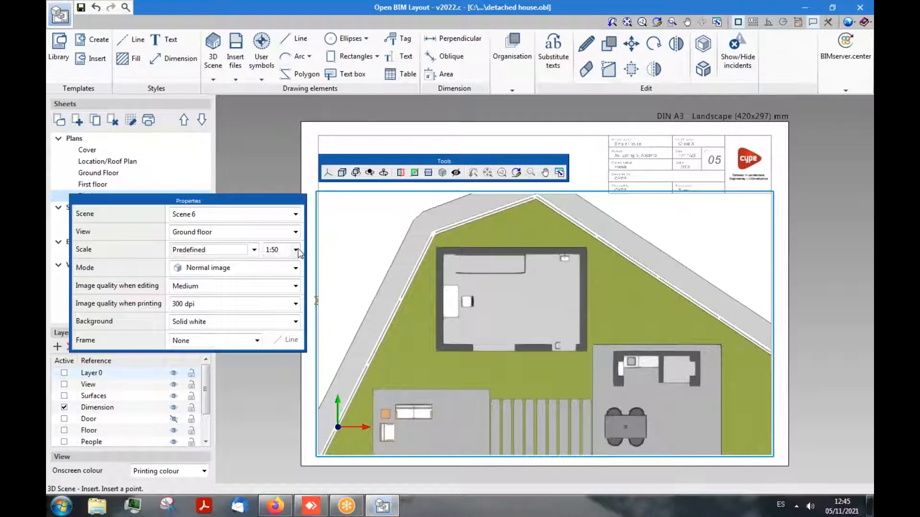
- Set the scene's display mode to Monochrome image, keep the frame as None, and finish the insertion
left_click_drag(155, 201, 140, 122)
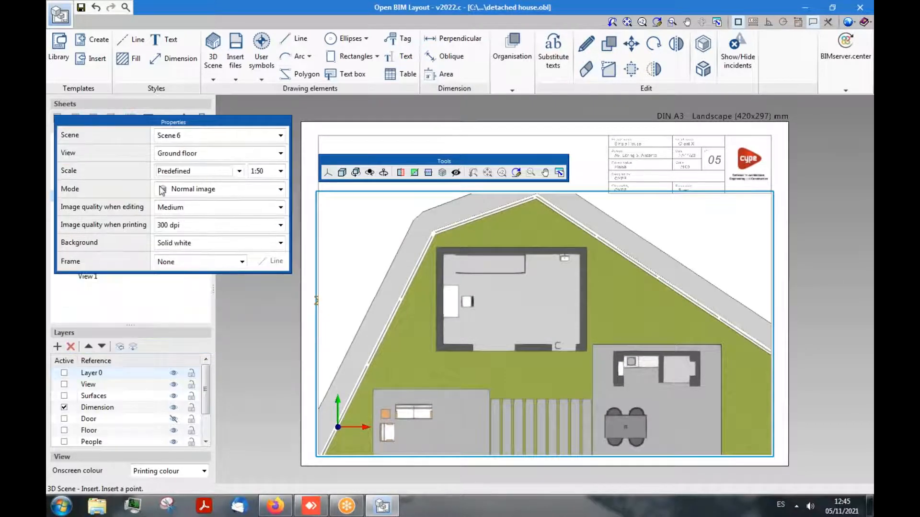
left_click(280, 190)
left_click(195, 214)
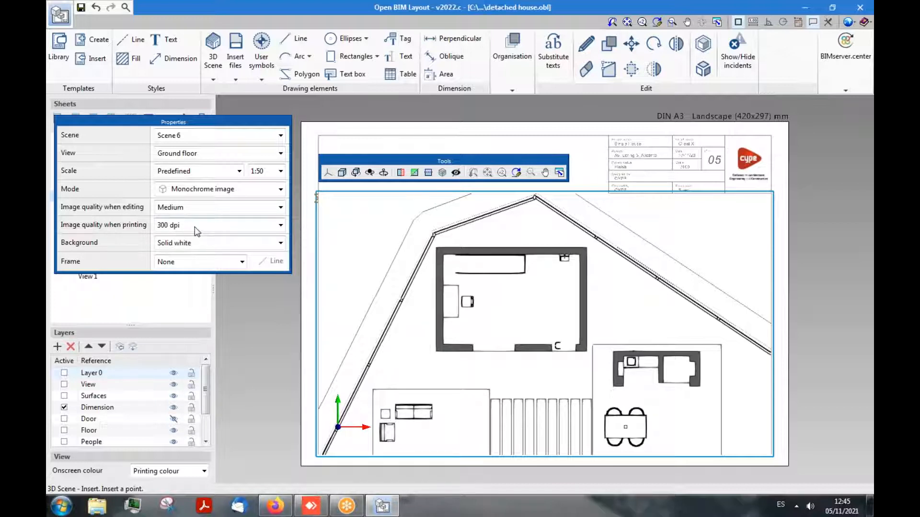
left_click(241, 262)
left_click(242, 262)
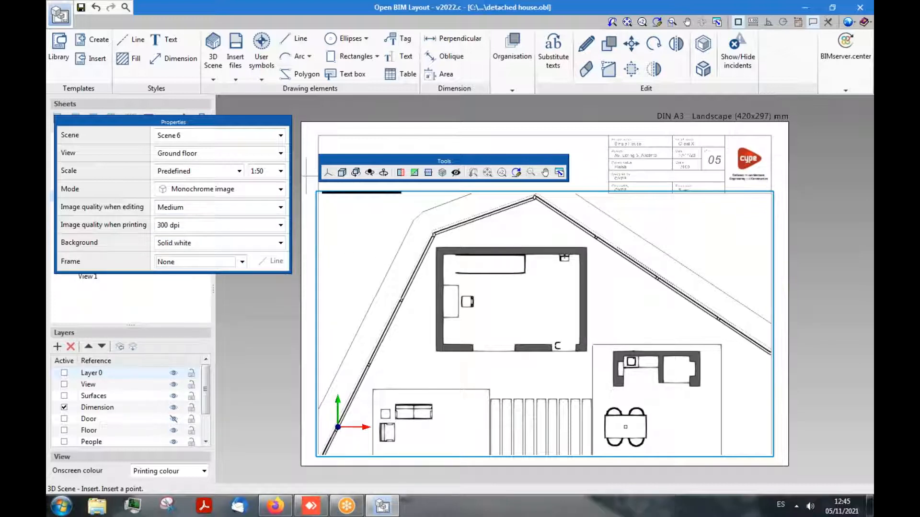
right_click(589, 167)
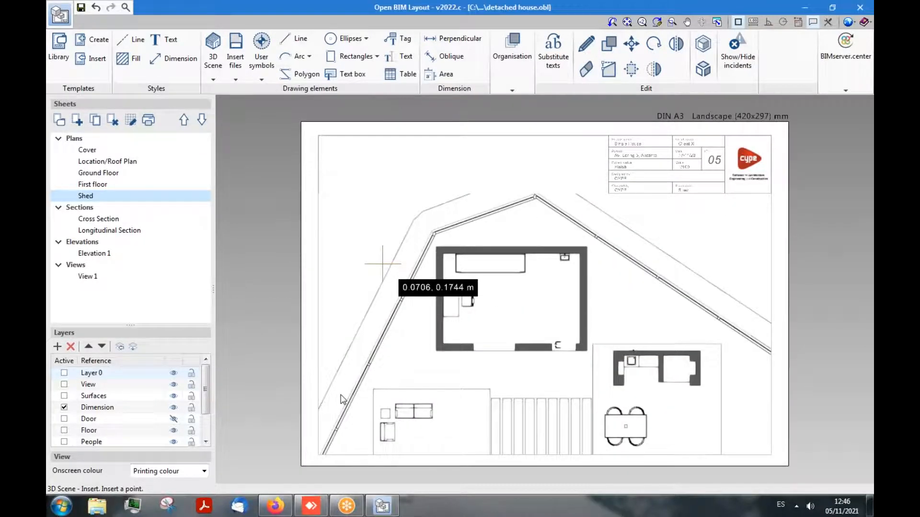
- Make Titles the active layer for the Shed sheet
left_click_drag(206, 386, 208, 407)
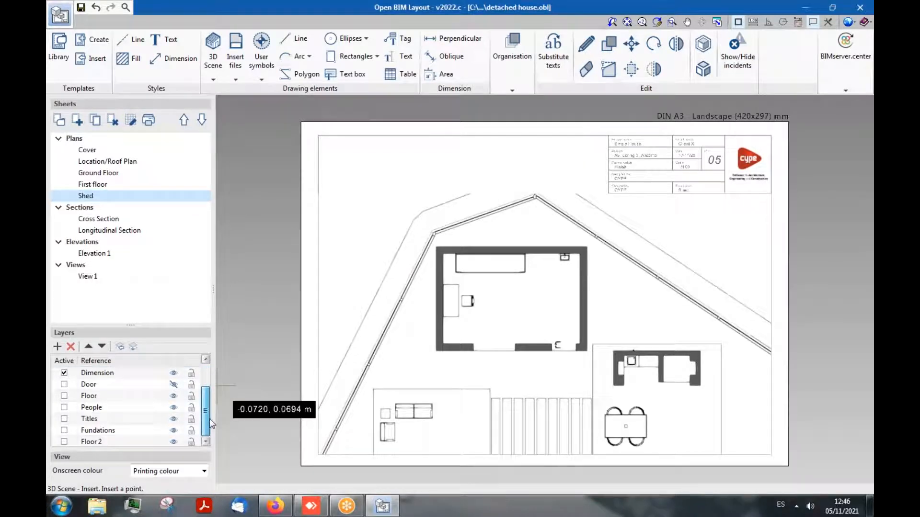
left_click(64, 419)
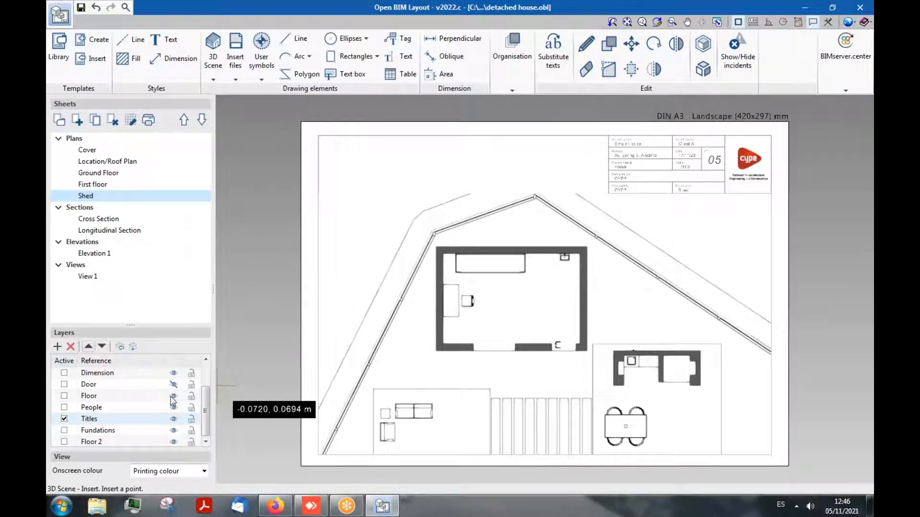
scroll(205, 413, "up", 1)
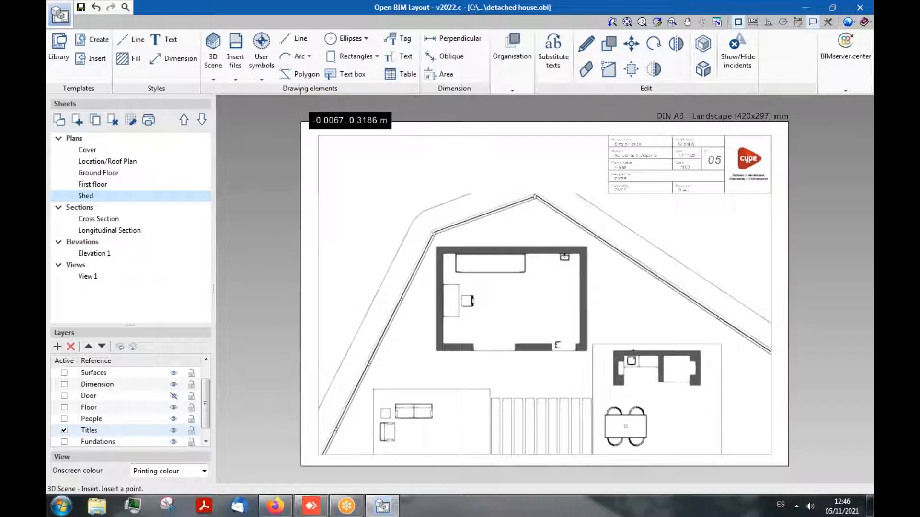
- Insert a tag from the shed's lower wall segment between the two openings, accepting the proposed floor slab and thickness text
left_click(397, 40)
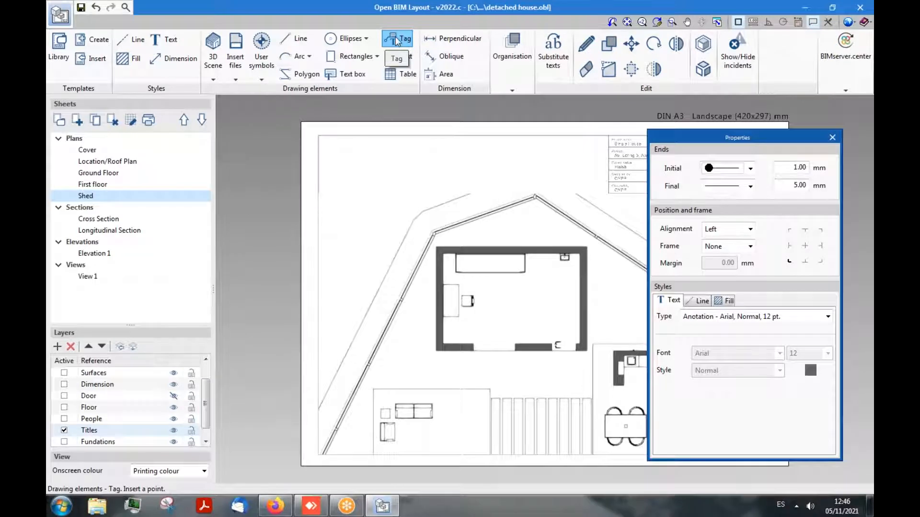
scroll(515, 314, "up", 3)
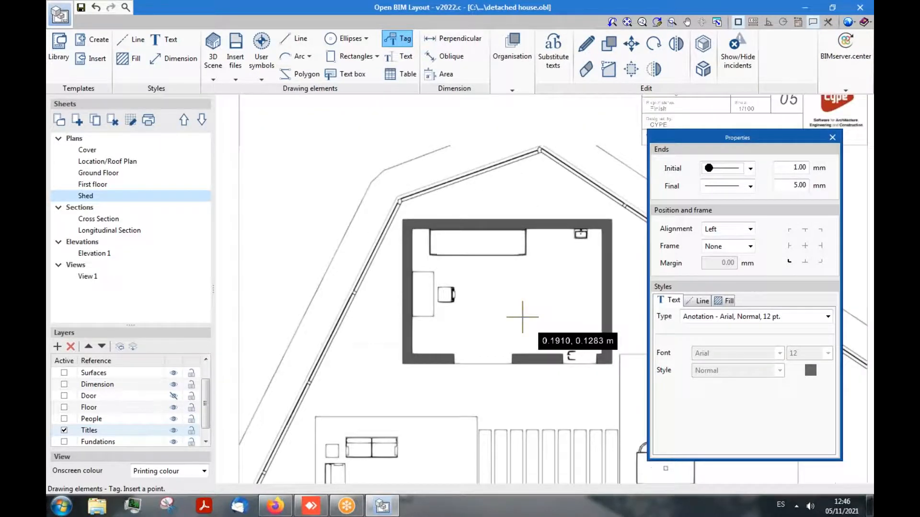
scroll(477, 290, "up", 1)
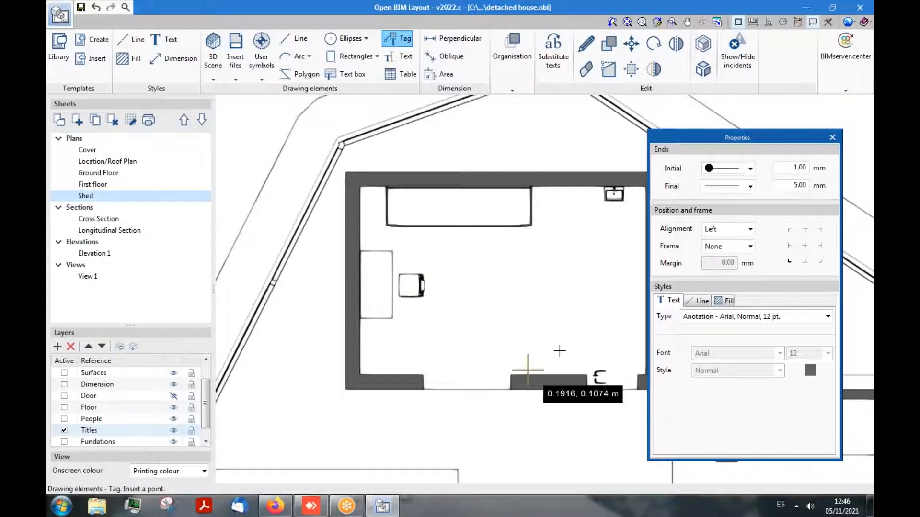
scroll(584, 330, "down", 1)
scroll(589, 365, "up", 5)
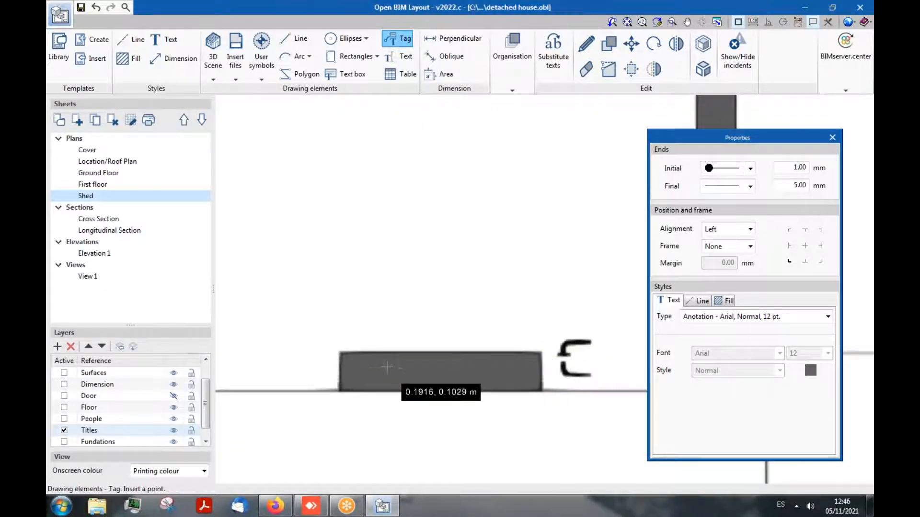
left_click(428, 294)
left_click(445, 236)
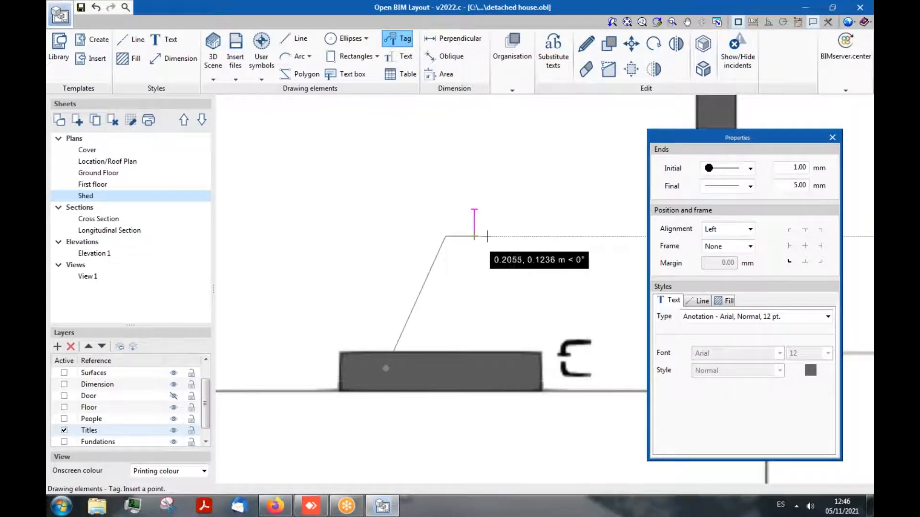
left_click(487, 211)
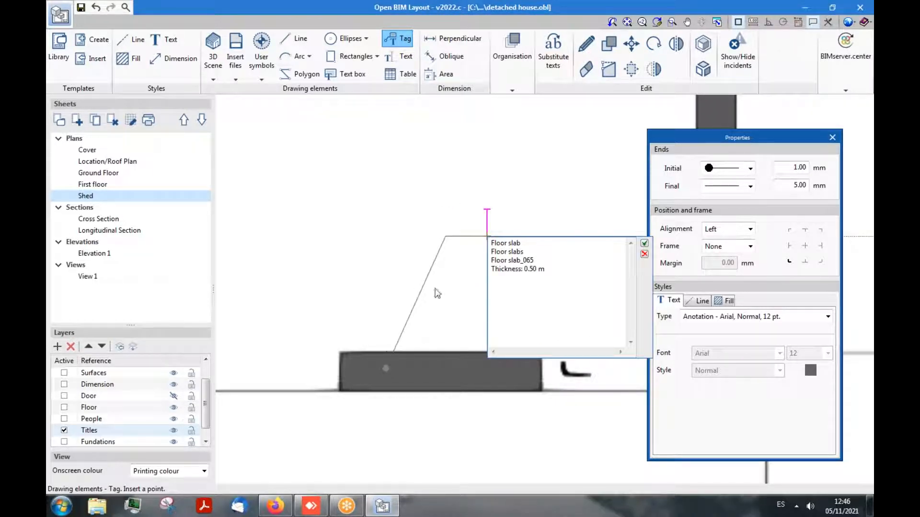
left_click_drag(538, 269, 489, 242)
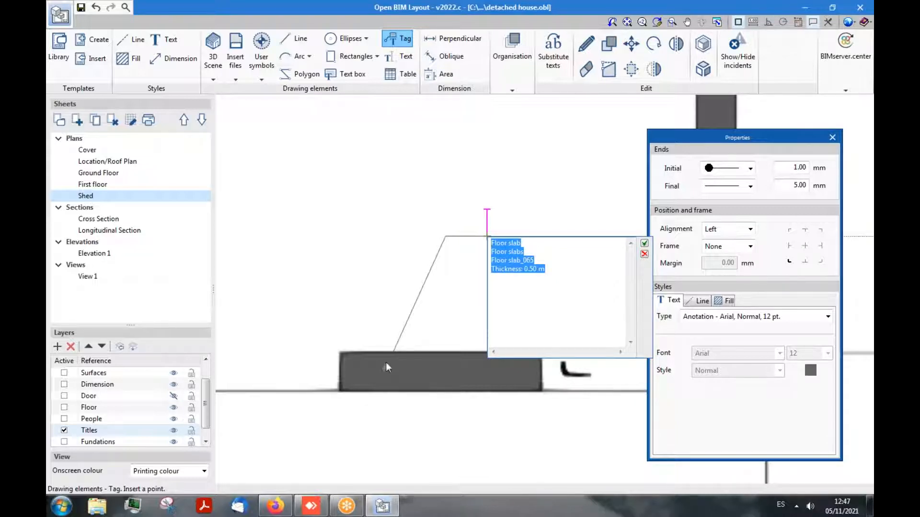
left_click(644, 244)
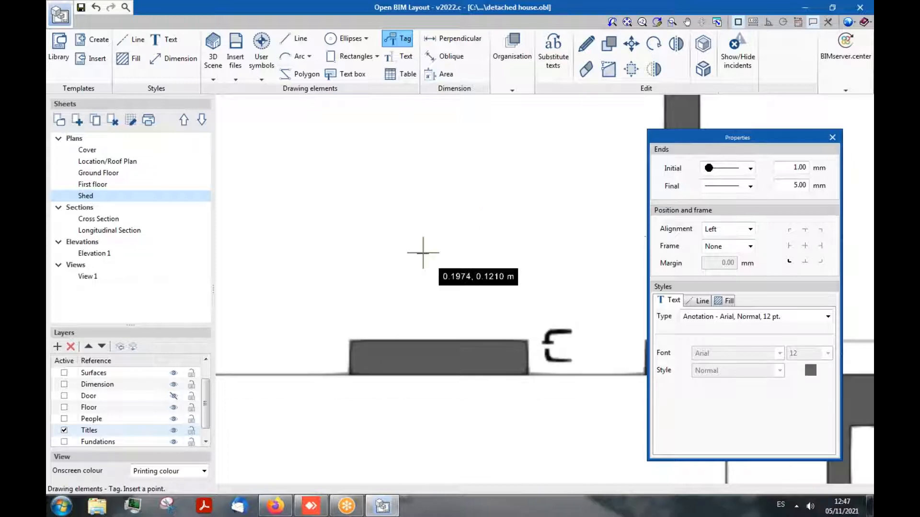
- Send the 3D scene frame to the back, behind the new floor slab tag
scroll(424, 254, "down", 3)
scroll(434, 287, "down", 3)
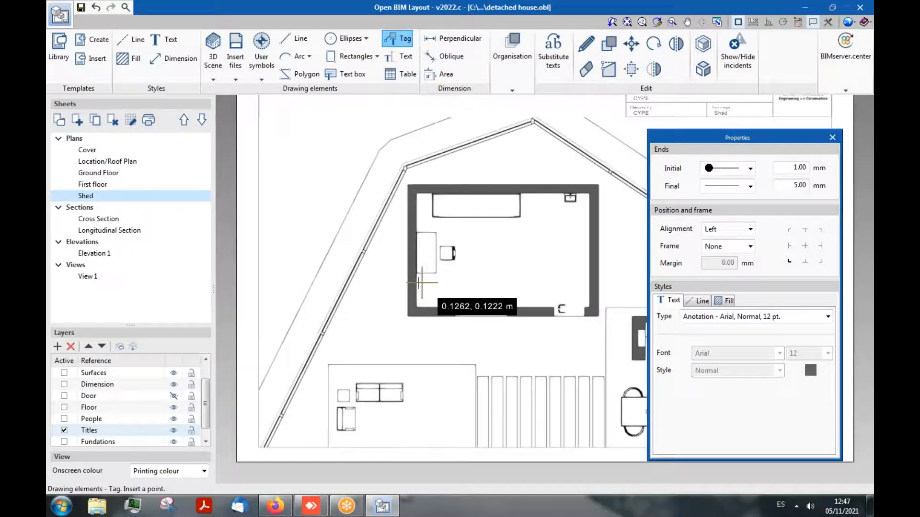
scroll(544, 287, "up", 4)
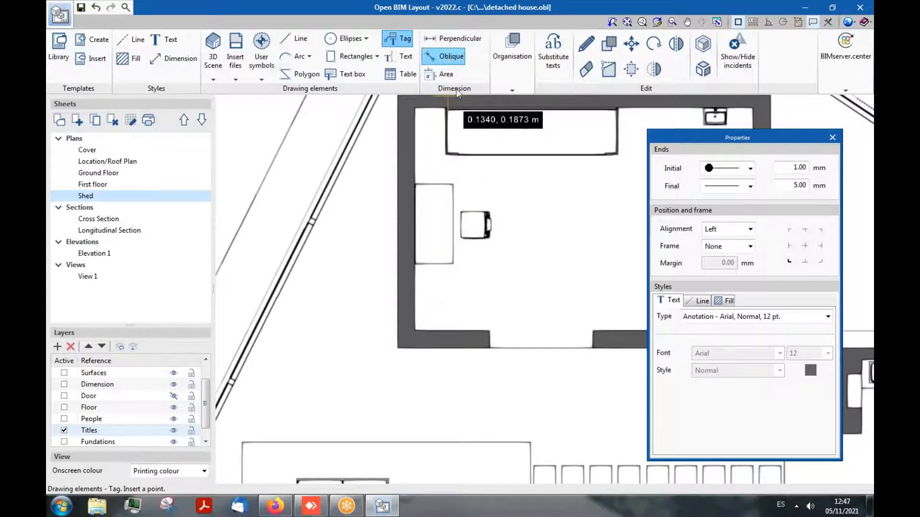
scroll(336, 208, "down", 2)
scroll(498, 219, "up", 3)
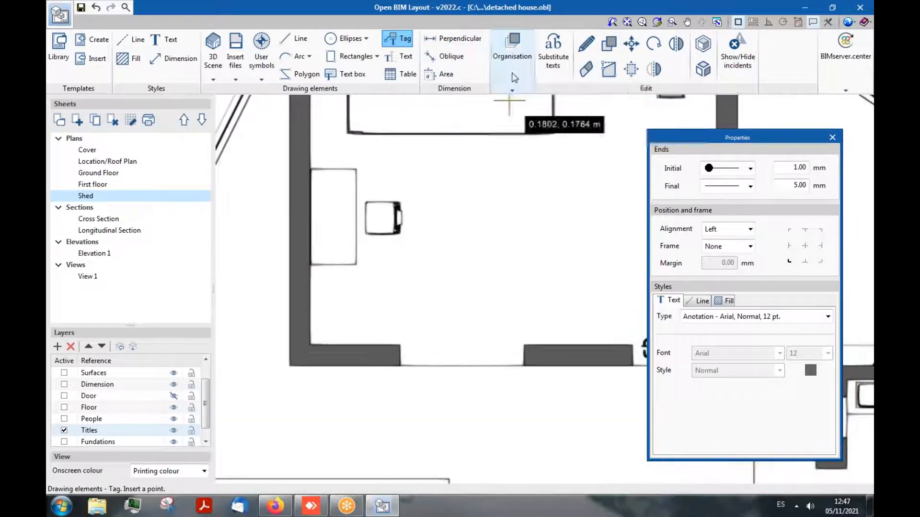
left_click(514, 86)
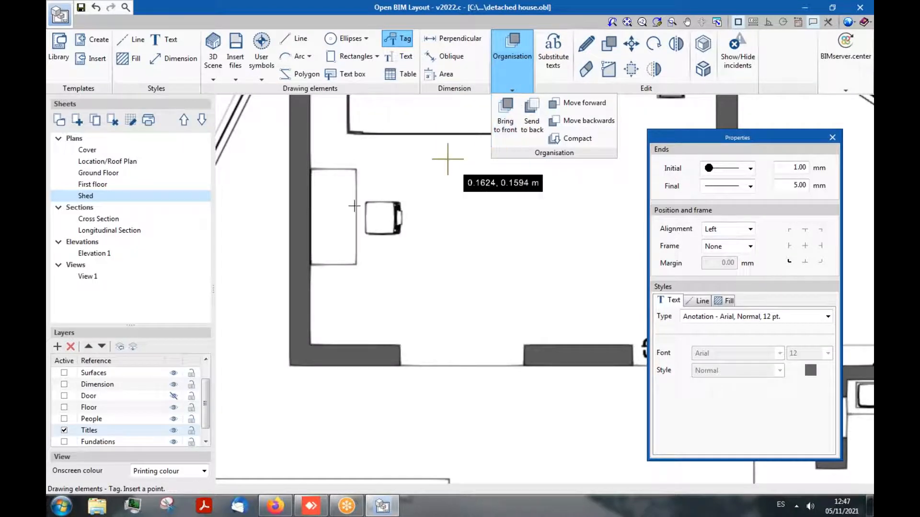
left_click(532, 115)
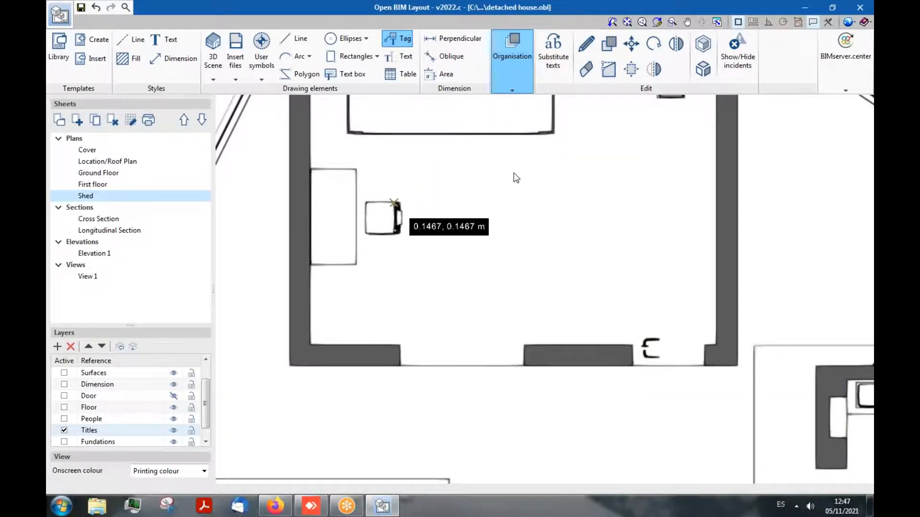
scroll(384, 201, "down", 2)
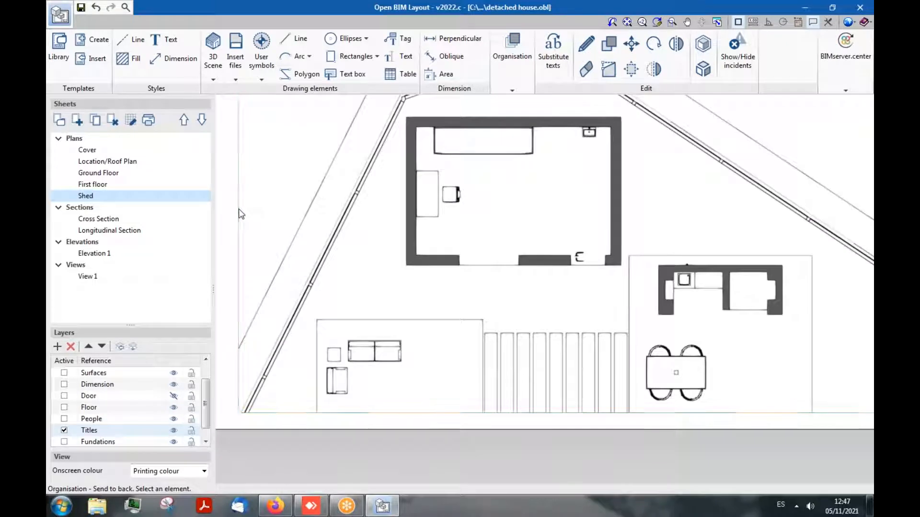
left_click(522, 78)
left_click(528, 114)
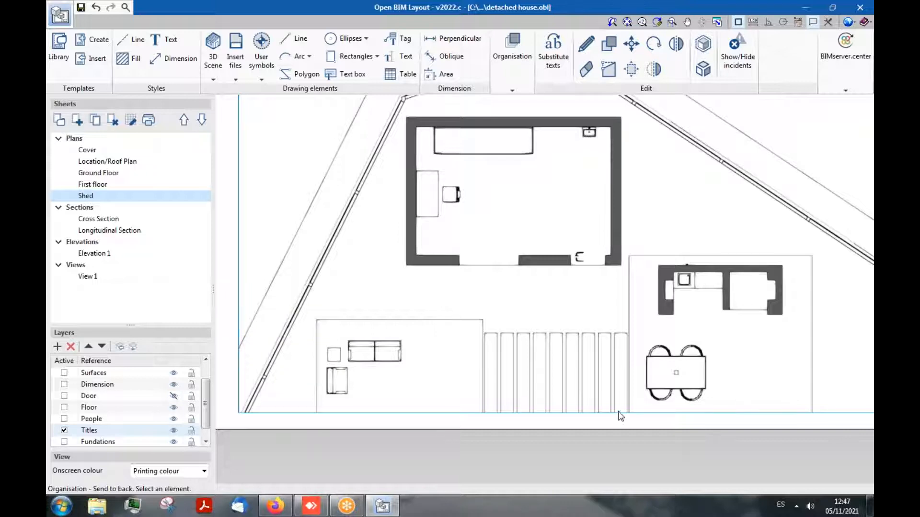
left_click(655, 394)
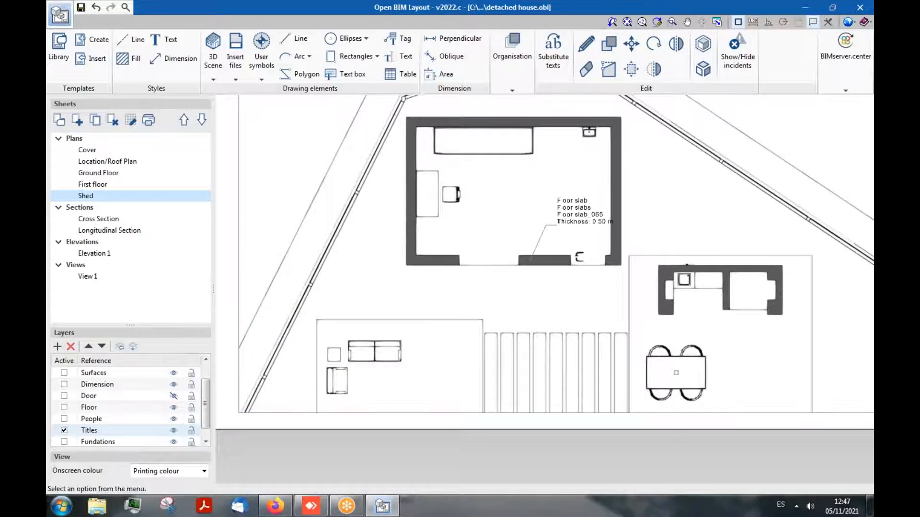
- Move the floor slab tag from the wall segment up into the shed's interior, using its leader's dot as the base point
scroll(568, 210, "up", 4)
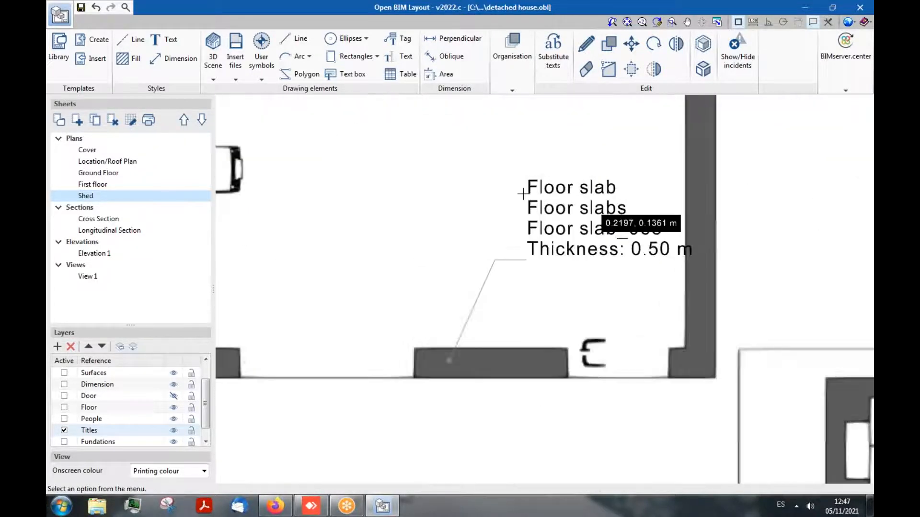
left_click(632, 44)
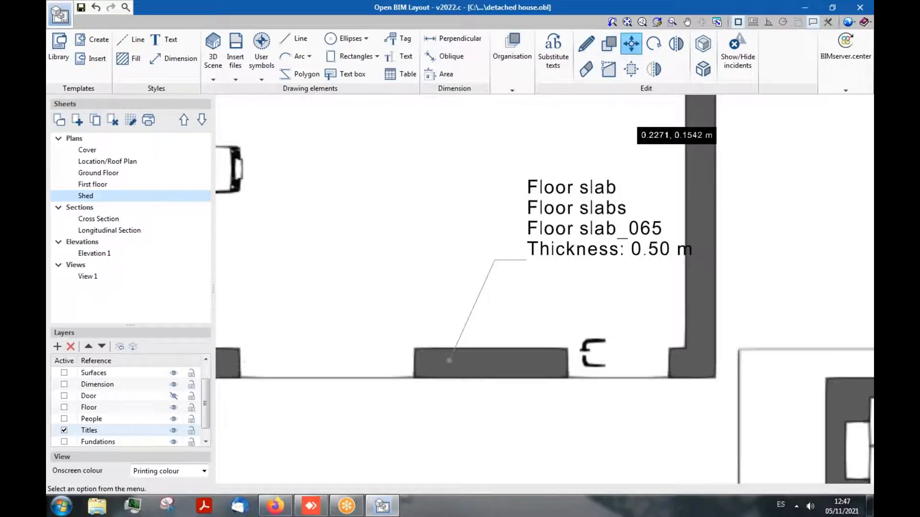
left_click(498, 259)
right_click(462, 327)
left_click(448, 360)
left_click(339, 194)
scroll(515, 297, "down", 3)
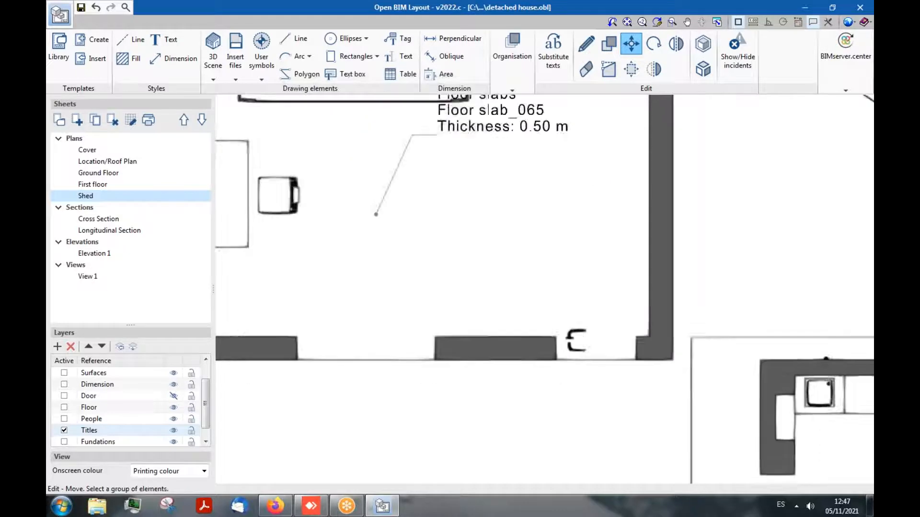
scroll(461, 238, "up", 1)
scroll(450, 242, "up", 1)
- View the end and line properties of the tag's leader without changing them
key("Escape")
left_click(433, 212)
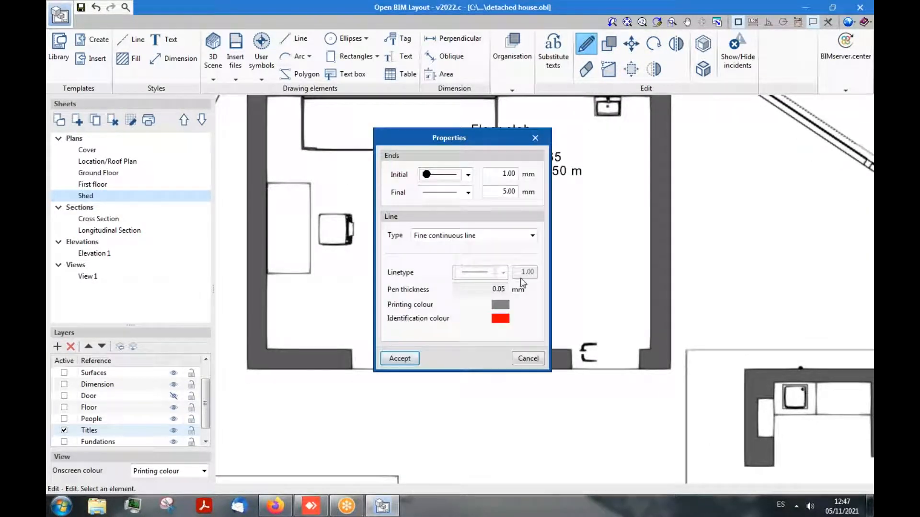
left_click(528, 359)
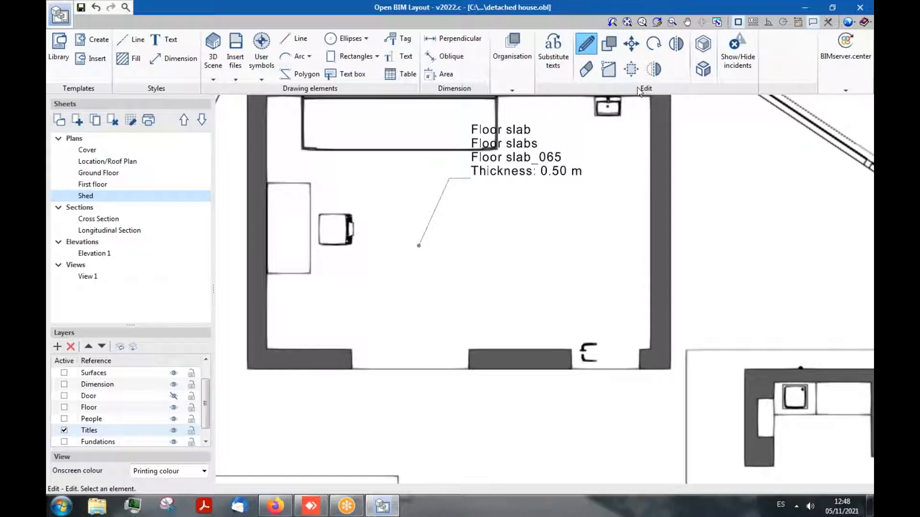
- Examine the user variables and the predefined variables available for substituting texts
left_click(552, 58)
left_click_drag(515, 124, 376, 12)
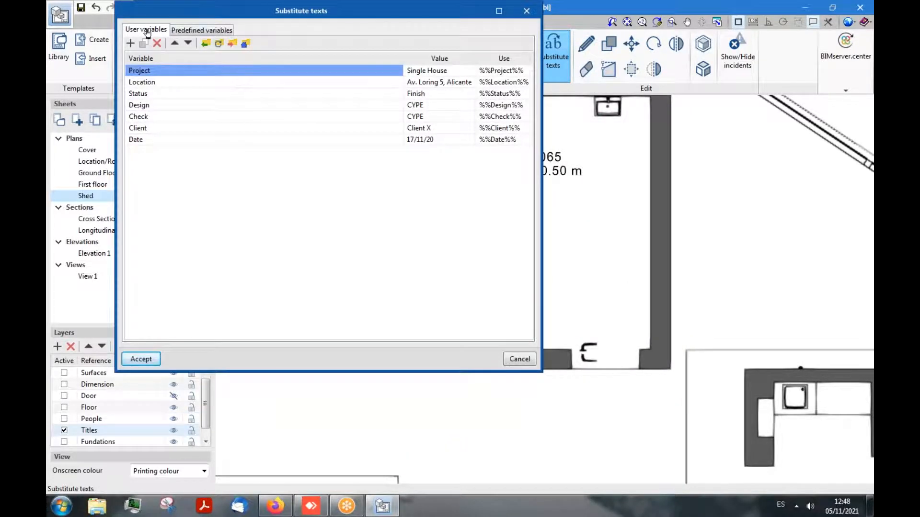
left_click(191, 32)
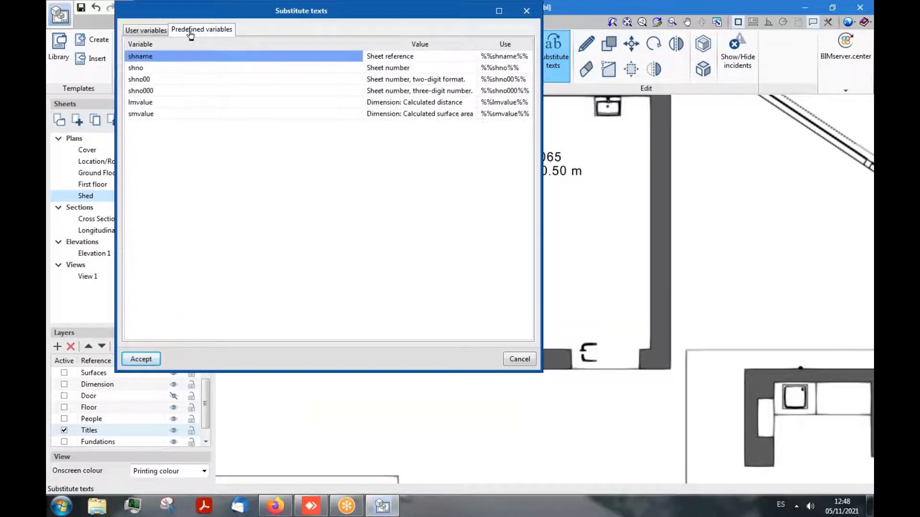
- Examine the user variables for substituting texts and the usage code of each, from Project through Date
left_click(157, 31)
left_click_drag(252, 10, 227, 53)
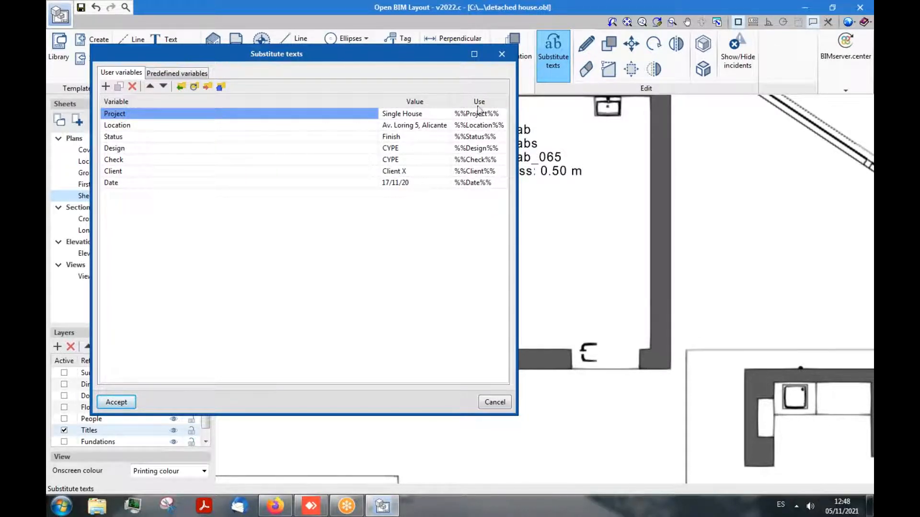
left_click(434, 115)
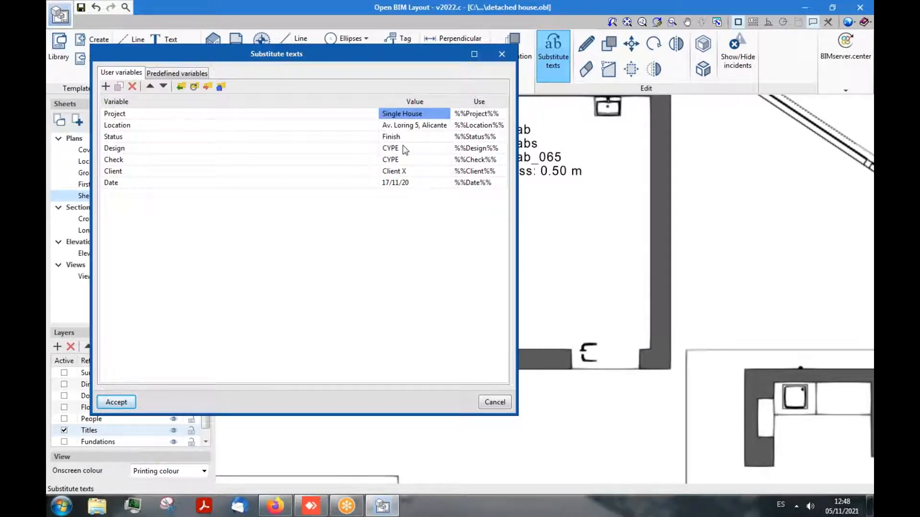
left_click(482, 116)
left_click(482, 126)
left_click(481, 137)
left_click(480, 149)
left_click(480, 161)
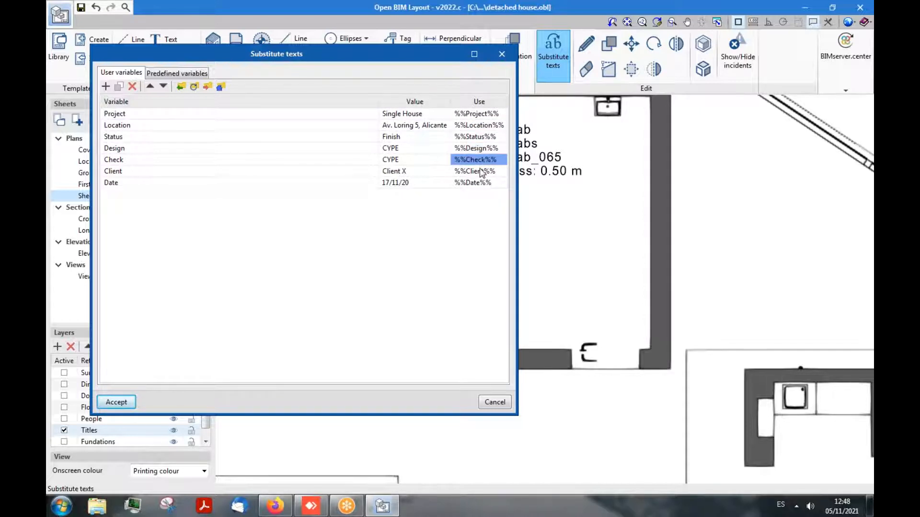
left_click(482, 172)
left_click(485, 184)
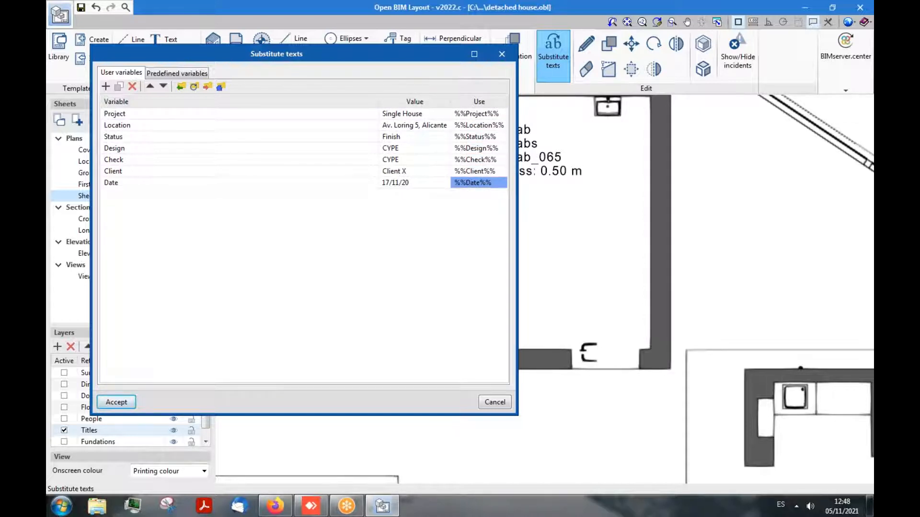
- Set the value of the Project user variable to BIMbc and accept the text substitutions
left_click(430, 116)
left_click(423, 138)
left_click(426, 115)
left_click(427, 114)
key("BackSpace")
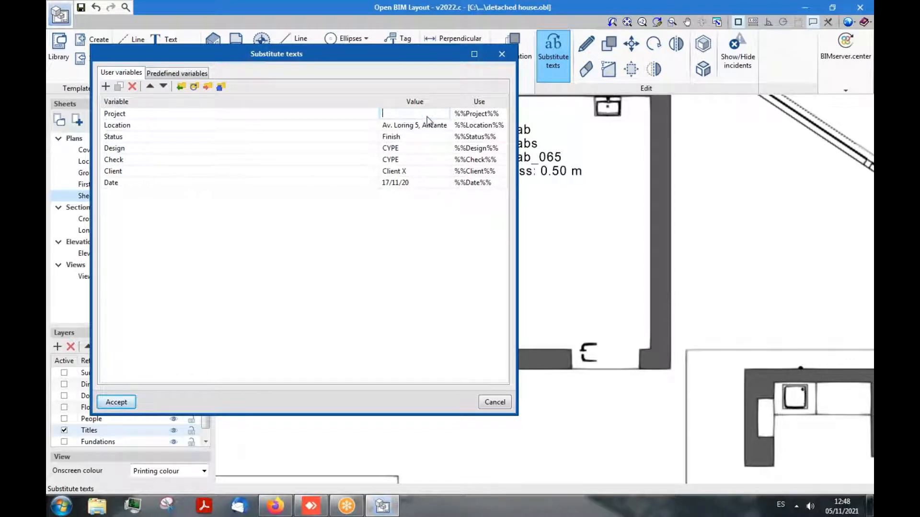
type("BIMbc")
key("Return")
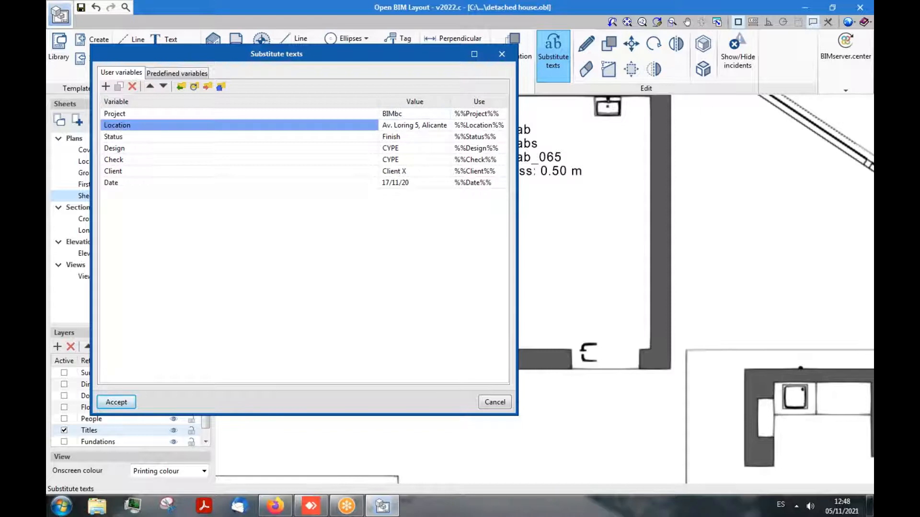
left_click(117, 403)
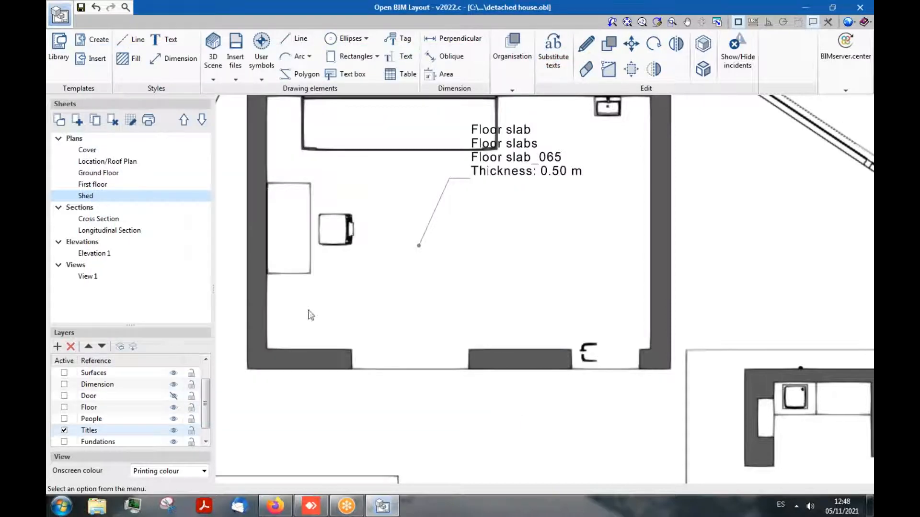
- Check the project name in the title blocks of the Shed, View 1 and Longitudinal Section sheets
scroll(384, 293, "down", 3)
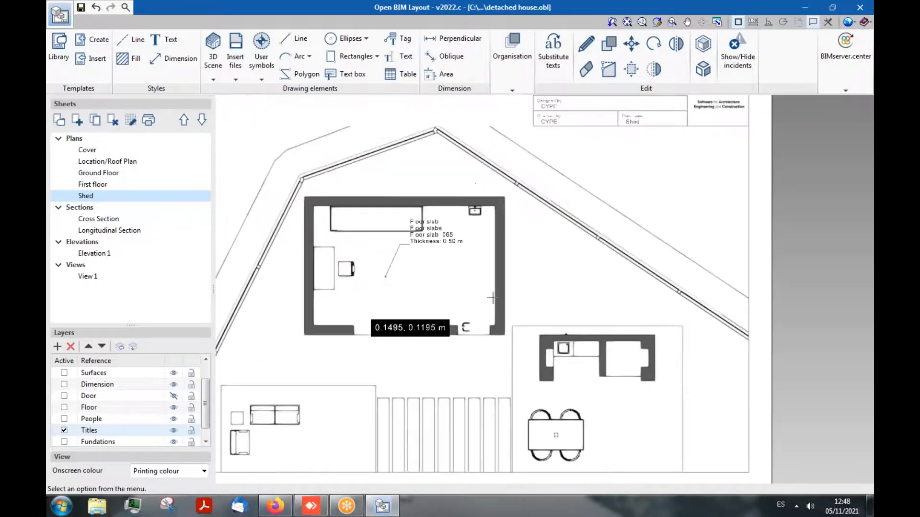
scroll(359, 300, "down", 2)
scroll(542, 151, "up", 4)
scroll(542, 152, "up", 3)
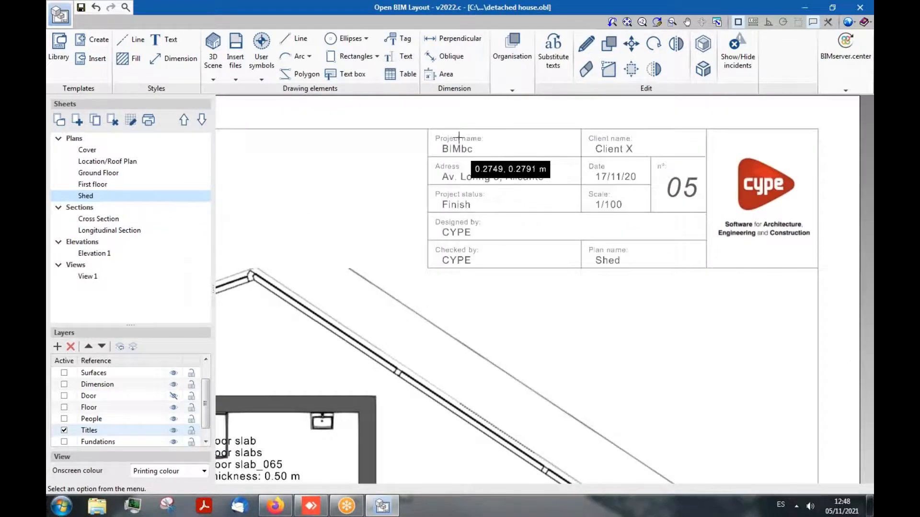
left_click(89, 278)
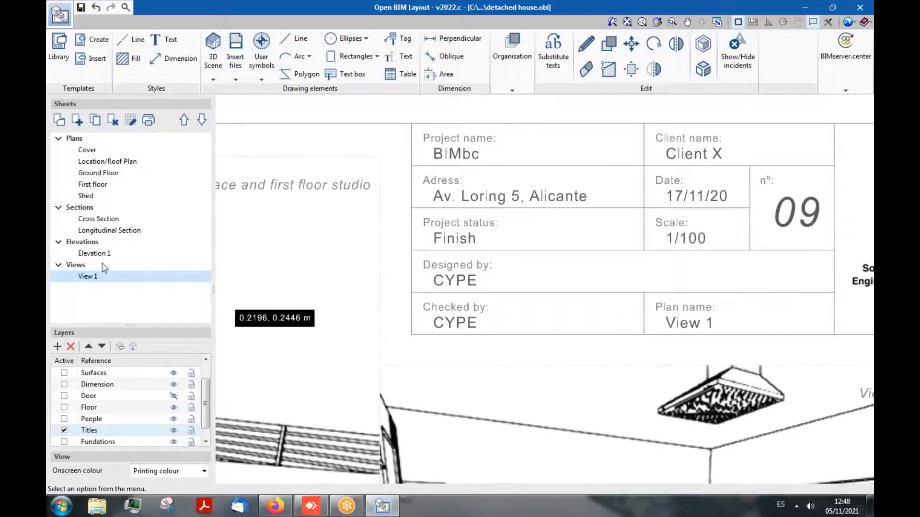
left_click(96, 231)
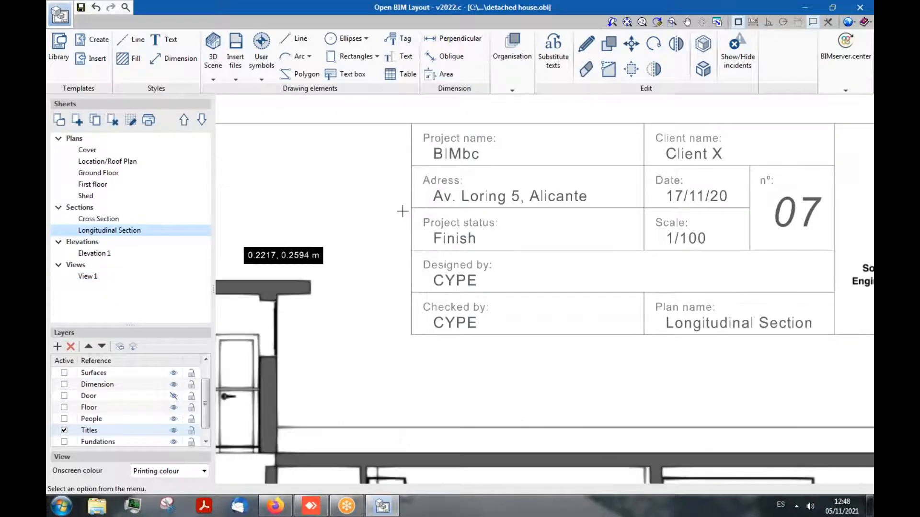
scroll(378, 232, "down", 6)
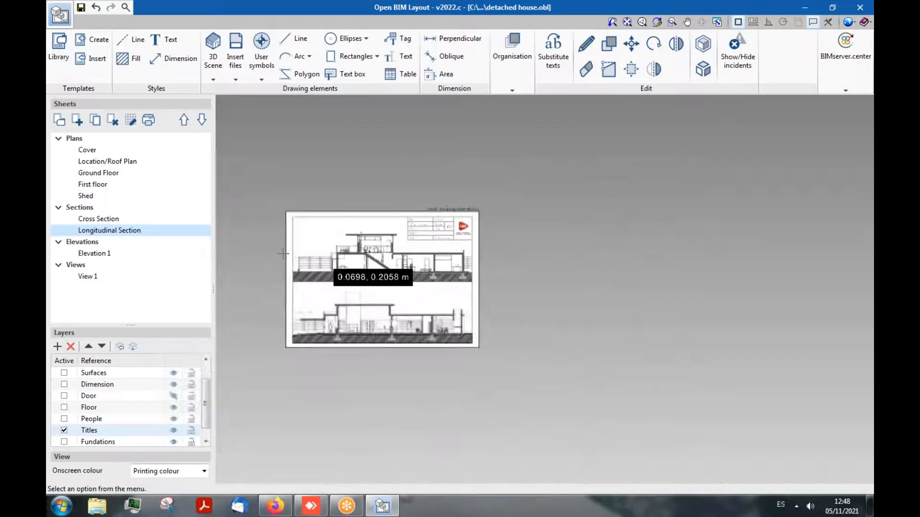
scroll(283, 254, "up", 4)
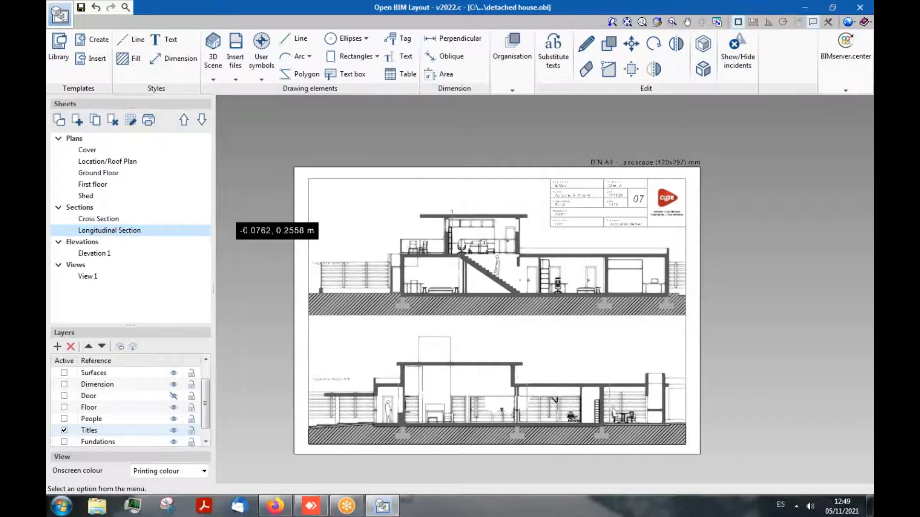
- Review the tagged floor plan on the Shed sheet and the drawings on the Longitudinal Section sheet
left_click(121, 196)
scroll(514, 294, "up", 2)
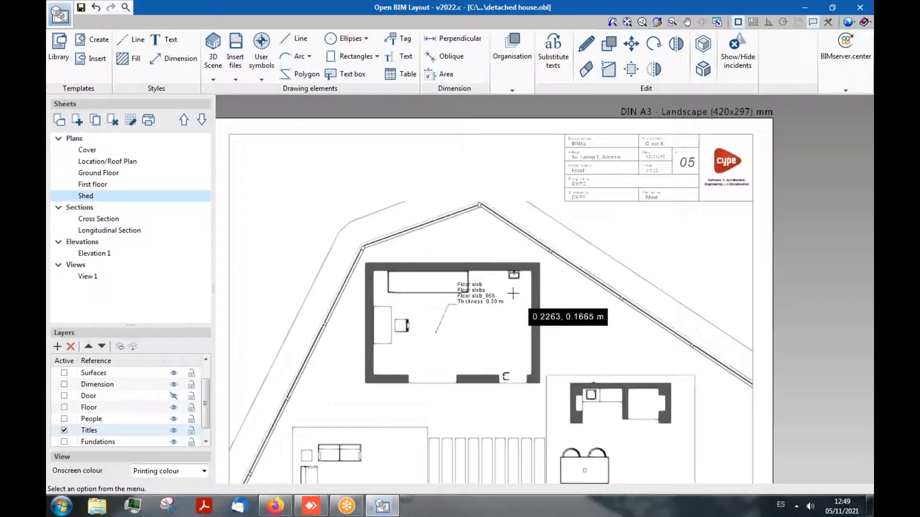
scroll(513, 294, "up", 3)
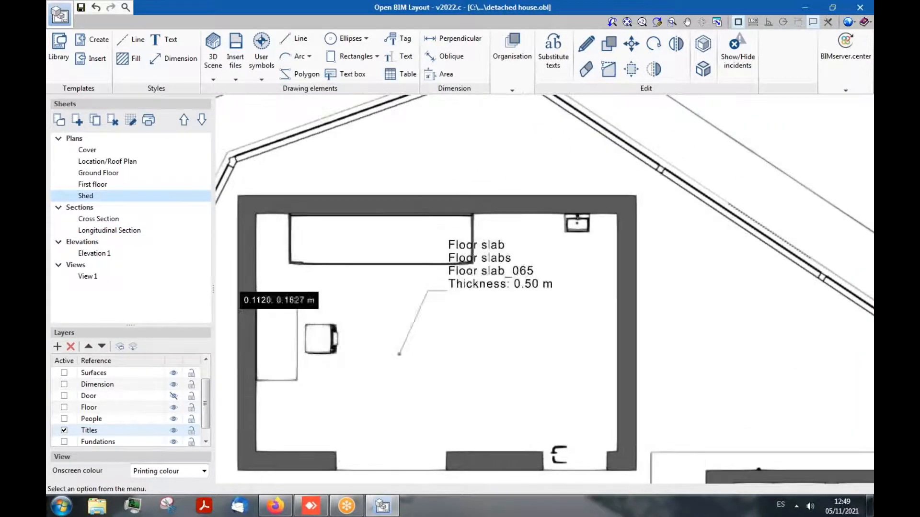
scroll(485, 285, "down", 2)
left_click(104, 221)
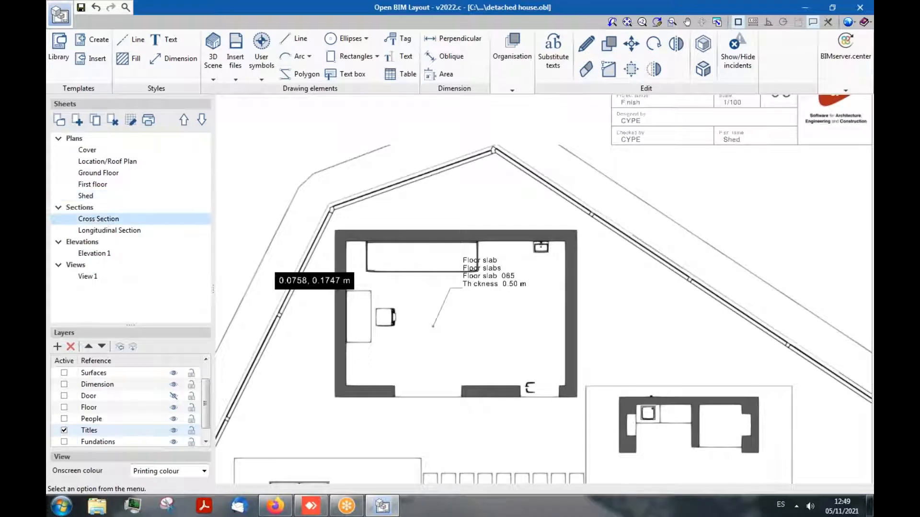
left_click(107, 231)
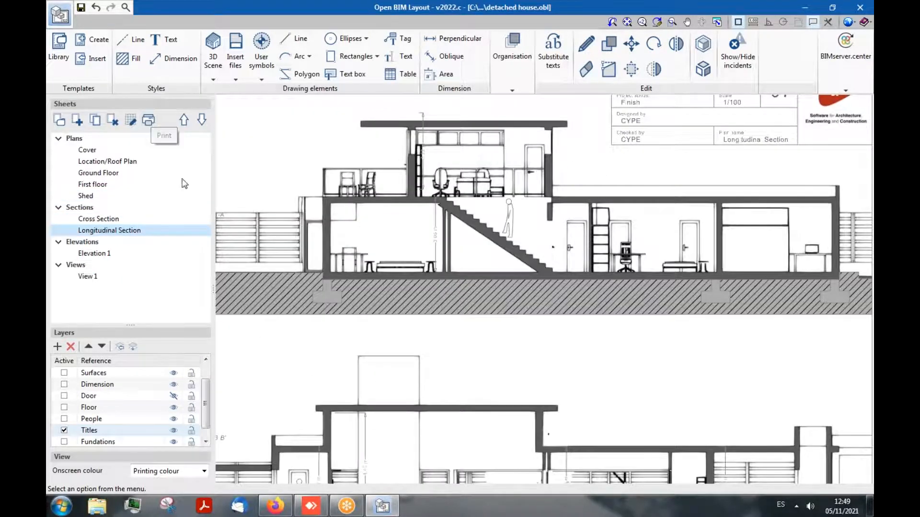
scroll(311, 354, "down", 2)
scroll(312, 355, "down", 1)
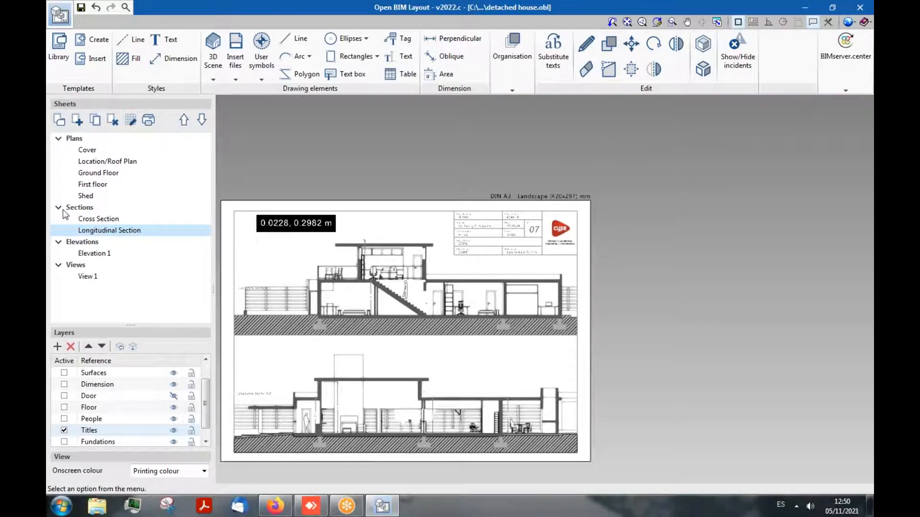
- View the Location/Roof Plan sheet and its buildable surface label up close
left_click(99, 162)
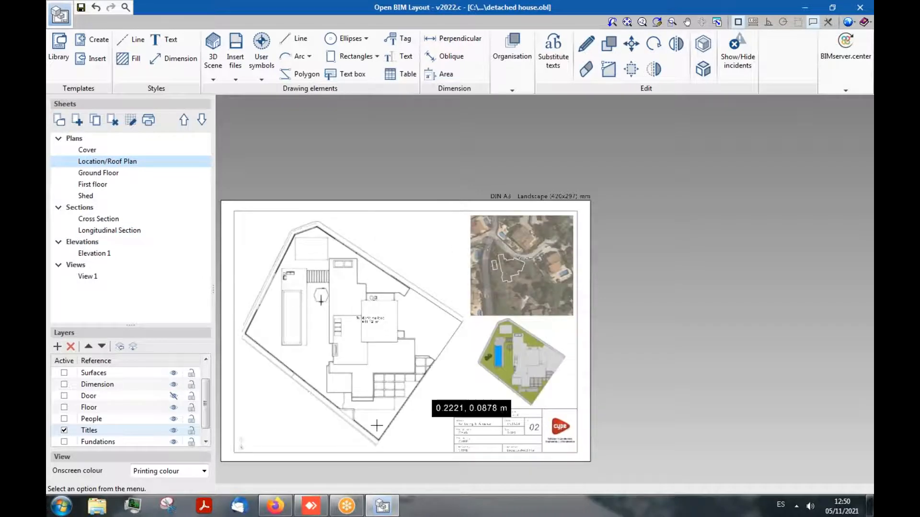
scroll(418, 392, "up", 5)
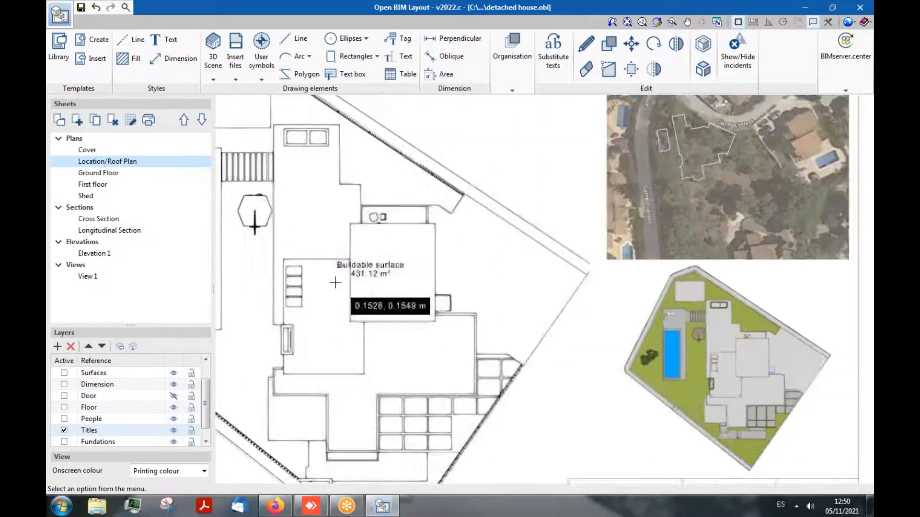
scroll(335, 283, "down", 5)
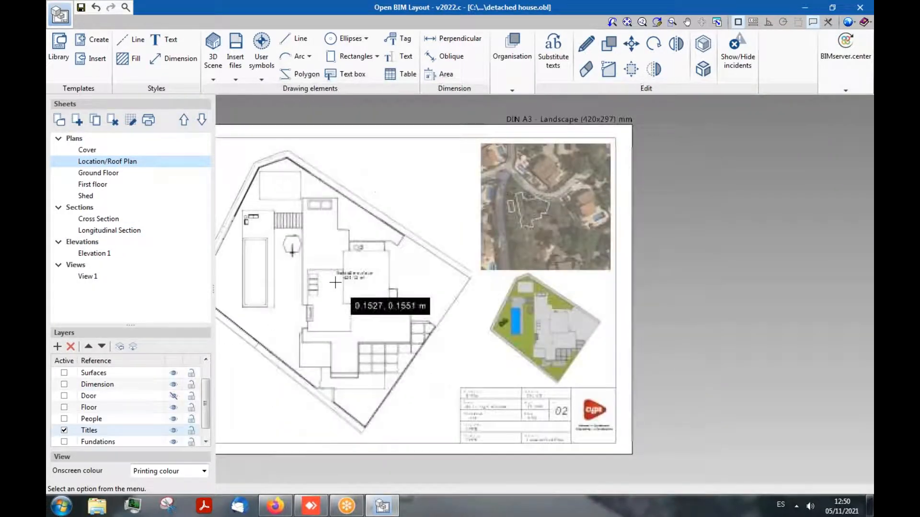
- Examine the Ground Floor sheet's room labels, dimensions and surfaces table, from the garage to the kitchen and main bedroom
left_click(95, 175)
scroll(350, 269, "up", 1)
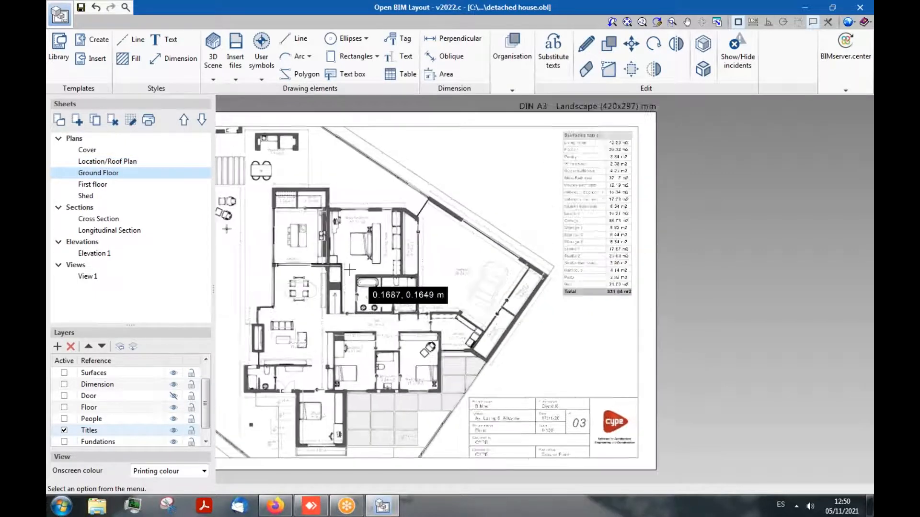
scroll(459, 278, "up", 6)
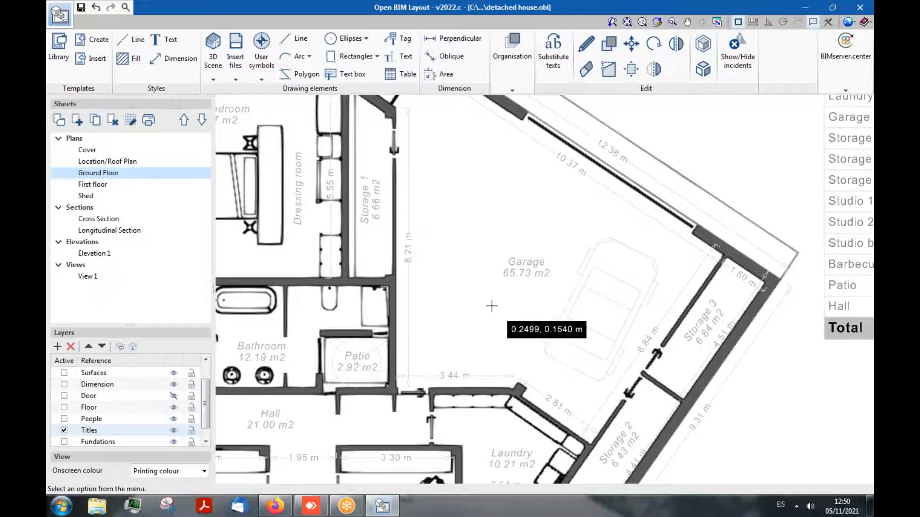
scroll(491, 305, "down", 2)
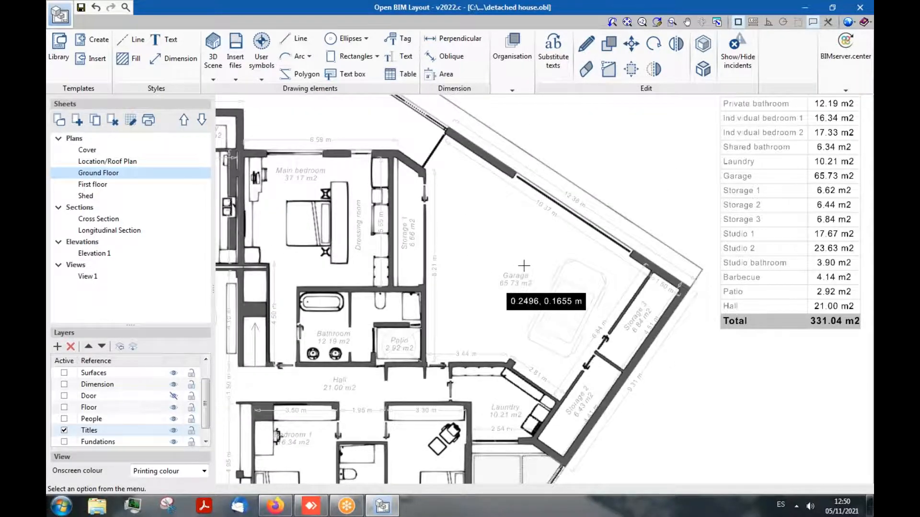
scroll(479, 319, "down", 3)
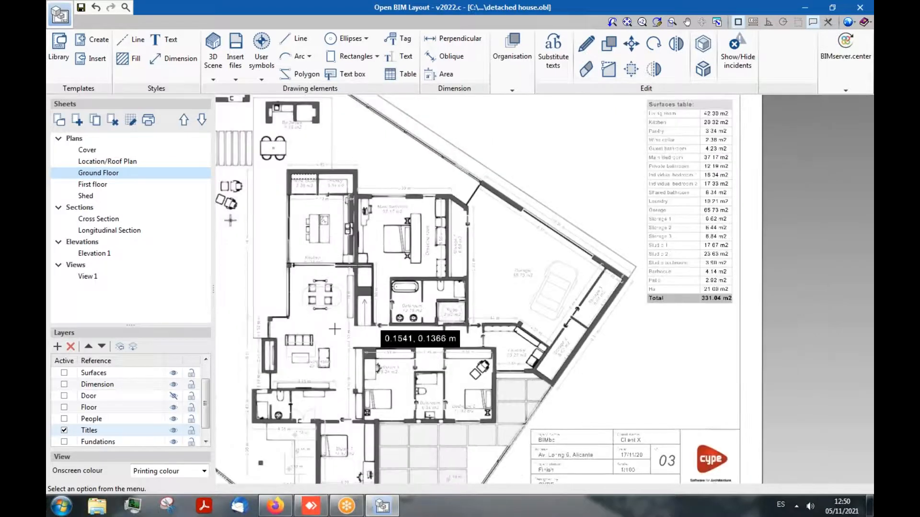
scroll(334, 329, "up", 1)
scroll(335, 329, "up", 1)
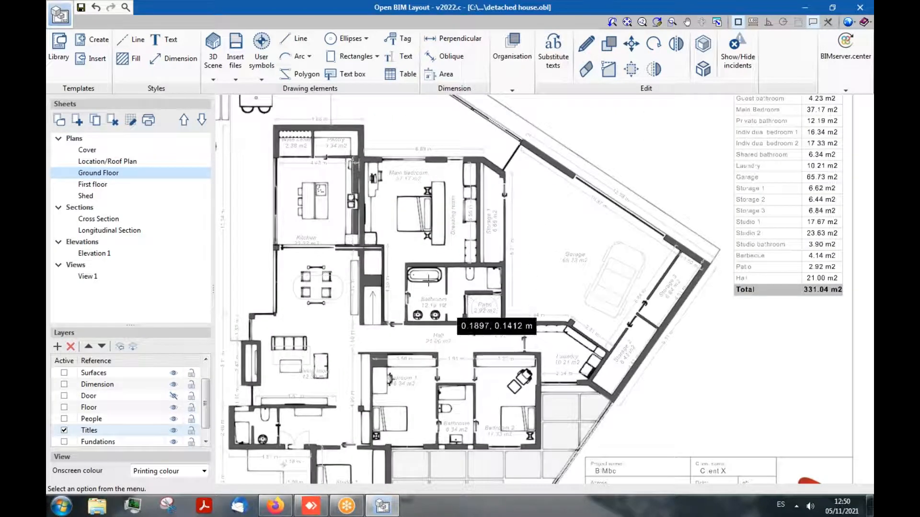
scroll(527, 286, "down", 2)
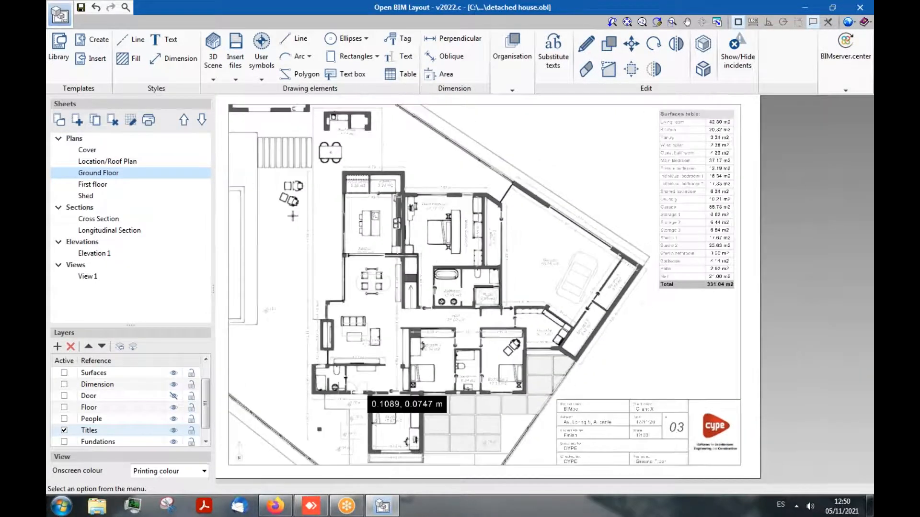
scroll(339, 389, "up", 2)
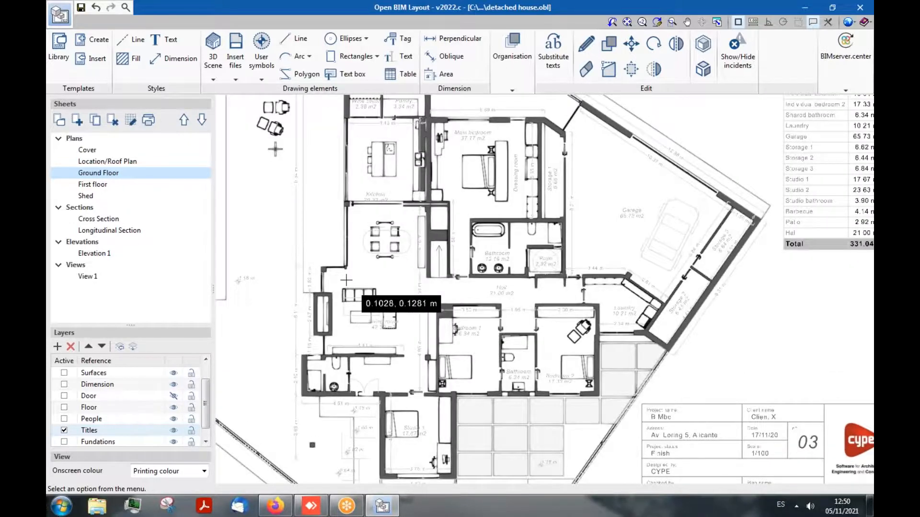
scroll(345, 282, "up", 1)
scroll(346, 280, "up", 2)
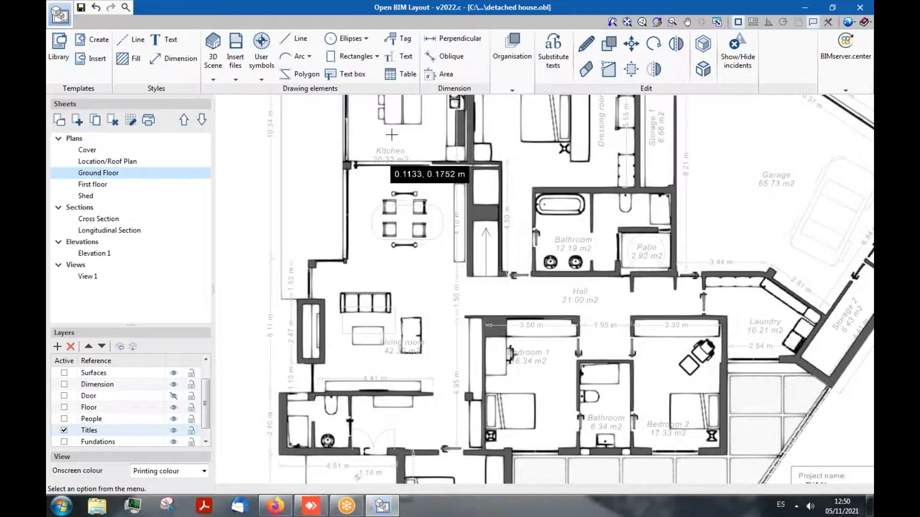
scroll(391, 135, "up", 1)
scroll(427, 328, "down", 3)
scroll(369, 229, "up", 3)
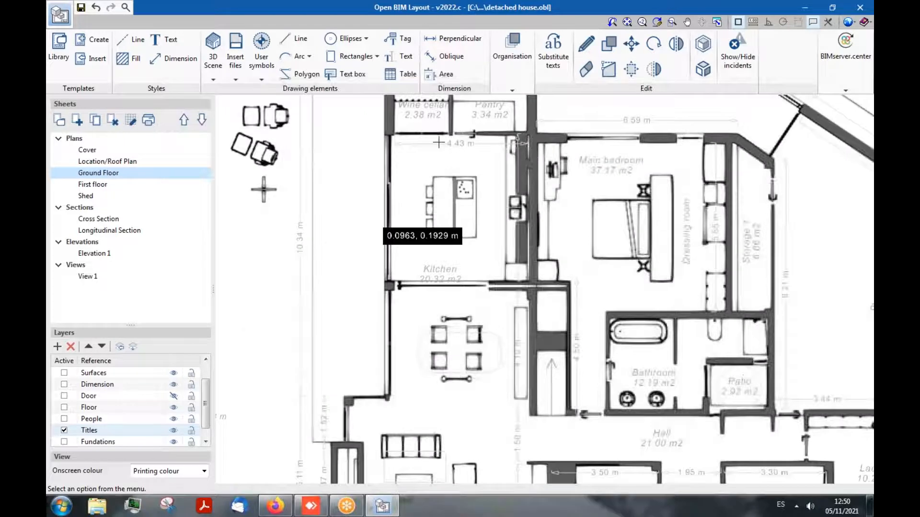
scroll(339, 228, "down", 3)
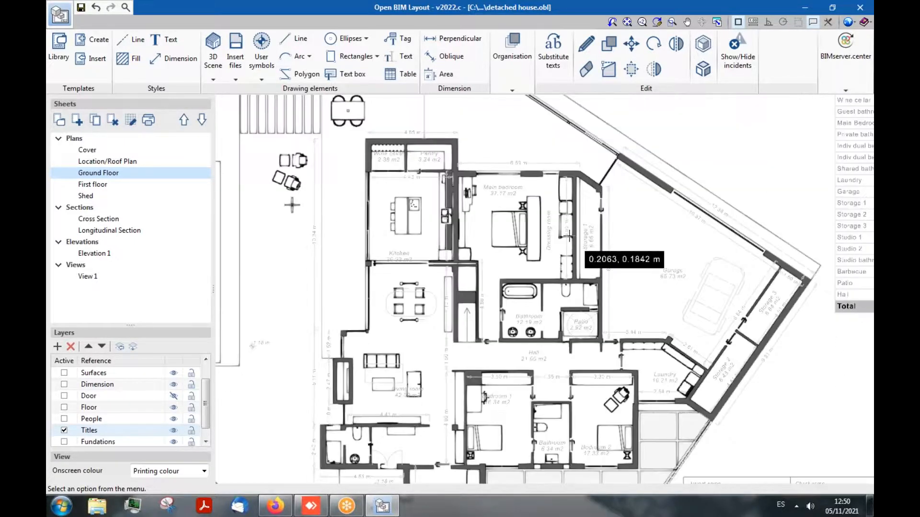
scroll(568, 237, "up", 3)
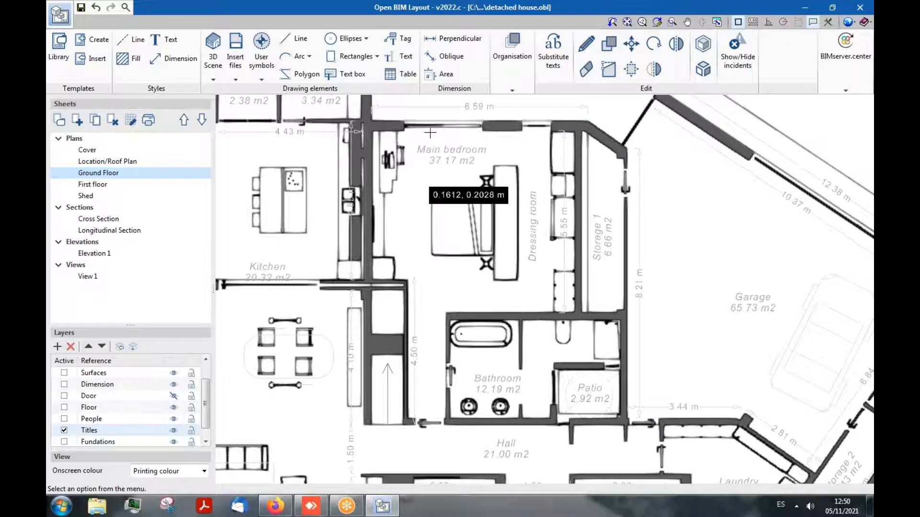
scroll(409, 146, "down", 2)
scroll(537, 211, "up", 2)
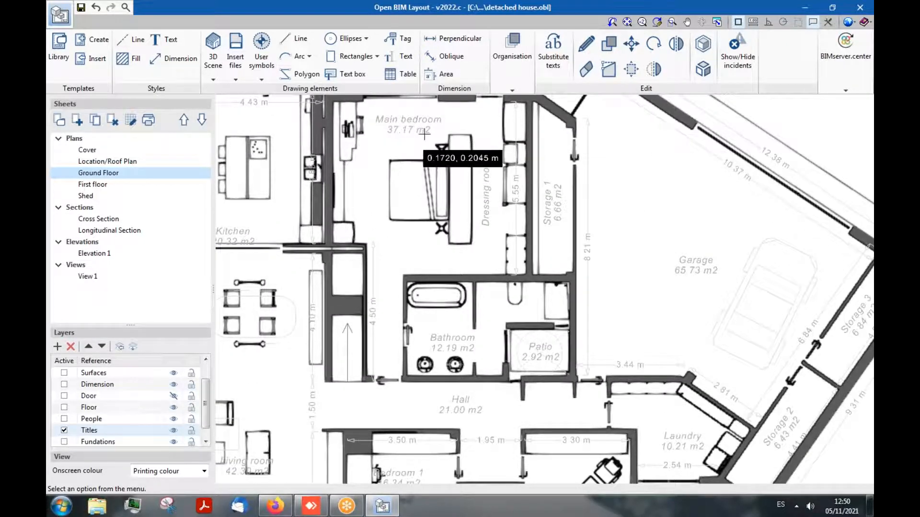
scroll(444, 190, "down", 3)
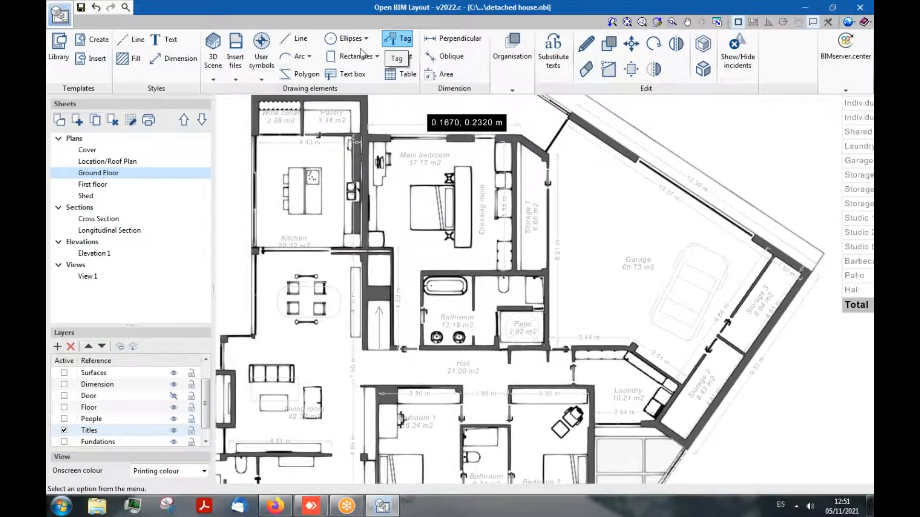
left_click(213, 77)
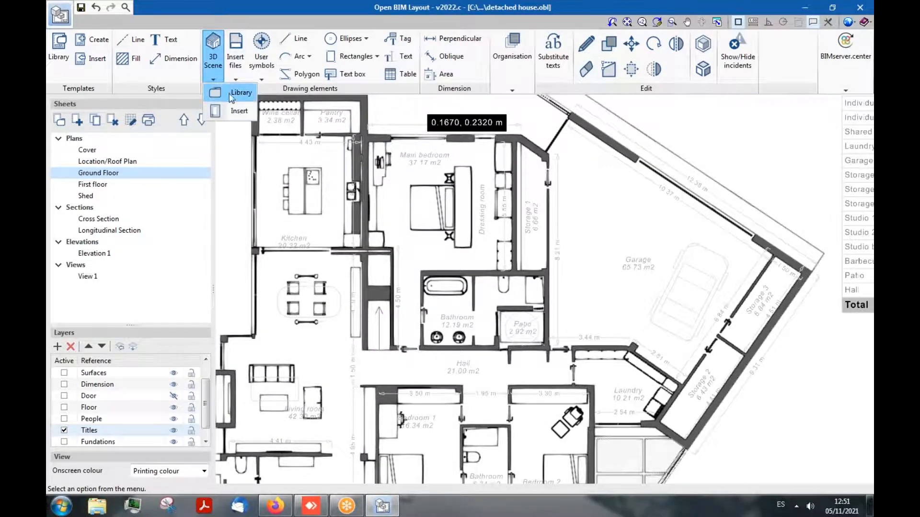
left_click(214, 71)
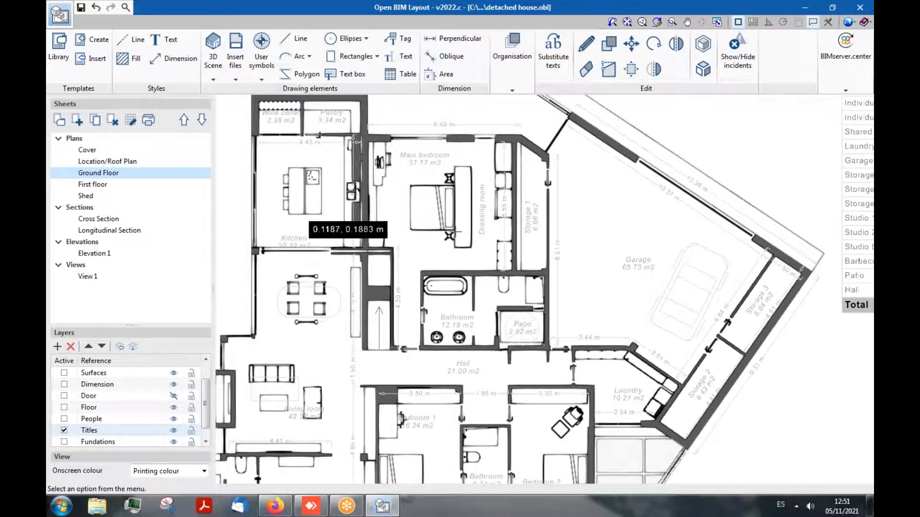
scroll(345, 222, "down", 5)
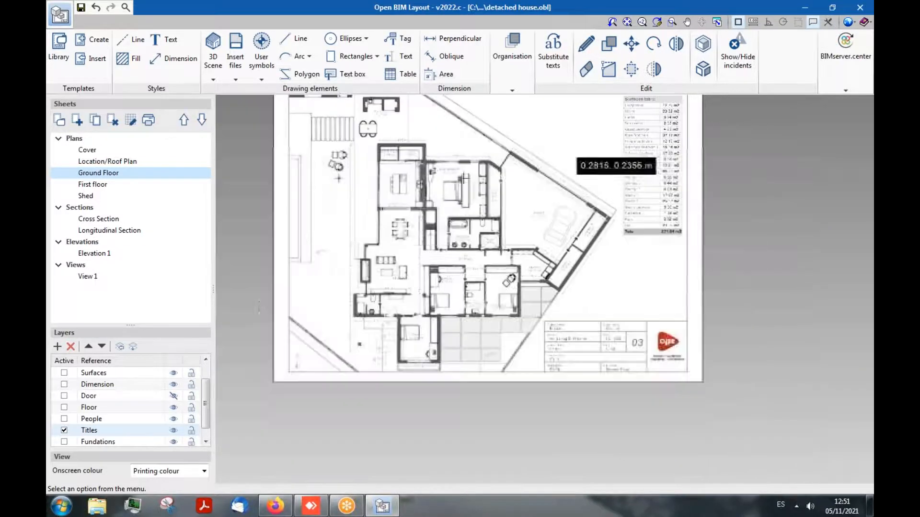
- View the Cross Section sheet with its site plan and section drawing
left_click(102, 220)
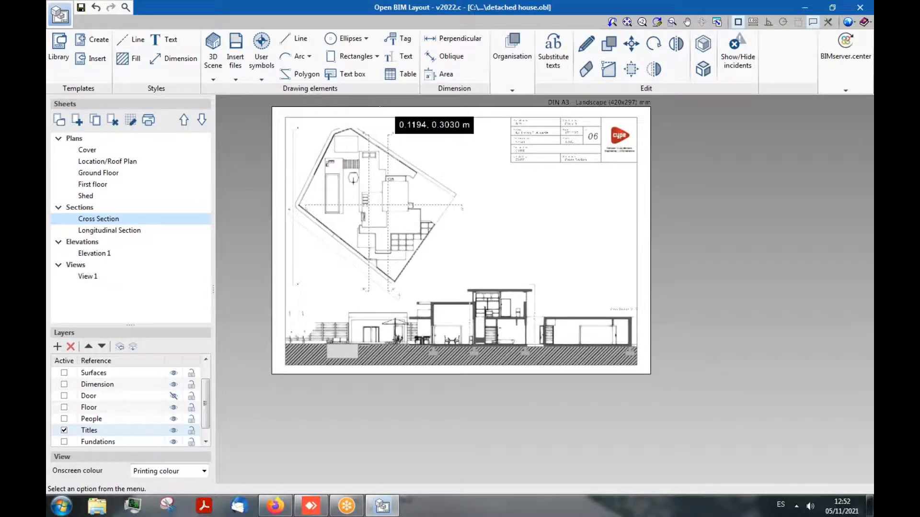
scroll(379, 101, "up", 1)
scroll(306, 187, "down", 1)
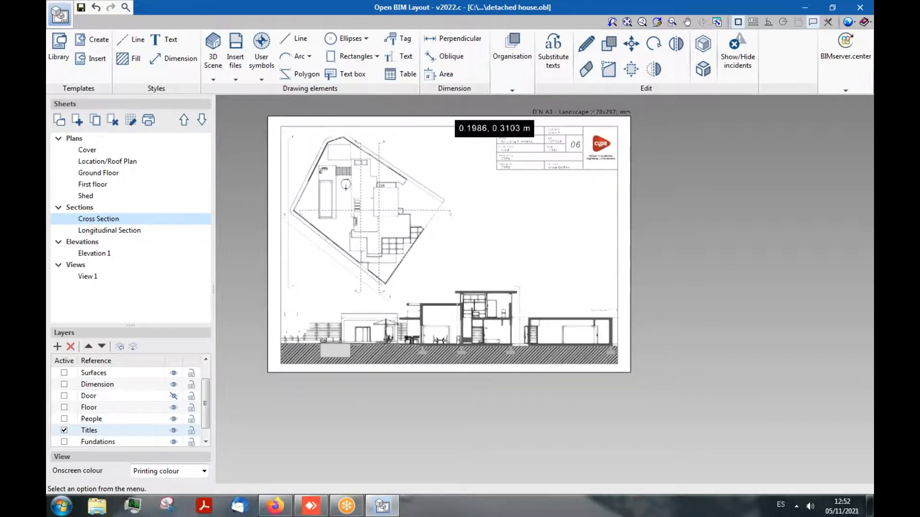
scroll(448, 115, "up", 1)
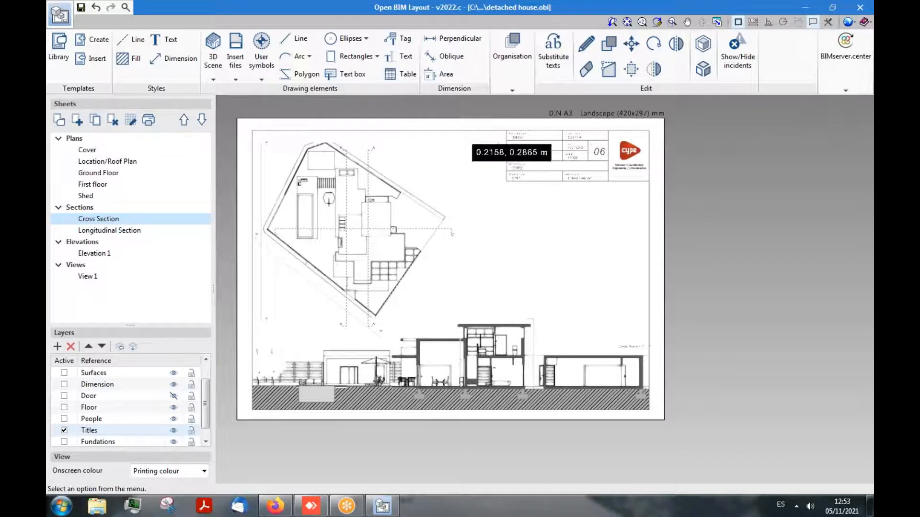
- Print all sheets except Shed to a single PDF file named Test on the desktop
left_click(149, 120)
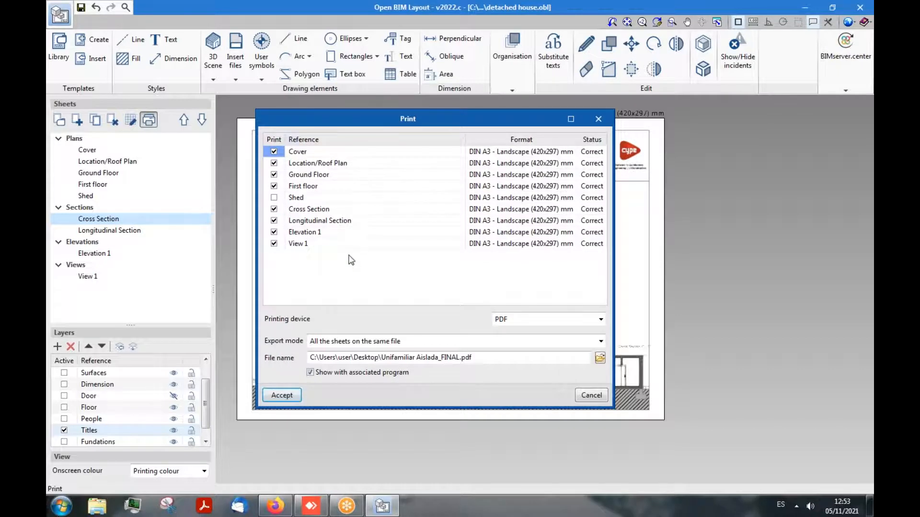
left_click_drag(384, 121, 353, 119)
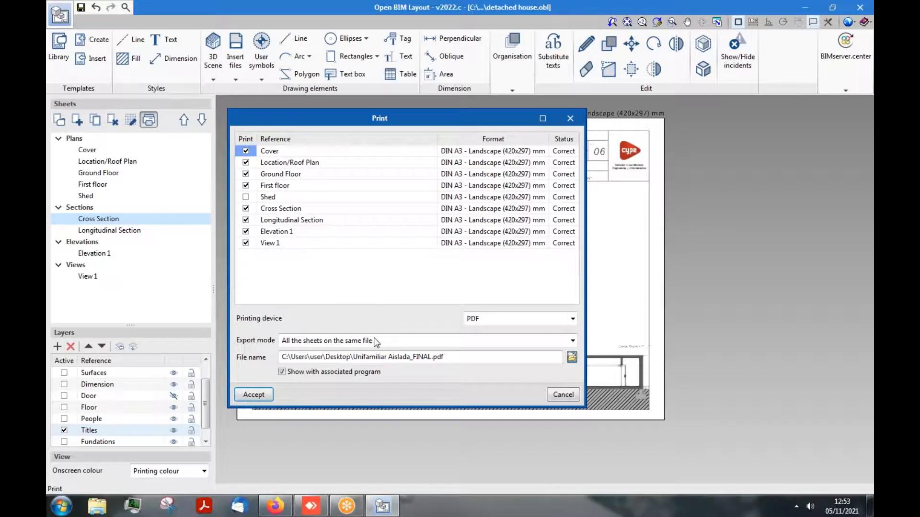
left_click_drag(522, 117, 488, 113)
left_click_drag(599, 186, 599, 256)
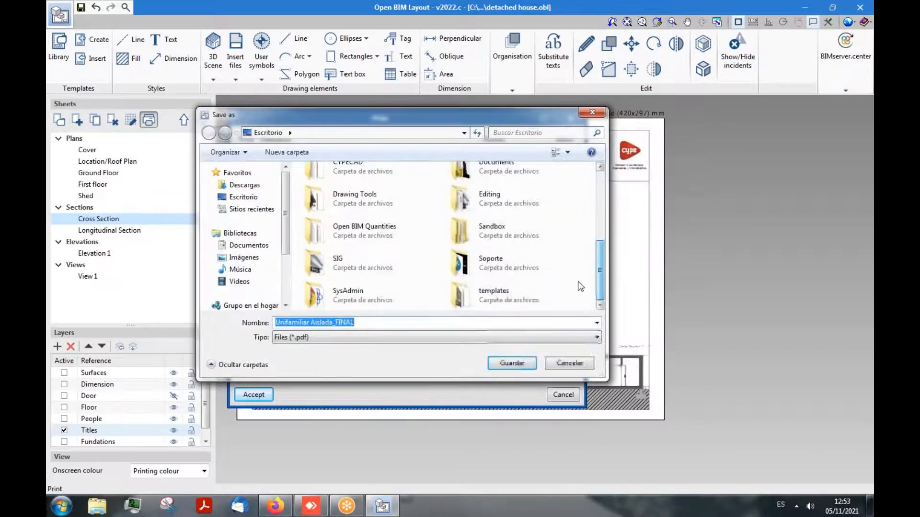
key("BackSpace")
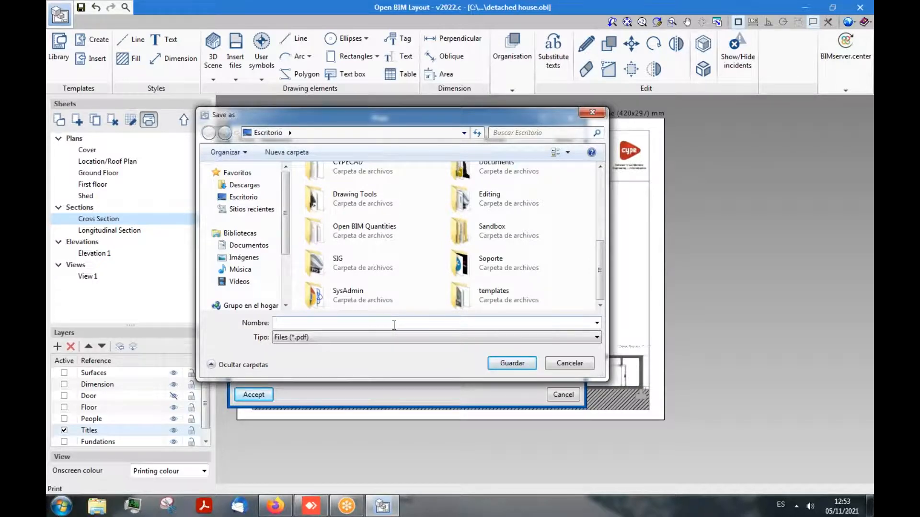
type("Test")
left_click(516, 364)
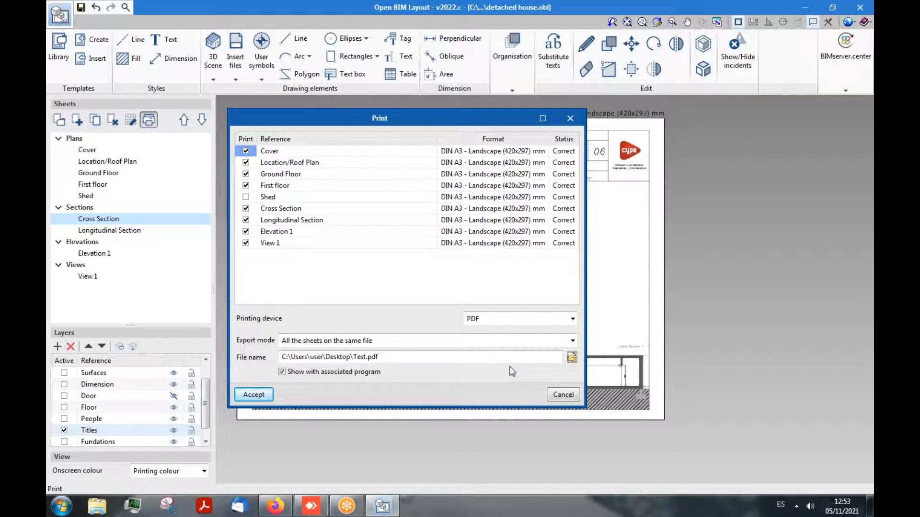
left_click(252, 394)
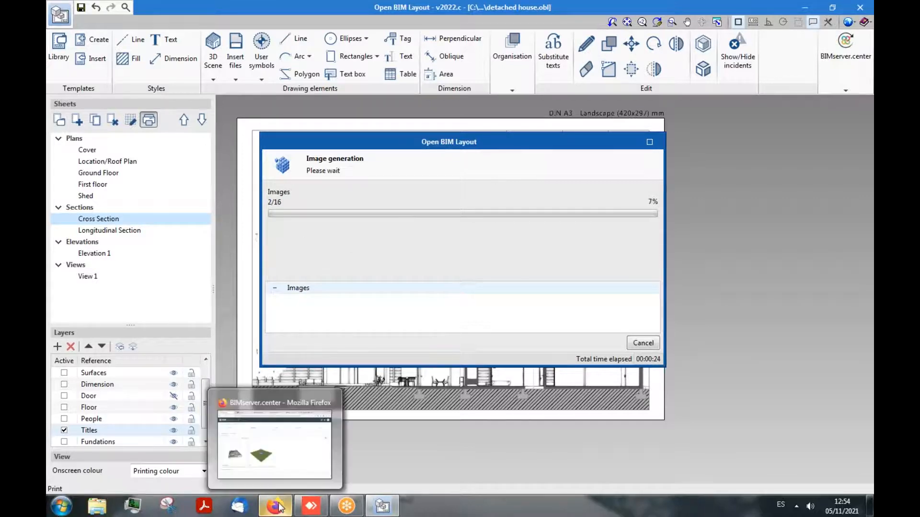
- Switch to Firefox and look through the applications included in the BIM Essentials by CYPE group on the BIMserver.center Store
left_click(275, 506)
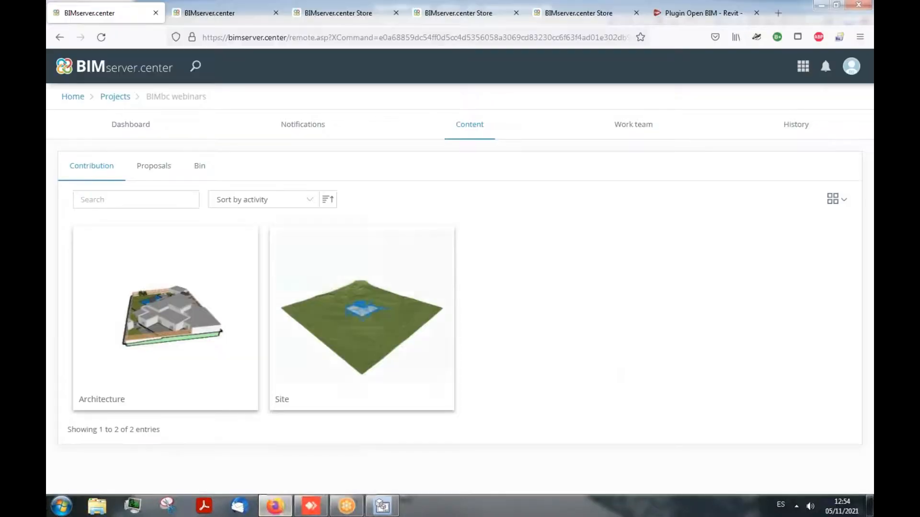
left_click(458, 15)
scroll(440, 348, "up", 1)
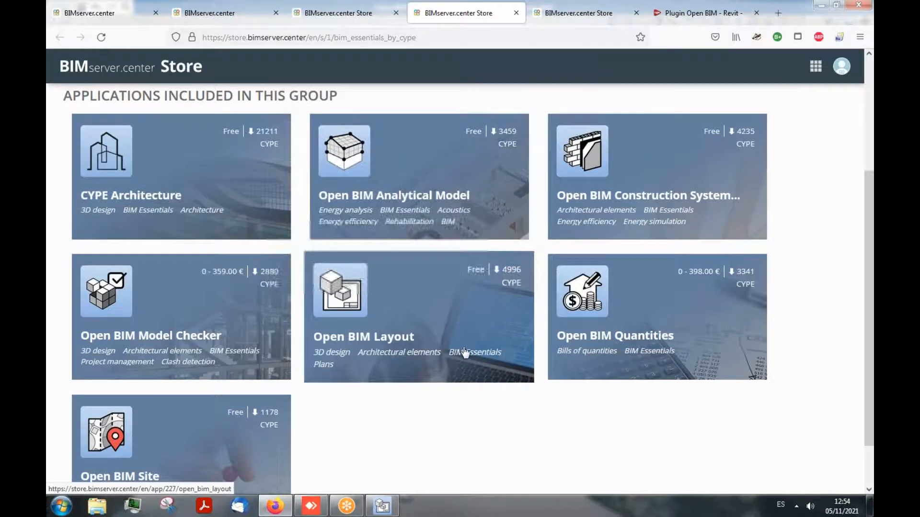
scroll(455, 343, "down", 1)
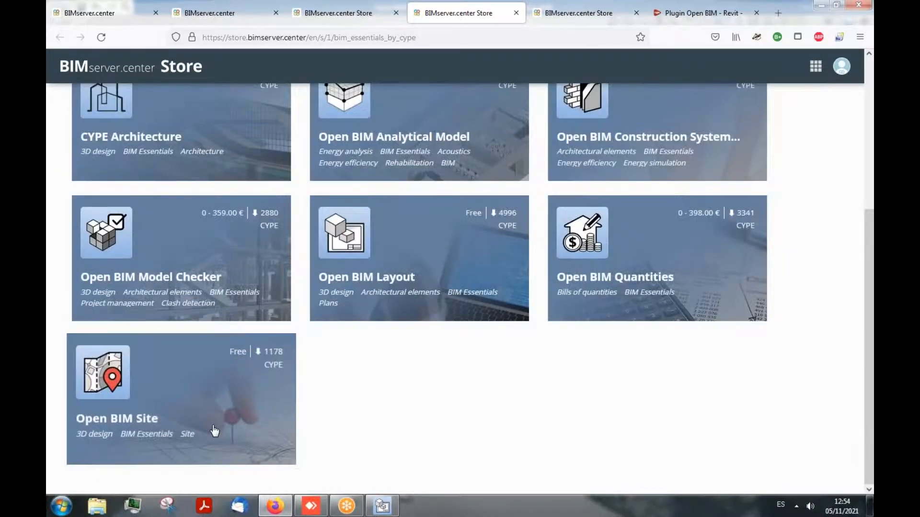
left_click_drag(870, 224, 867, 201)
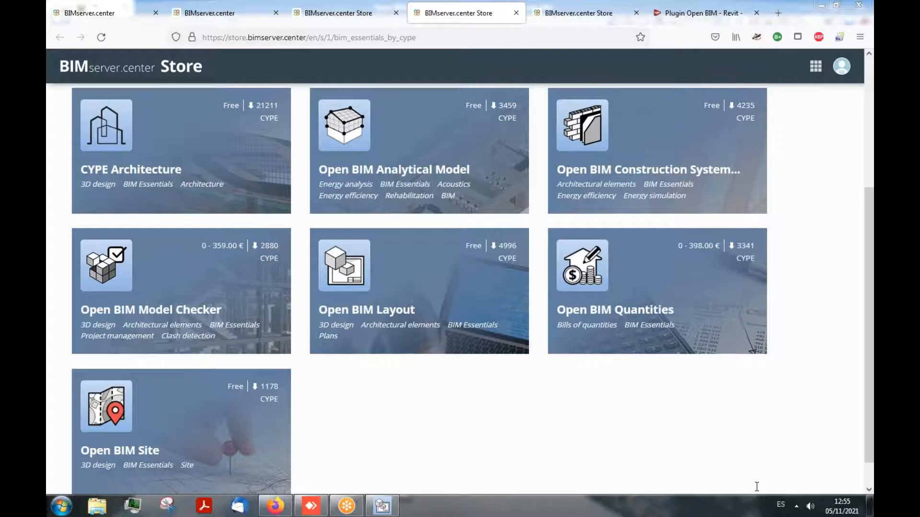
- Switch back to Open BIM Layout, dismiss the export message and bring up the exported Test.pdf in Acrobat Reader
left_click(384, 507)
mouse_move(388, 510)
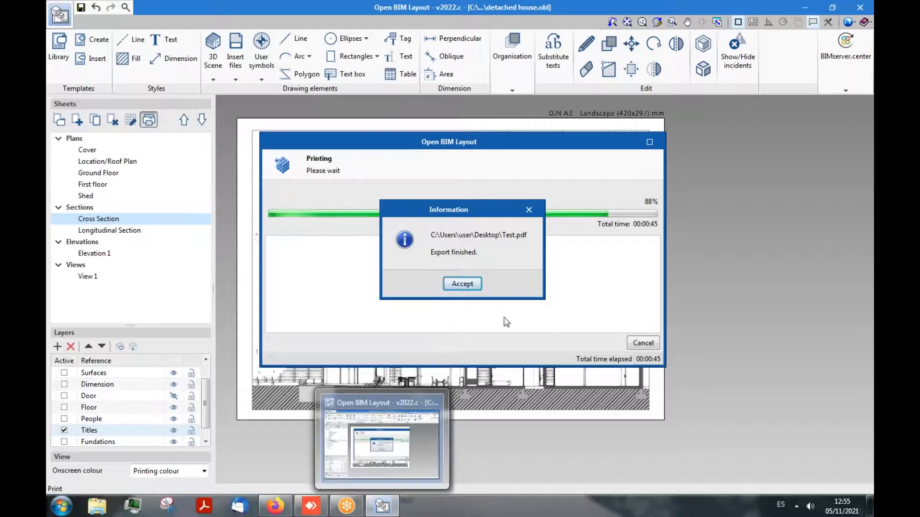
key("Return")
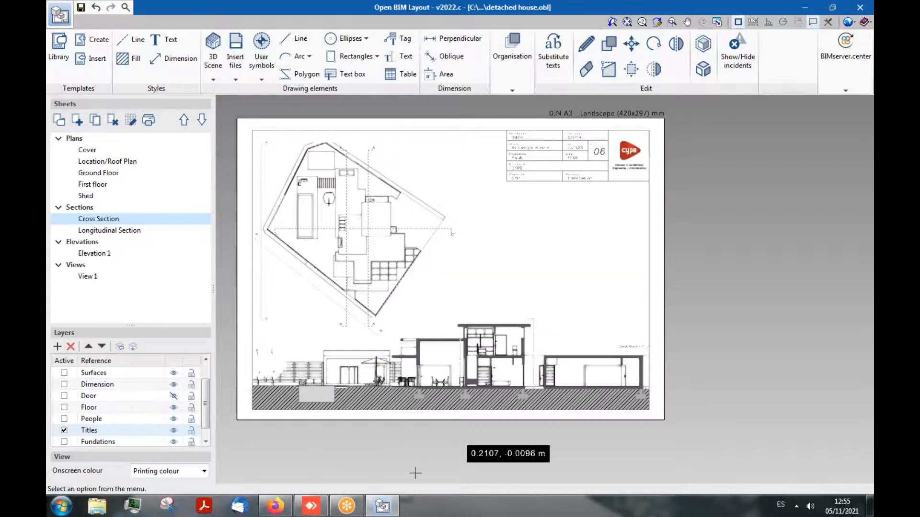
left_click(868, 504)
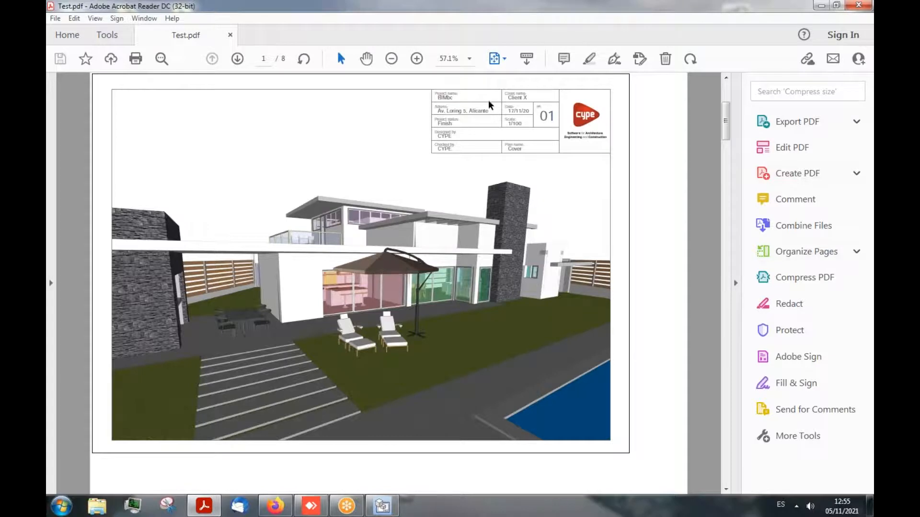
- Examine the Cover page of Test.pdf up close, from the title block text to the stone chimney of the house
scroll(488, 91, "up", 1, "ctrl")
scroll(488, 91, "up", 10, "ctrl")
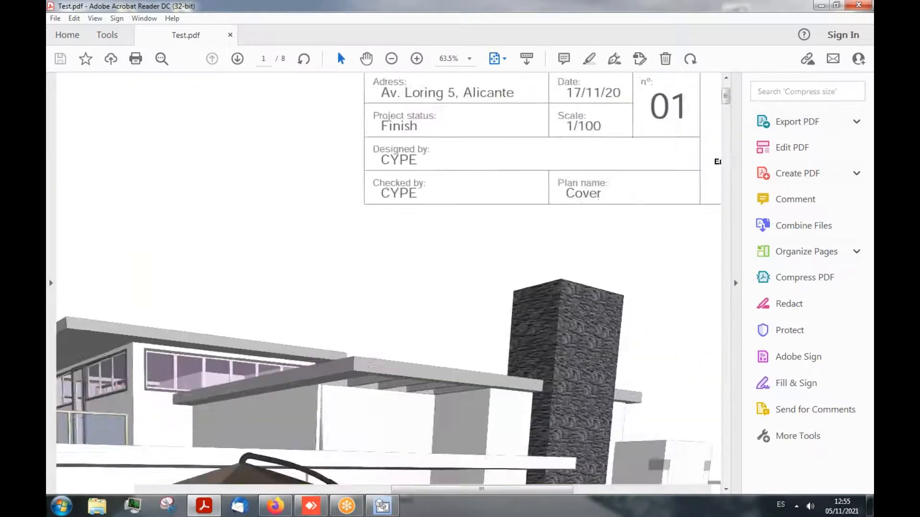
scroll(324, 211, "down", 6, "ctrl")
scroll(343, 197, "down", 2)
scroll(342, 200, "down", 3)
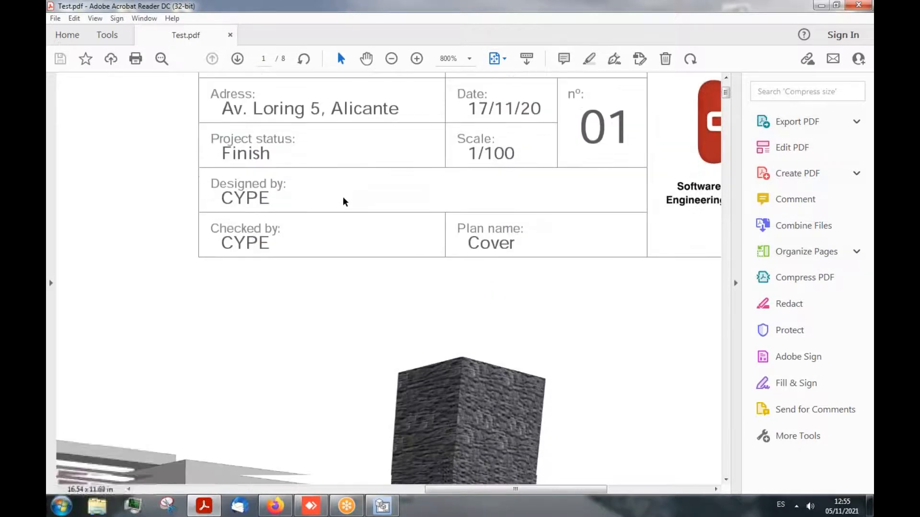
scroll(343, 201, "down", 3)
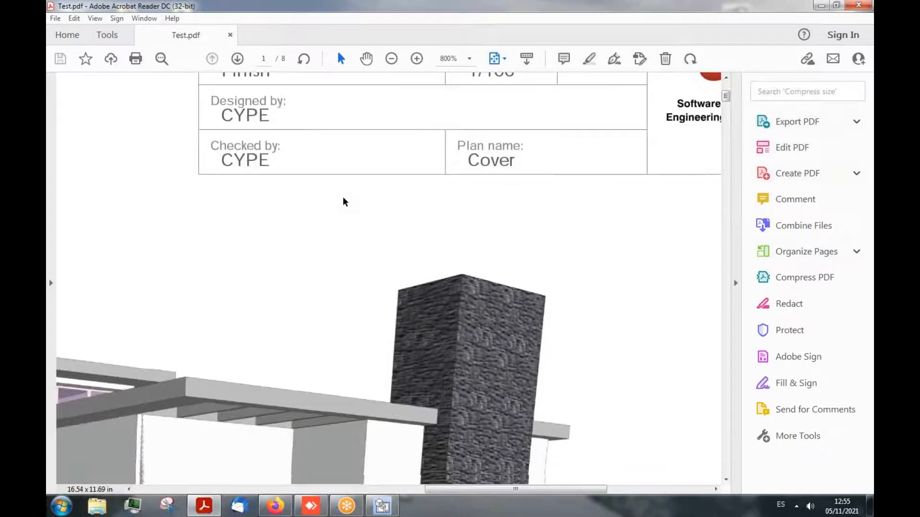
scroll(340, 197, "down", 3)
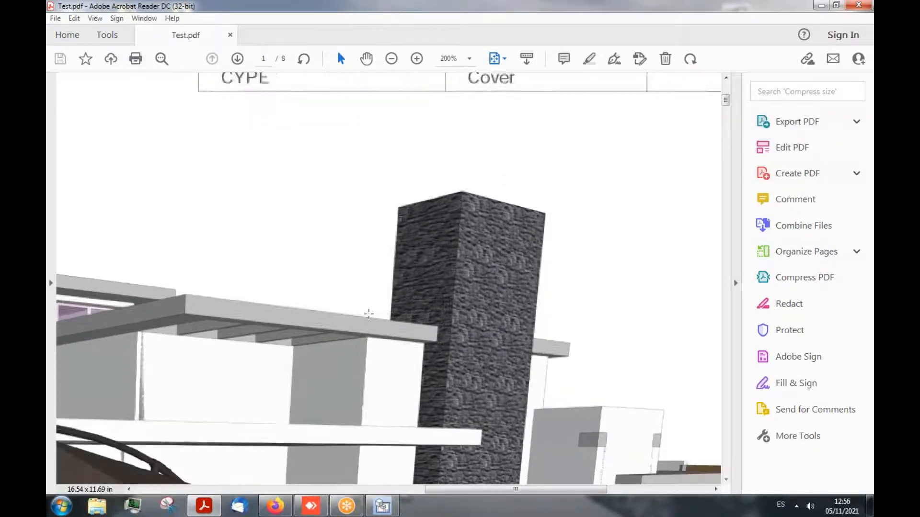
scroll(391, 337, "up", 5, "ctrl")
scroll(392, 337, "down", 3, "ctrl")
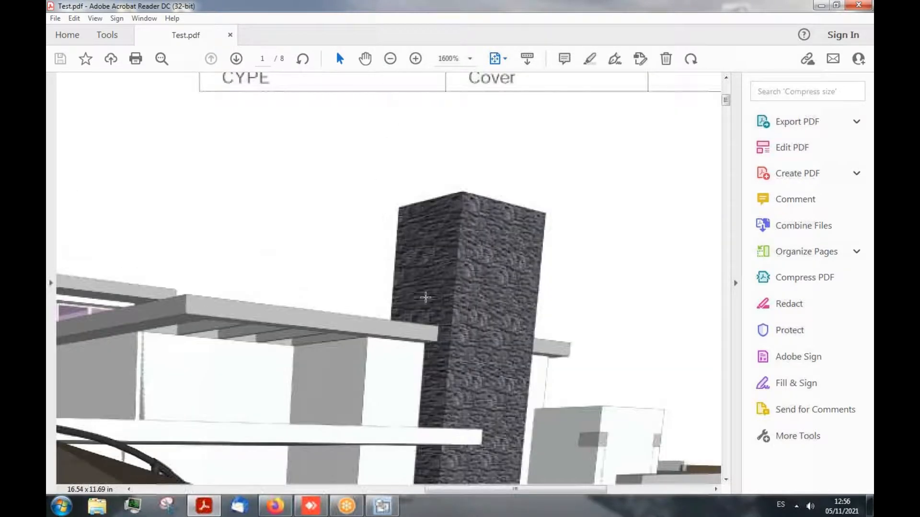
scroll(489, 225, "down", 1, "ctrl")
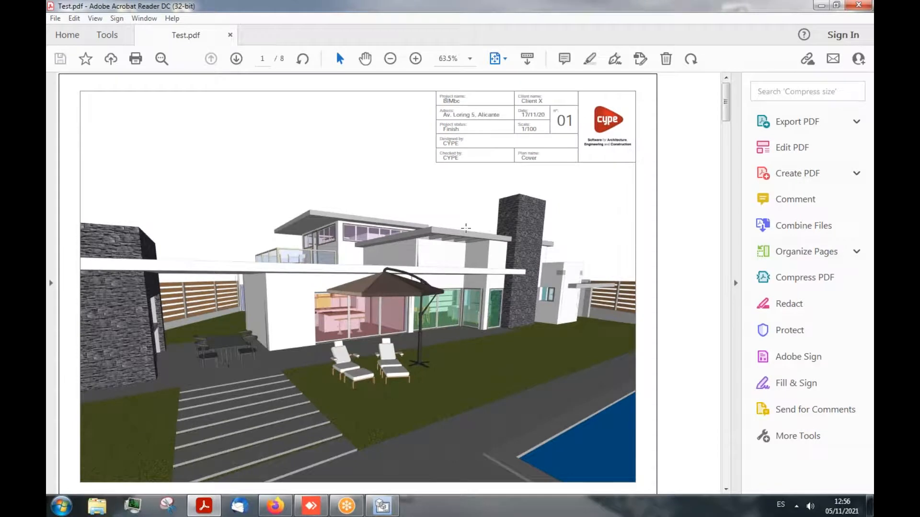
scroll(466, 229, "down", 1, "ctrl")
scroll(361, 263, "down", 1, "ctrl")
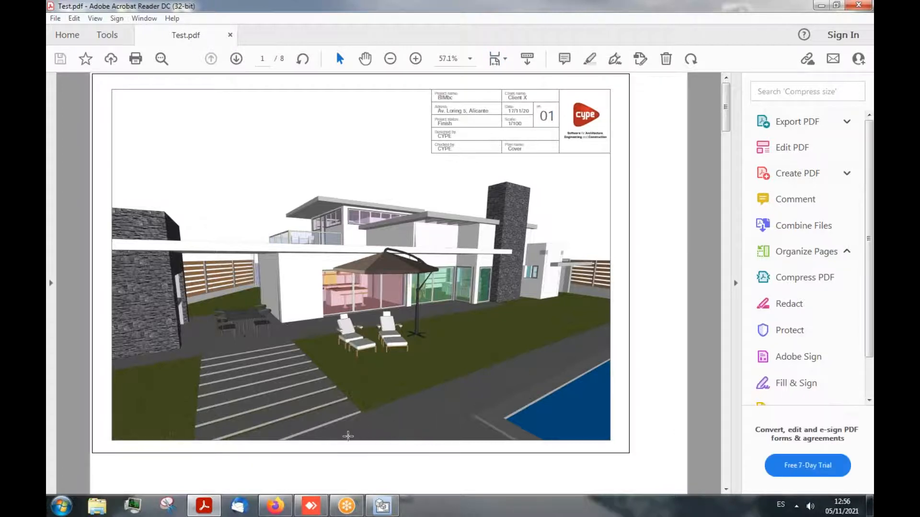
- Switch to Firefox and view the dashboard of the BIMbc webinars project on BIMserver.center
mouse_move(286, 506)
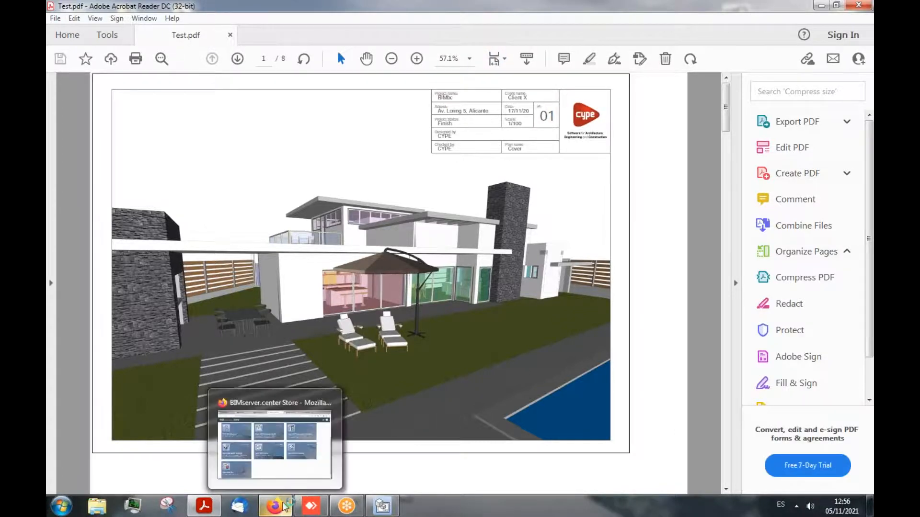
left_click(285, 506)
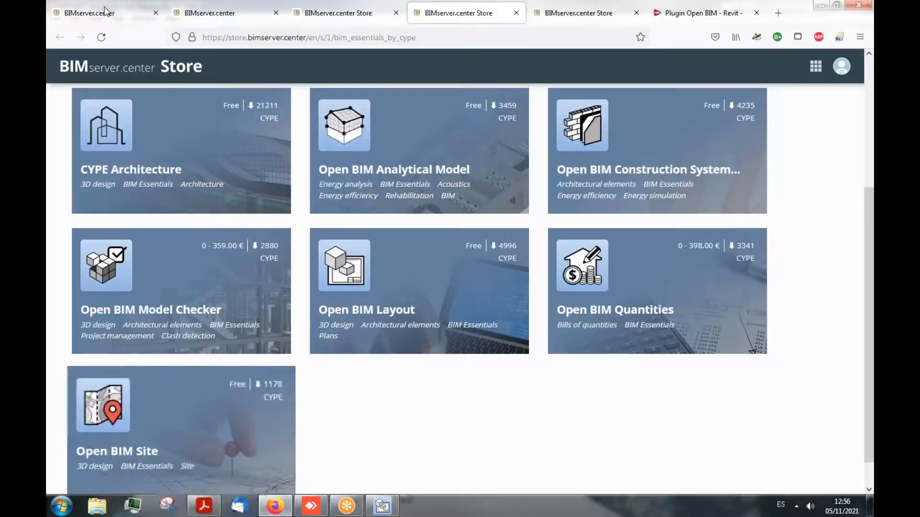
left_click(105, 12)
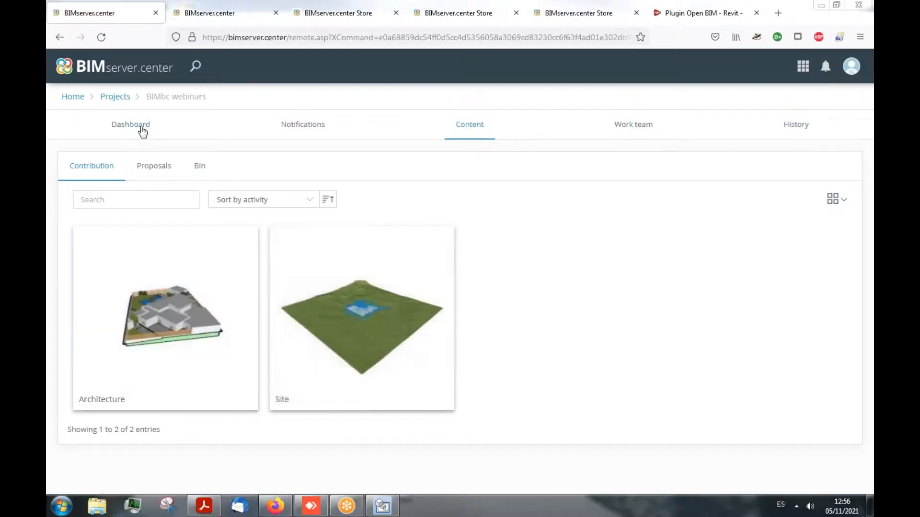
left_click(141, 127)
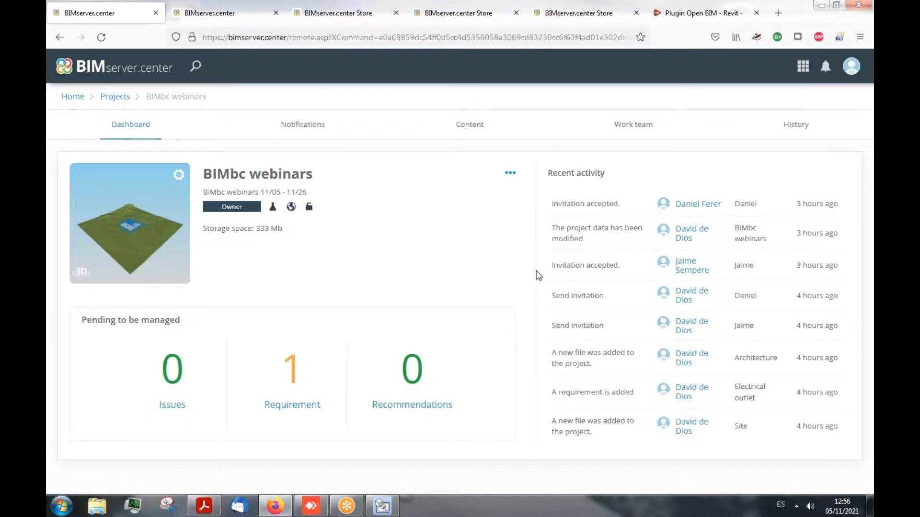
- Switch back to Open BIM Layout and view the Longitudinal Section sheet
left_click(382, 505)
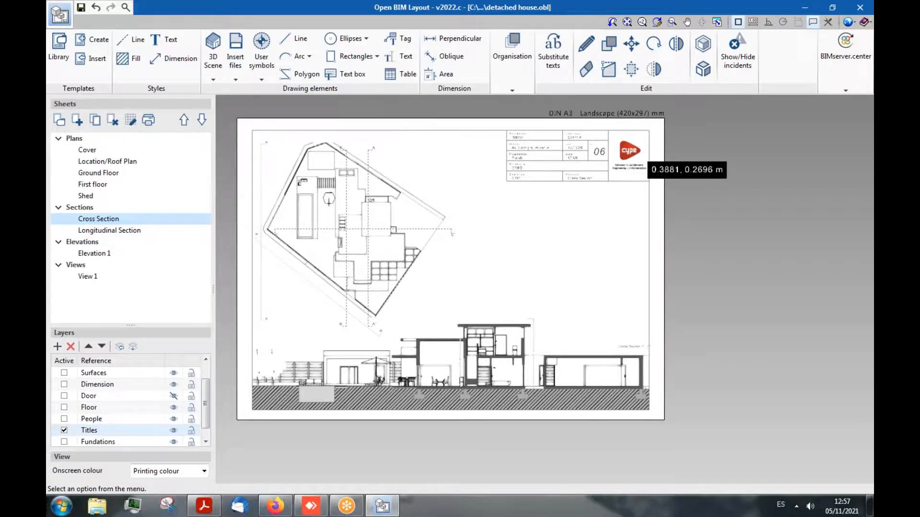
left_click(108, 231)
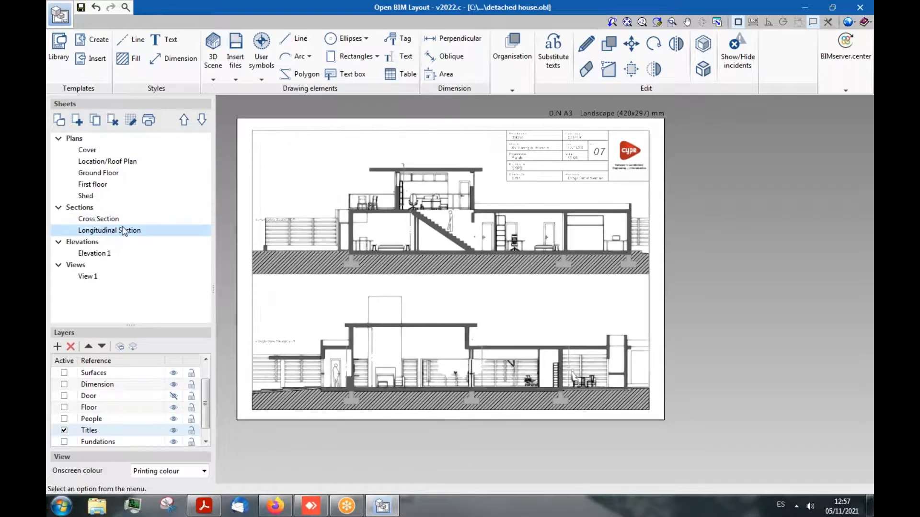
- Switch to Firefox, add a new browser tab, and go from the BIM Essentials by CYPE page to the BIMserver.center Store home page
left_click(275, 505)
left_click(778, 13)
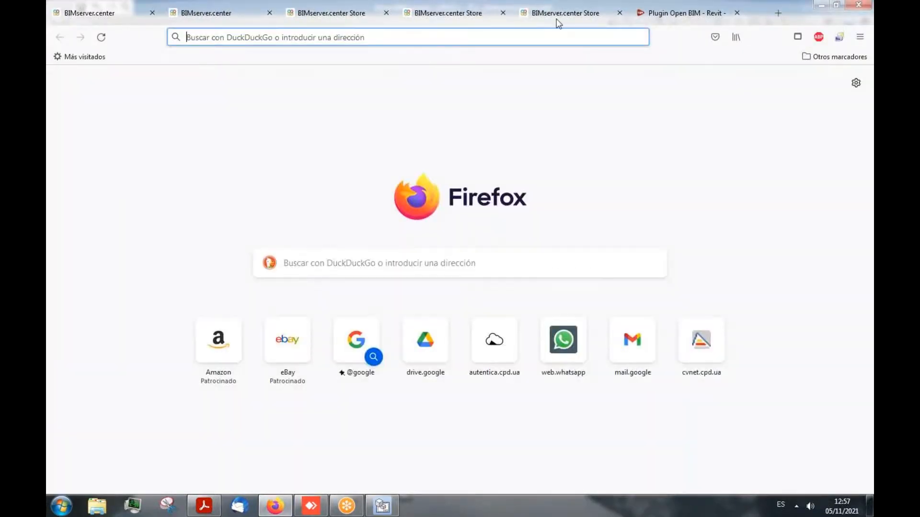
left_click(546, 15)
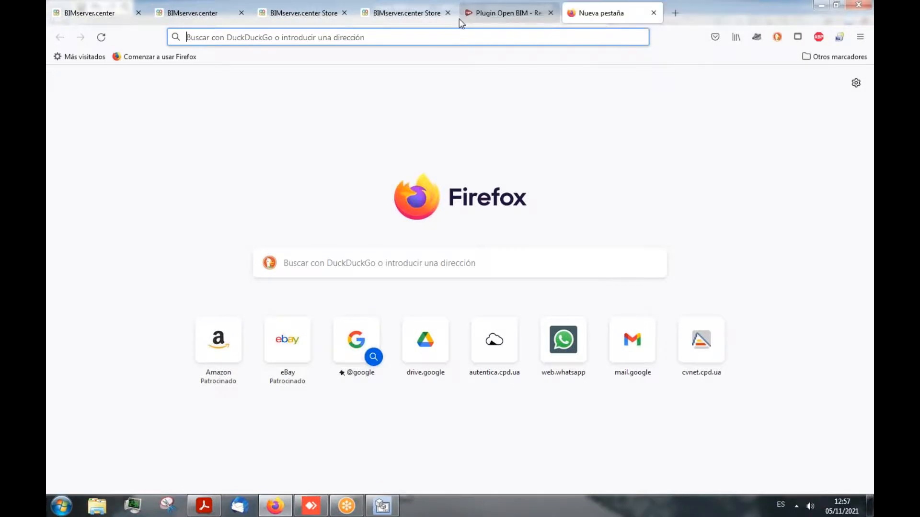
left_click(425, 14)
scroll(393, 94, "up", 5)
left_click(114, 70)
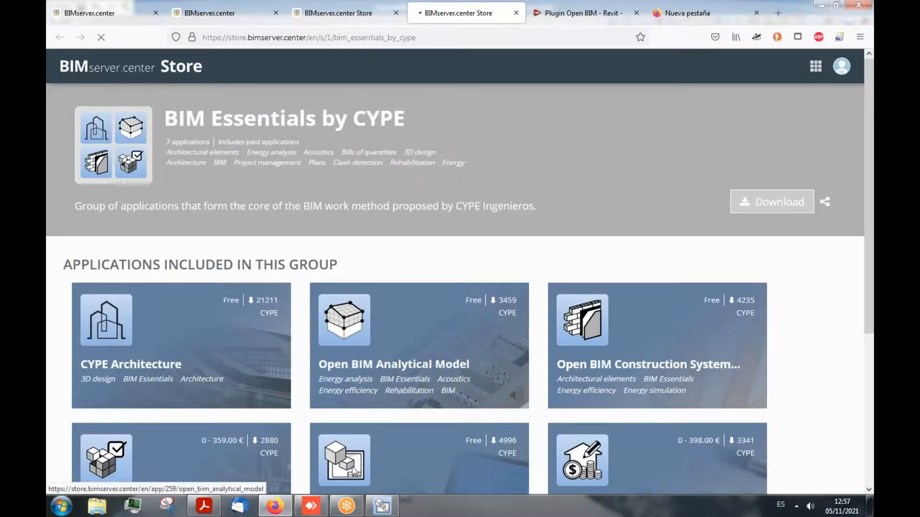
- Switch to the remote Revit session in AnyDesk and show the Open BIM collaboration commands
left_click(321, 511)
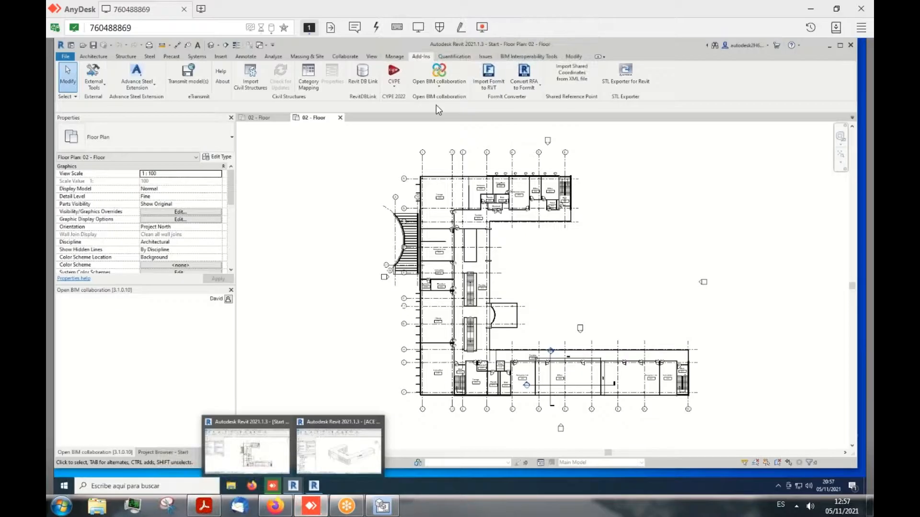
left_click(441, 86)
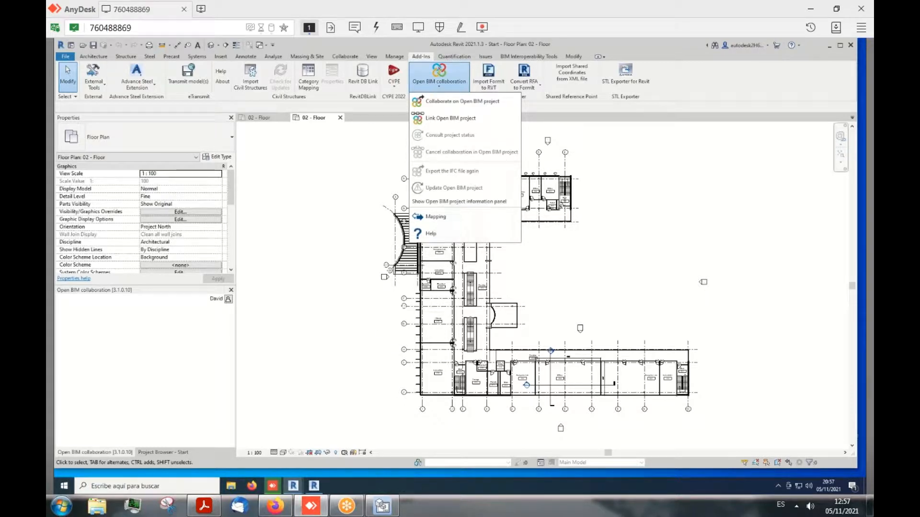
- Switch to Firefox, search the BIMserver.center Store for IFC Uploader, and open its application page
left_click(275, 506)
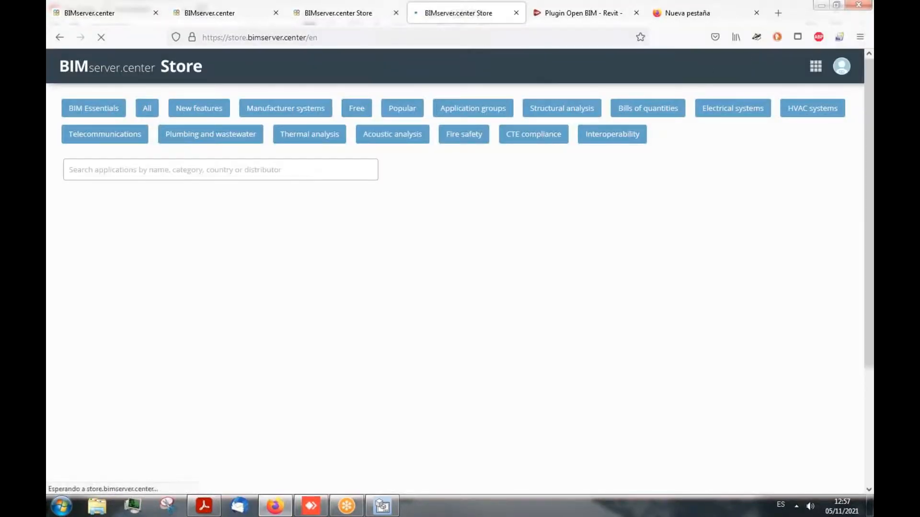
scroll(288, 172, "down", 1)
left_click(292, 116)
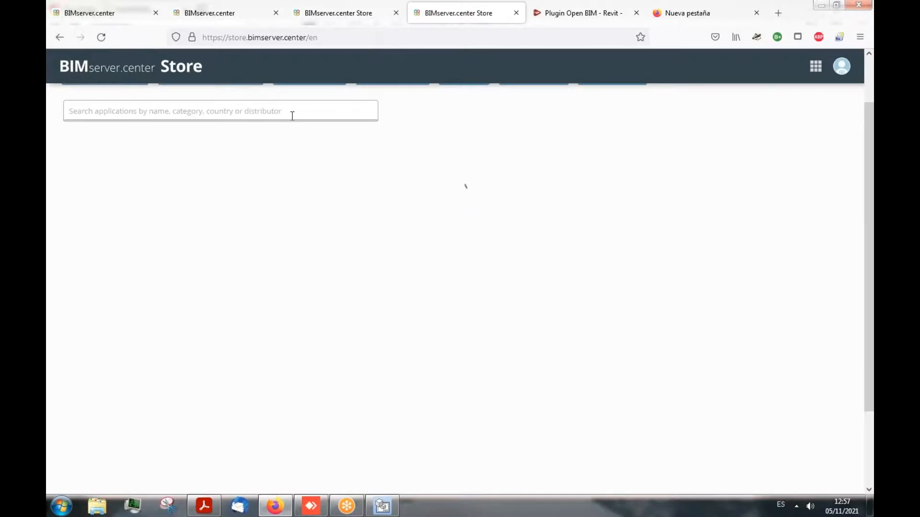
type("IFC Uploader")
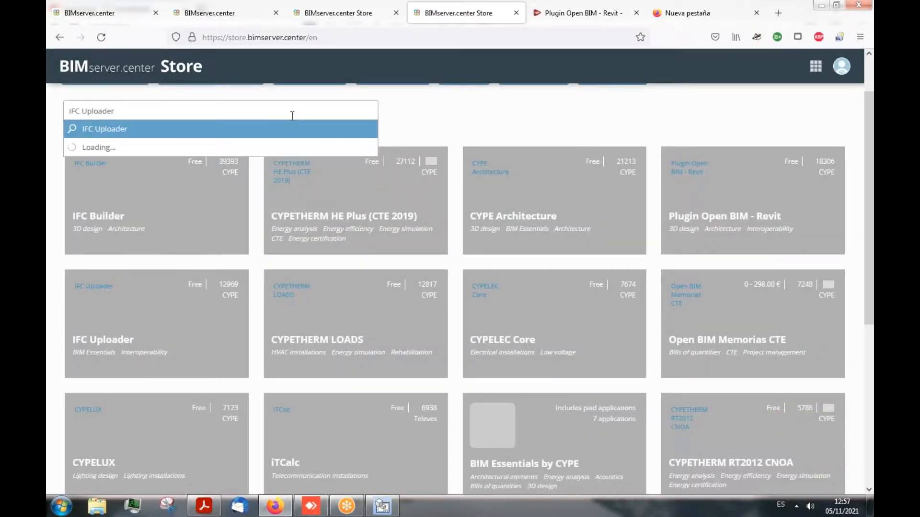
key("Return")
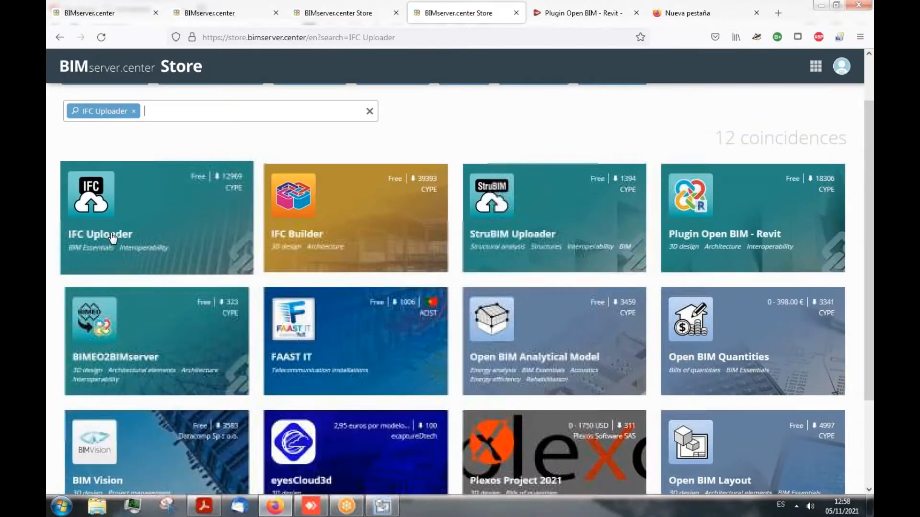
left_click(113, 238)
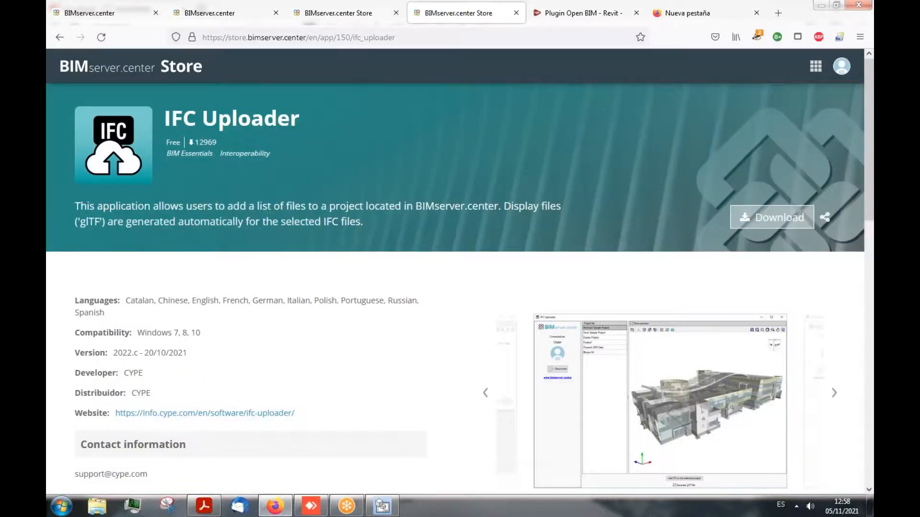
- Read the IFC Uploader description, highlighting the sentence on adding files to a project, and look through the application details
left_click_drag(76, 206, 498, 206)
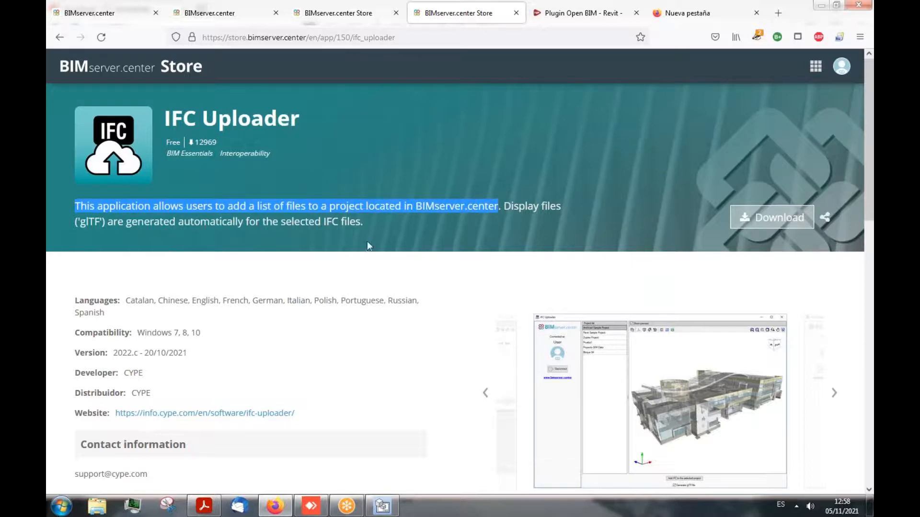
left_click_drag(323, 221, 360, 221)
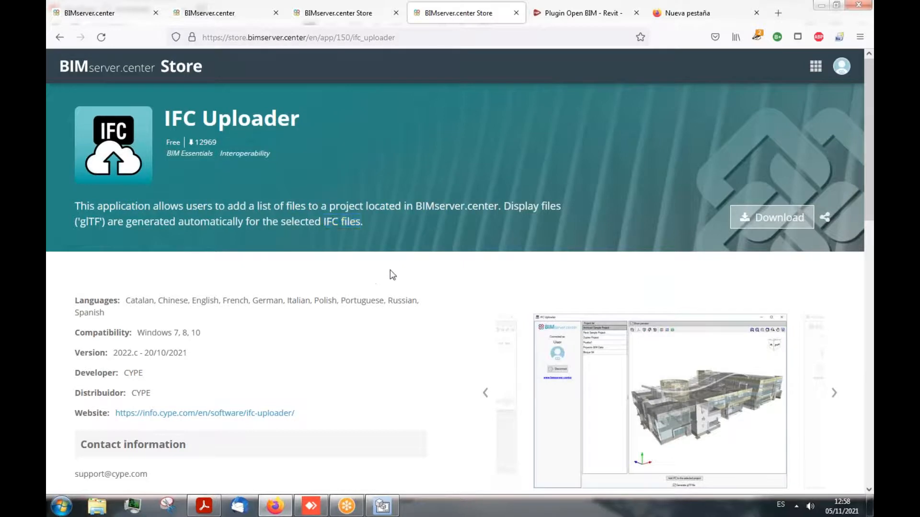
scroll(390, 273, "down", 4)
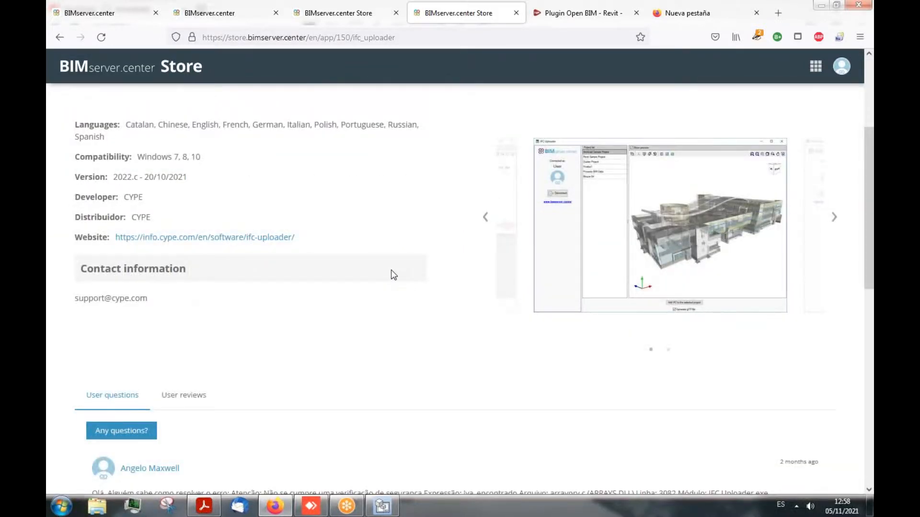
scroll(392, 274, "up", 4)
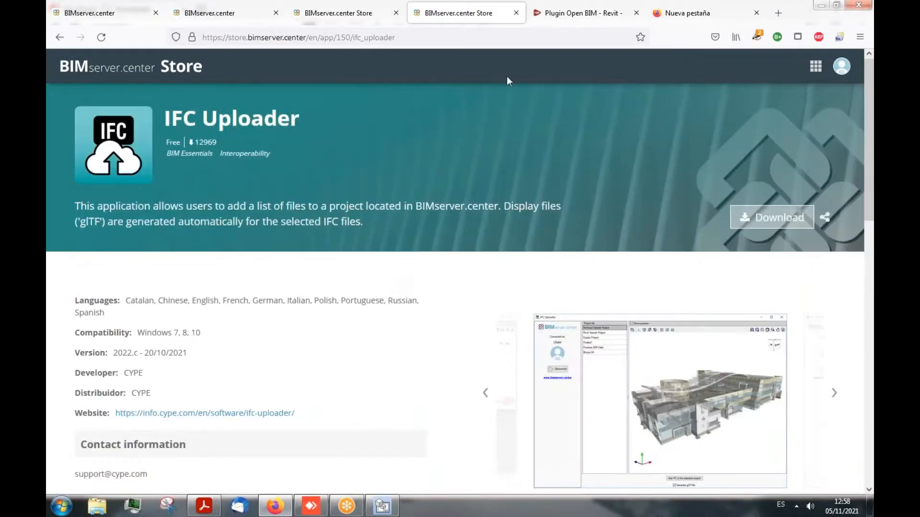
- Revisit the Plugin Open BIM - Revit page, the IFC Uploader page and the BIMserver.center Store home page
left_click(565, 18)
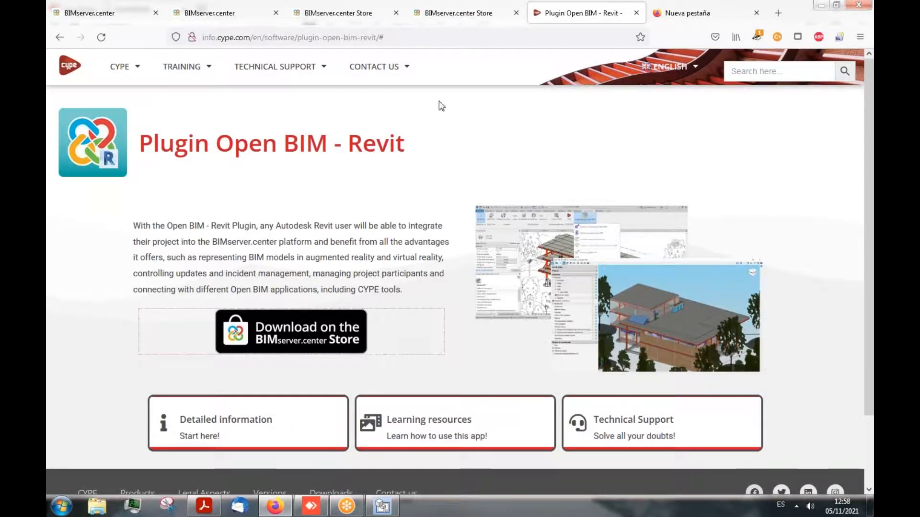
left_click(474, 21)
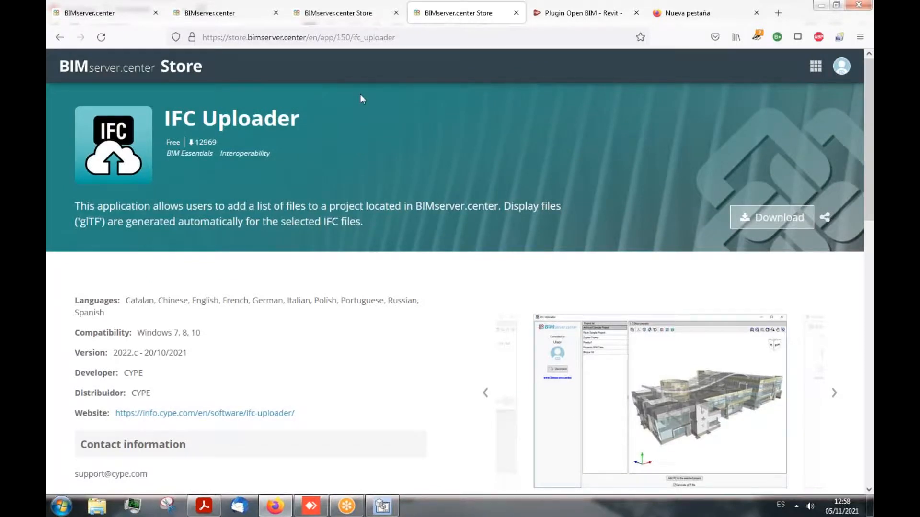
left_click(335, 20)
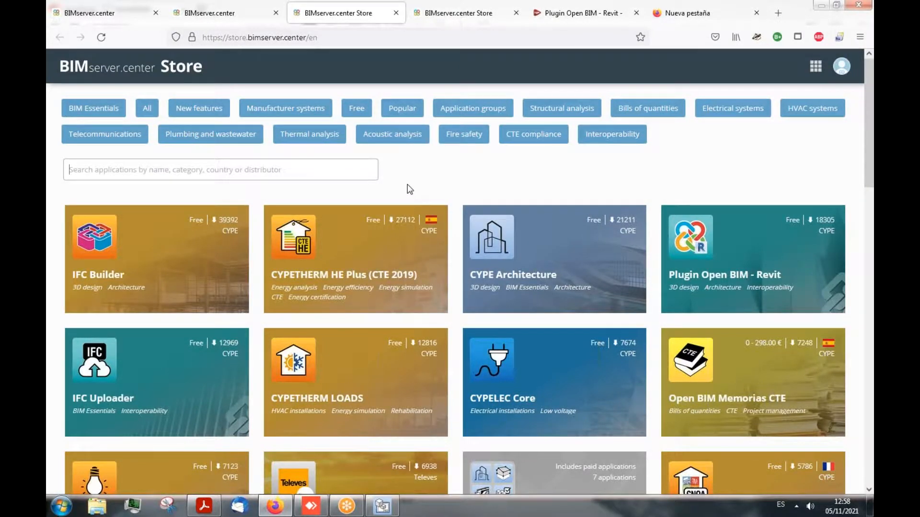
- Copy the public link of the BIMbc webinars project from its sharing options and close the Share dialog
left_click(115, 14)
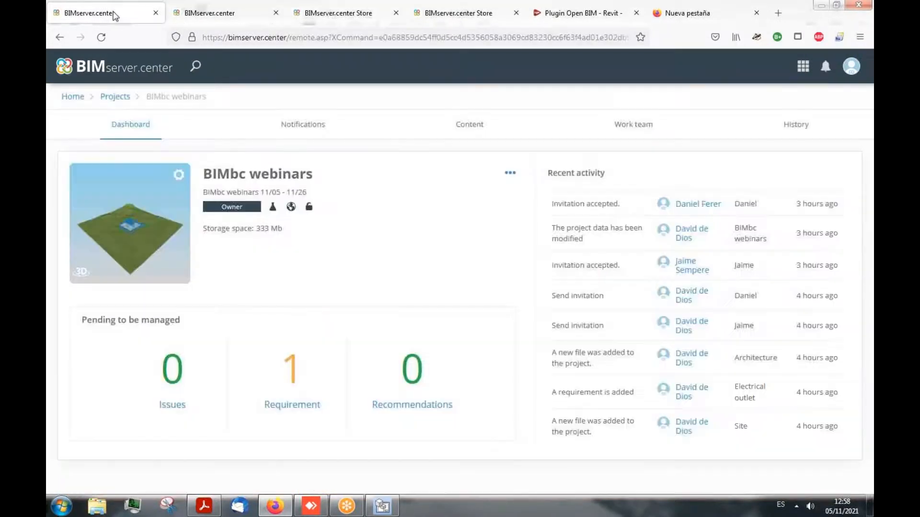
left_click(510, 174)
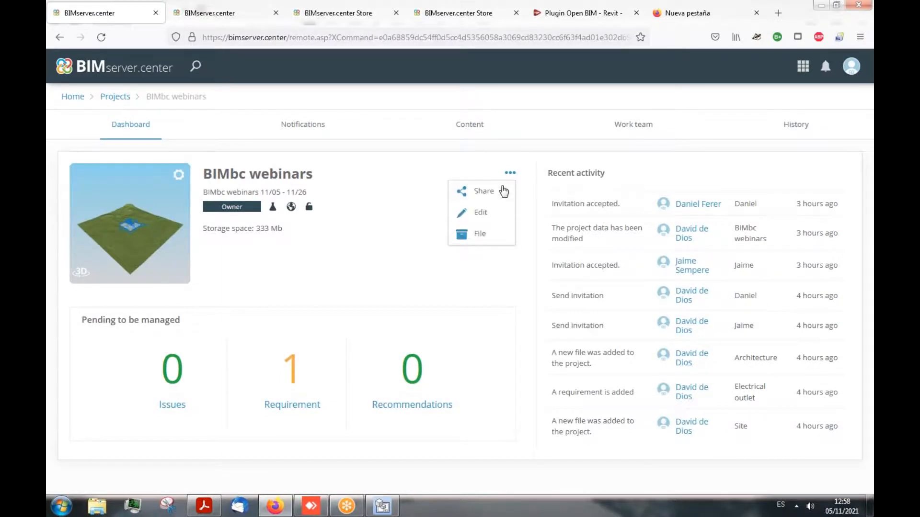
left_click(484, 188)
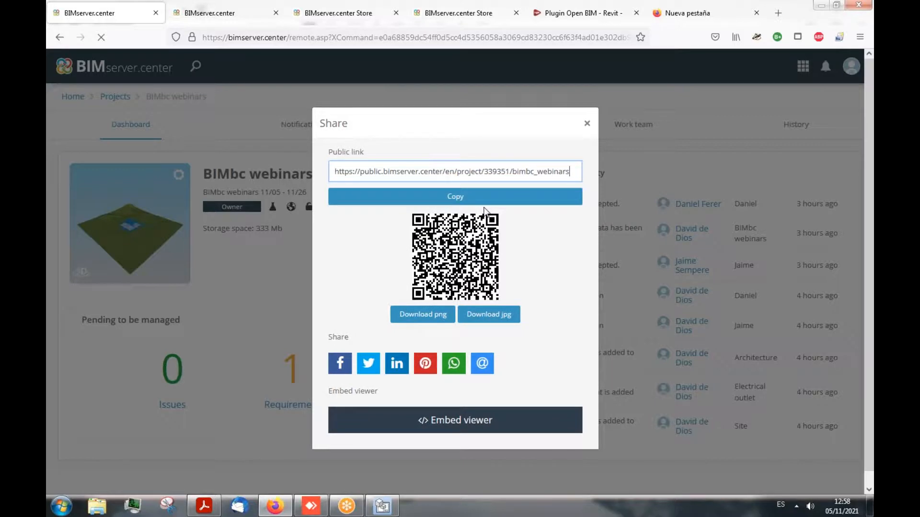
left_click(492, 200)
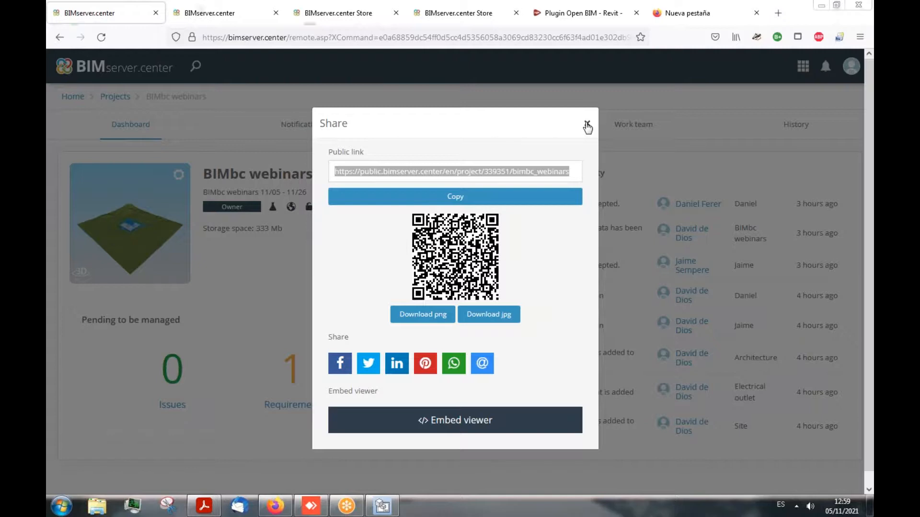
left_click(587, 126)
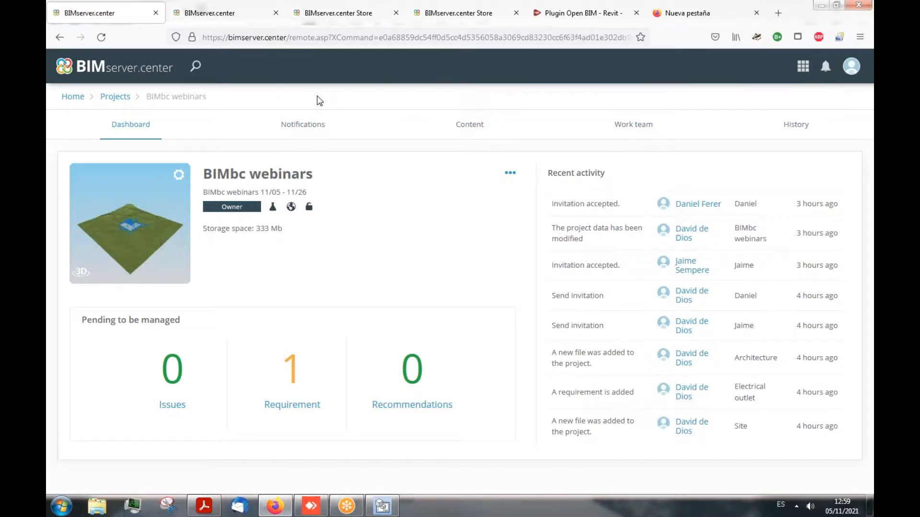
- Search YouTube from the empty browser tab with the query "AR CYPE !yt"
left_click(298, 18)
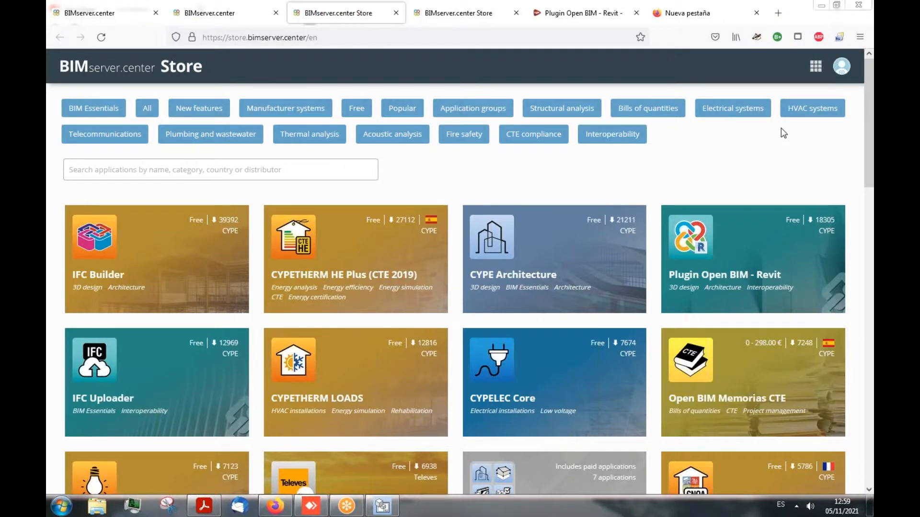
left_click(669, 23)
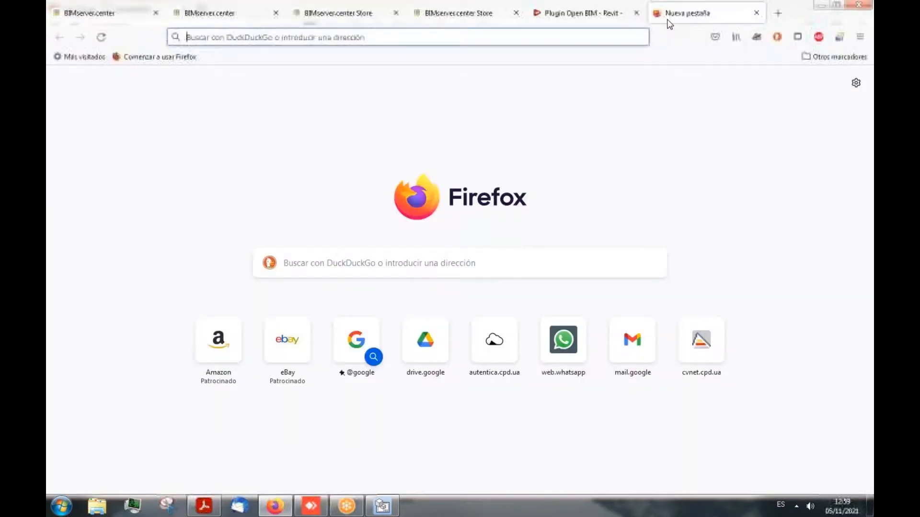
left_click(433, 37)
type("vR !yt")
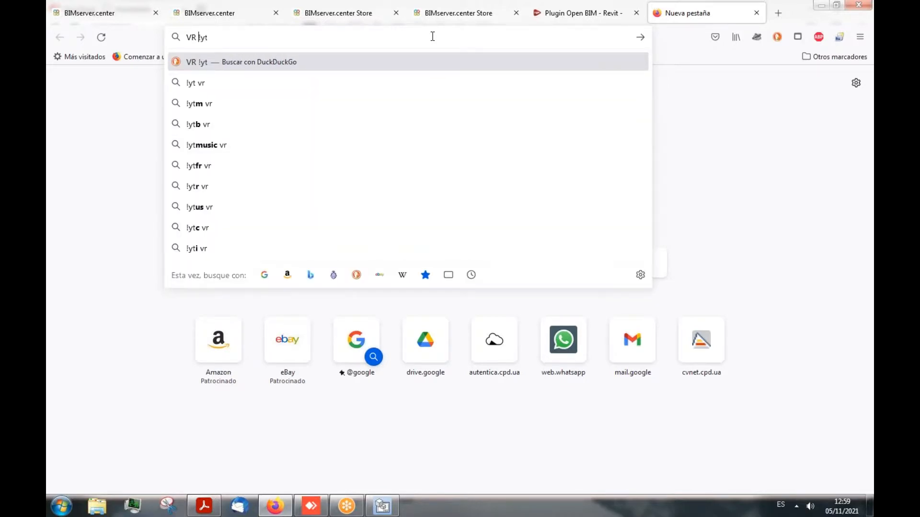
key("BackSpace")
key("BackSpace")
type("AR C")
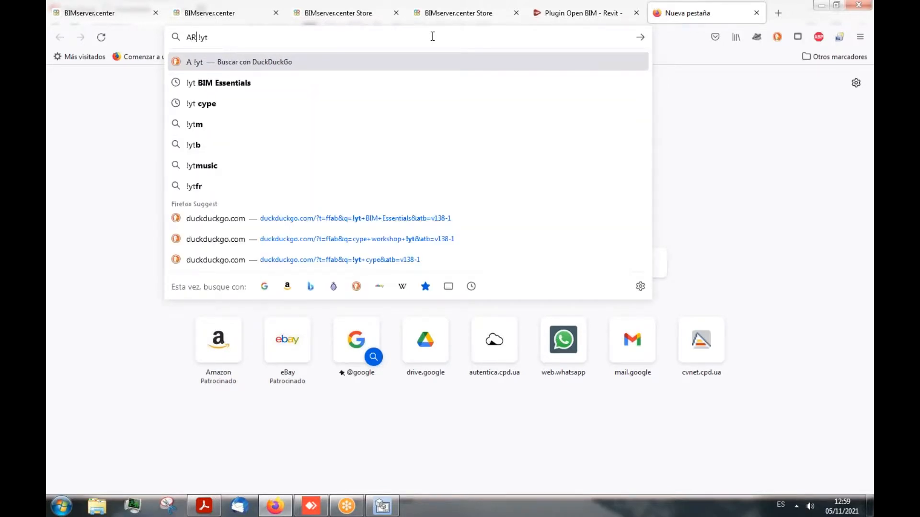
type("YPE")
key("Return")
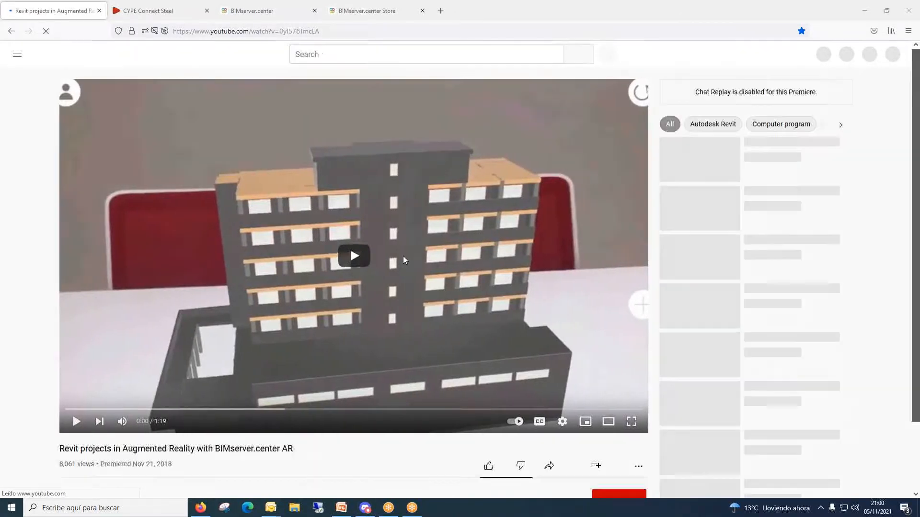
- Play the video "Revit projects in Augmented Reality with BIMserver.center AR" in full screen
left_click(403, 255)
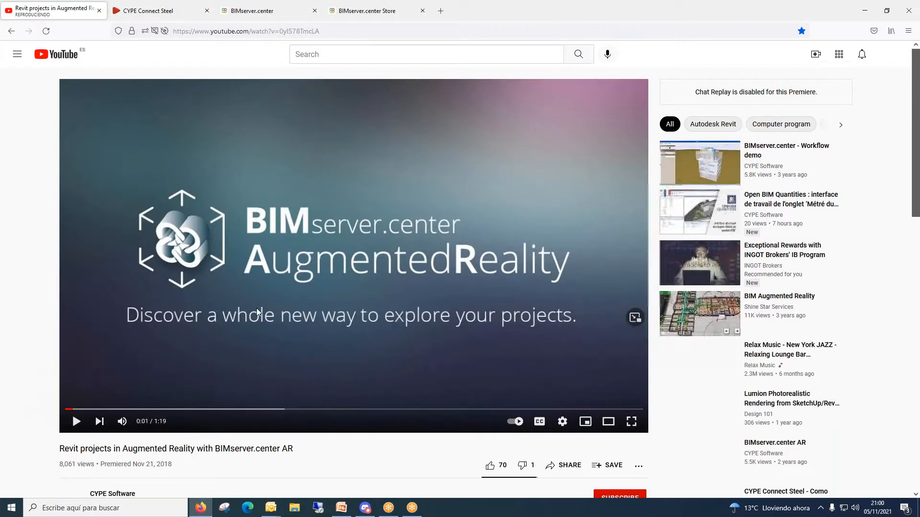
left_click(629, 422)
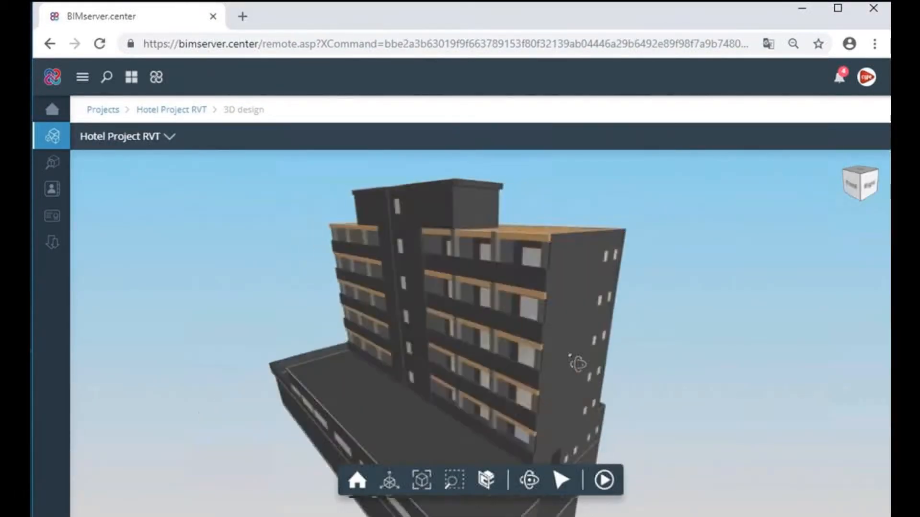
left_click_drag(543, 362, 292, 357)
left_click_drag(597, 343, 225, 350)
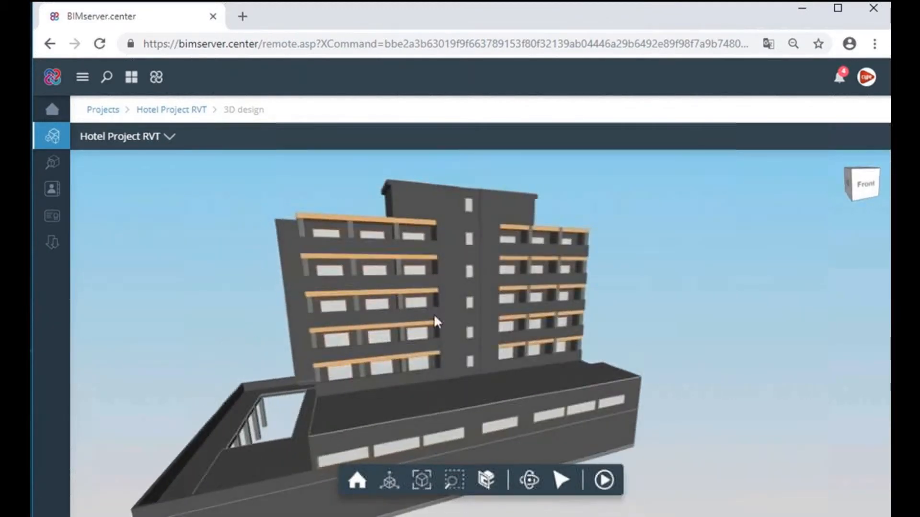
scroll(469, 293, "up", 3)
left_click_drag(468, 294, 340, 291)
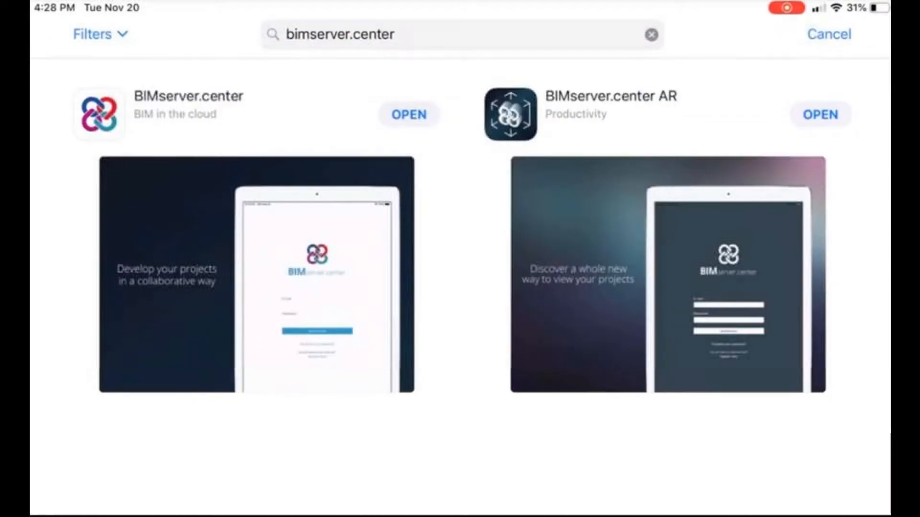
left_click(820, 114)
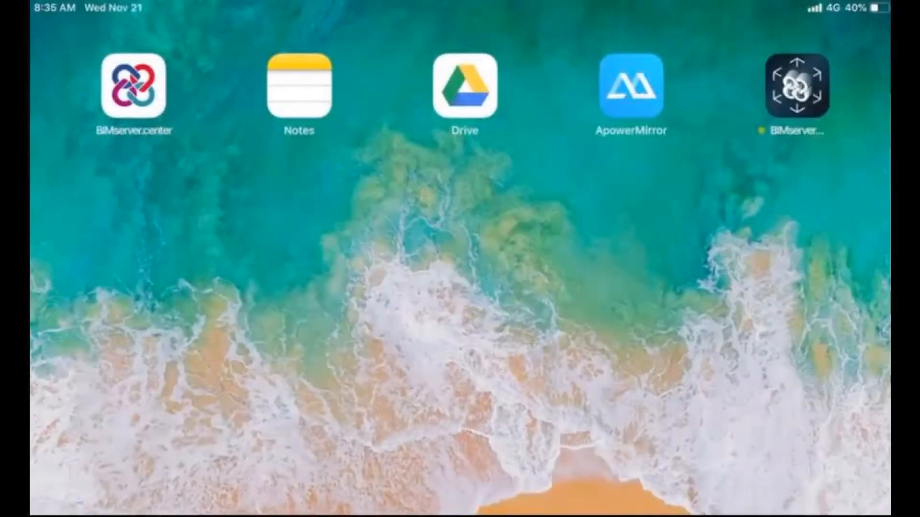
left_click(797, 86)
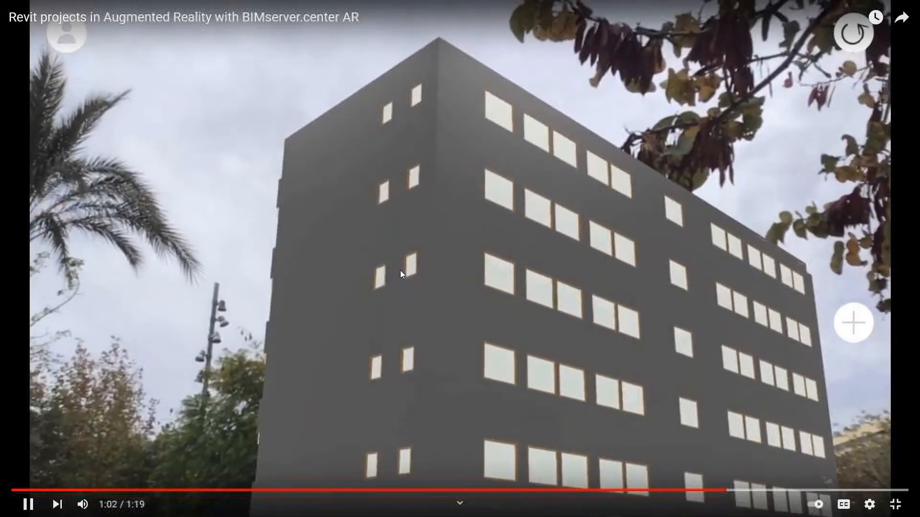
- Leave full-screen playback and jump to the 1:08 mark of the augmented reality video
left_click(700, 128)
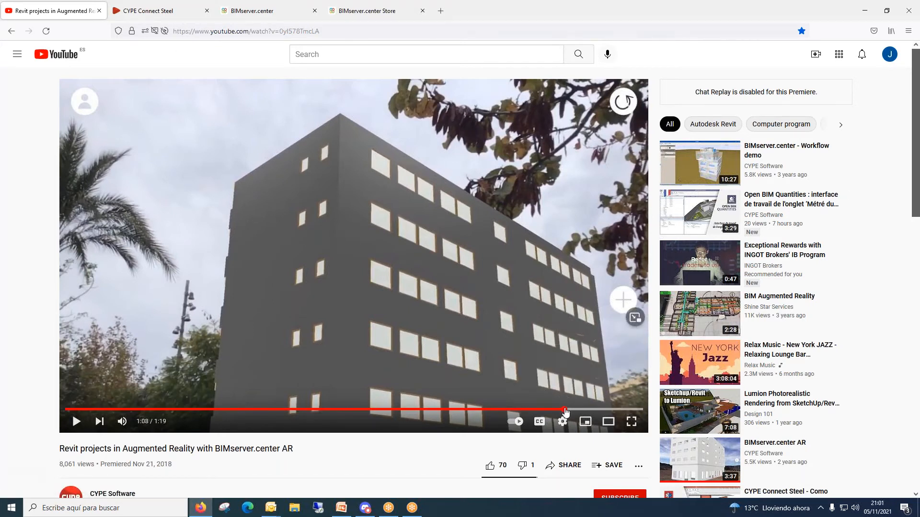
left_click(565, 410)
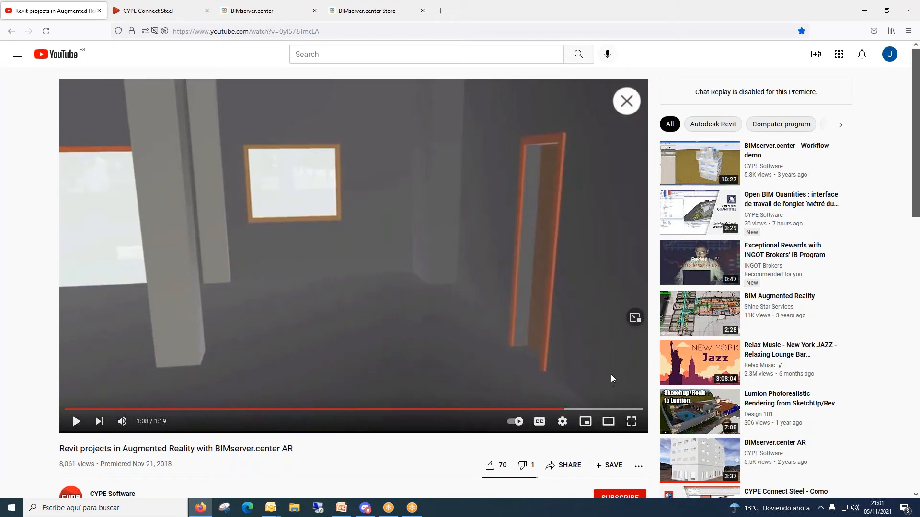